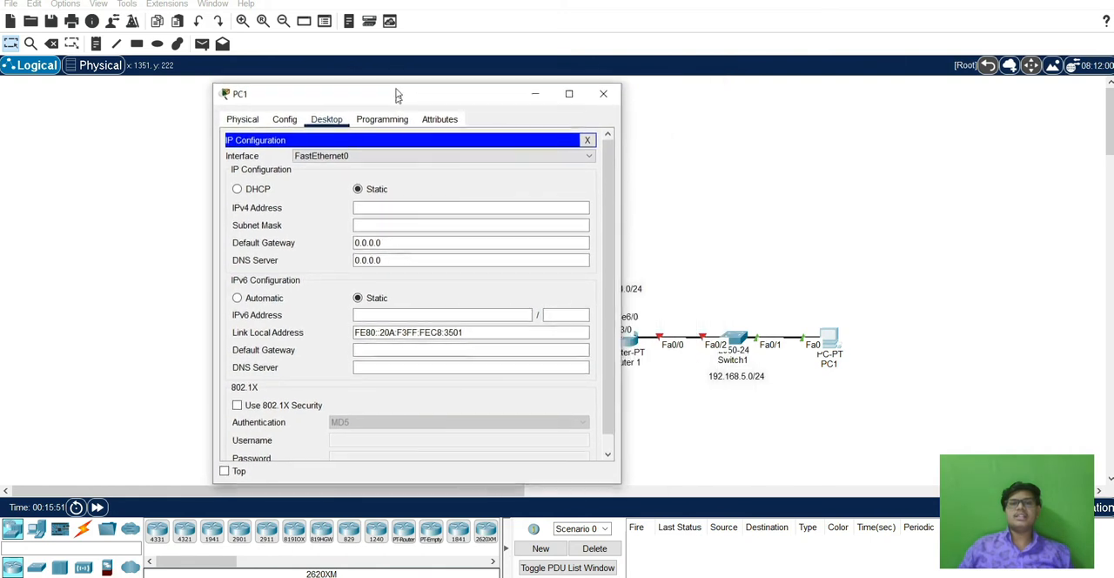
Set PC1's static IPv4 address to 192.168.5.2 with mask 255.255.255.0 and default gateway 192.168.5.1, and close its window.
left_click(388, 197)
type("192.168.5")
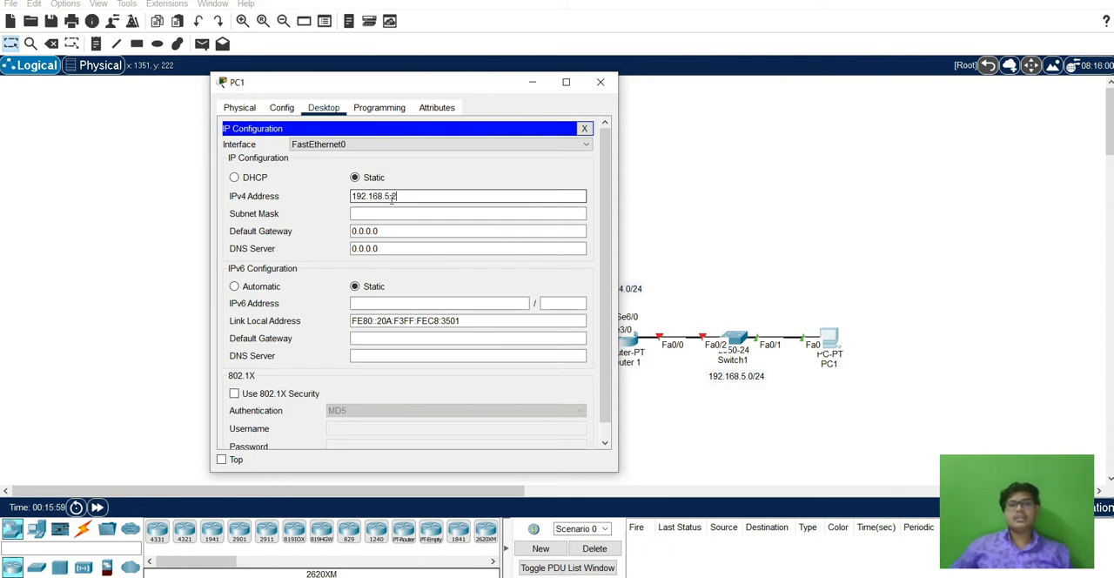
type(".2")
key("Tab")
key("Tab")
type("192.1")
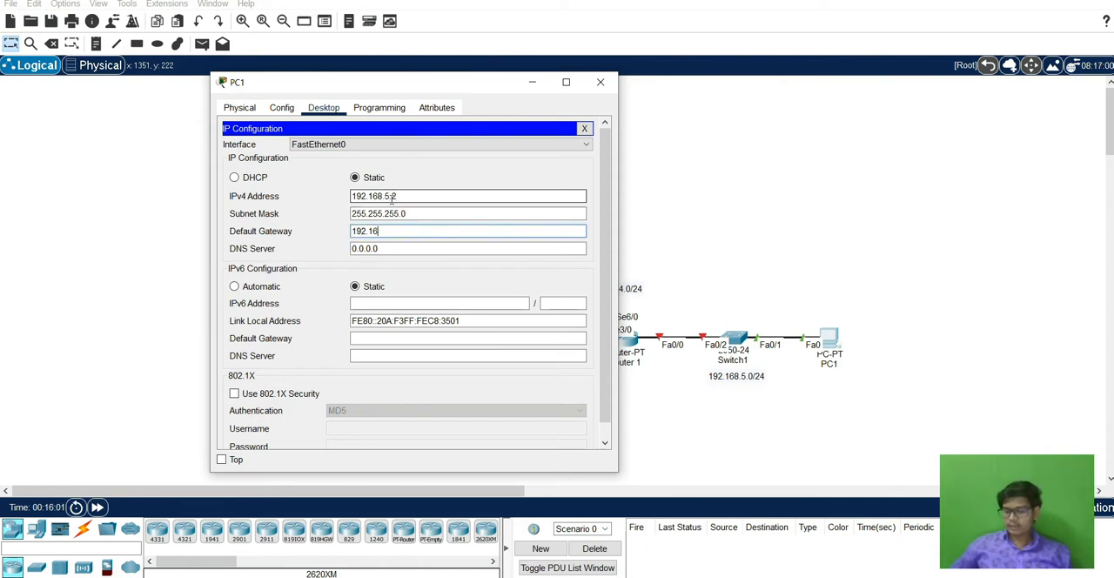
type("68.5.1")
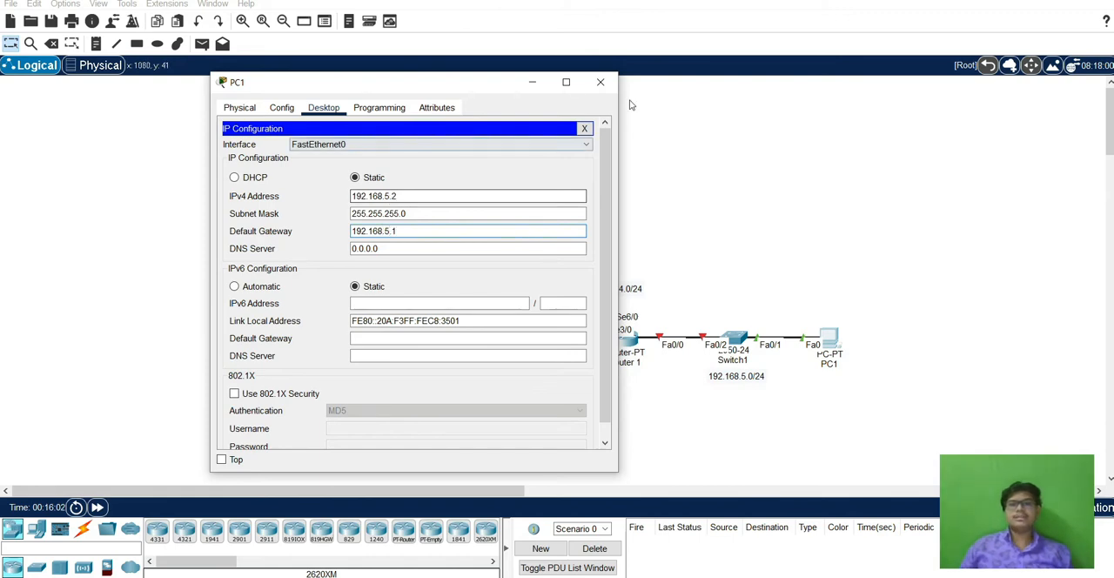
left_click(600, 82)
Give PC2 the static IPv4 address 192.168.3.2 with subnet mask 255.255.255.0.
left_click(426, 161)
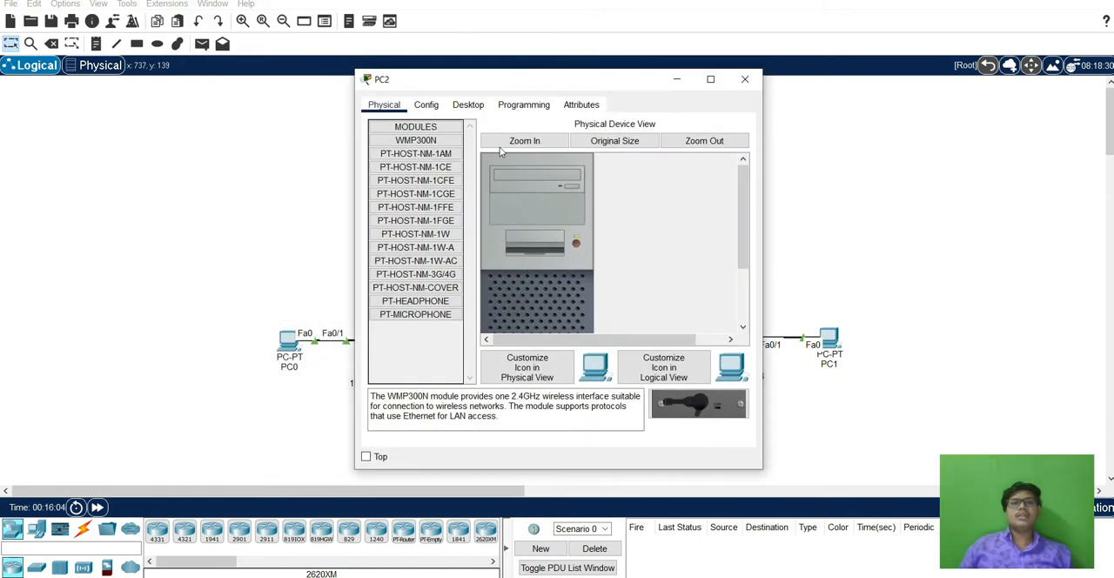
left_click(468, 104)
left_click(406, 200)
left_click_drag(590, 83, 856, 72)
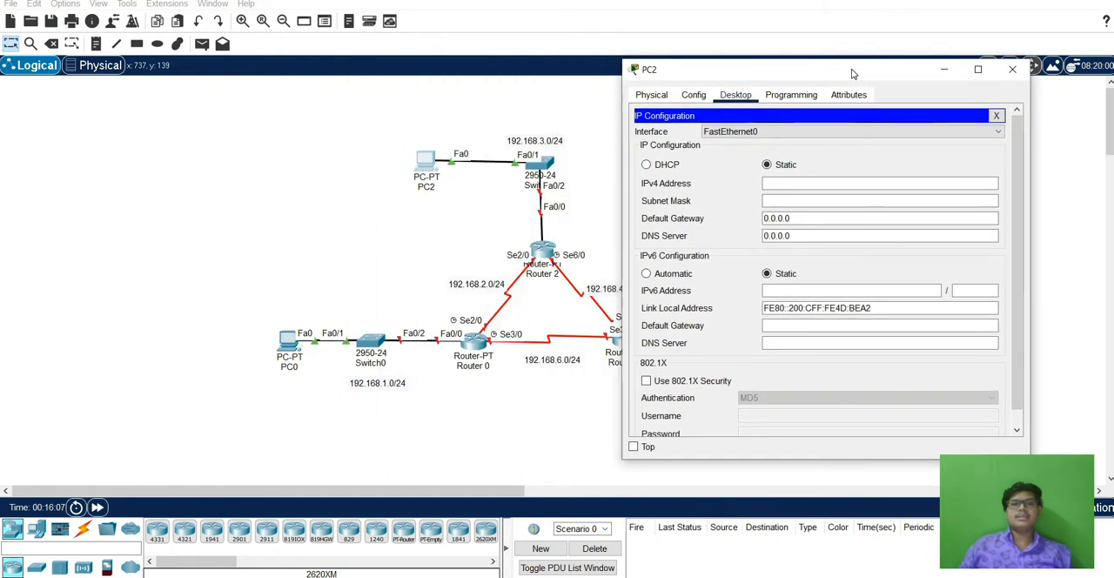
left_click(801, 182)
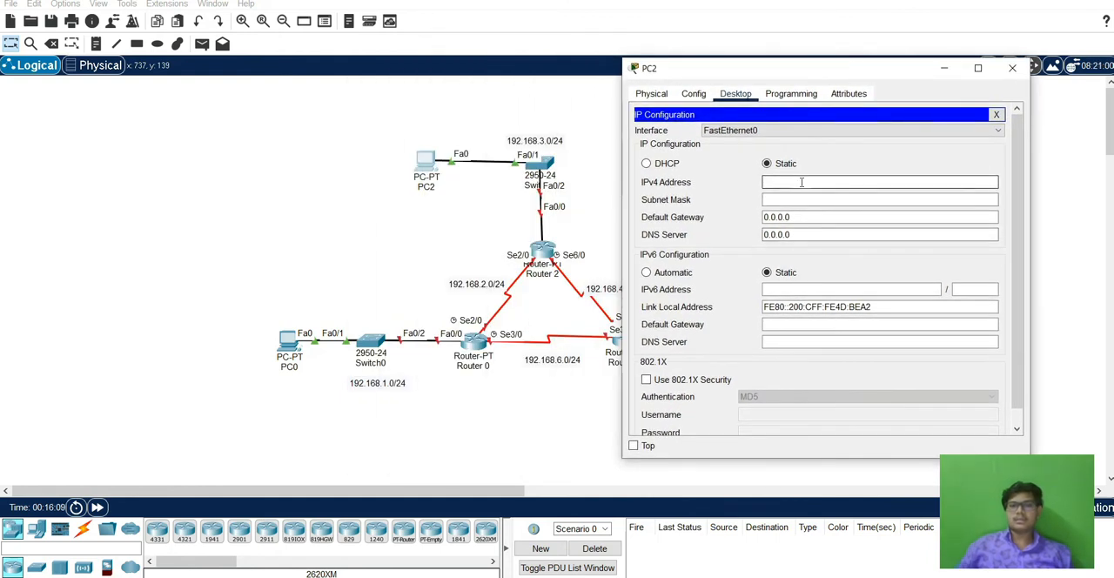
type("192.168.3.2")
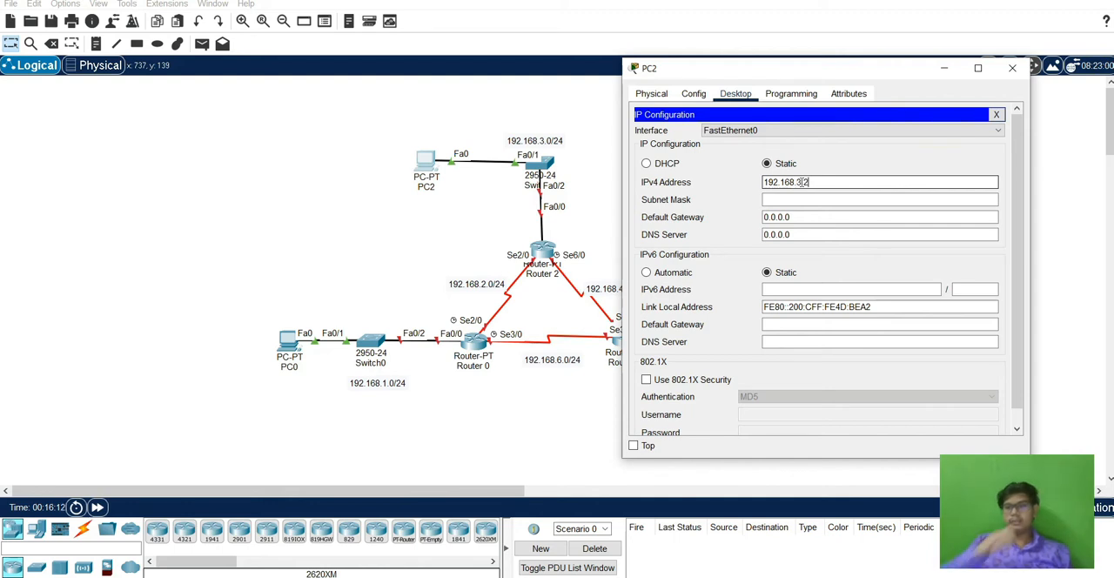
key("Tab")
key("Tab")
Set PC2's default gateway to 192.168.3.1 and close its window.
type("192.168")
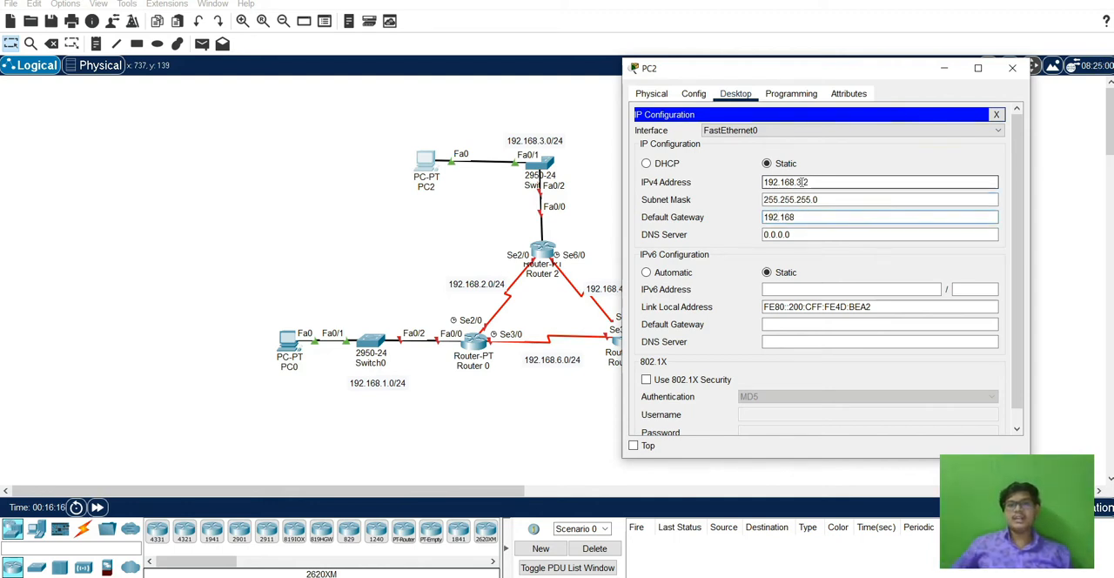
type(".3.1")
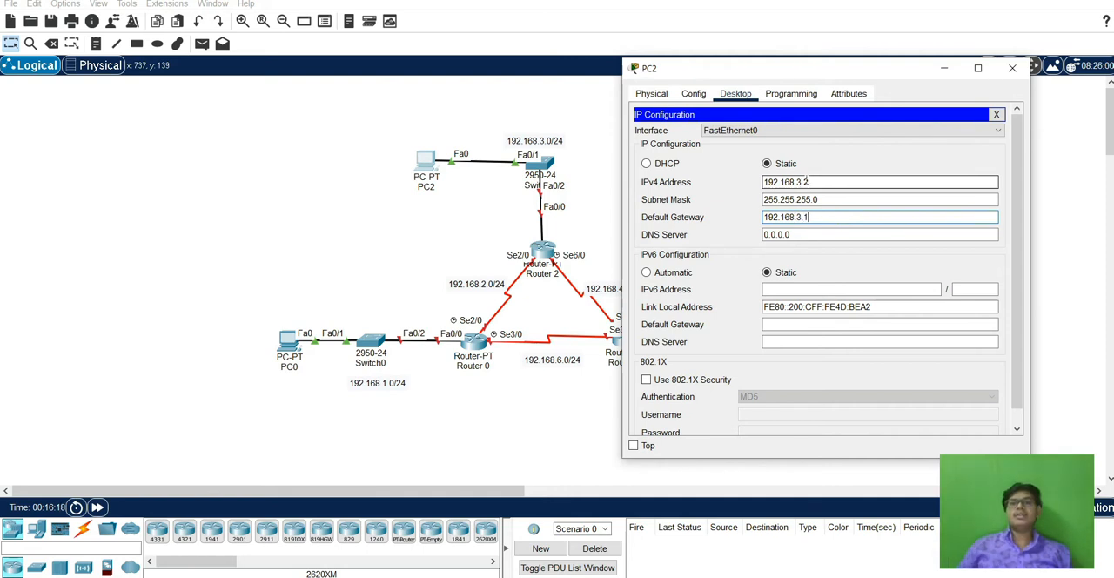
left_click(1012, 68)
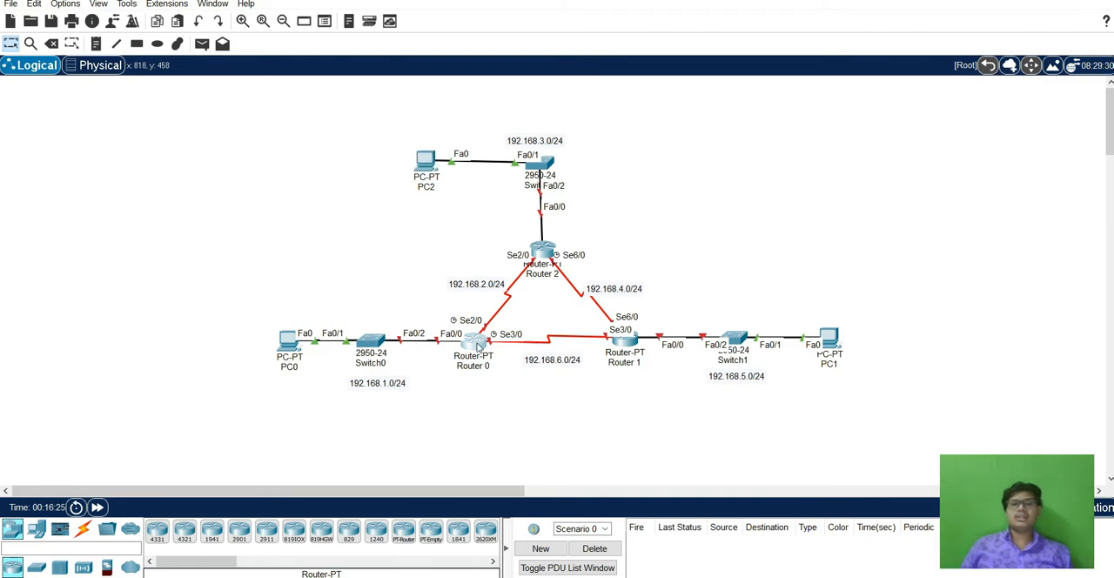
Open Router 0's command line and enter global configuration mode.
left_click(478, 346)
left_click_drag(531, 83, 787, 74)
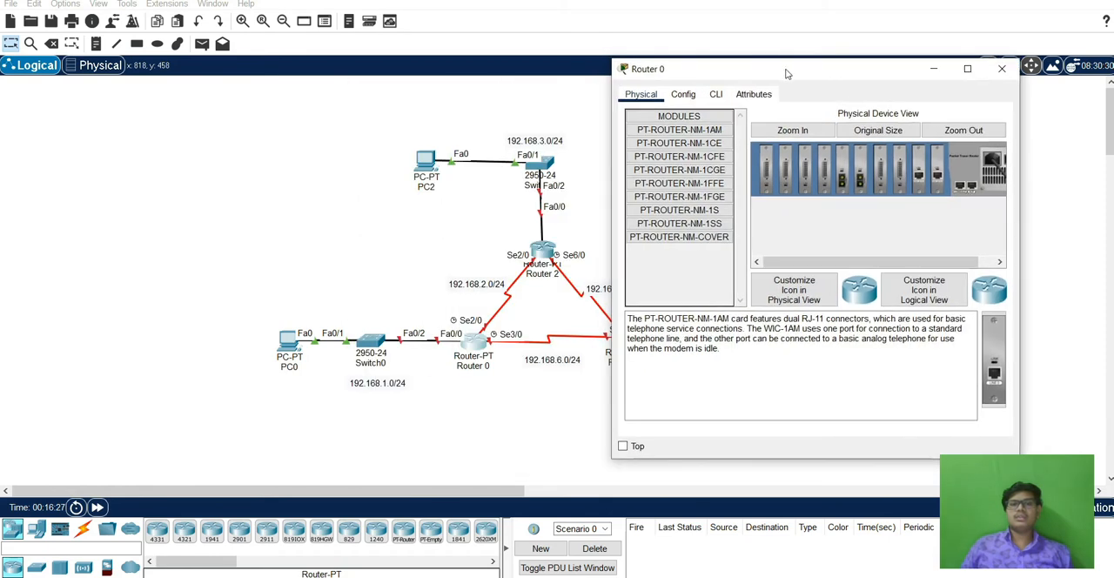
left_click(715, 94)
key("Return")
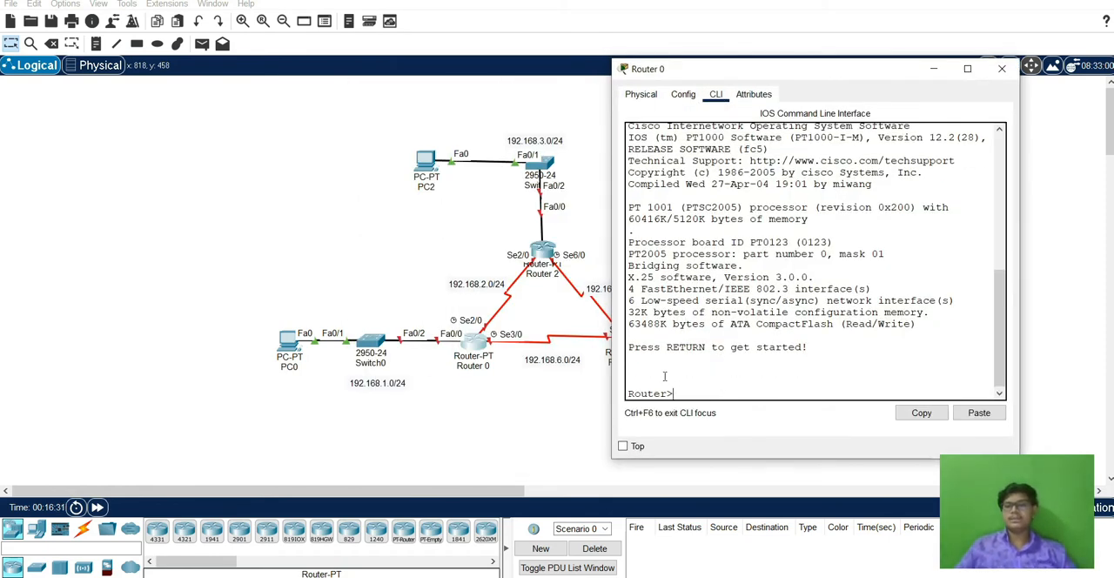
type("en")
key("Return")
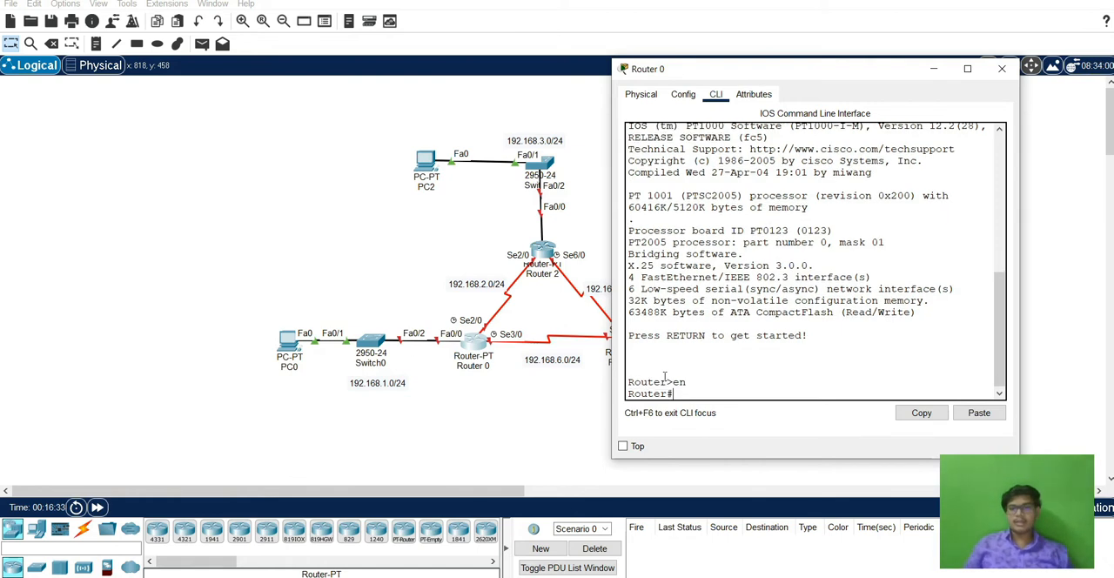
type("config ")
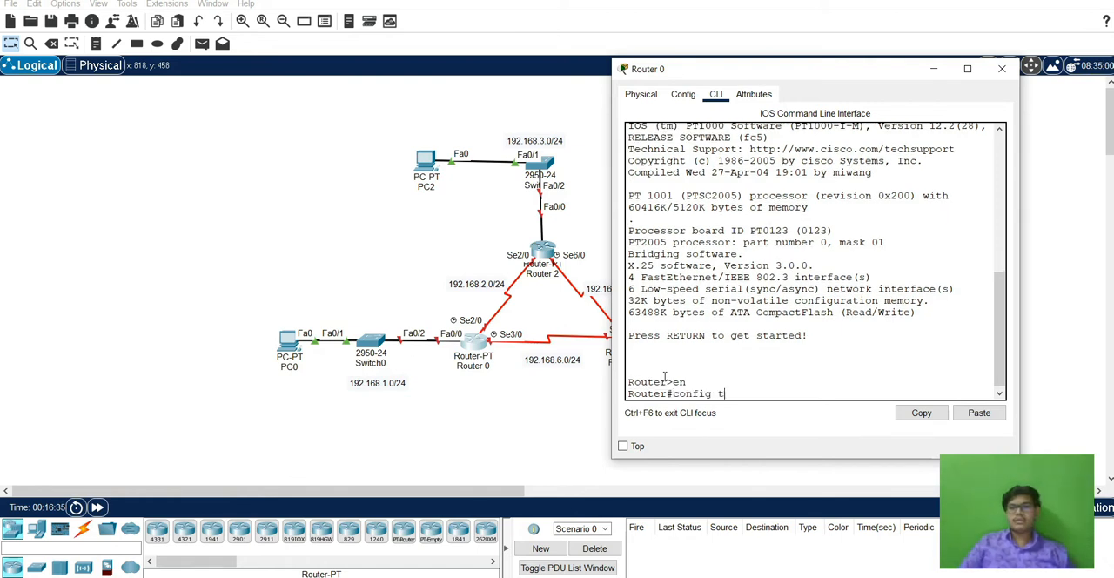
type("t")
key("Return")
Set Router 0's hostname to r1.
type("host")
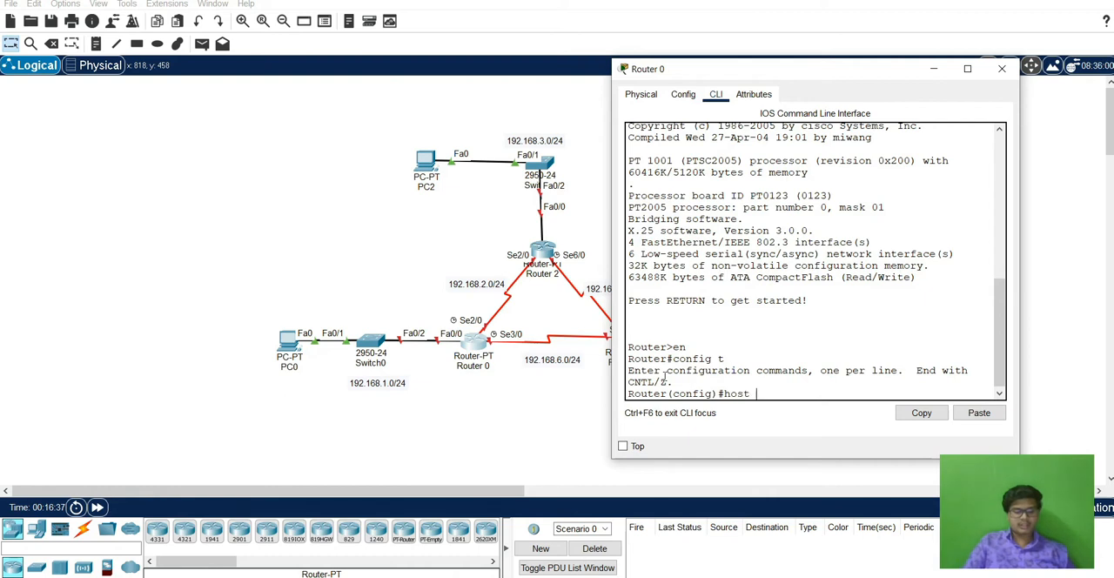
type(" r1")
key("Return")
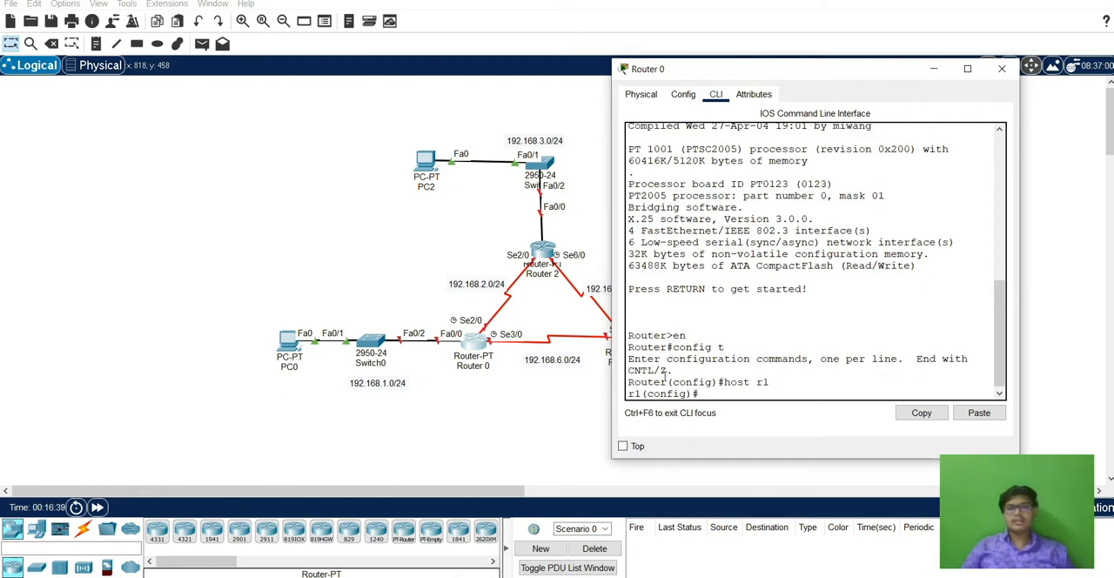
Assign 192.168.1.1 with mask 255.255.255.0 to Router 0's fa0/0 interface and enable the interface.
type("int fa0/0")
key("Return")
type("ip add")
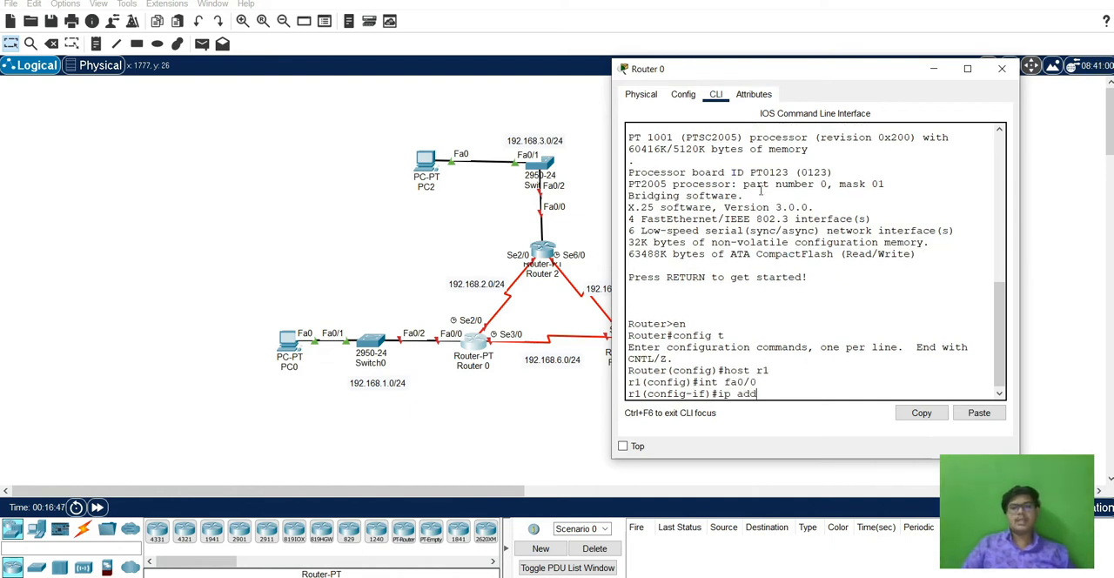
type(" 192.168.1.1 ")
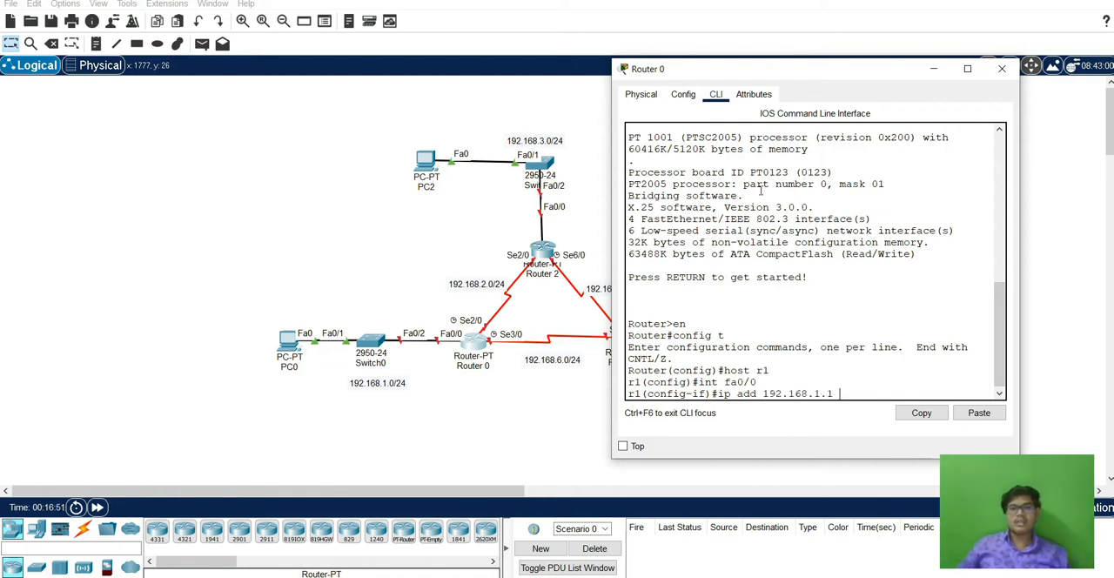
type("255.25")
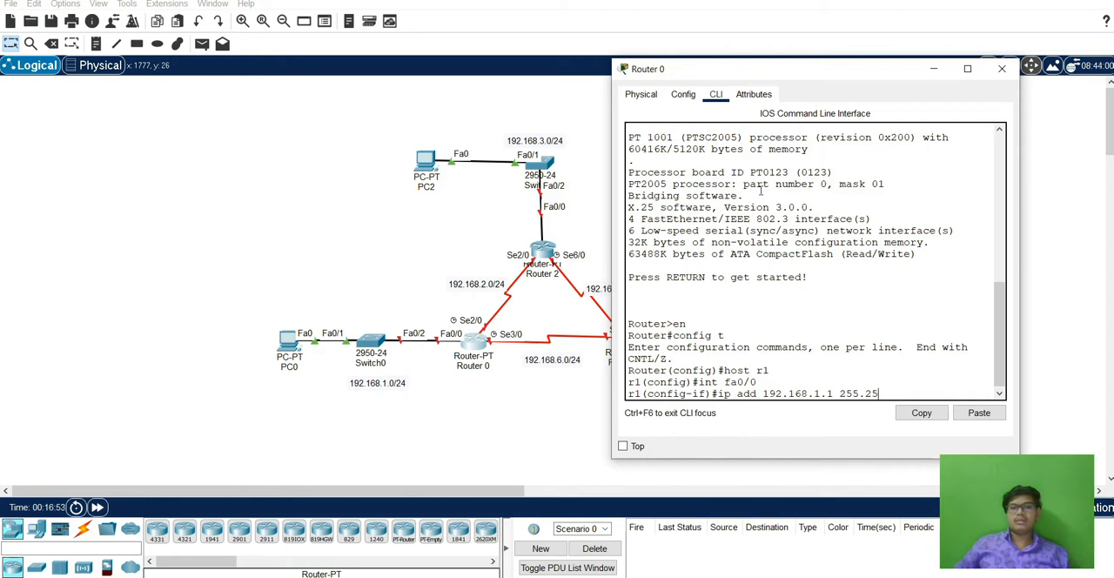
type("5.255.0")
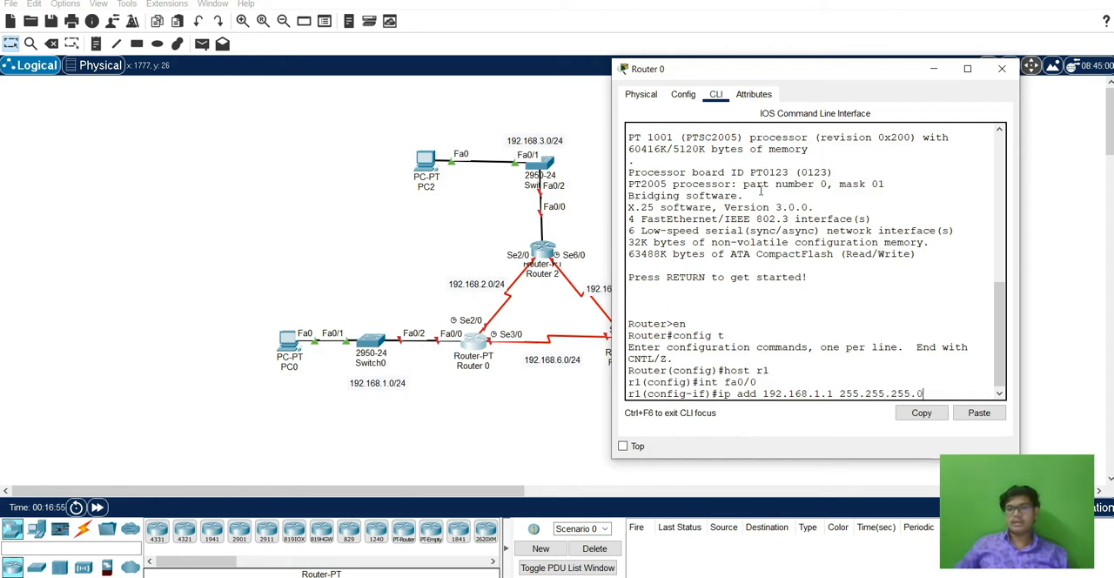
key("Return")
type("no")
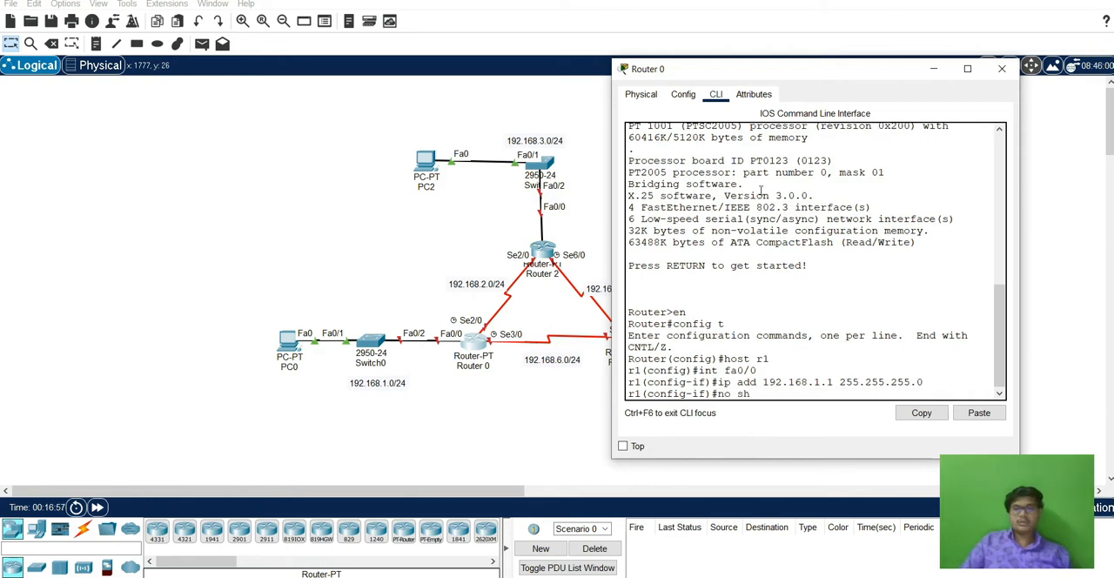
type(" sh")
key("Return")
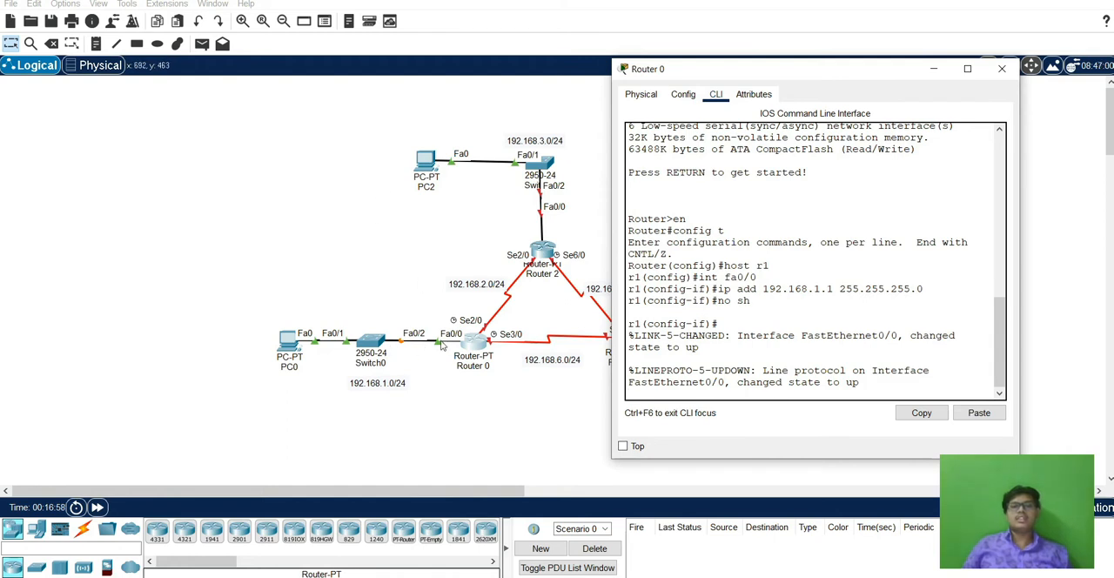
key("Return")
Assign 192.168.2.1 with mask 255.255.255.0 to Router 0's se2/0 interface and enable the interface.
type("int")
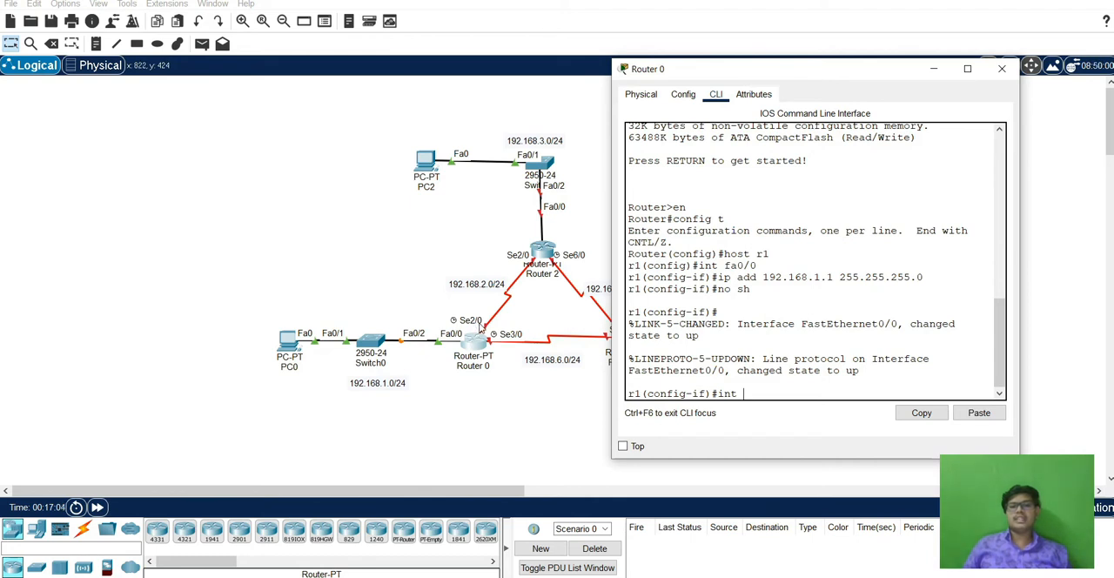
type("se2/0")
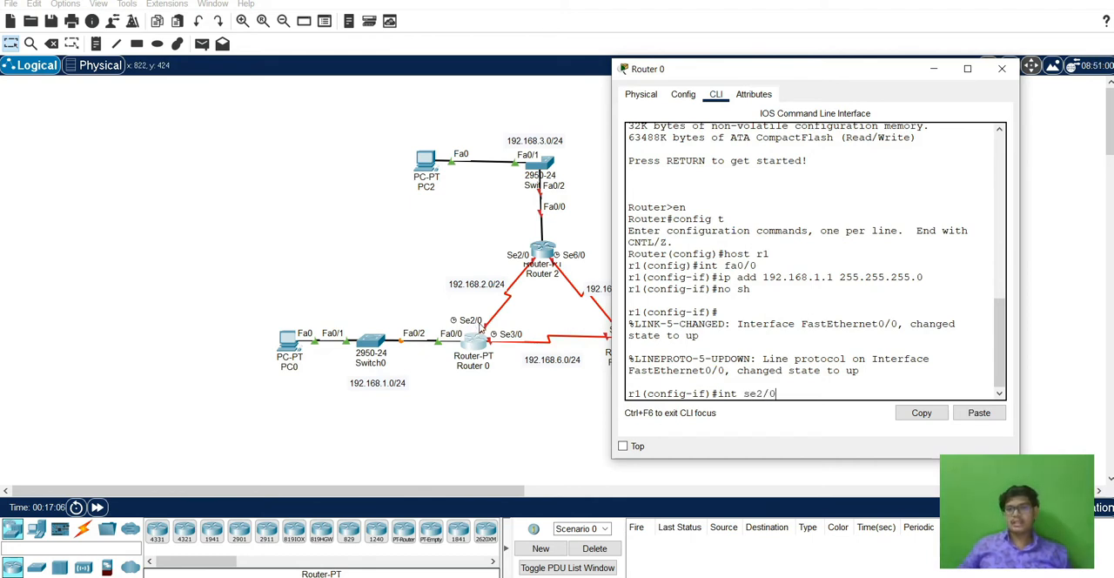
key("Return")
type("ip add")
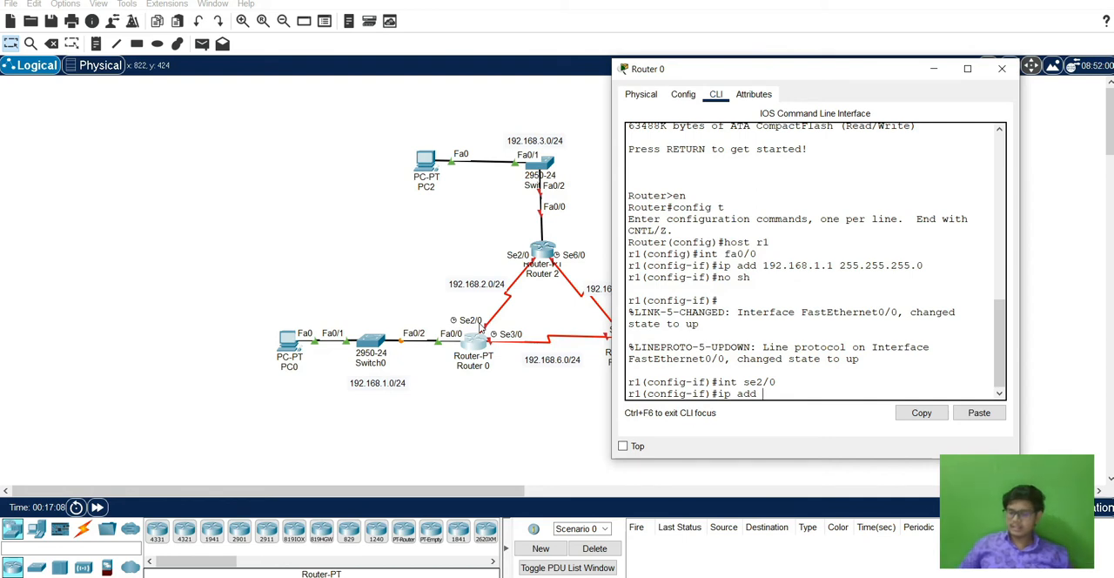
type(" 192.168.2.1 2")
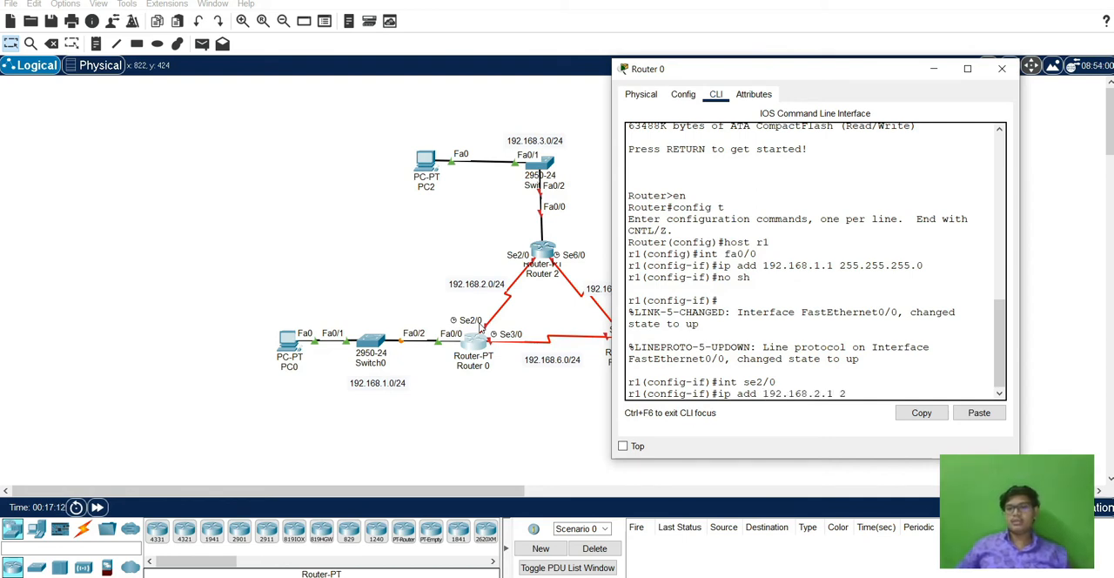
type("55.255.255.0")
key("Return")
type("no sh")
key("Return")
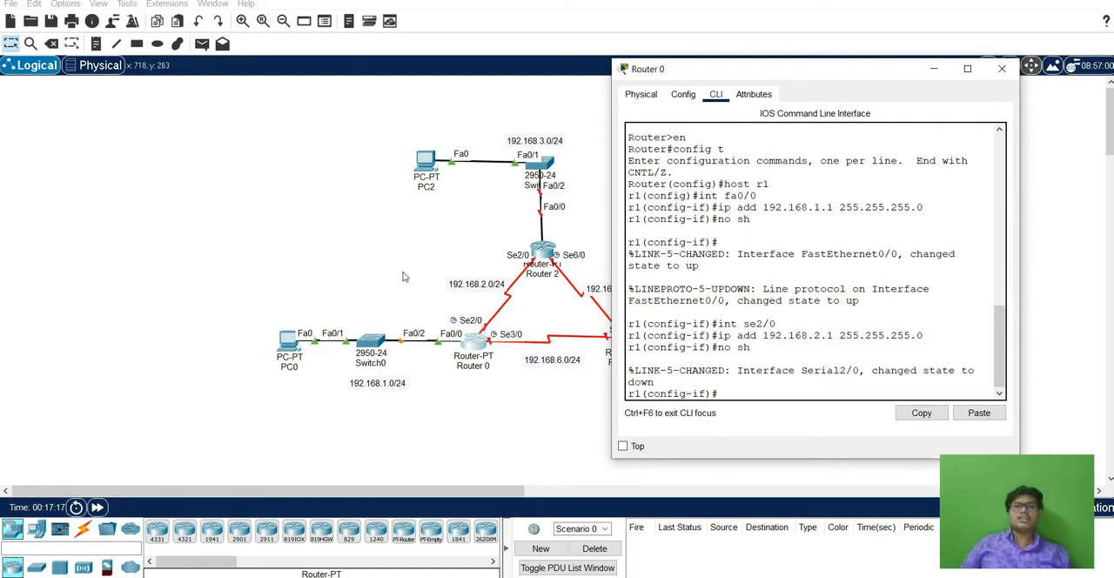
Assign 192.168.6.1 with mask 255.255.255.0 to Router 0's se3/0 interface.
type("int")
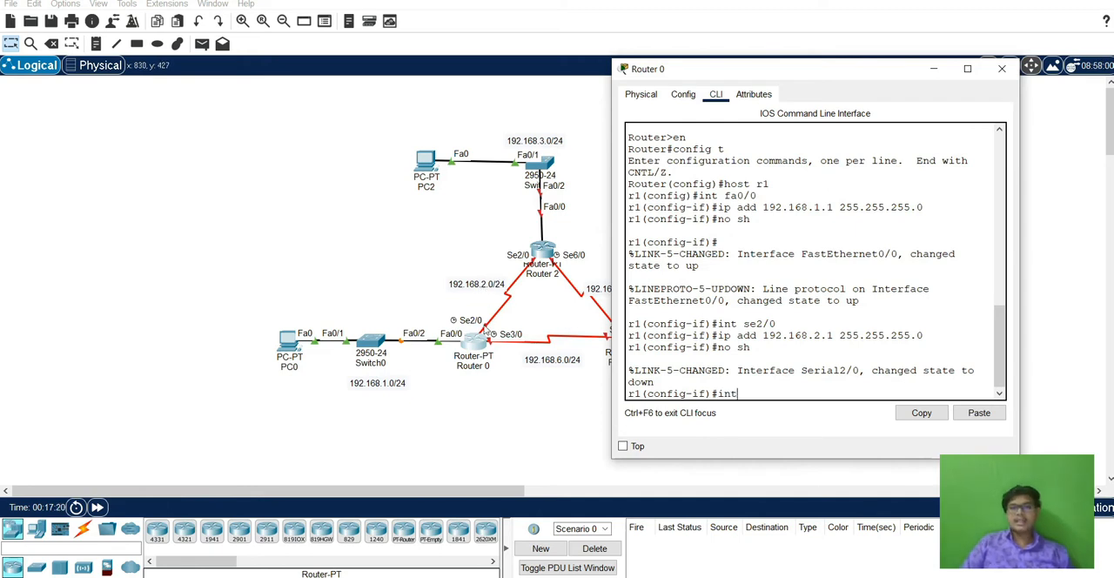
type(" se3/0")
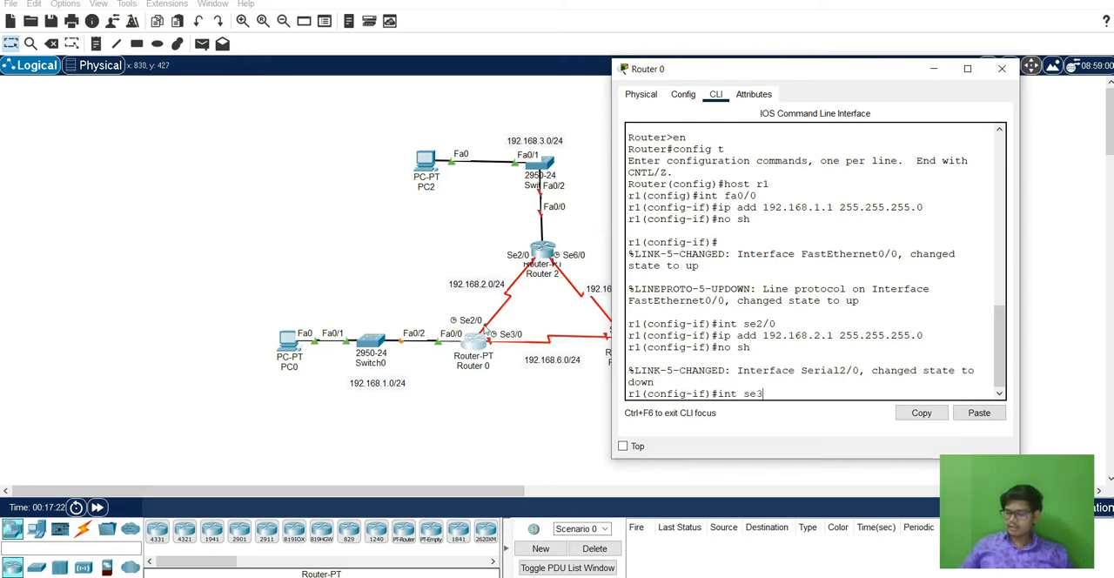
key("Return")
type("ip a")
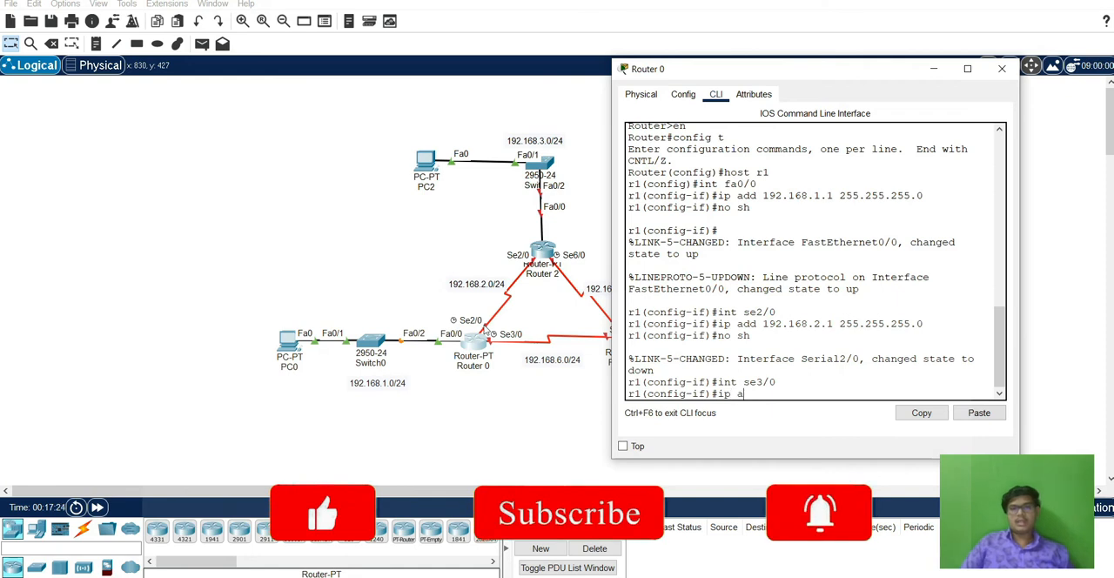
type("dd 192.168.")
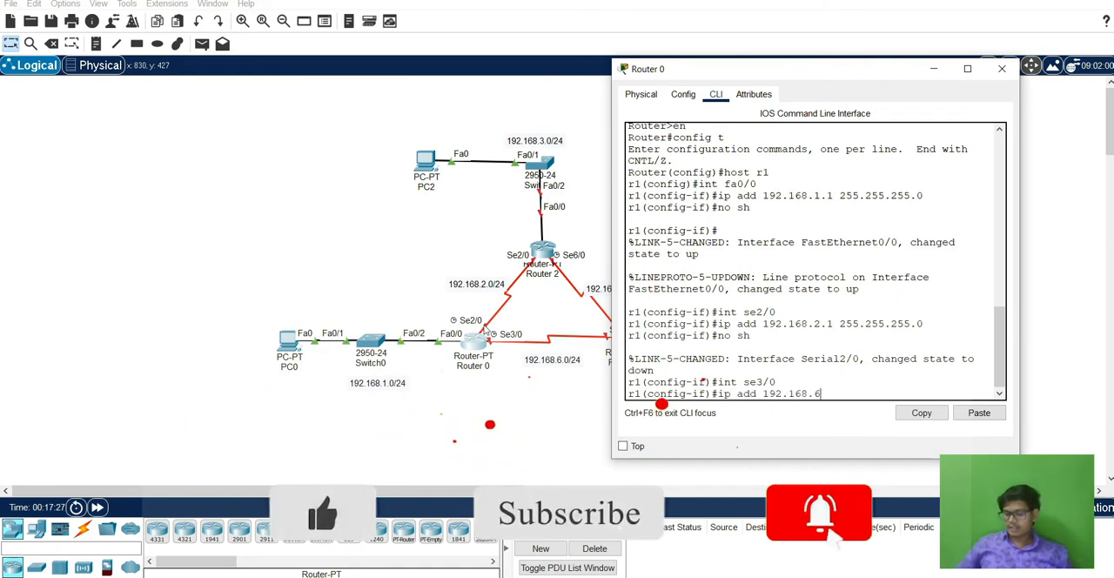
type("6.1 255.2")
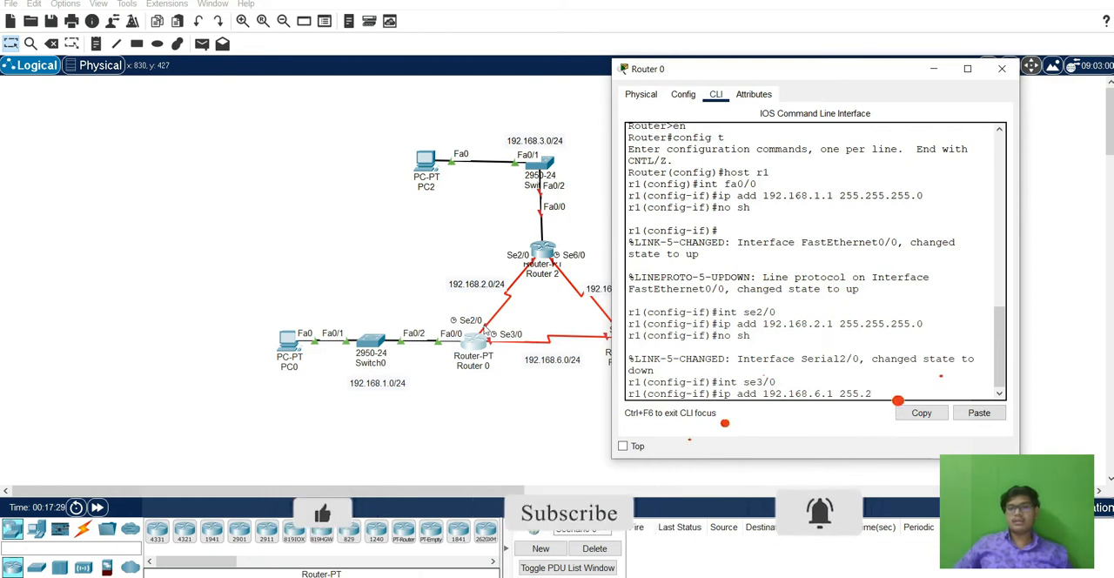
type("55.255.0")
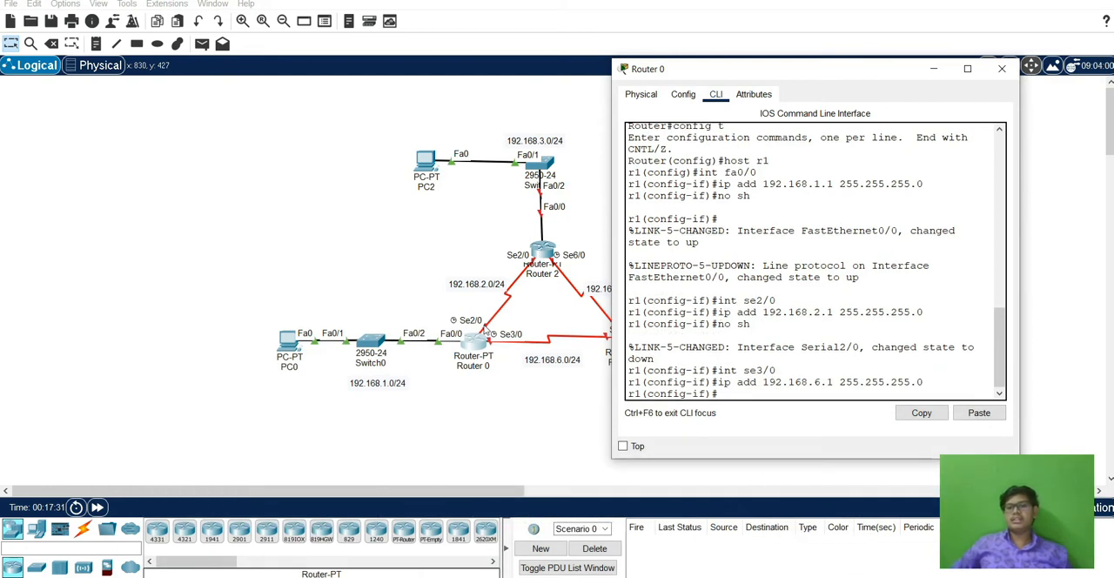
key("Return")
Enable Router 0's se3/0 interface and close the router's window.
type("no sh")
key("Return")
key("Return")
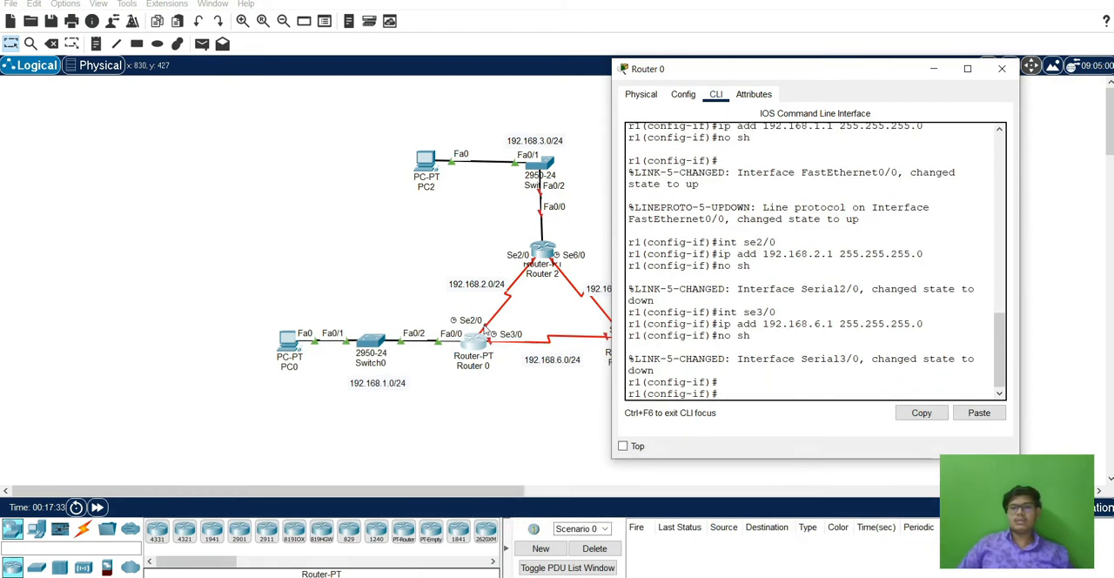
left_click(1001, 69)
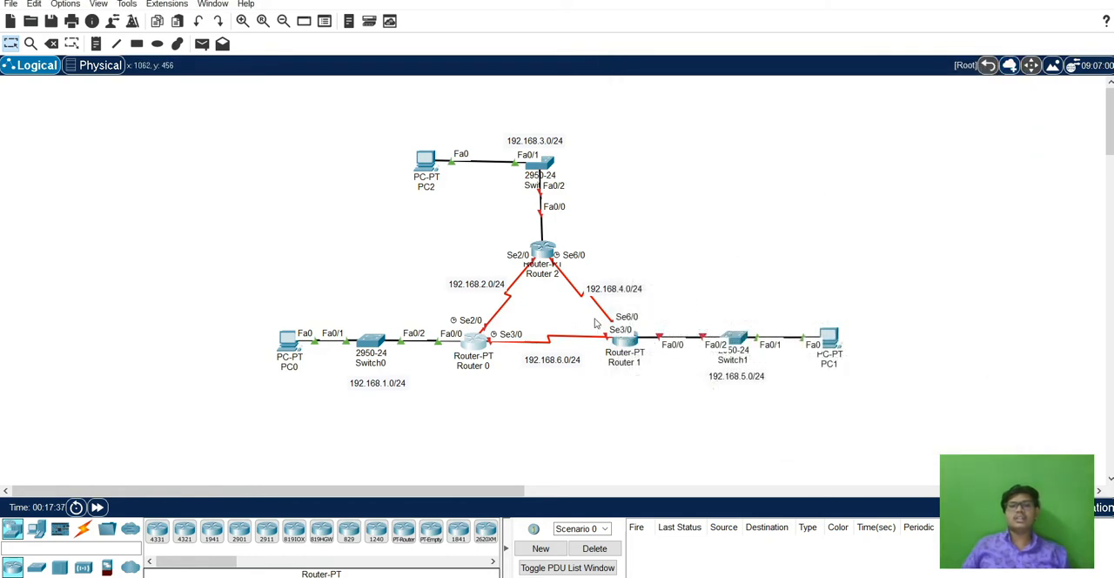
Open Router 2's command line, skipping the initial configuration dialog, and enter global configuration mode.
left_click(543, 253)
left_click_drag(552, 68, 870, 59)
left_click(782, 83)
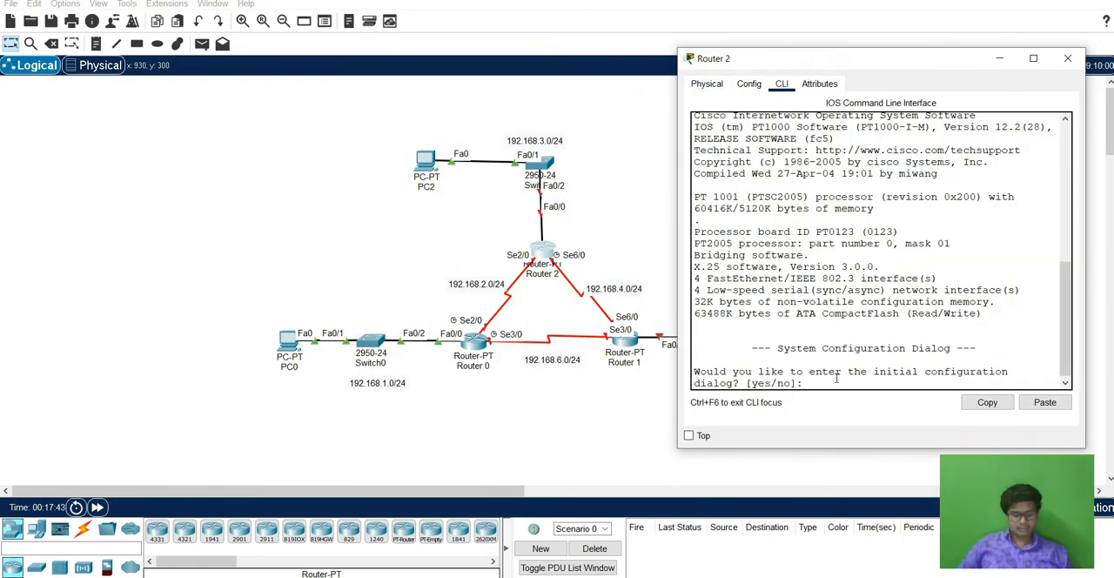
key("Return")
key("Return")
type("en")
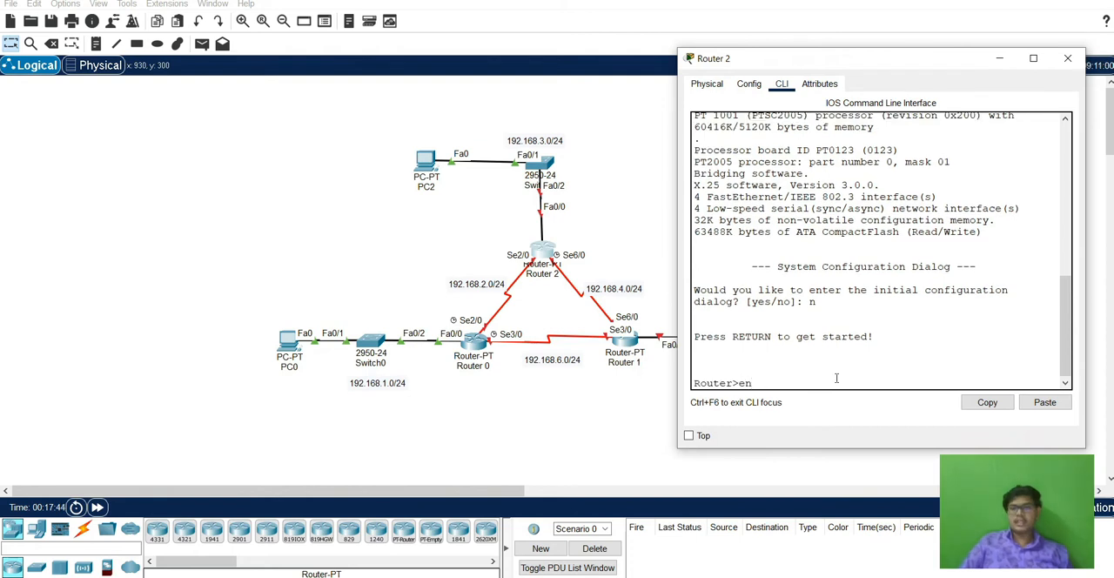
key("Return")
type("conf t")
key("Return")
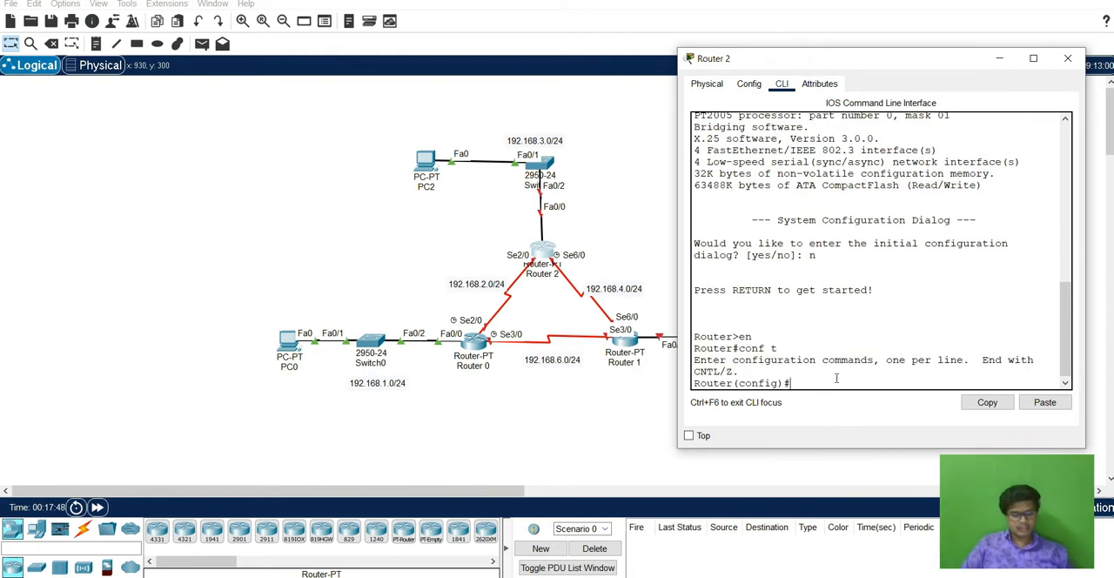
Set Router 2's hostname to r2.
type("host ")
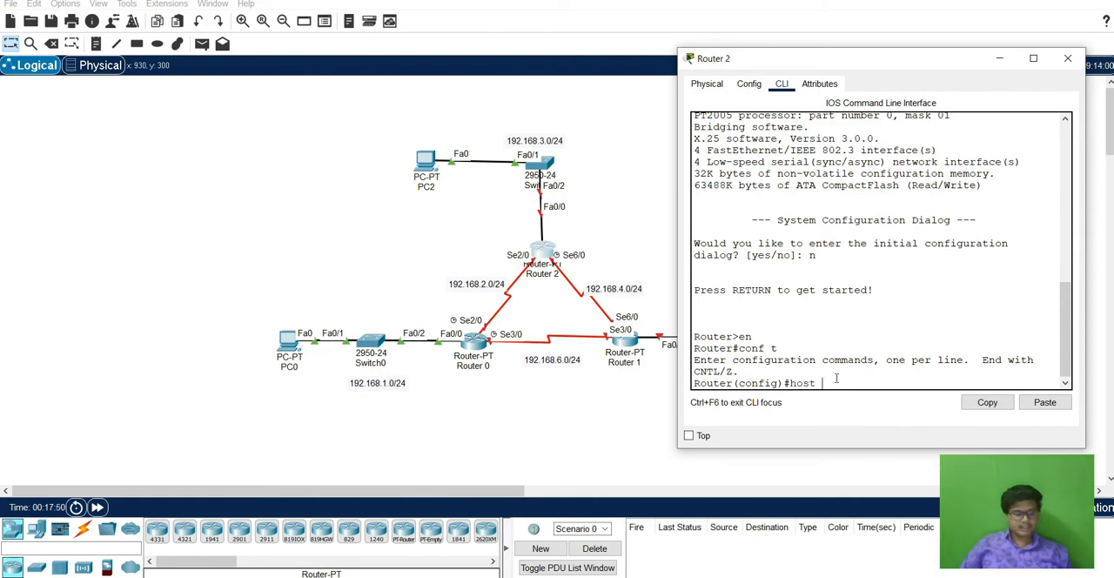
type("r2")
key("Return")
Assign 192.168.3.1 with mask 255.255.255.0 to Router 2's fa0/0 interface.
type("int ")
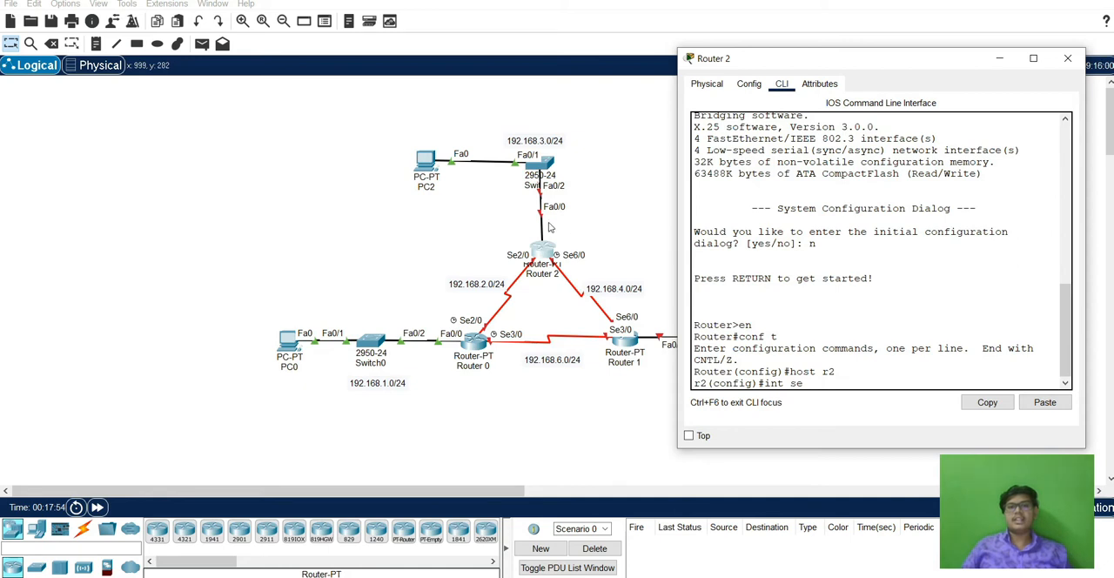
type("se")
key("BackSpace")
key("BackSpace")
type("fa")
key("Return")
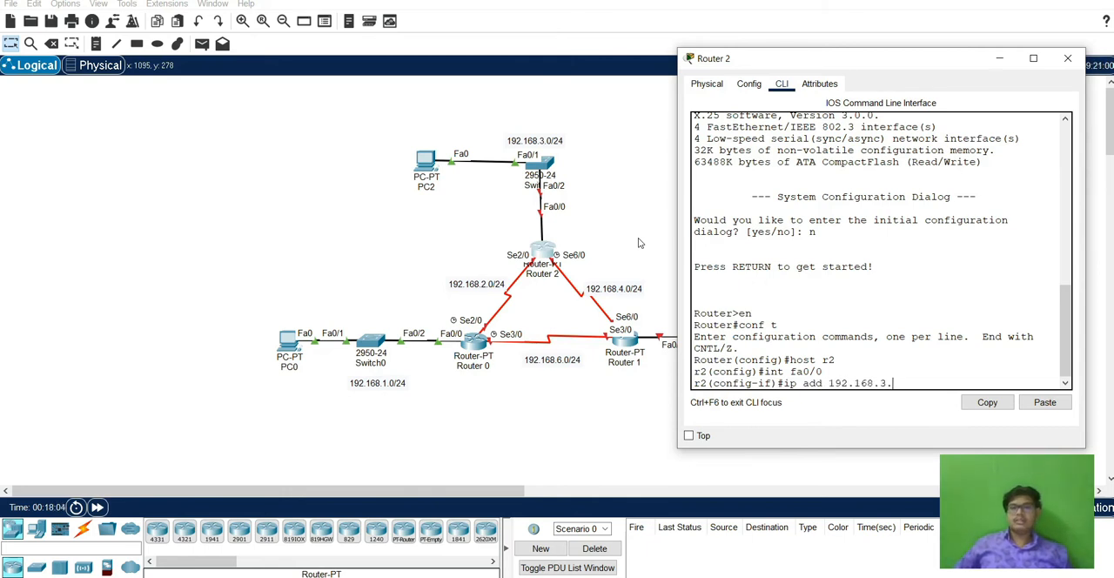
type("255.255.255.0")
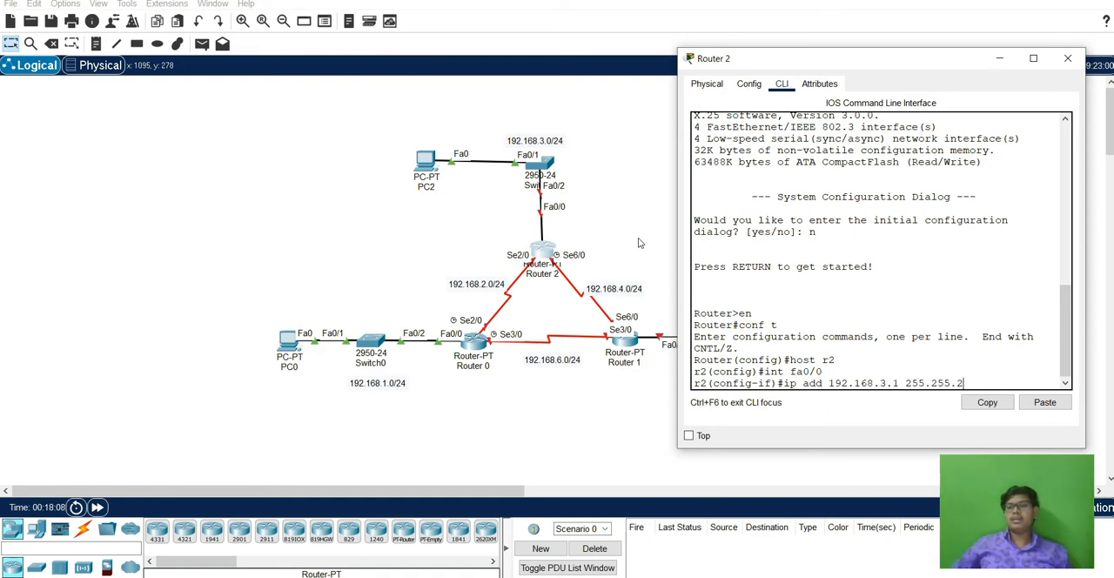
key("Return")
Enable Router 2's fa0/0 interface.
type("no s")
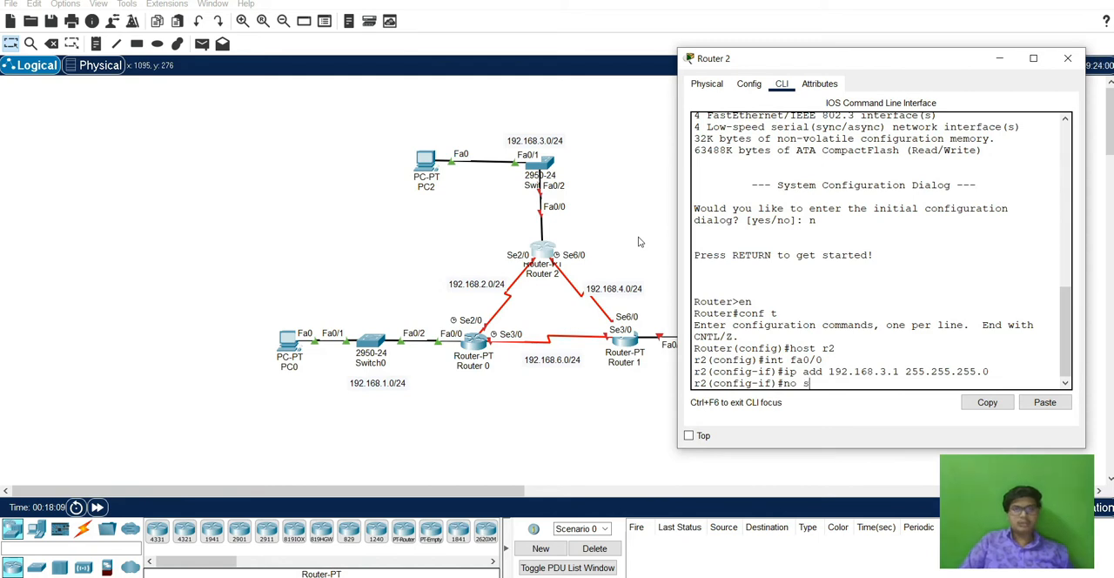
type("h")
key("Return")
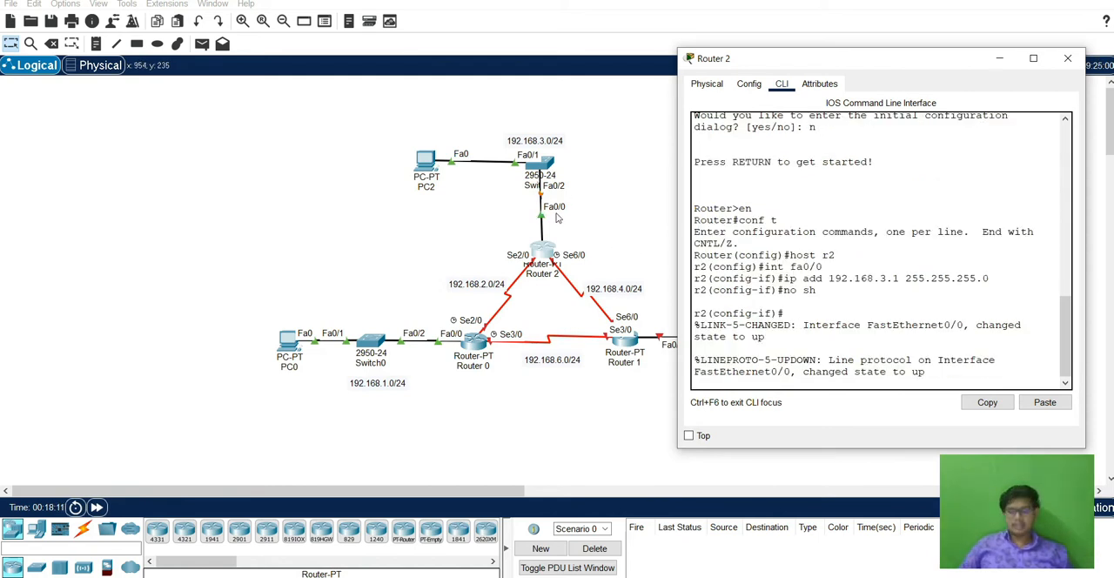
key("Return")
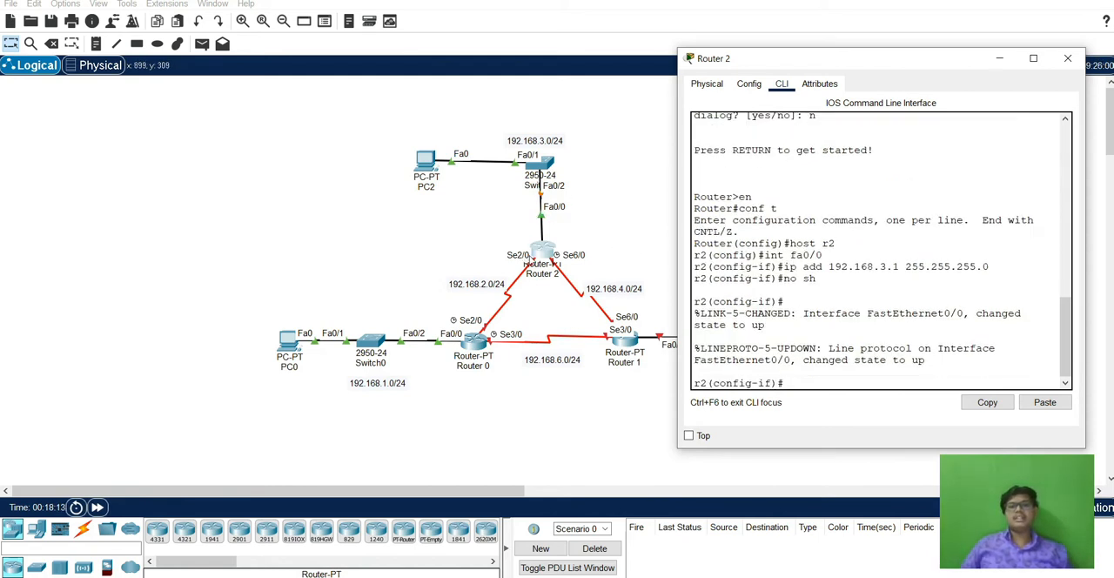
Assign 192.168.2.2 with mask 255.255.255.0 to Router 2's se2/0 interface and enable the interface.
type("int se2/0")
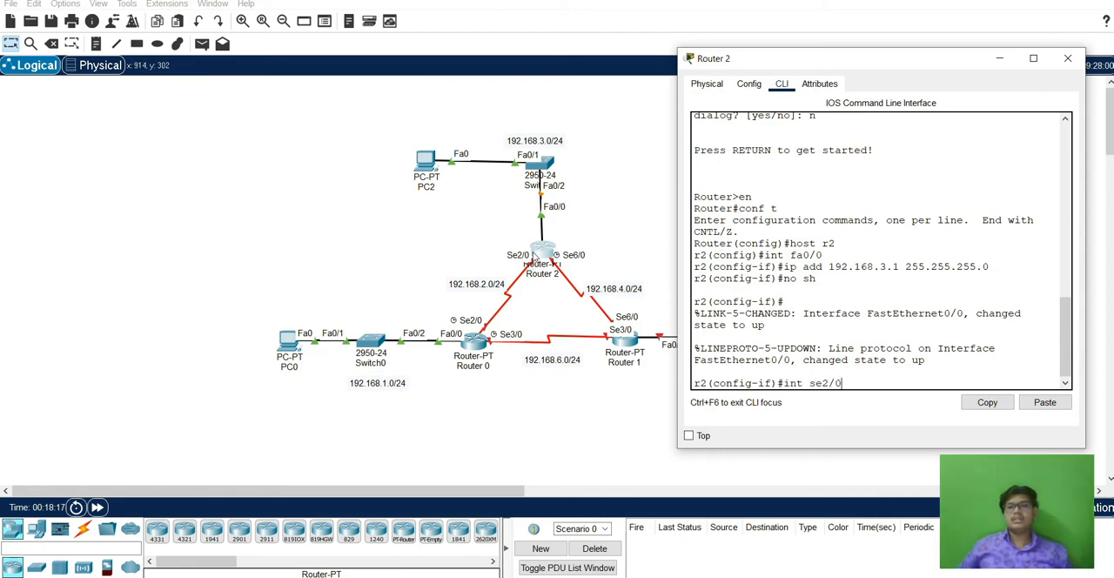
key("Return")
type("ip add 192.168.2.2")
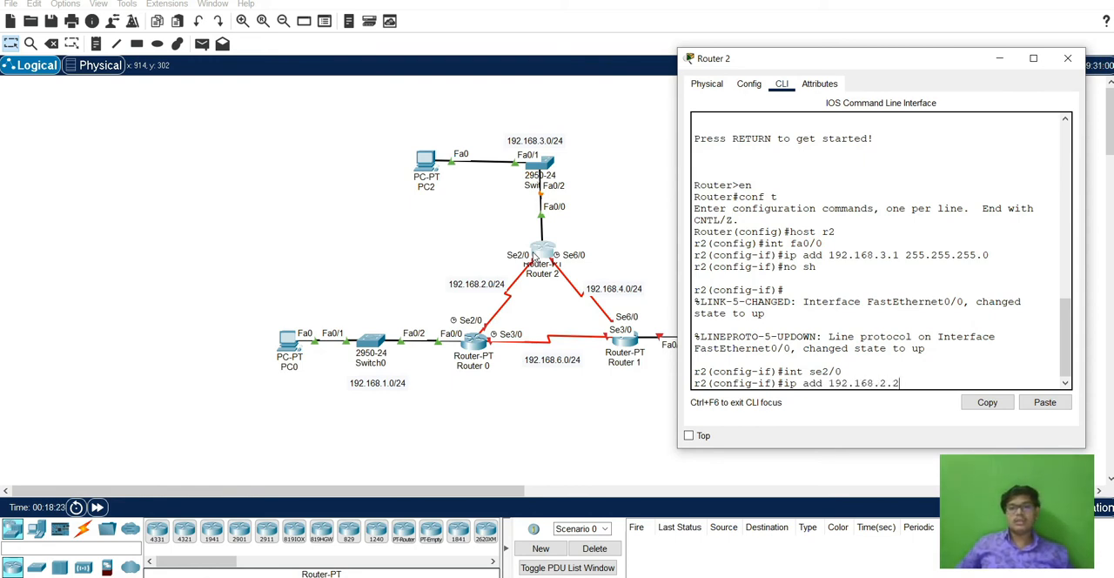
type(" 255.2")
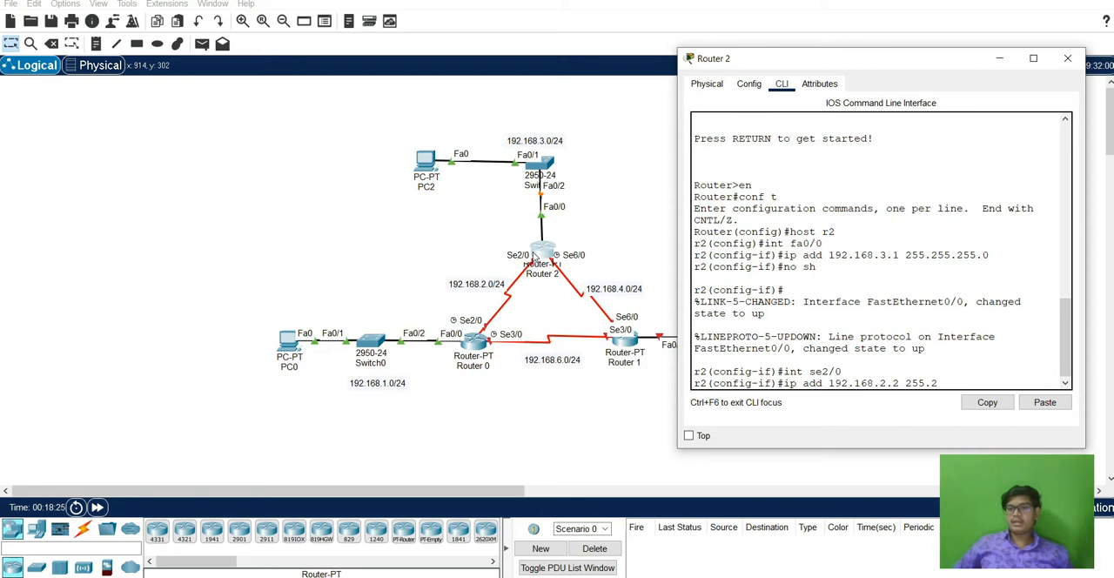
type("55.255.0")
key("Return")
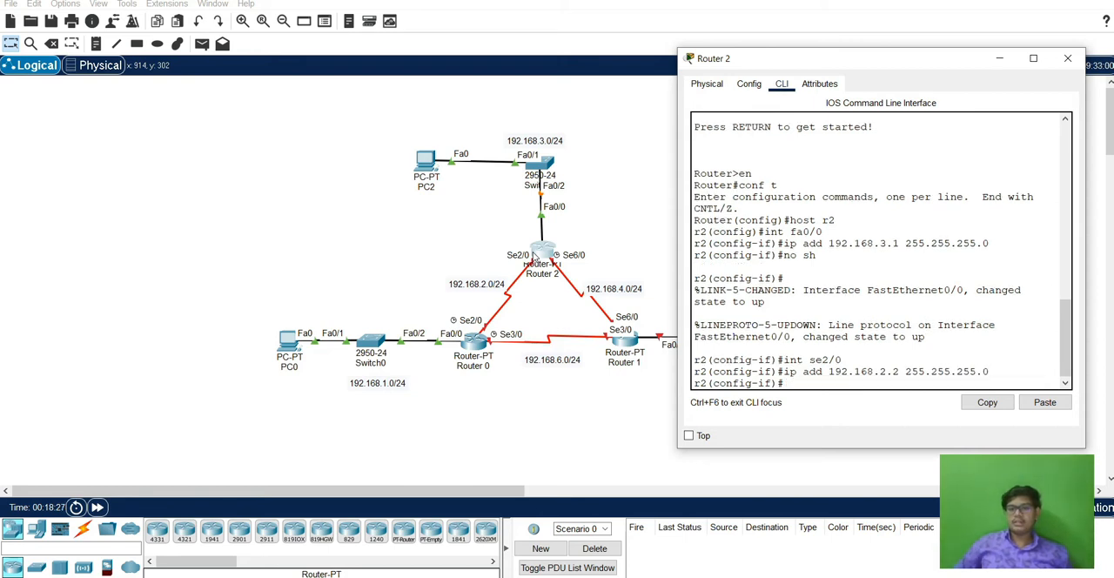
type("no sh")
key("Return")
key("Return")
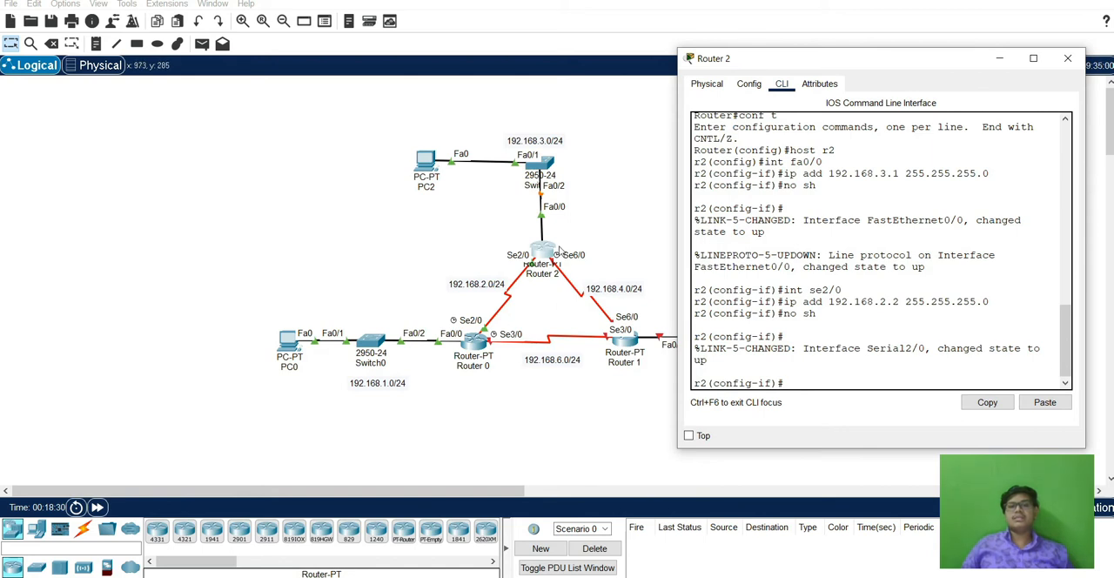
type("int")
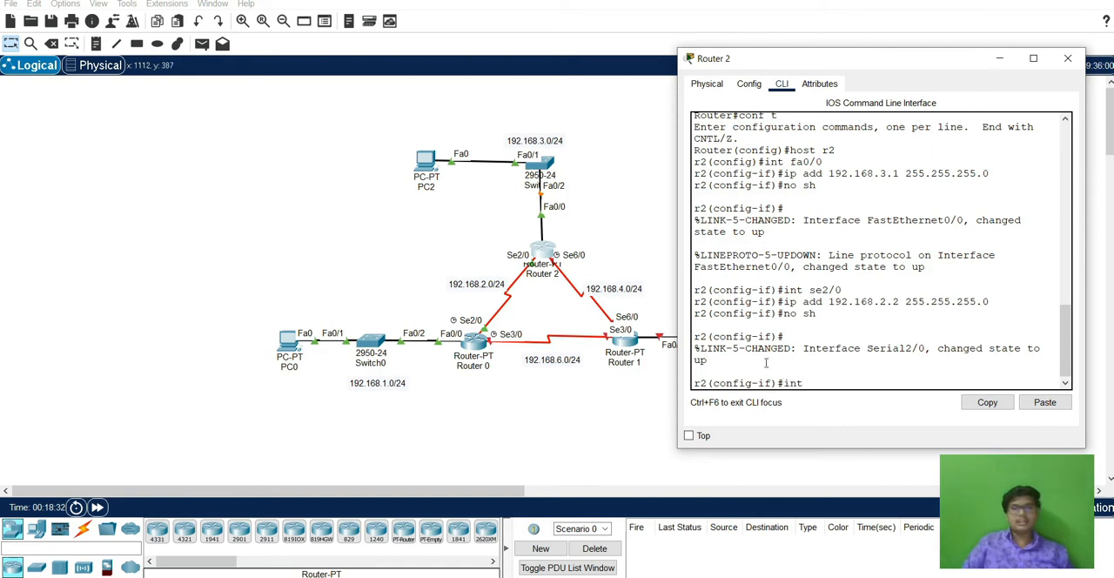
type(" se6/")
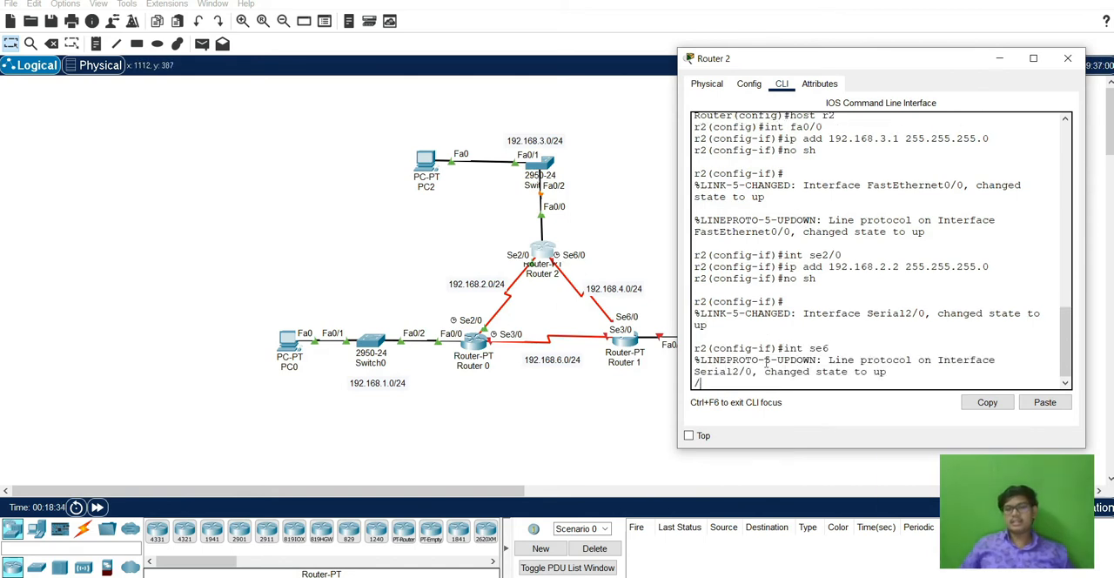
key("Return")
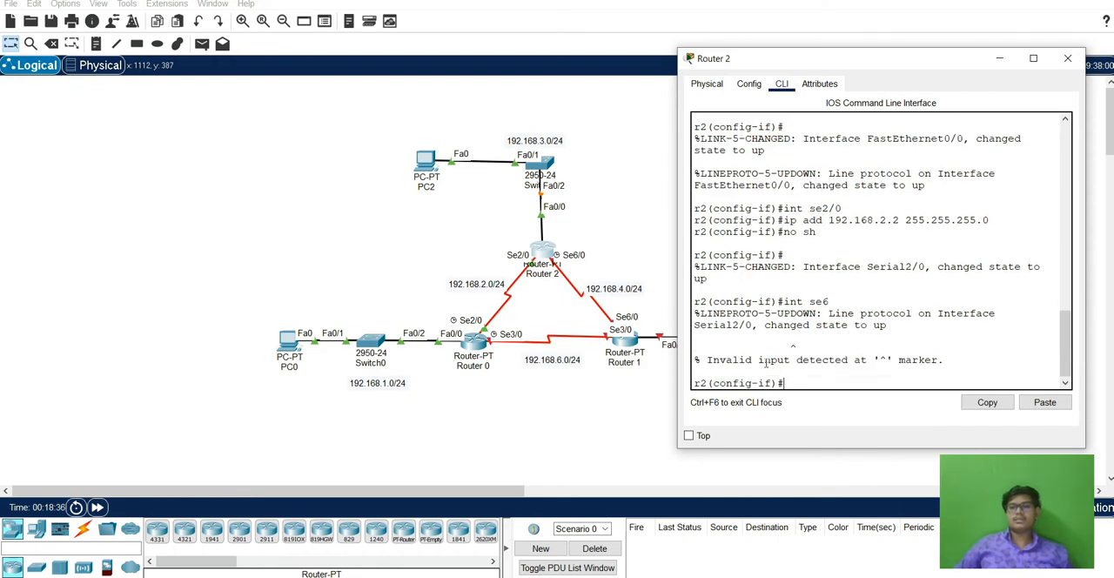
Assign 192.168.4.2 with mask 255.255.255.0 to Router 2's se6/0 interface.
type("int se6")
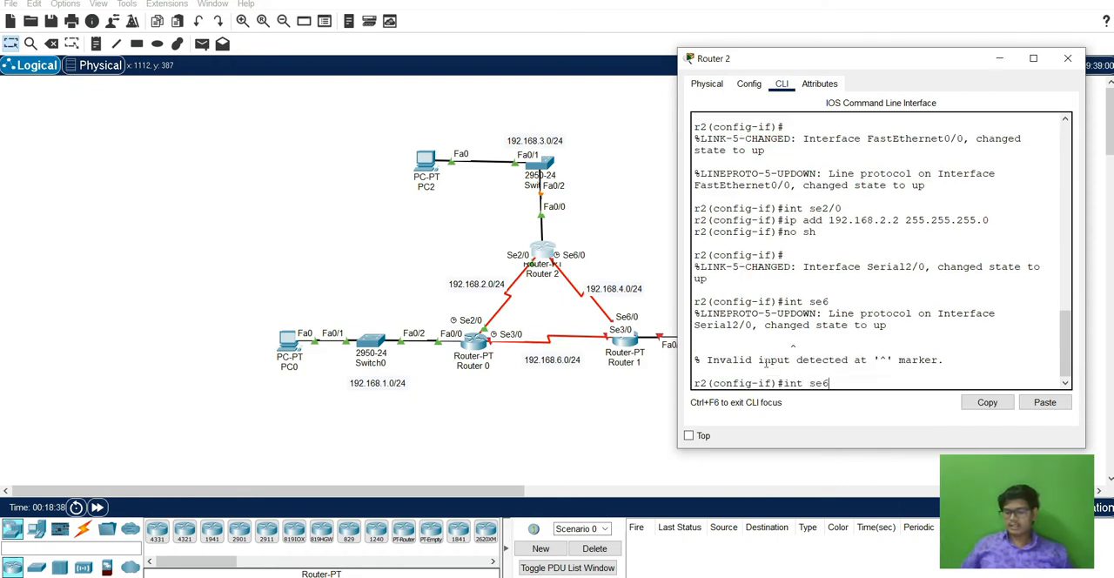
type("/0")
key("Return")
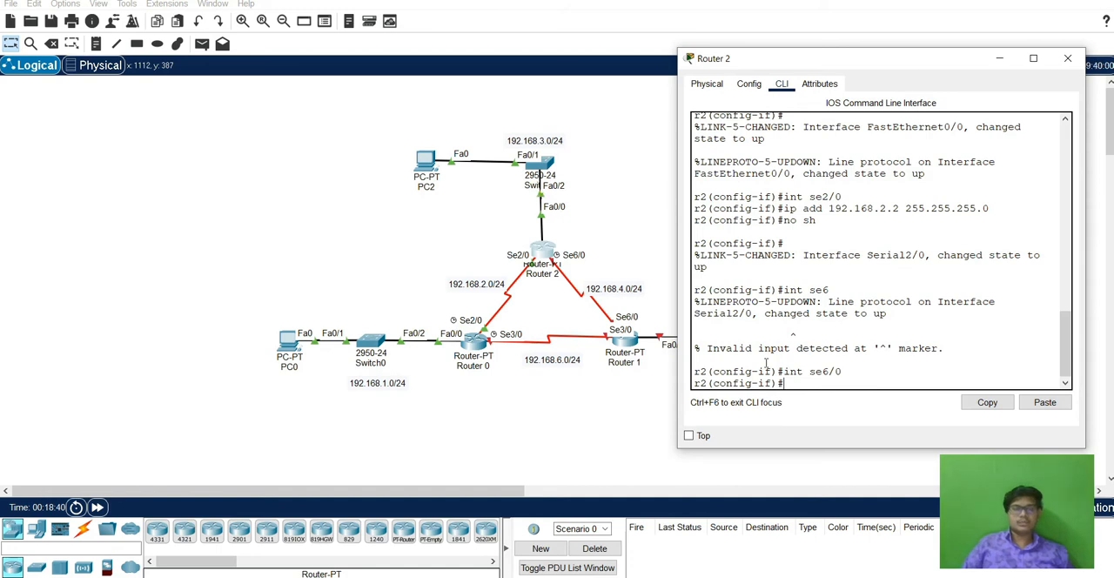
type("ip add")
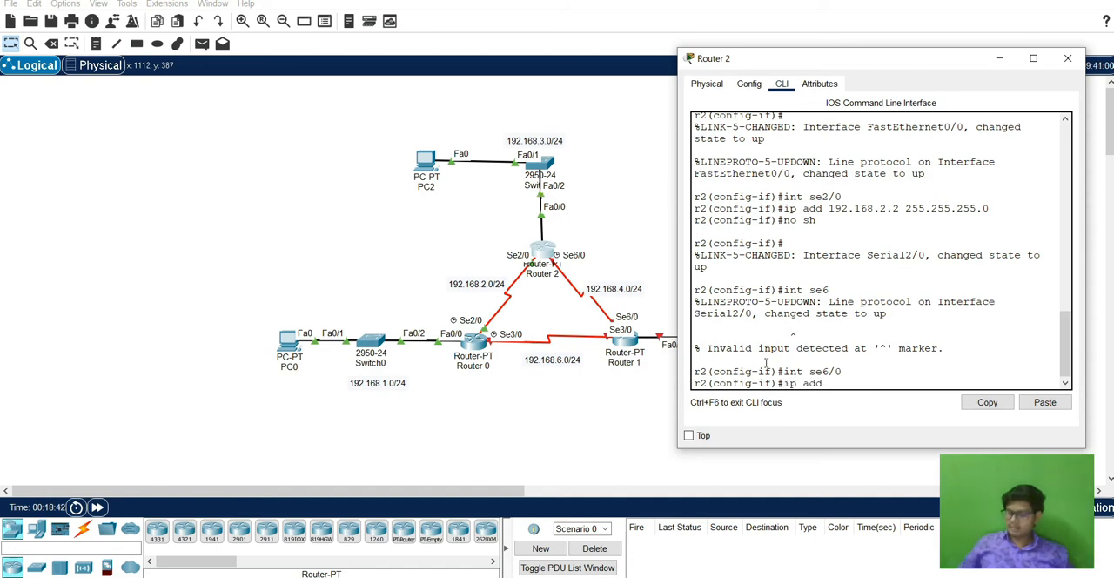
type(" 192.168.4.")
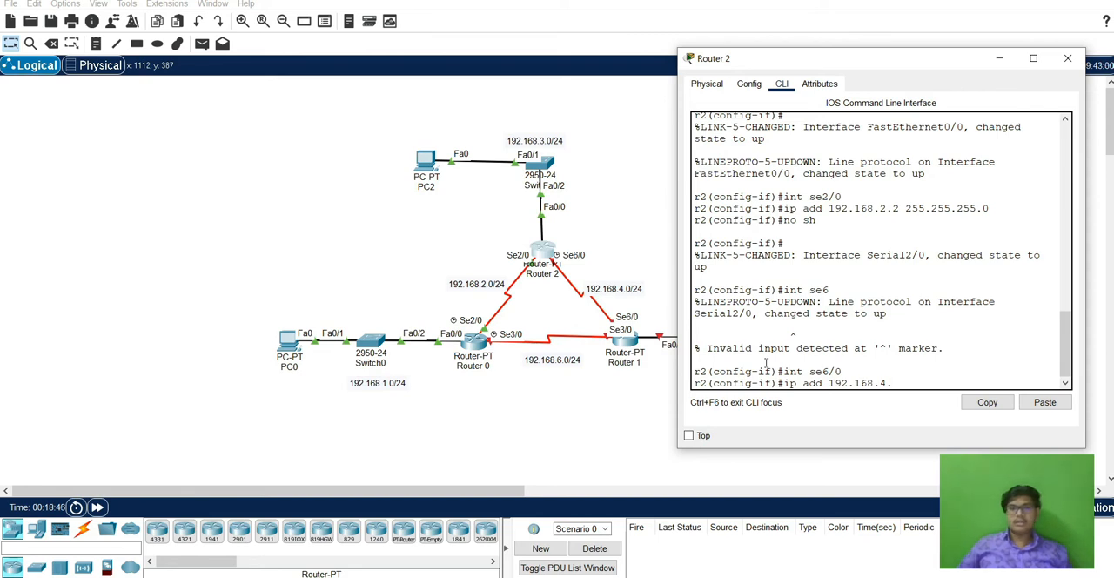
type("2 255.255.")
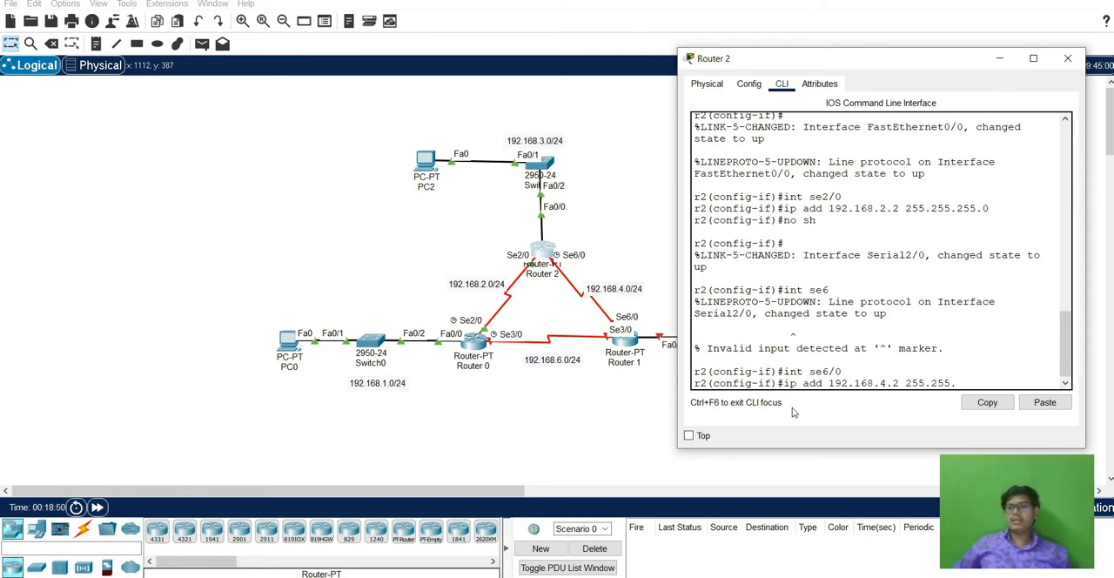
type("255.0")
key("Return")
Enable Router 2's se6/0 interface and close the router's window.
type("no sh")
key("Return")
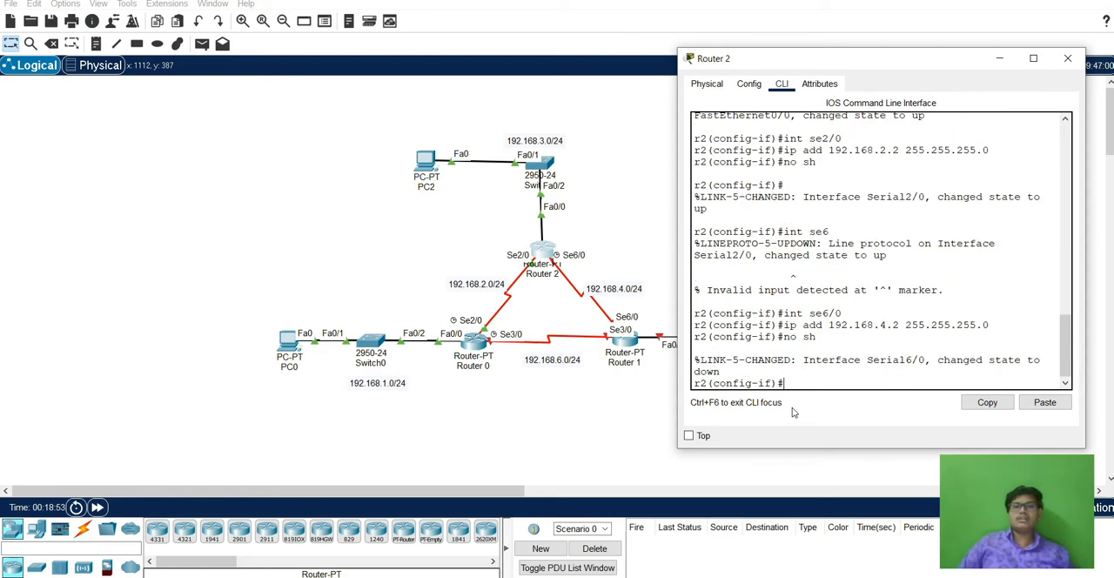
key("Return")
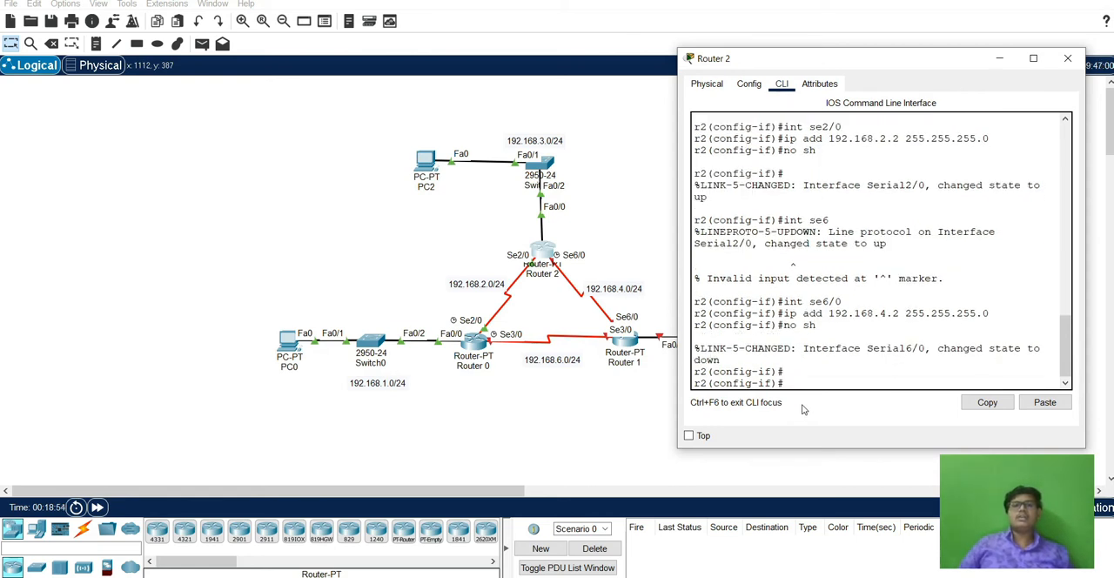
left_click(1067, 59)
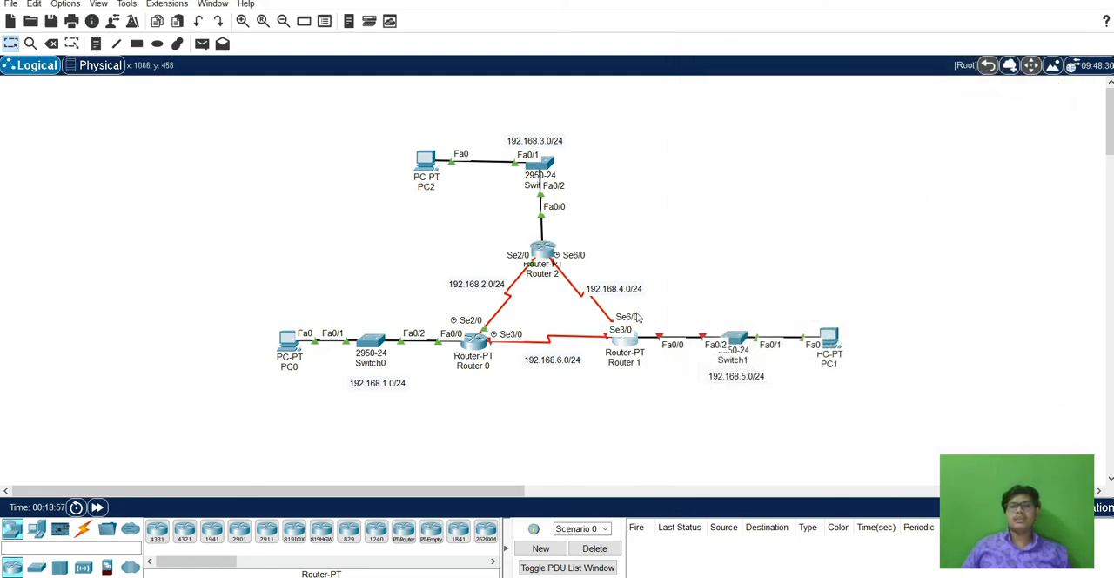
Open Router 1's command line and enter global configuration mode.
left_click(623, 348)
left_click_drag(577, 91, 269, 83)
left_click(143, 103)
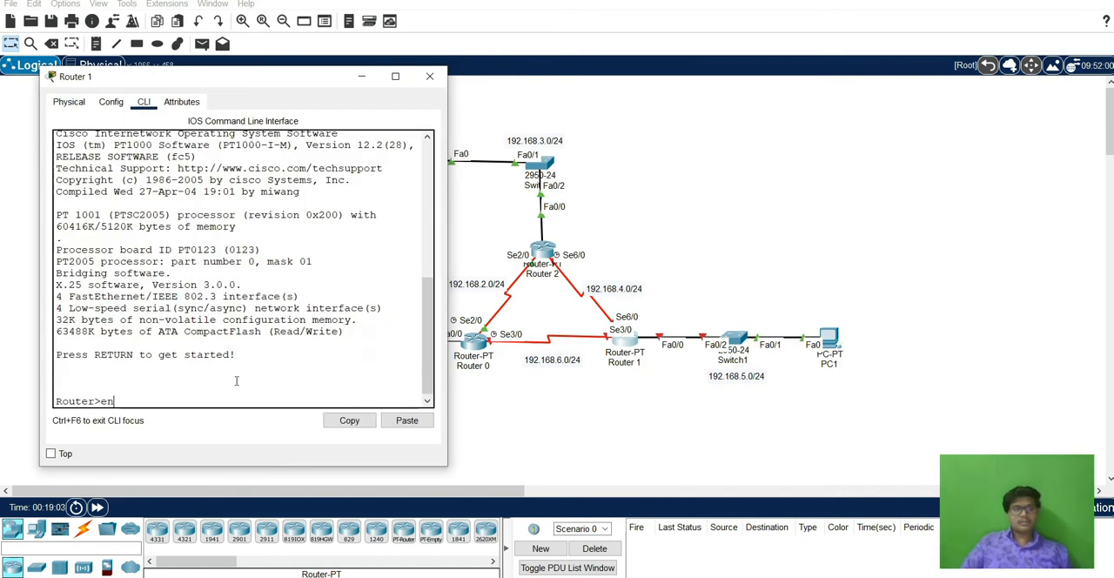
key("Return")
type("con")
key("BackSpace")
key("BackSpace")
type("t")
key("Return")
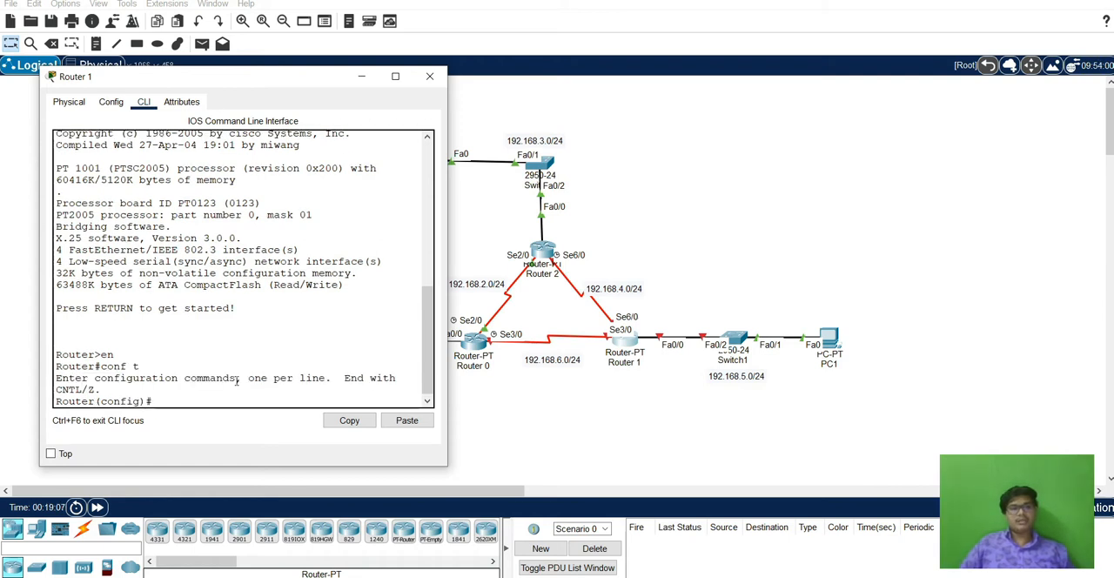
Set Router 1's hostname to r3.
type("host")
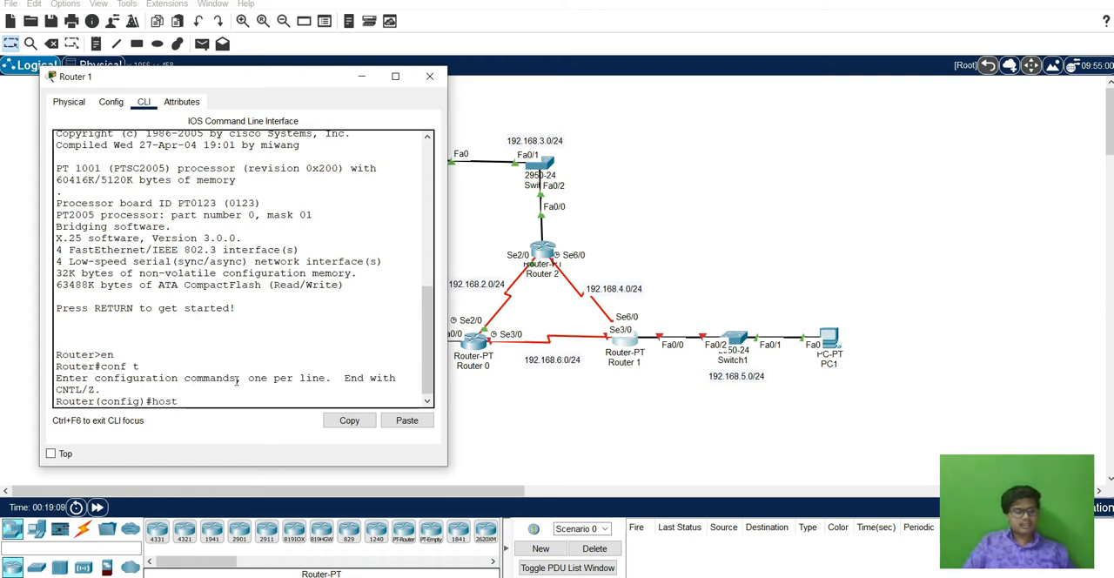
type(" r3")
key("Return")
Assign 192.168.5.1 with mask 255.255.255.0 to Router 1's fa0/0 interface and enable the interface.
type("int fa0/")
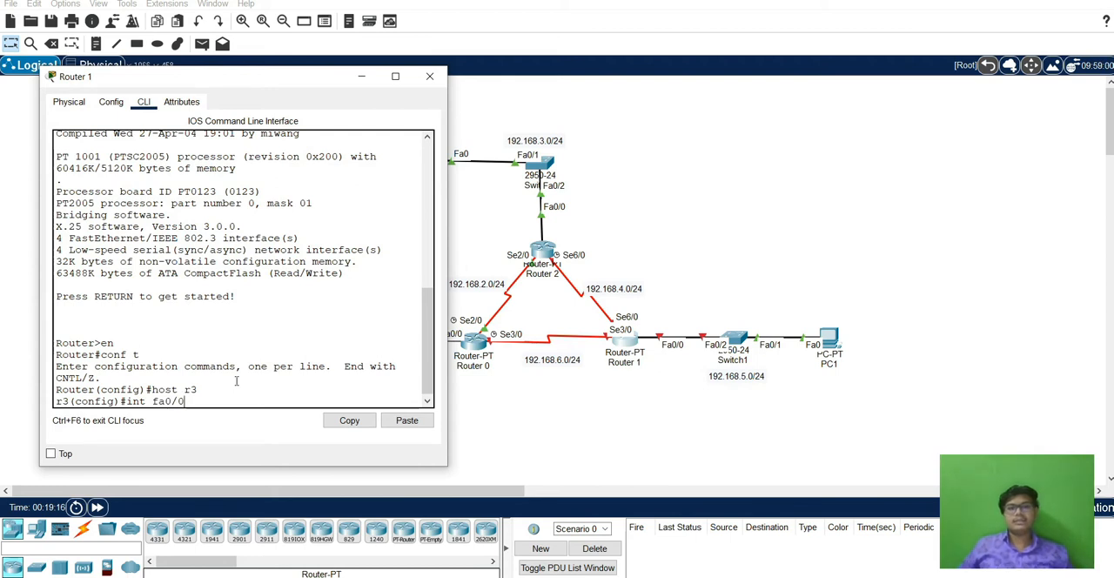
type("0")
key("Return")
type("ip a")
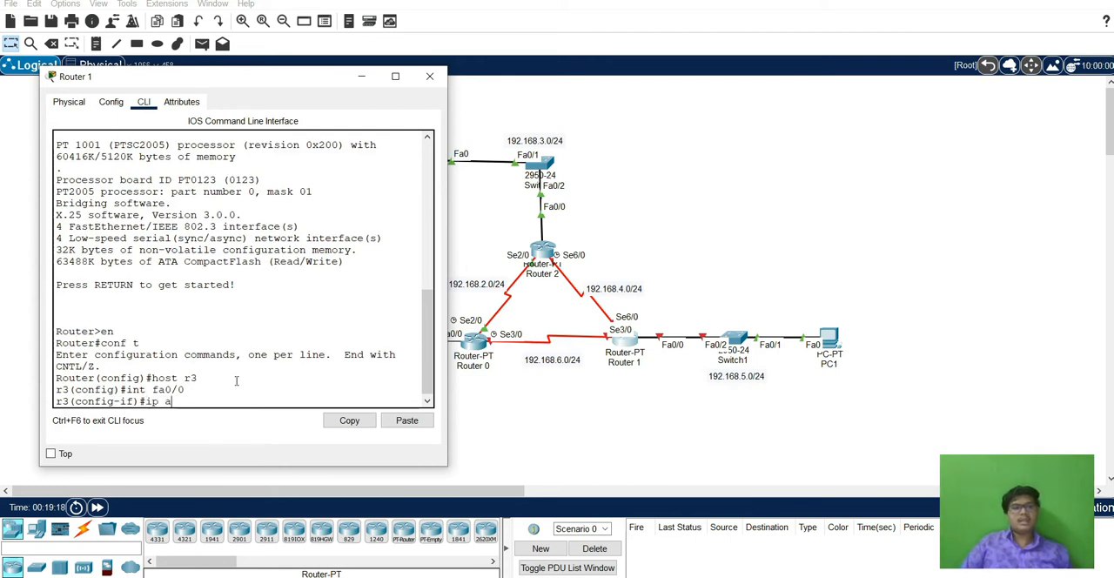
type("dd 192.168")
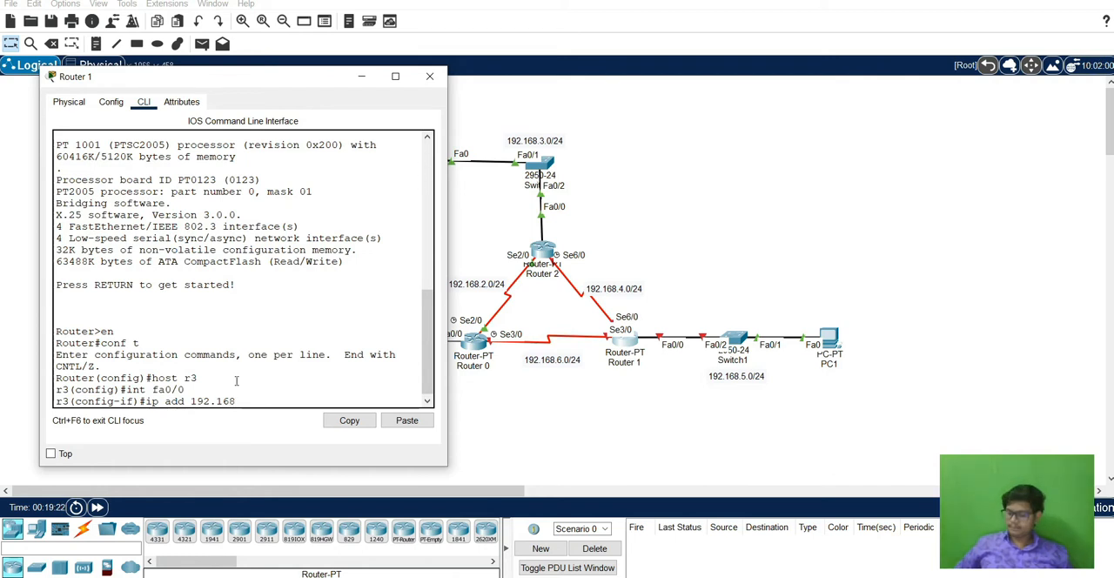
type(".5.1 255")
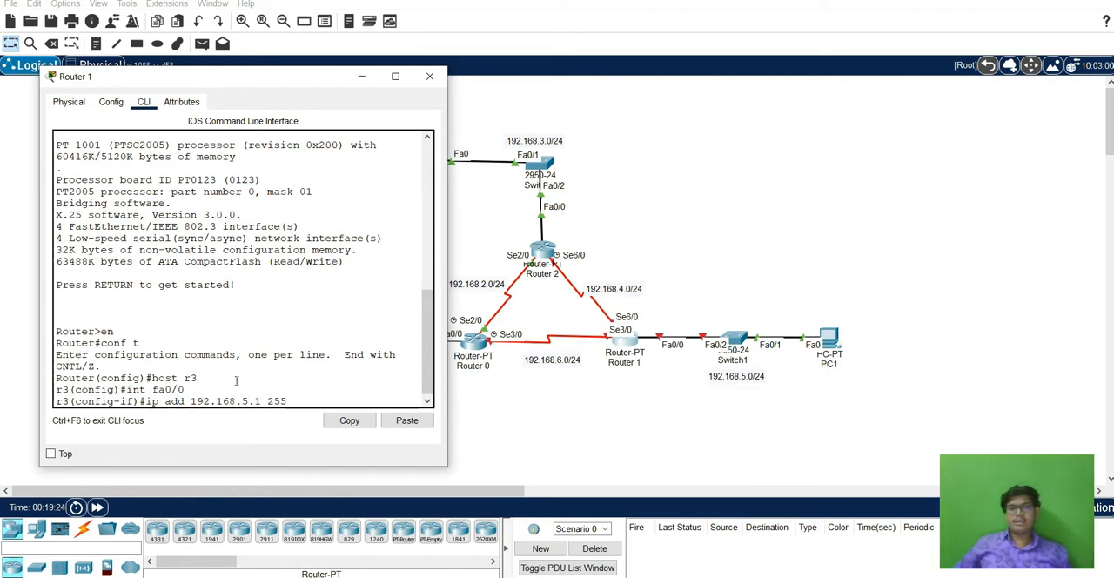
type(".255.255.0")
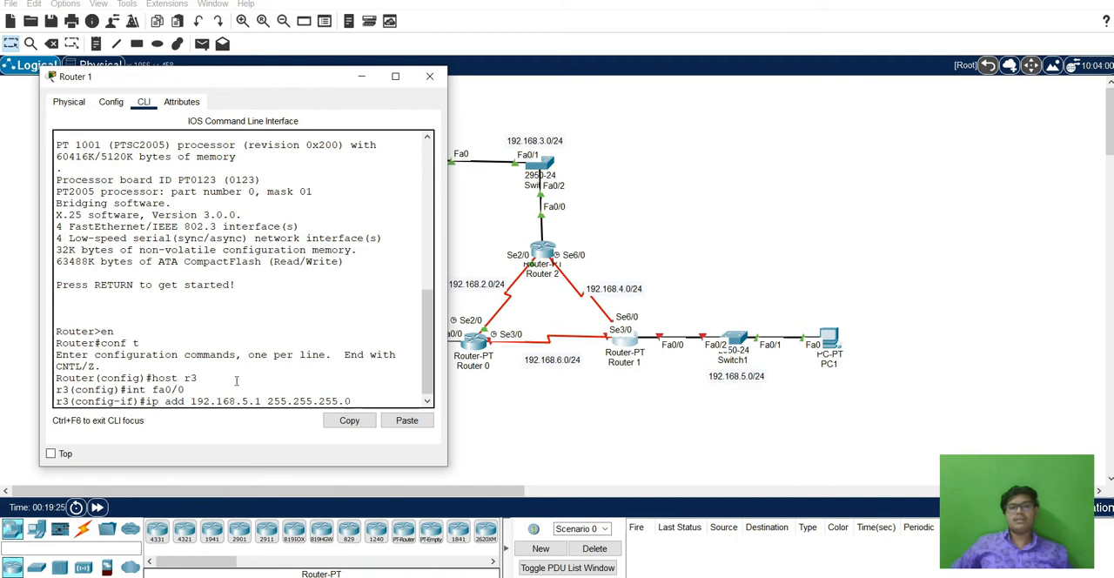
key("Return")
type("no sh")
key("Return")
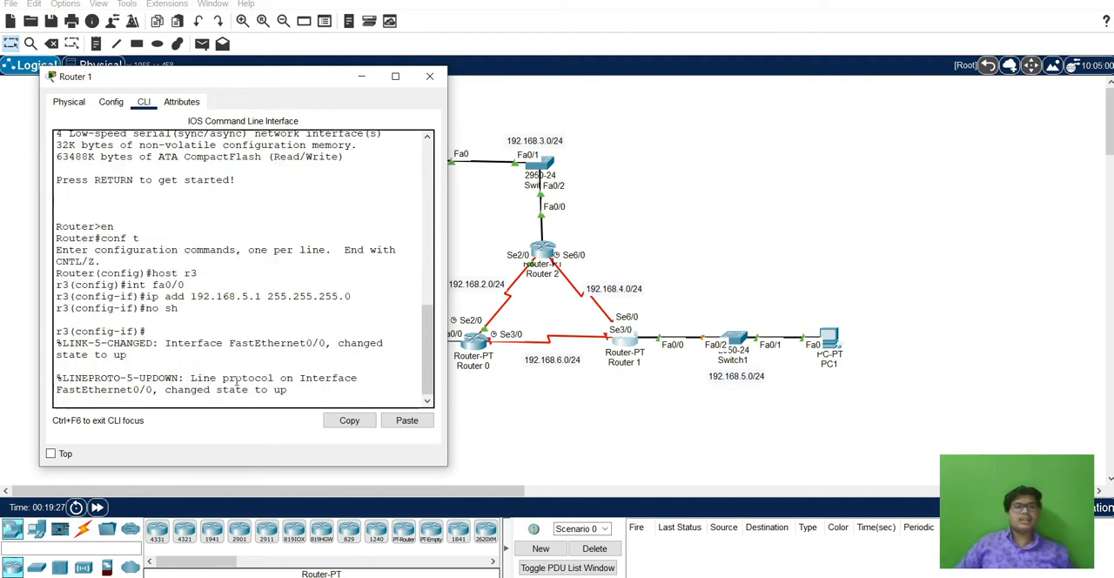
Assign 192.168.4.1 with mask 255.255.255.0 to Router 1's se6/0 interface and enable the interface.
key("Return")
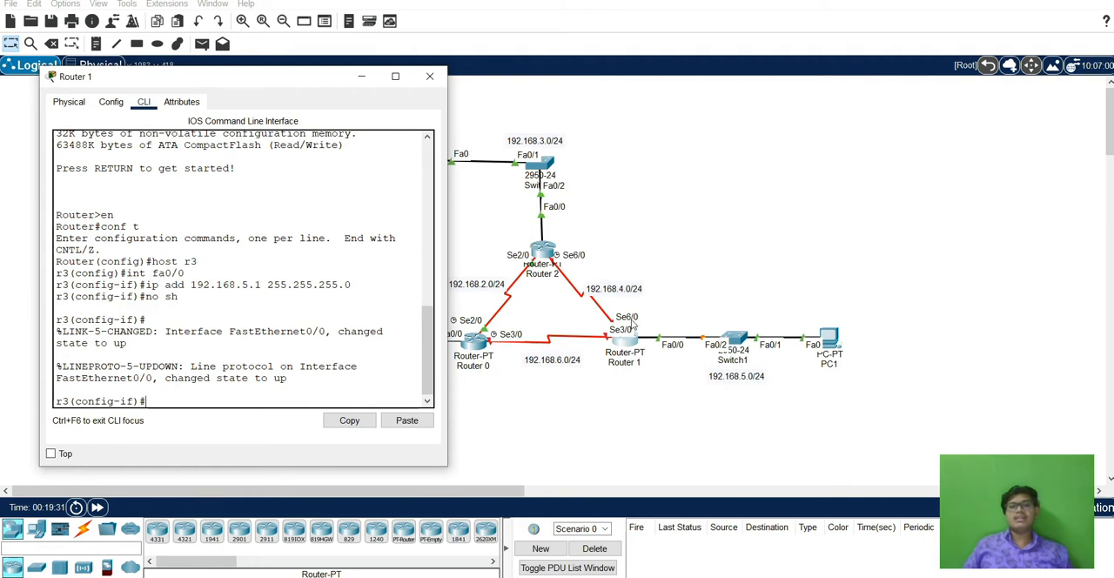
type("int se")
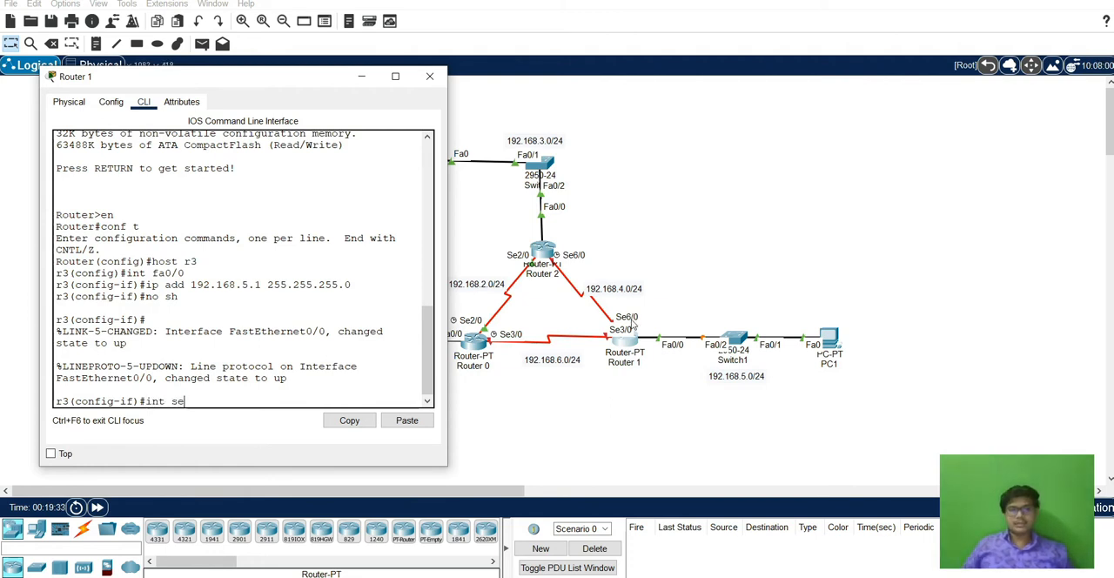
type("6/0")
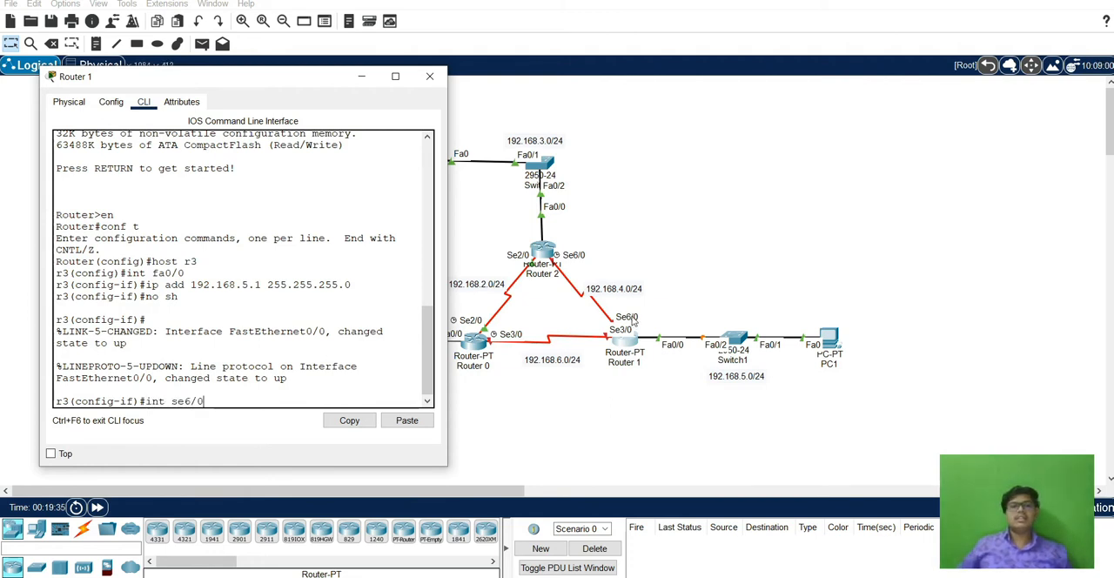
key("Return")
type("ip add")
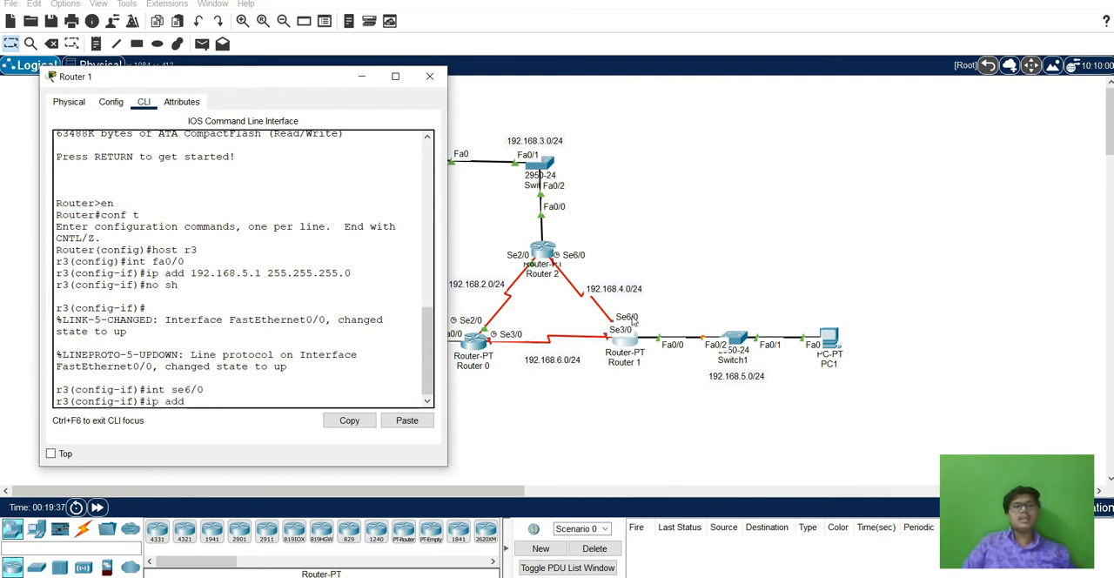
type(" 192.168.4.")
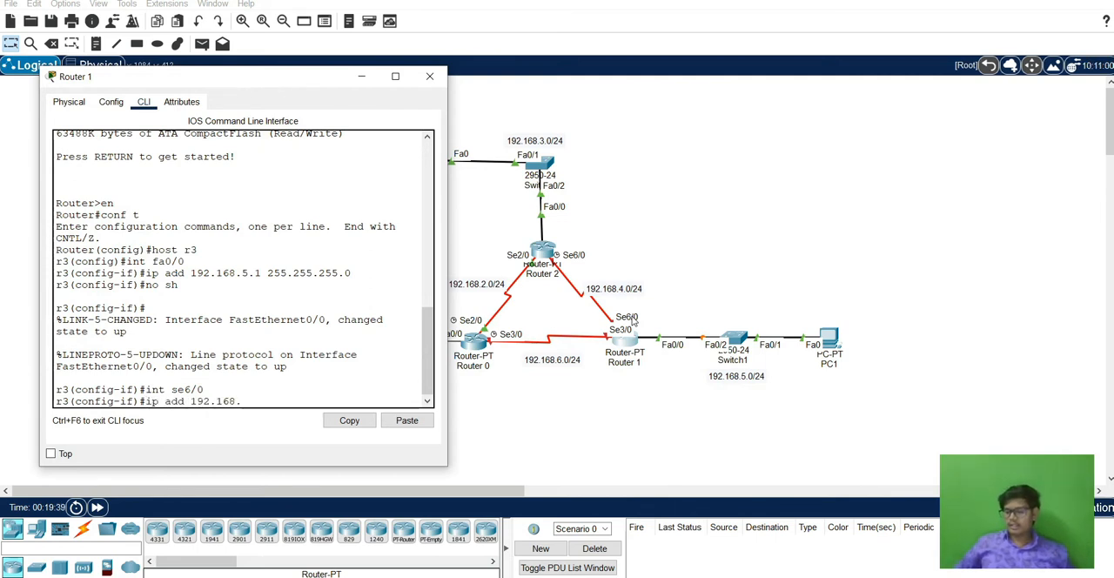
type("1 255.255.255.0")
key("Return")
type("no sh")
key("Return")
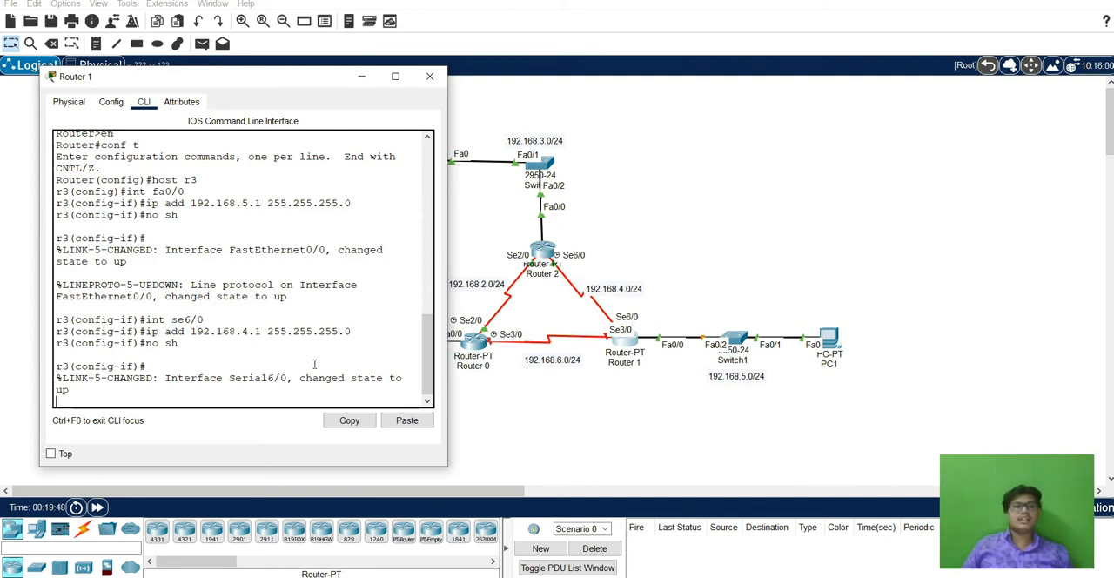
key("Return")
type("int")
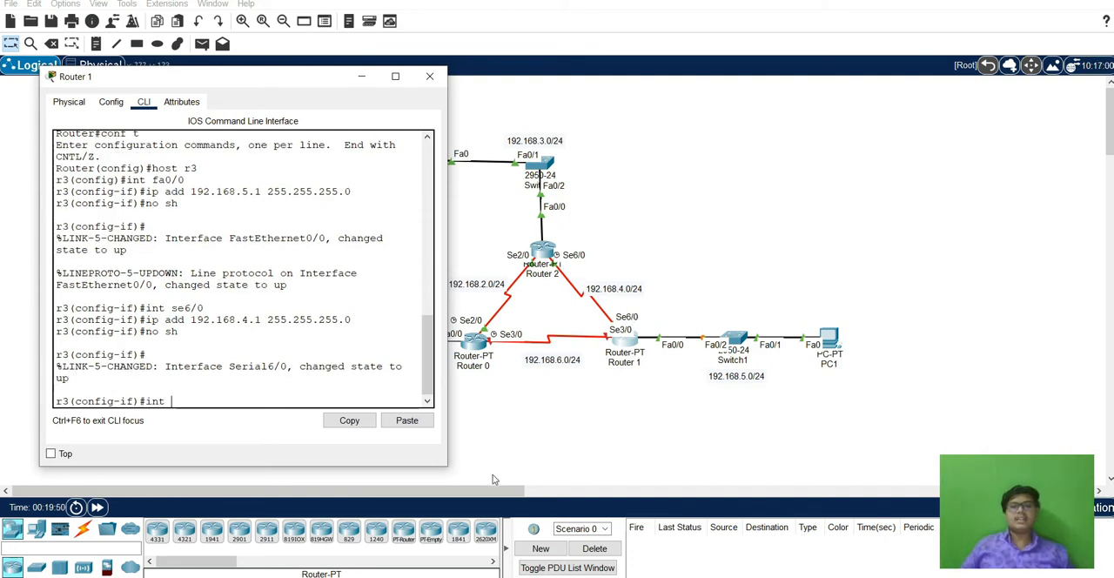
type(" se")
key("Return")
Assign 192.168.6.2 with mask 255.255.255.0 to Router 1's se3/0 interface.
type("int se3/0")
key("Return")
type("ip")
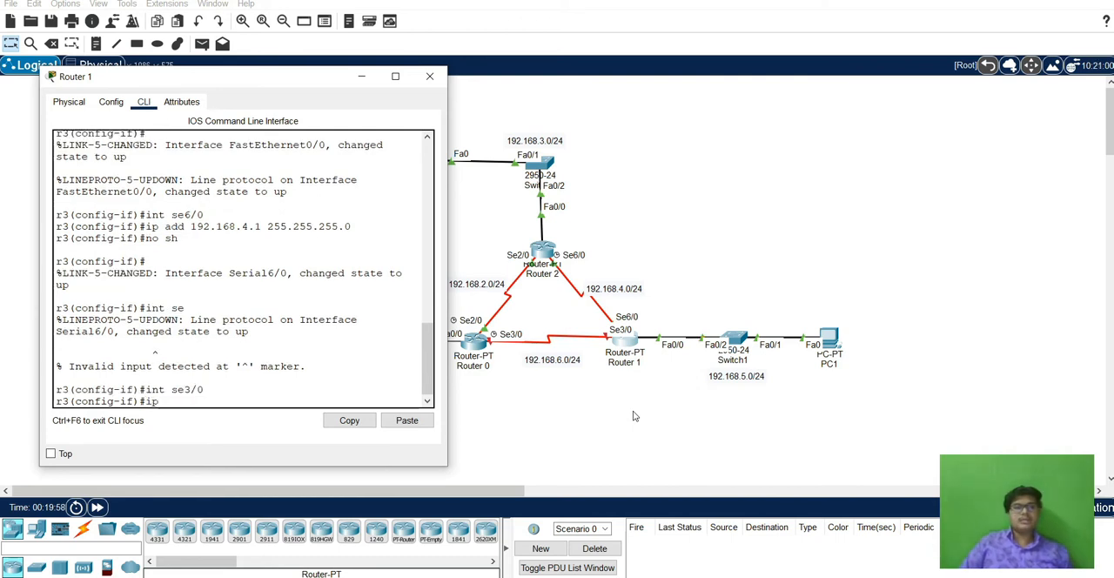
type(" add 192.168.")
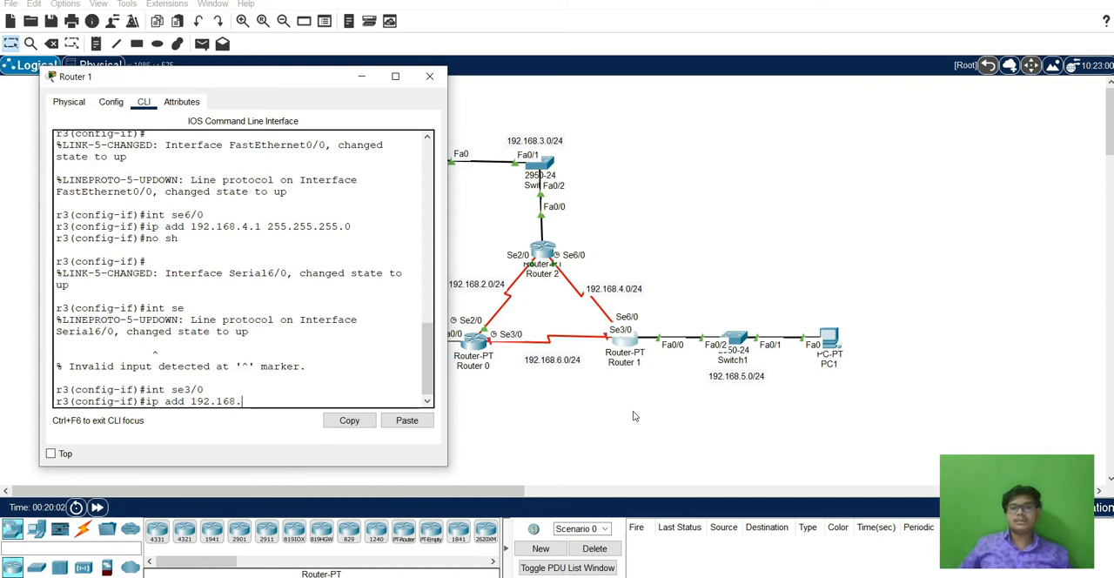
type("6.2 255")
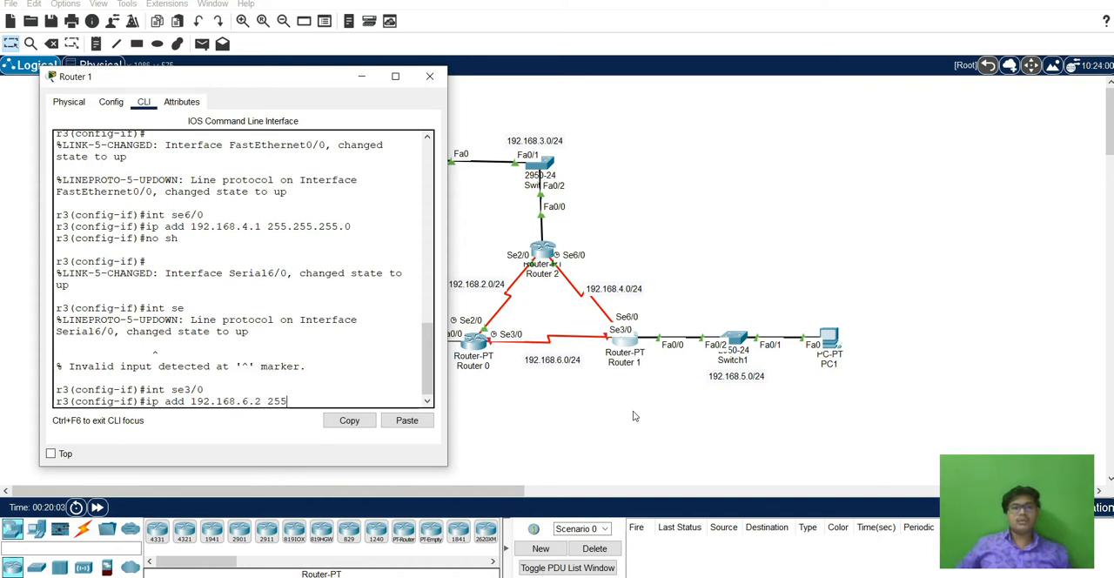
type(".255.255.0")
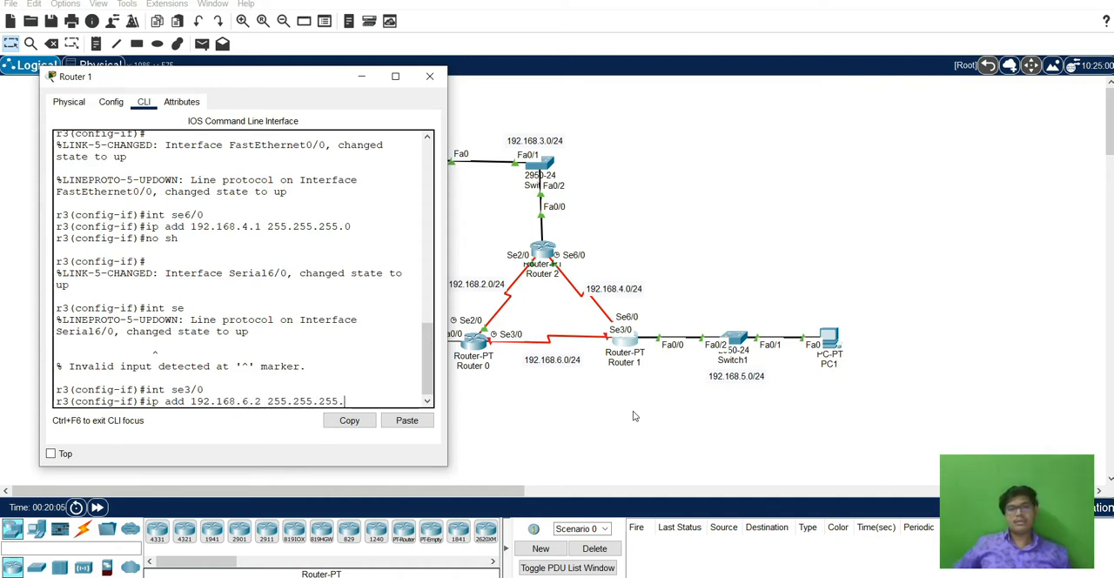
key("Return")
Enable Router 1's se3/0 interface and close the router's window.
type("no sh")
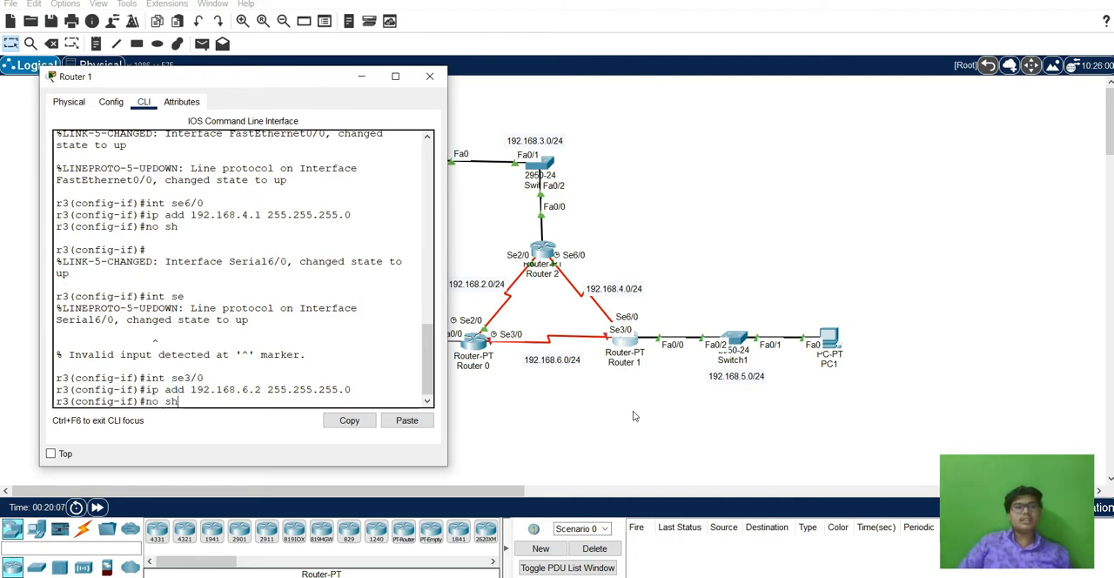
key("Return")
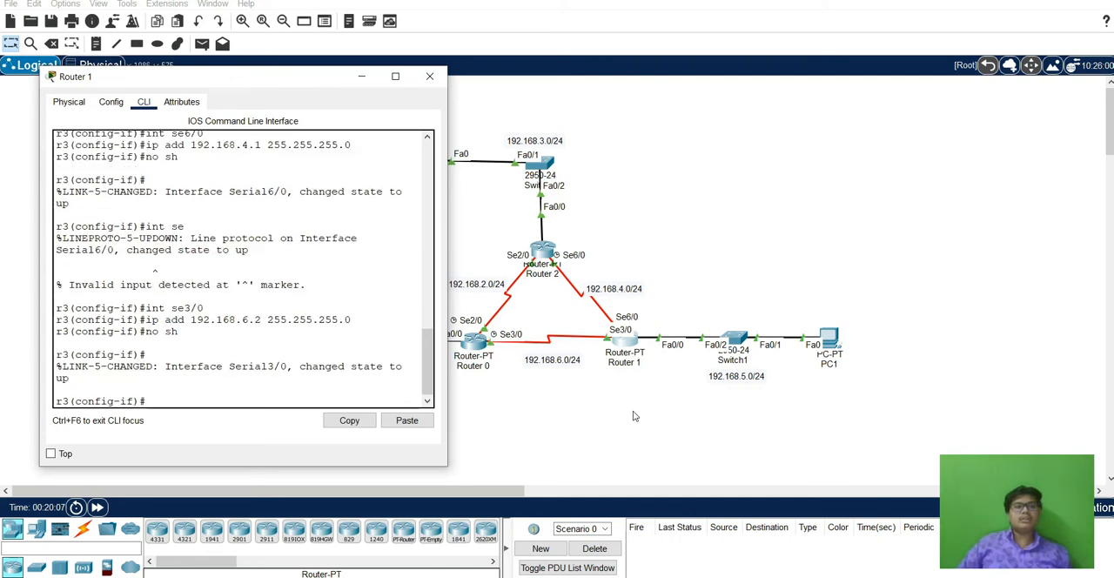
left_click(429, 75)
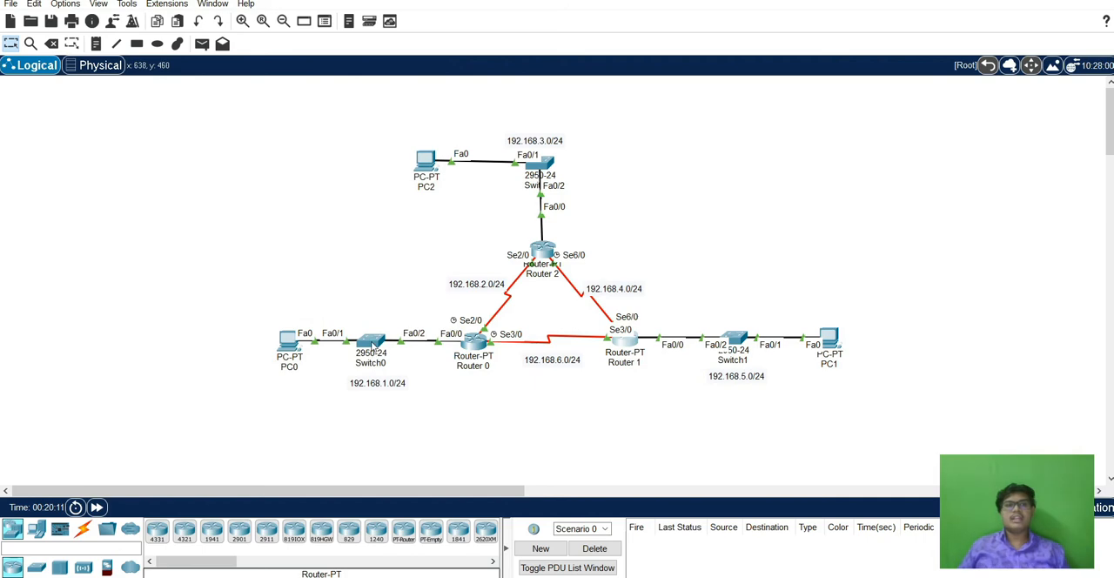
Test connectivity by sending two simple PDUs from PC0 to PC2, and delete the scenario's PDU entries.
mouse_move(362, 343)
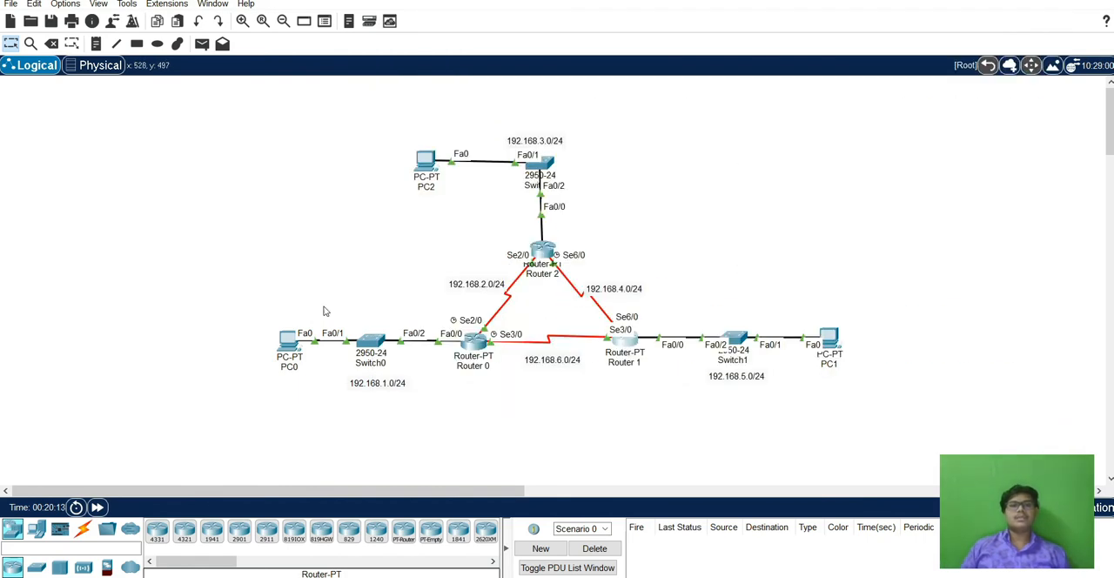
left_click(201, 44)
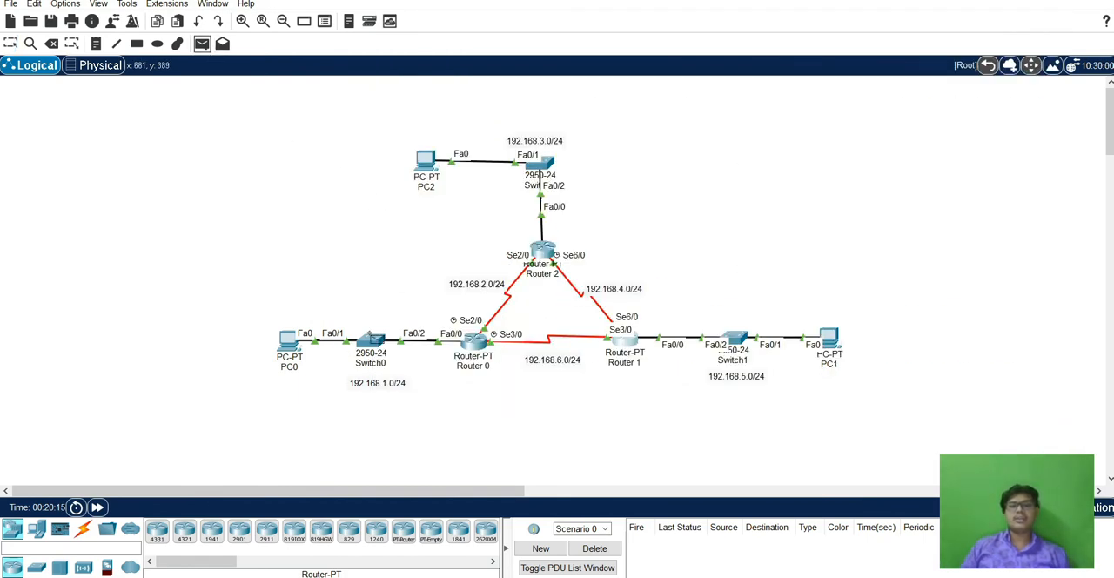
left_click(293, 344)
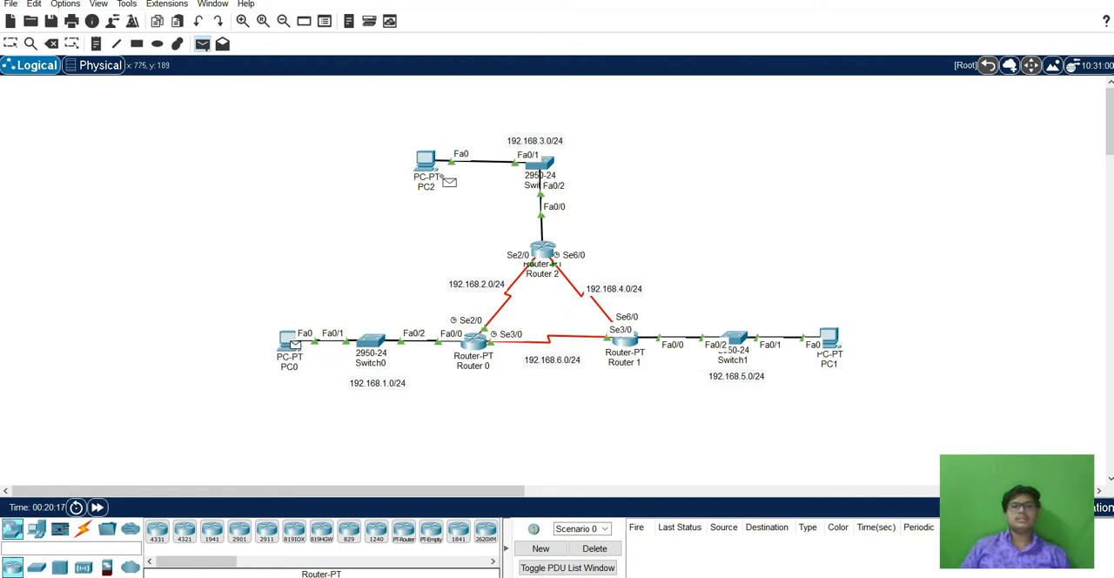
left_click(427, 162)
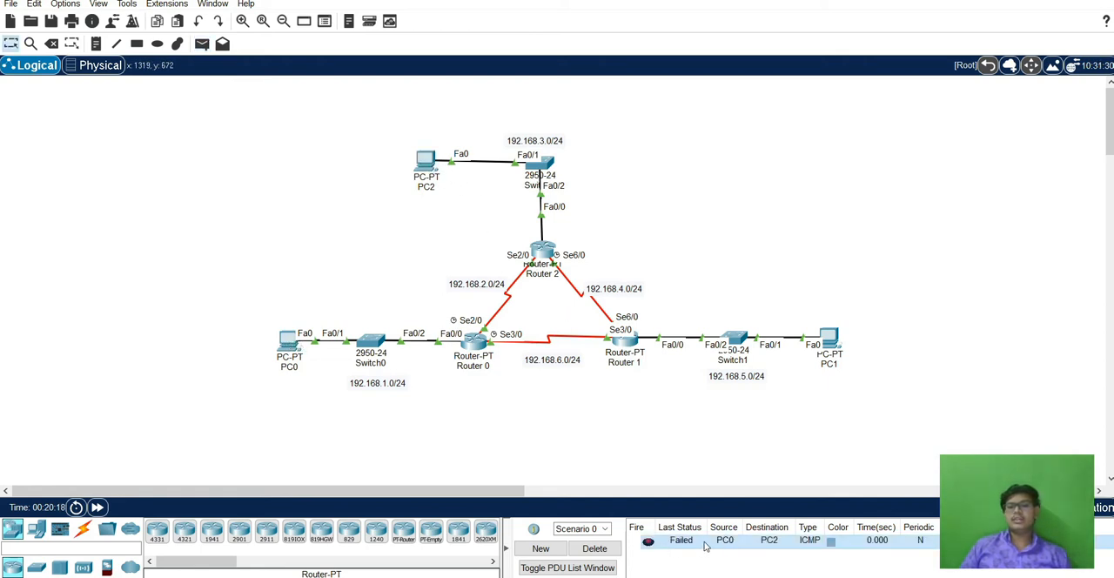
left_click(201, 43)
left_click(290, 343)
left_click(426, 169)
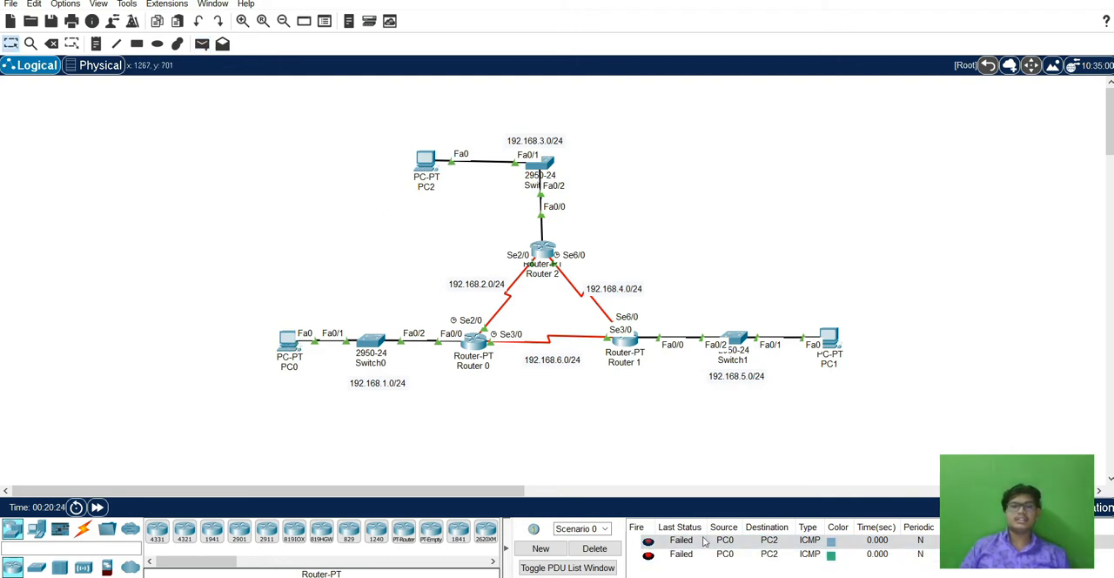
left_click(597, 549)
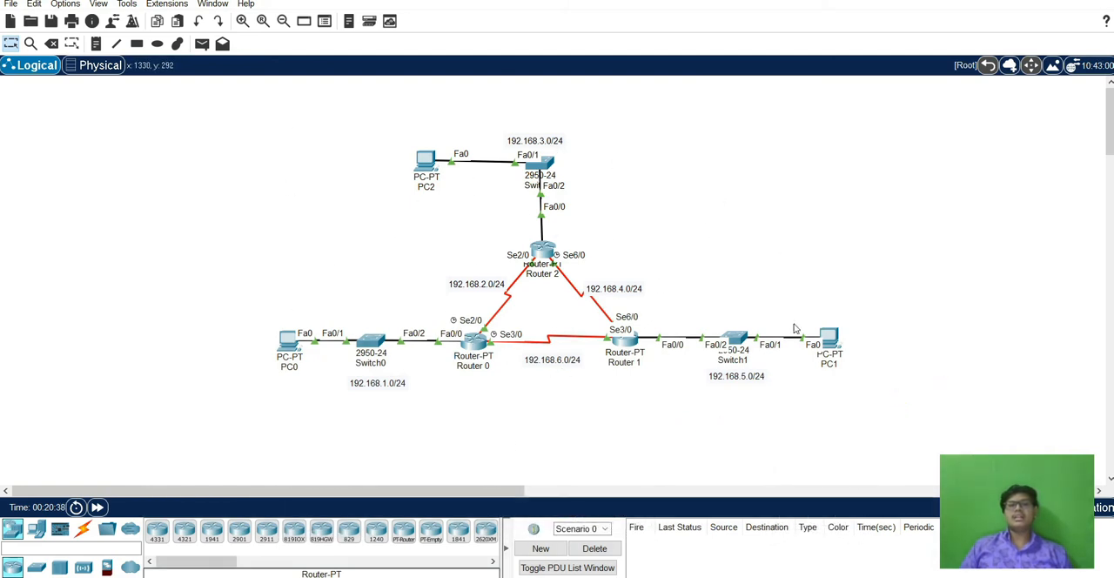
Open Router 0's command line and exit all configuration levels back to the user prompt.
left_click(474, 342)
key("Return")
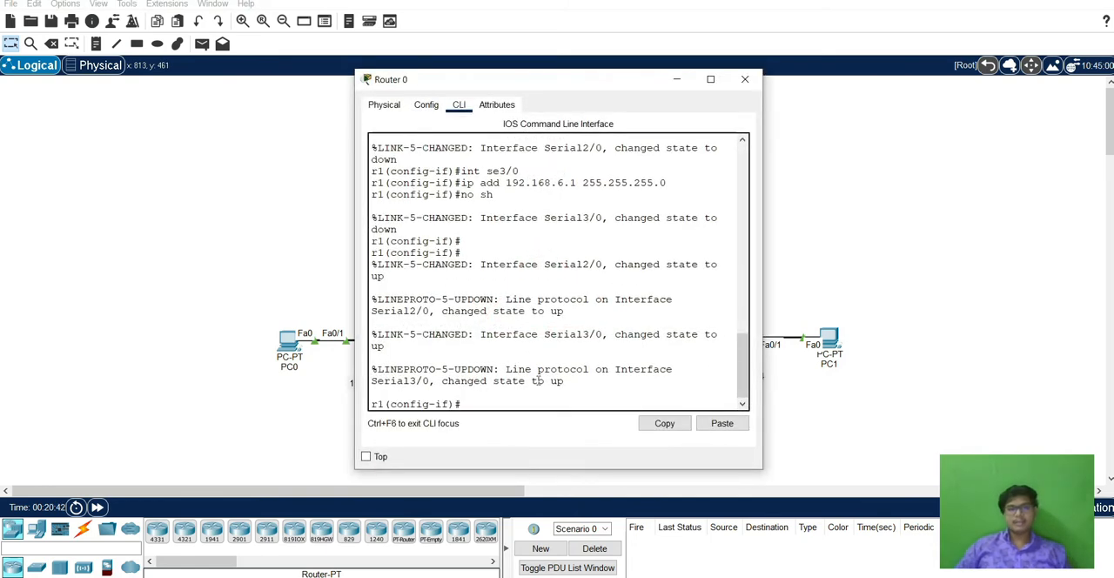
left_click_drag(577, 85, 611, 71)
type("exit")
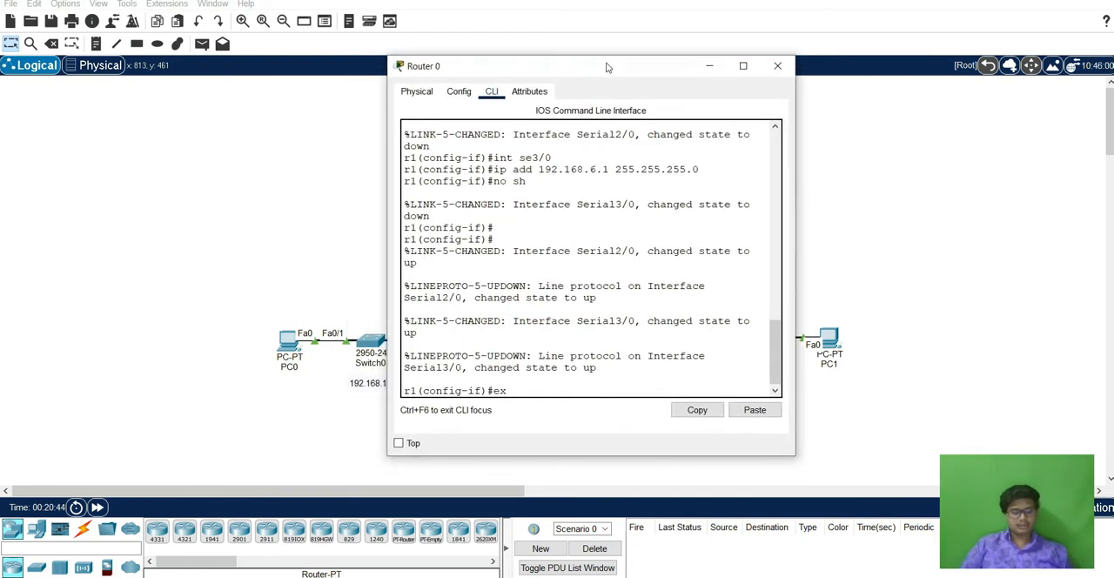
key("Return")
key("Return")
type("exit")
key("Return")
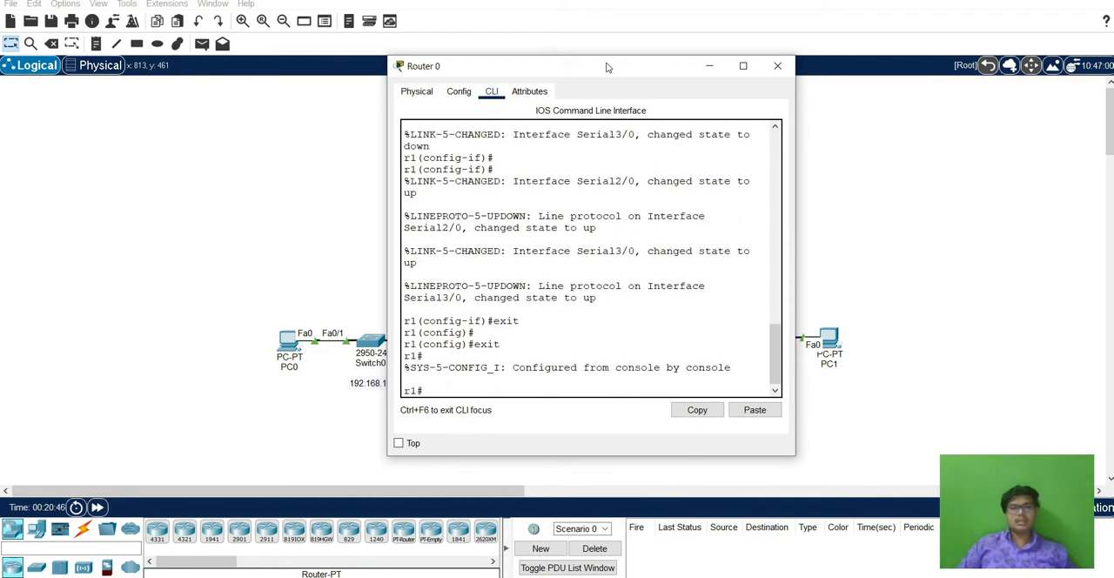
type("exit")
Enter privileged mode and global configuration mode on Router 0.
key("Return")
key("Return")
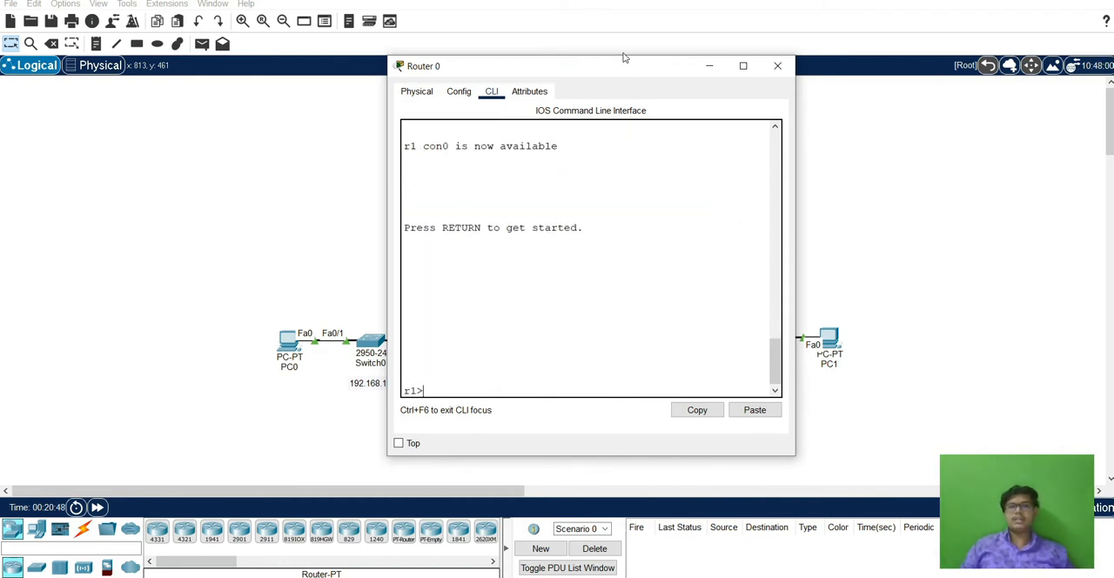
type("en")
key("Return")
type("confi")
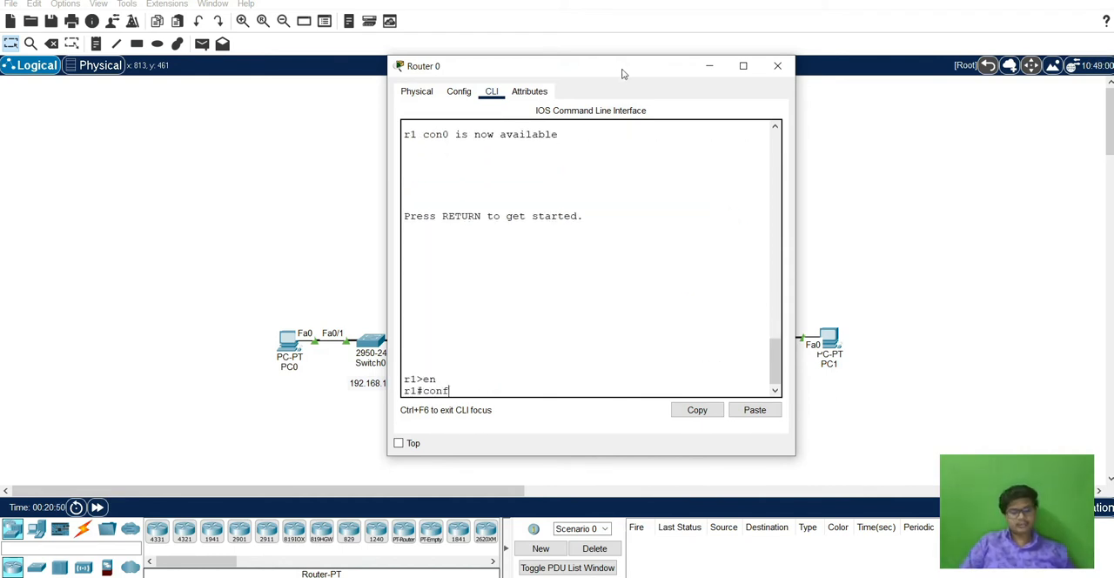
key("BackSpace")
key("BackSpace")
key("BackSpace")
type("confi t")
key("Return")
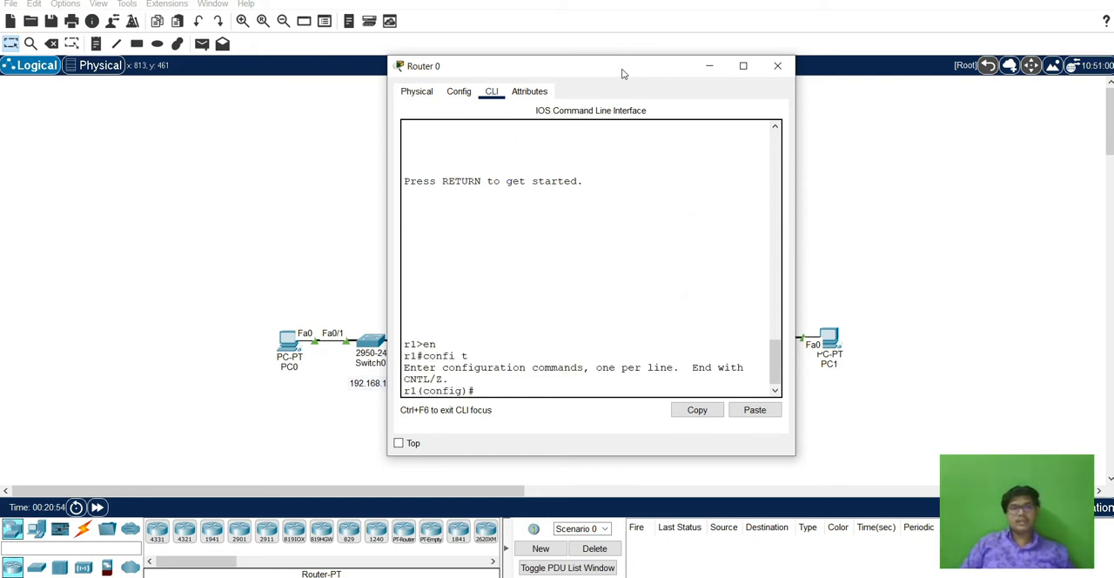
Display Router 0's IP routing table from within configuration mode.
type("do")
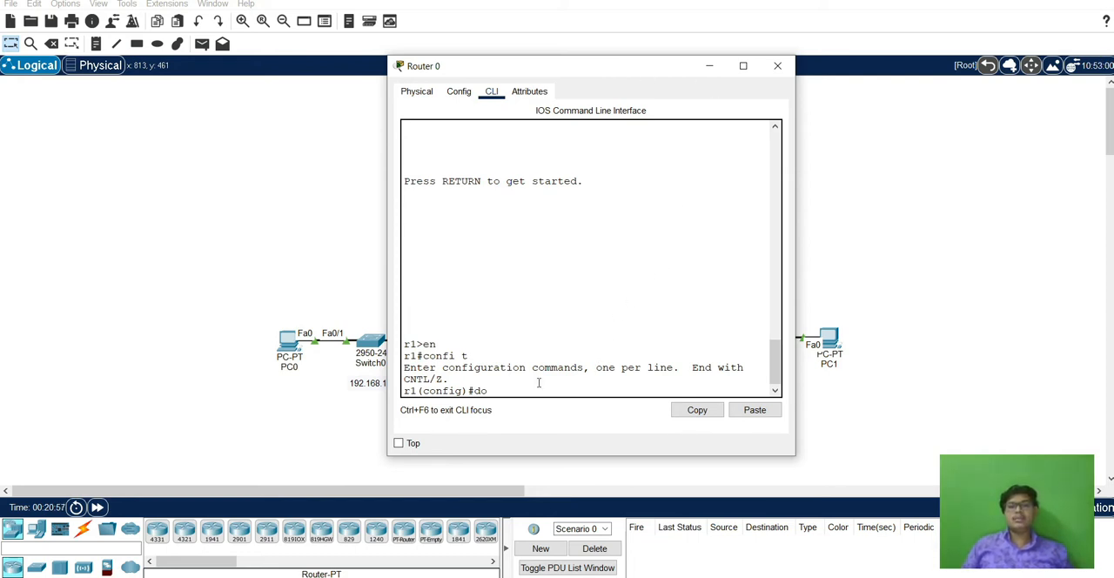
type(" sh")
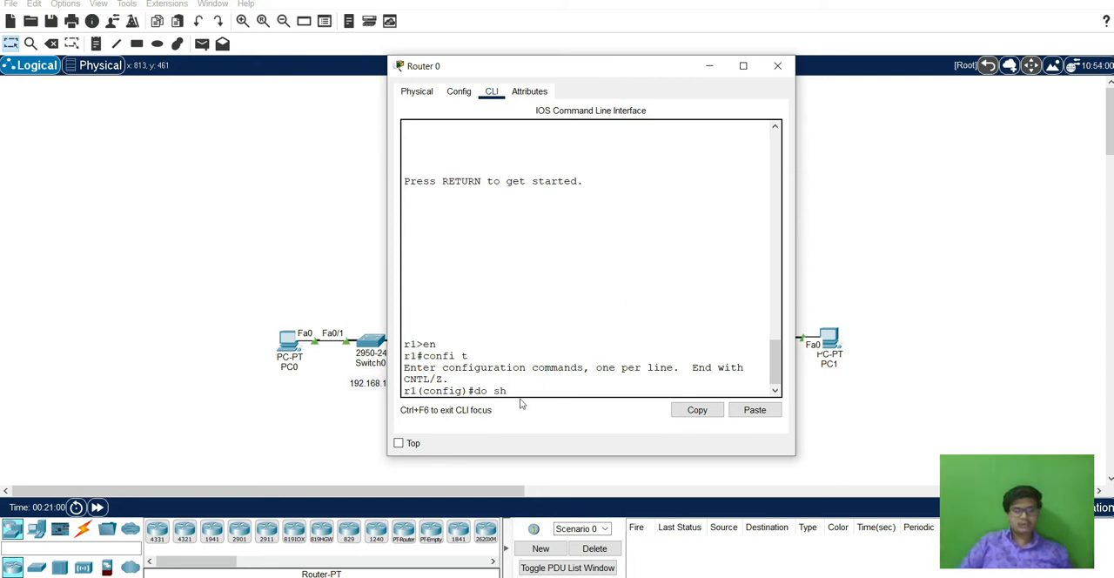
type(" ip to")
key("BackSpace")
key("BackSpace")
type("ro")
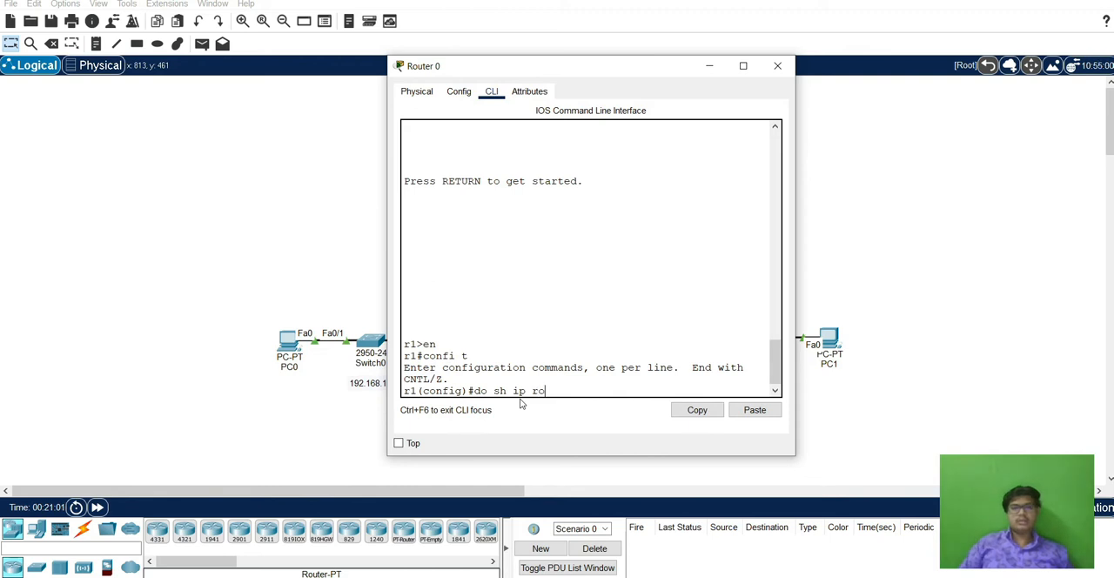
key("Return")
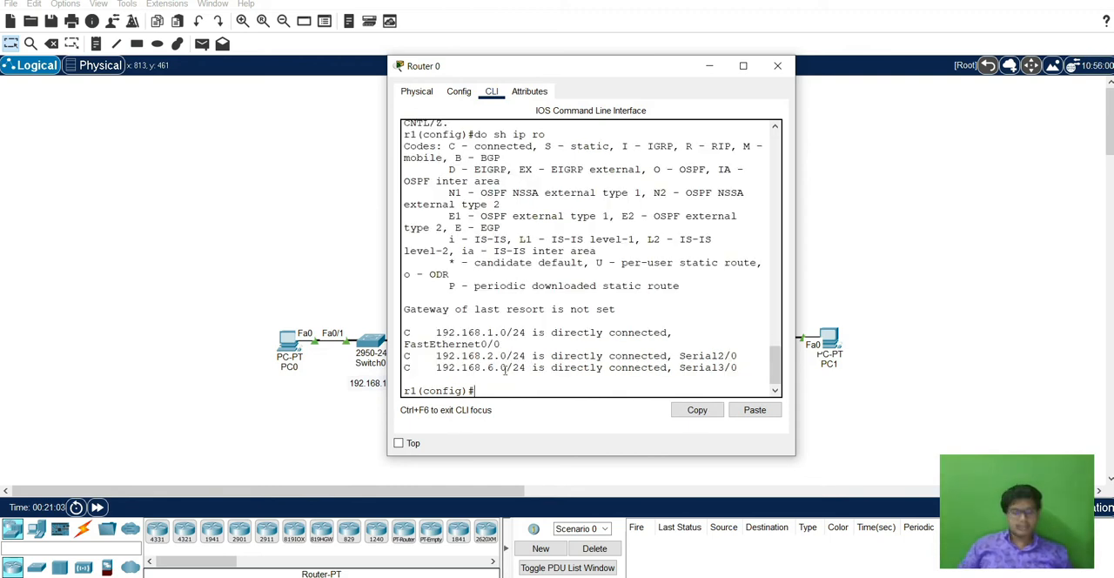
Start RIP routing on Router 0 and advertise the network 192.168.1.0.
type("router rip")
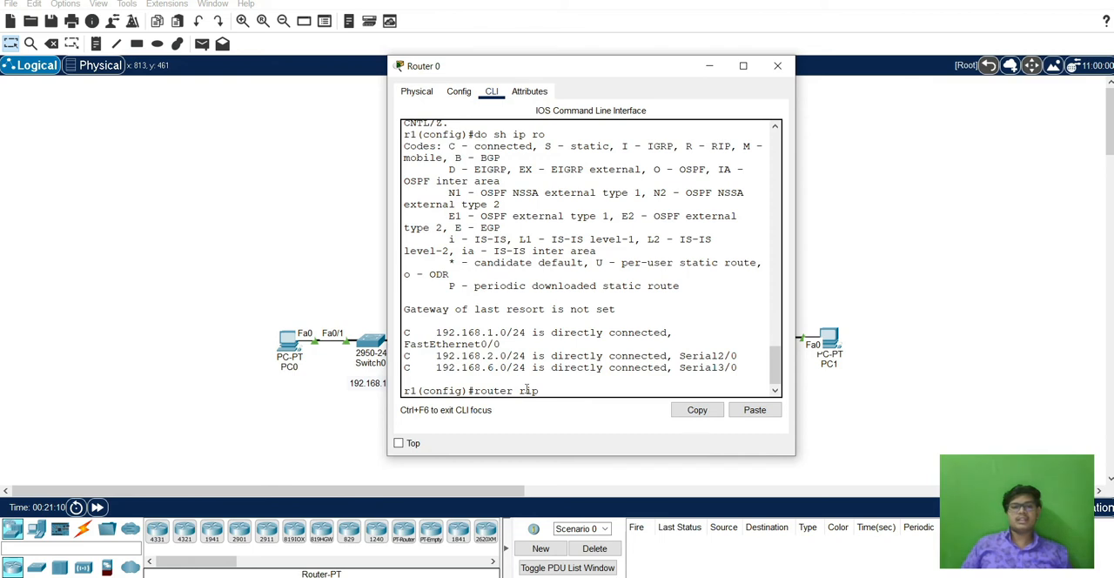
key("Return")
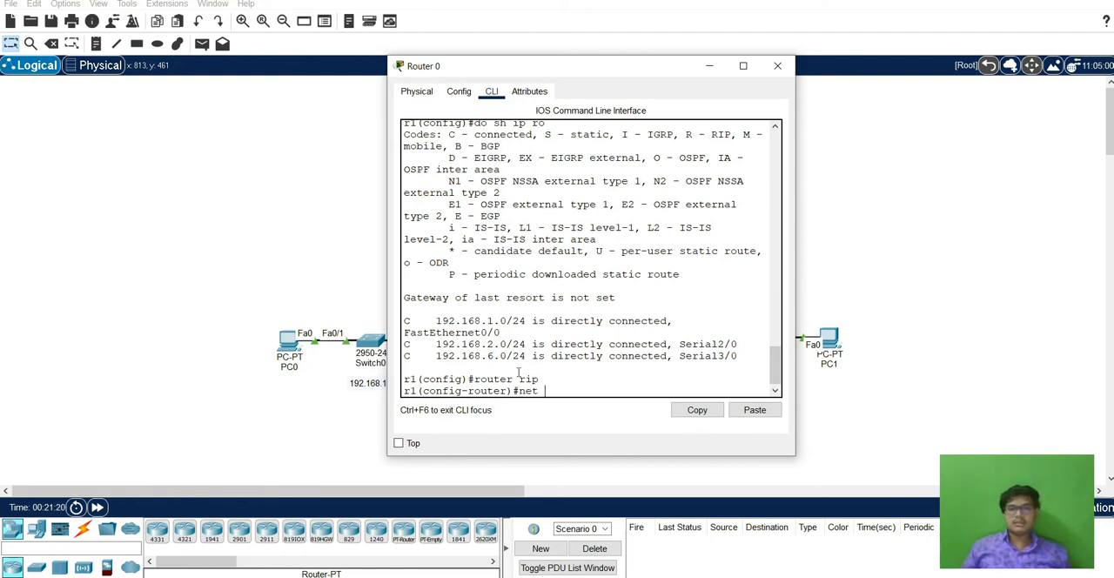
type("2.168.1.0")
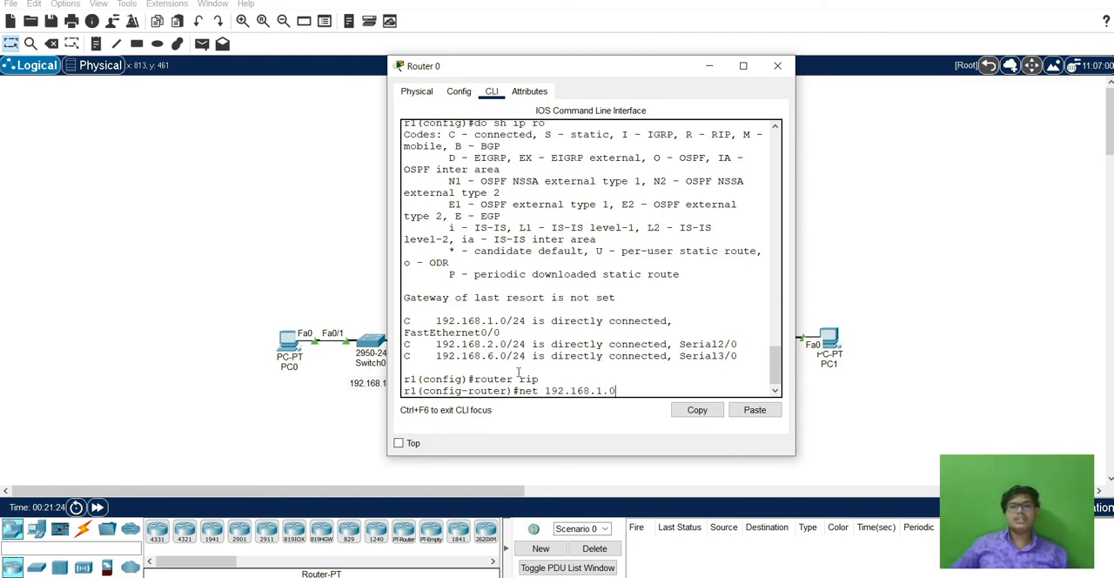
key("Return")
Advertise the network 192.168.2.0 in Router 0's RIP configuration.
key("Up")
key("Left")
key("Left")
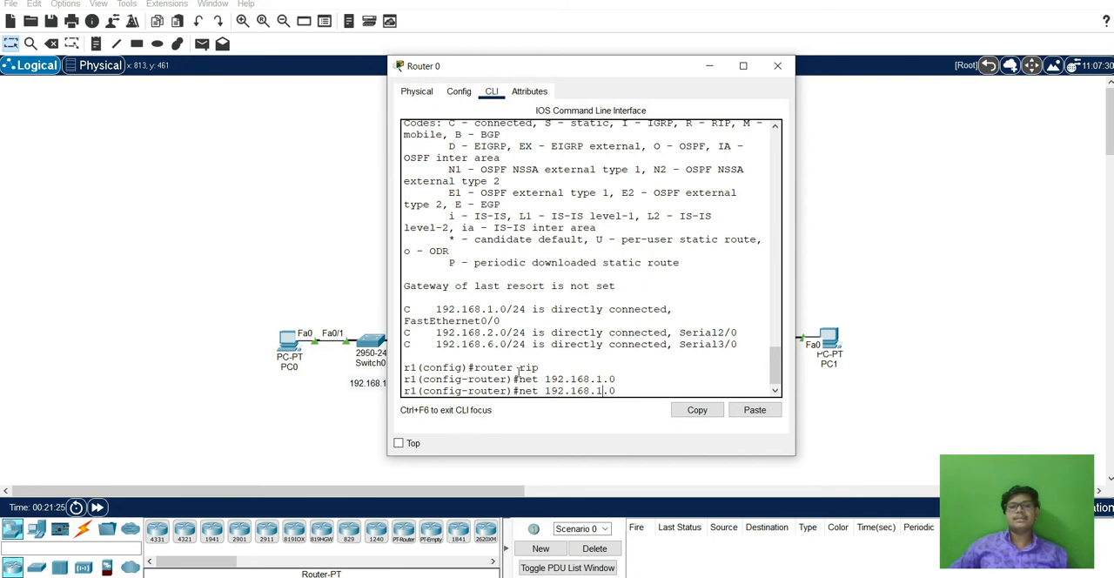
key("BackSpace")
type("2")
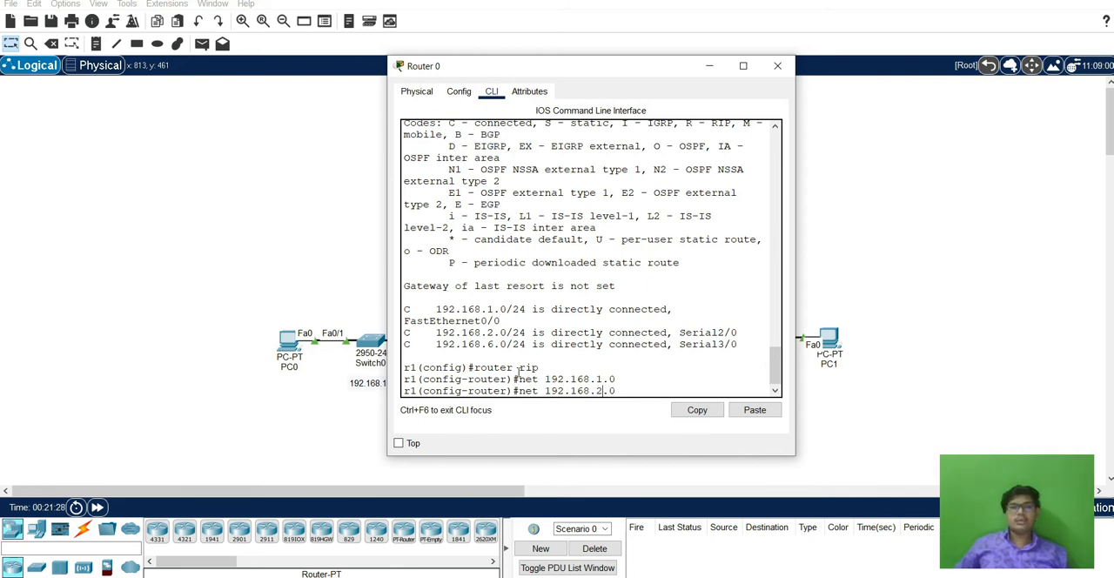
key("Return")
Advertise the network 192.168.6.0 in Router 0's RIP configuration.
key("Up")
key("Left")
key("Left")
key("Left")
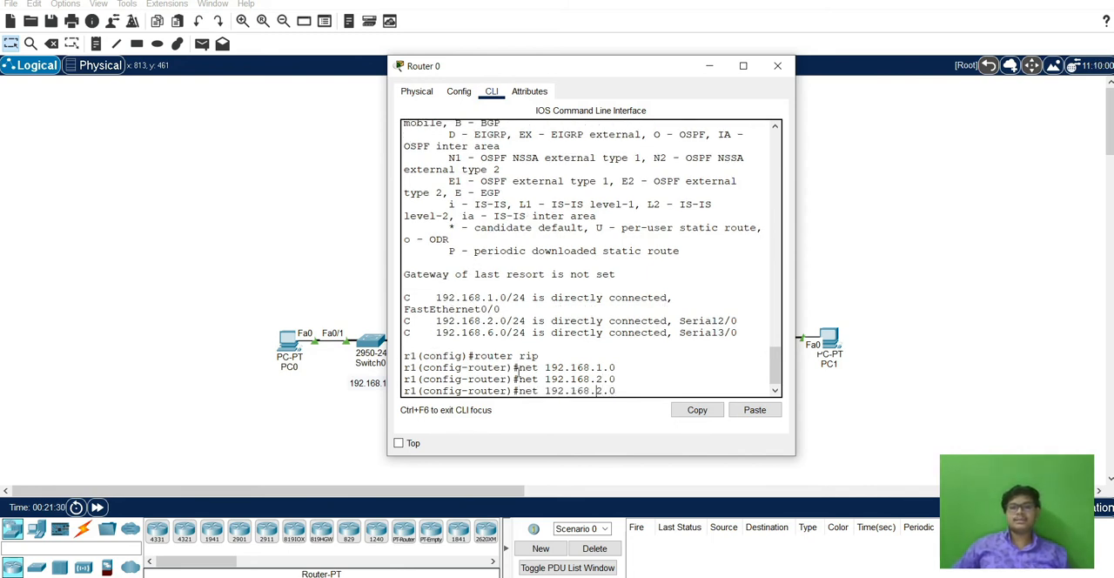
key("BackSpace")
type("6")
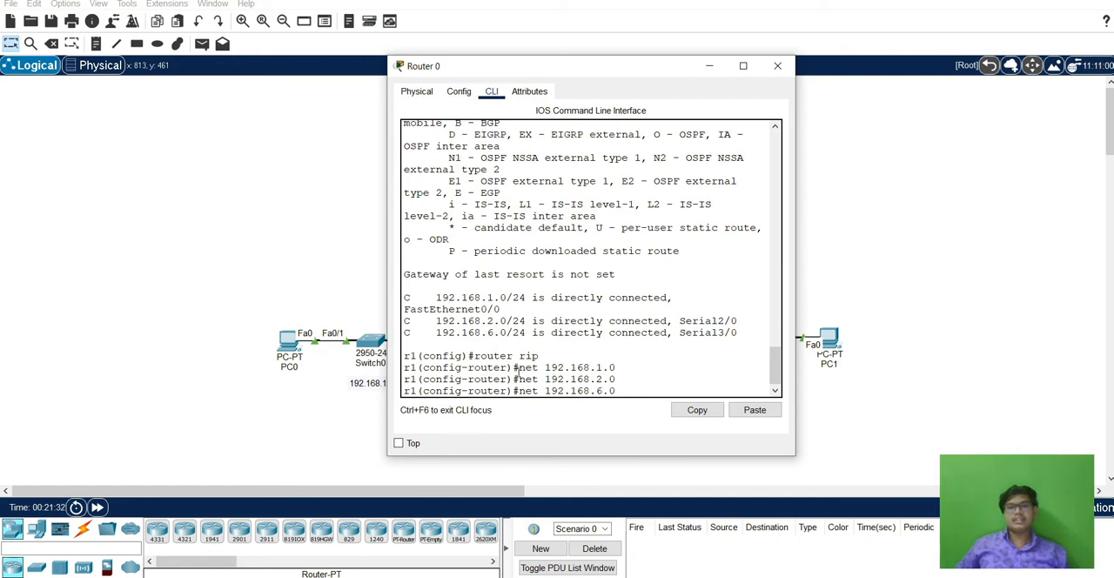
key("Return")
Exit Router 0's configuration levels back to the user prompt and close its window.
type("exit")
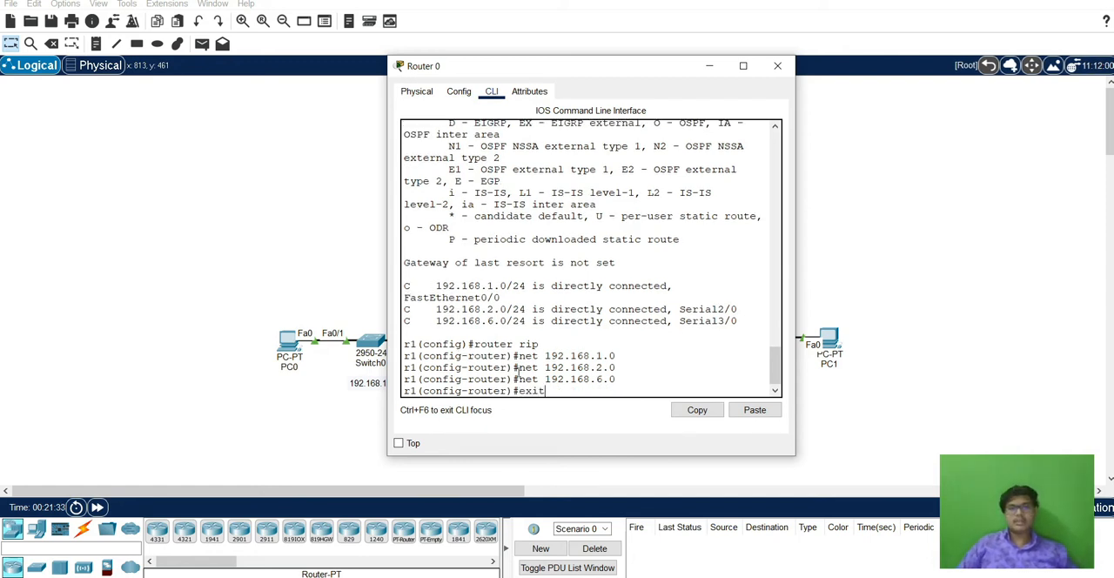
key("Return")
type("exit")
key("Return")
type("ex")
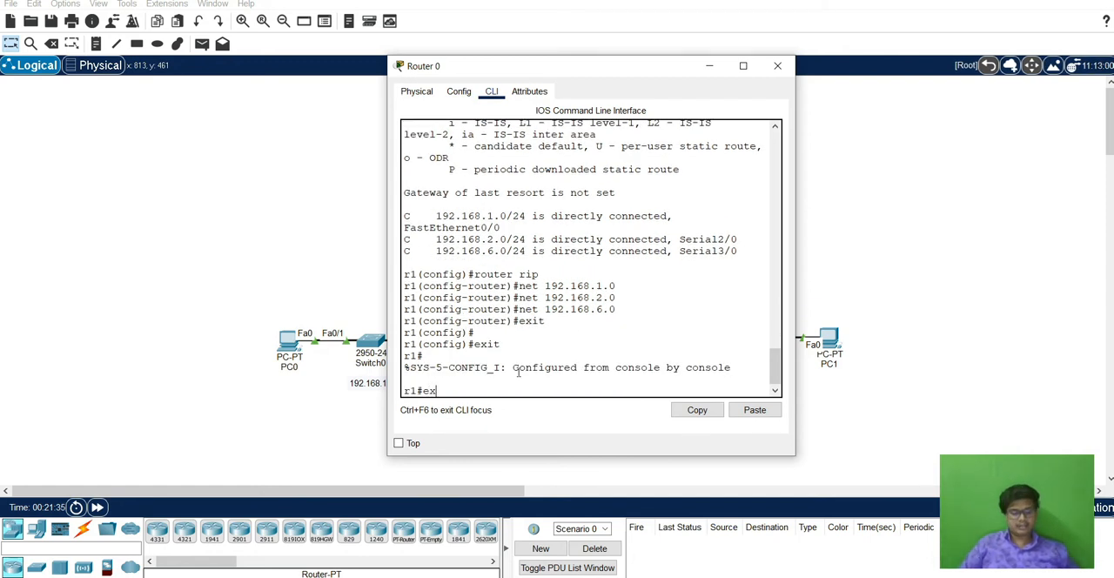
type("it")
key("Return")
key("Return")
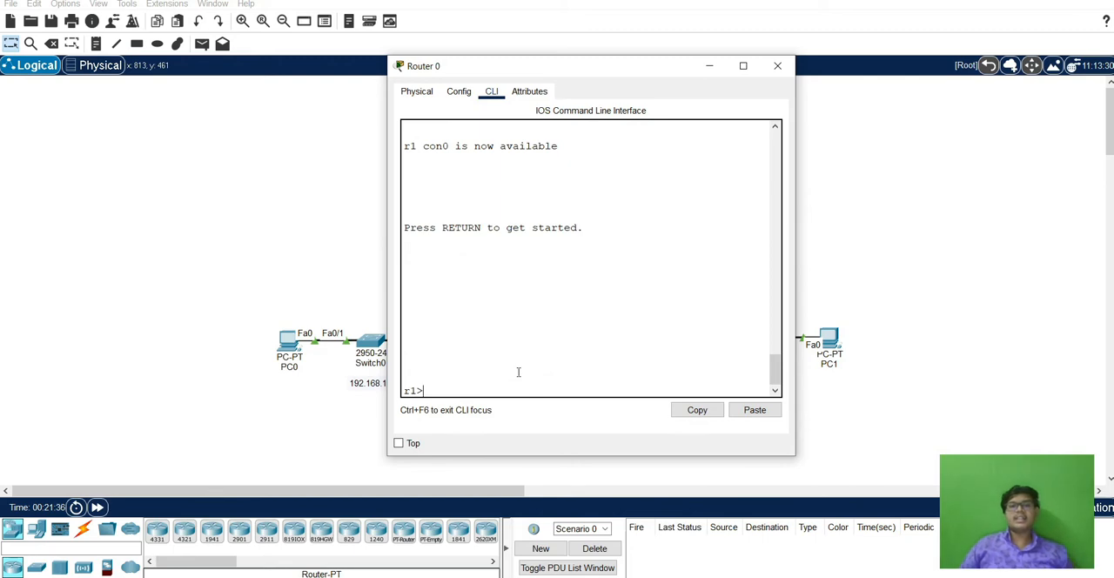
left_click(785, 73)
Open Router 2's command line and exit all configuration levels back to the user prompt.
left_click(549, 247)
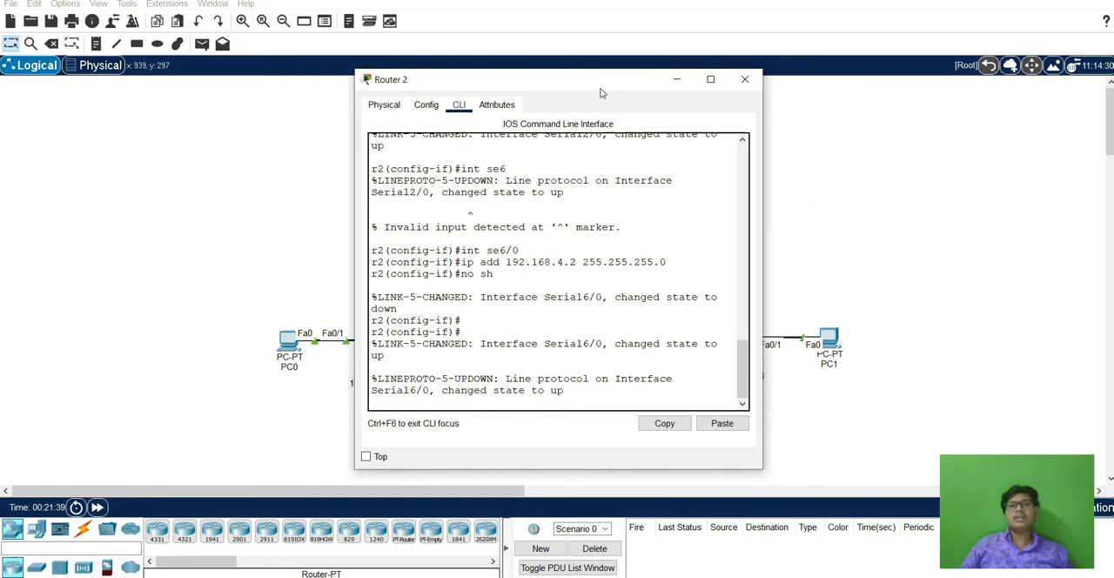
left_click_drag(601, 87, 937, 69)
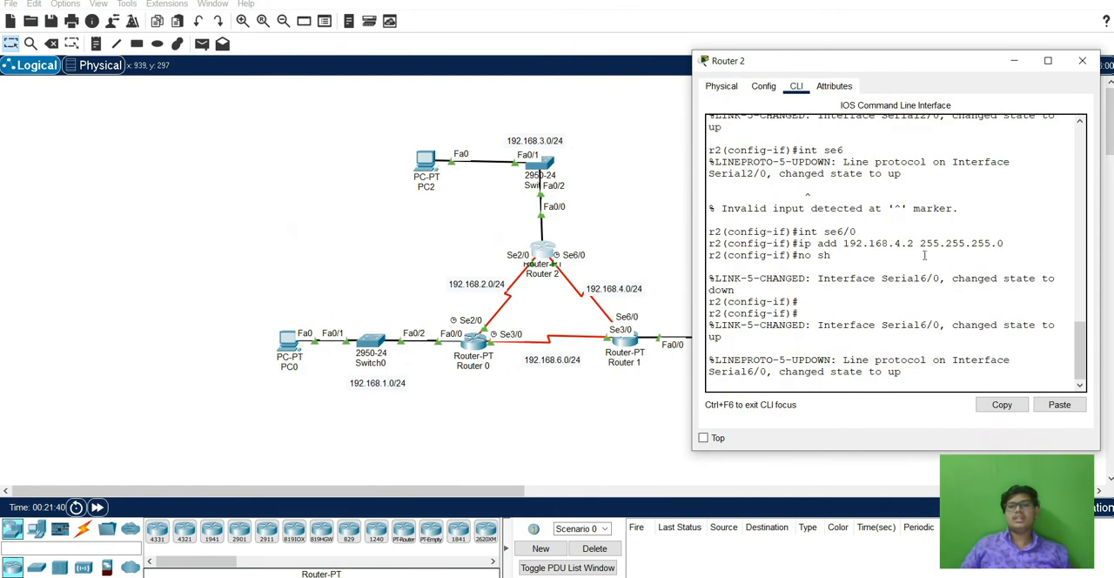
key("Return")
type("exit")
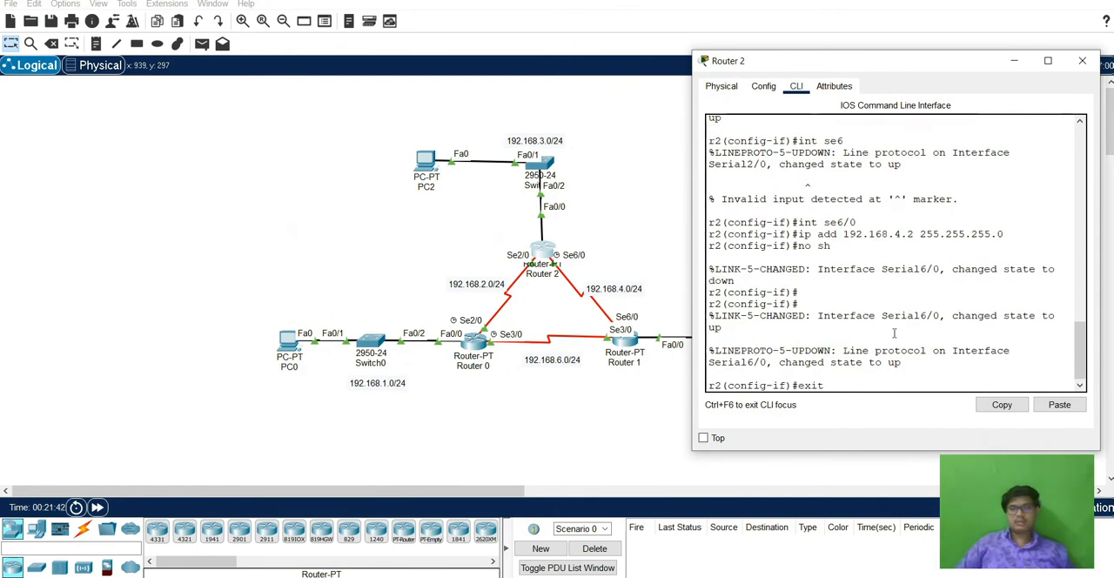
key("Return")
type("exit")
key("Return")
type("ex")
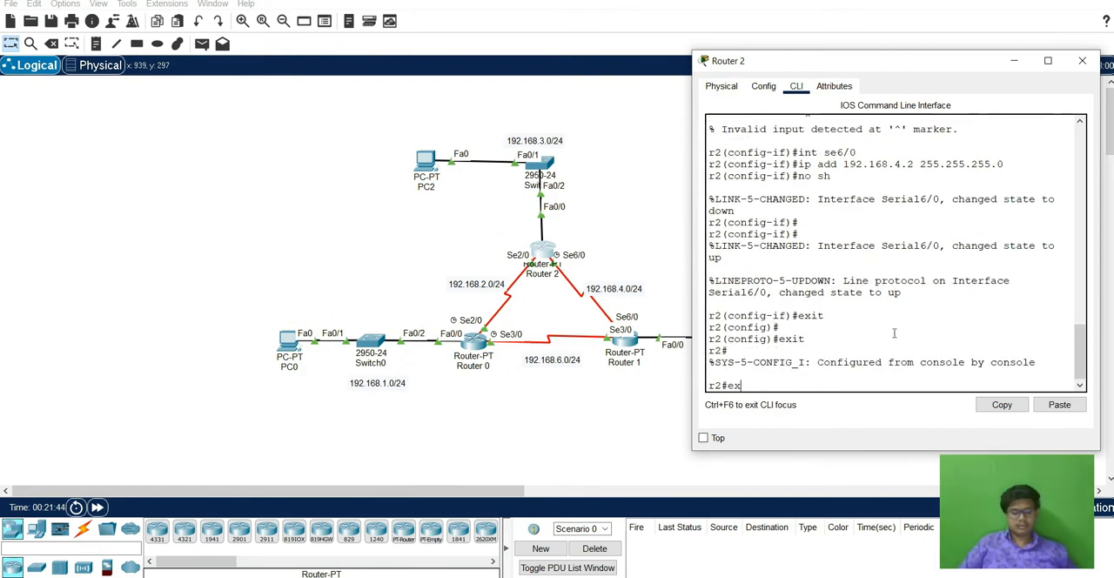
type("it")
key("Return")
Enter global configuration mode on Router 2 and display its IP routing table.
key("Return")
type("en")
key("Return")
type("congfi")
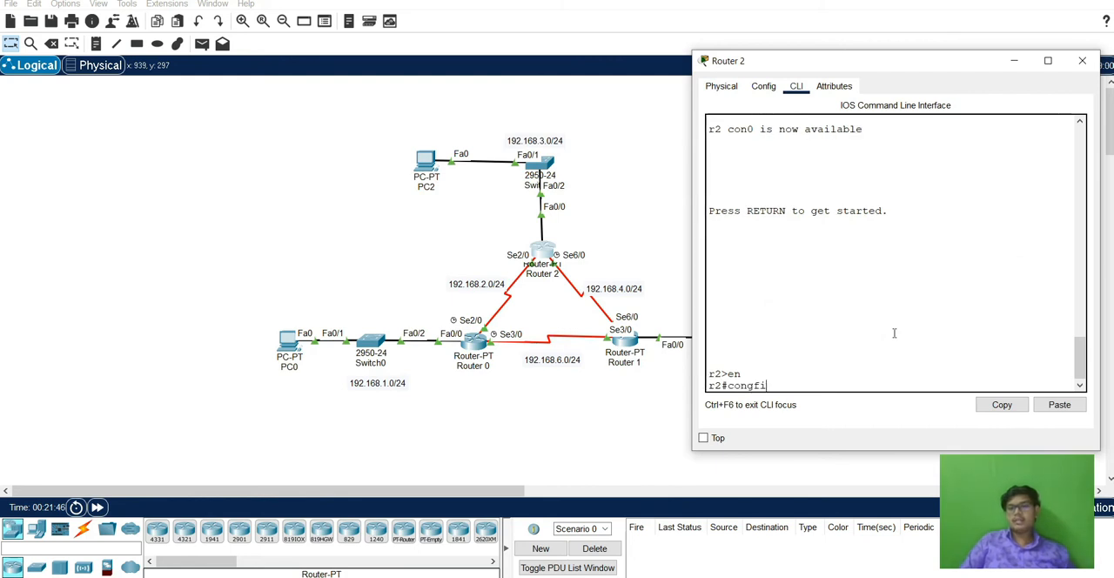
key("Return")
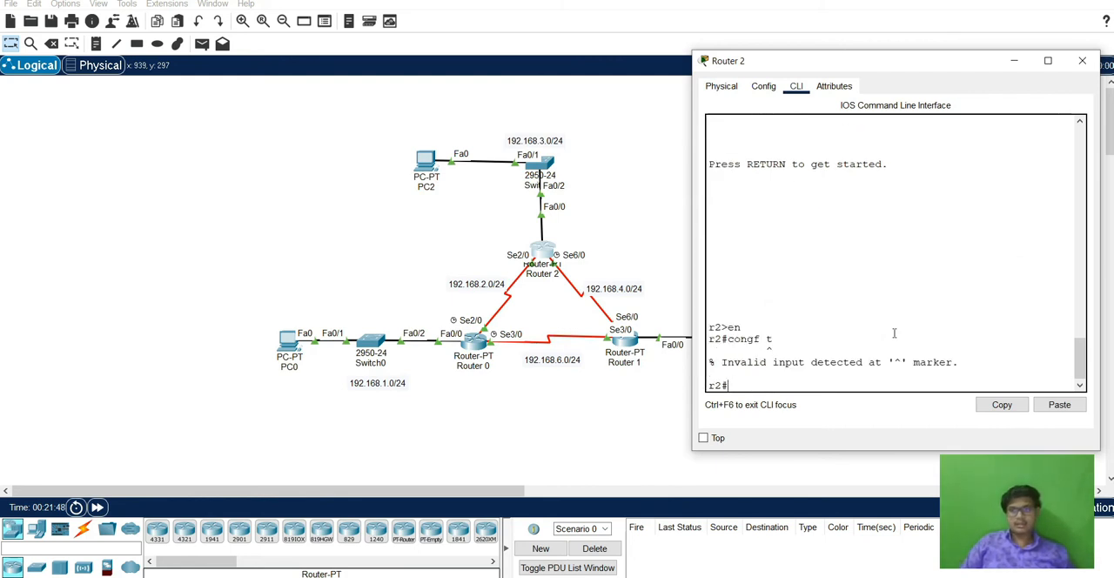
key("Up")
key("Left")
key("Left")
key("Left")
key("BackSpace")
key("Return")
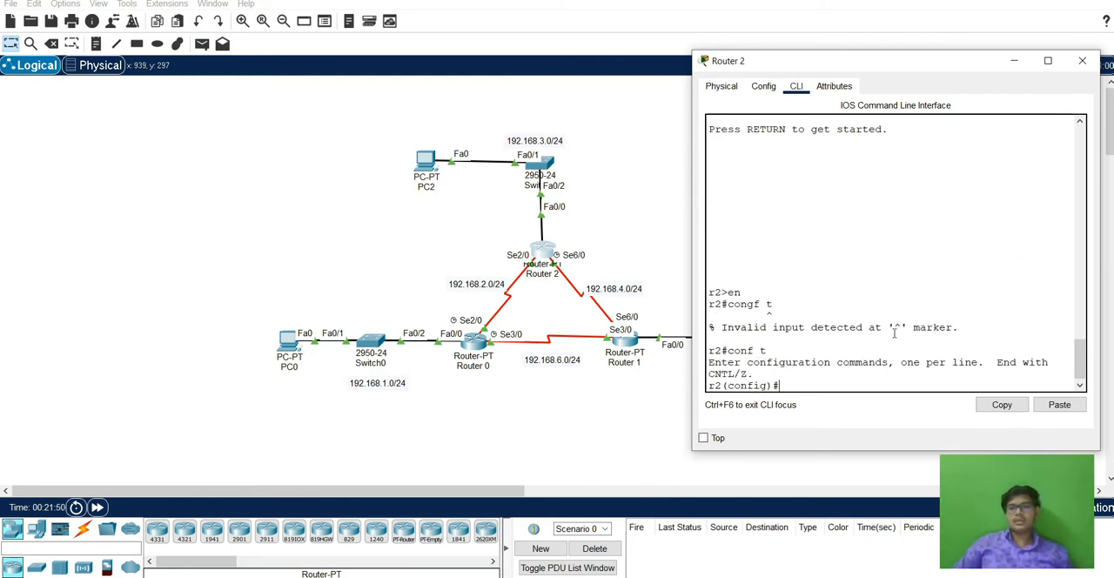
type("do sh ip ro")
key("Return")
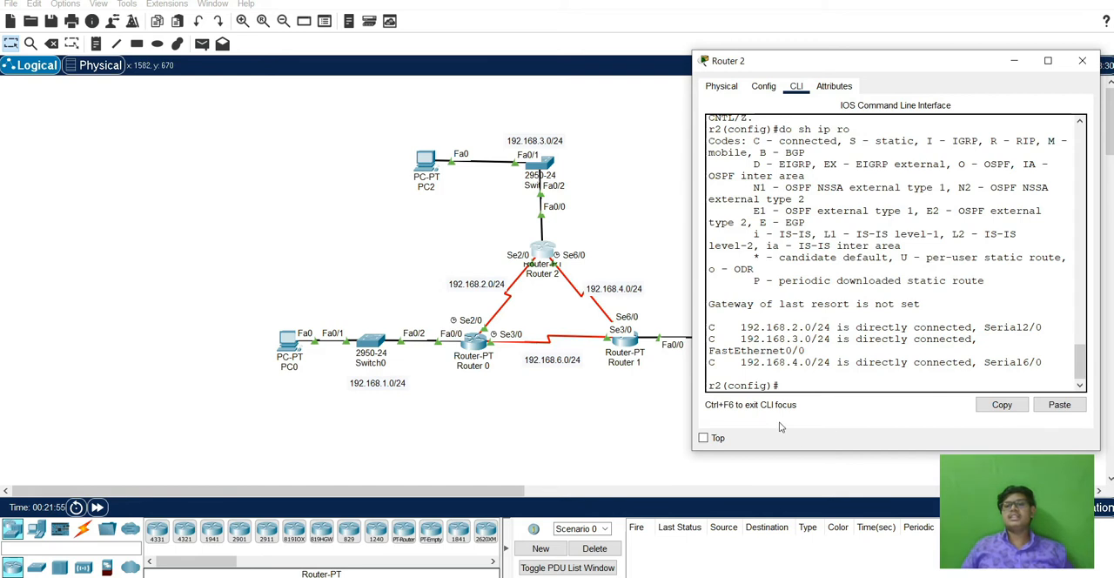
Start RIP routing on Router 2 and advertise the network 192.168.2.0.
type("router rip")
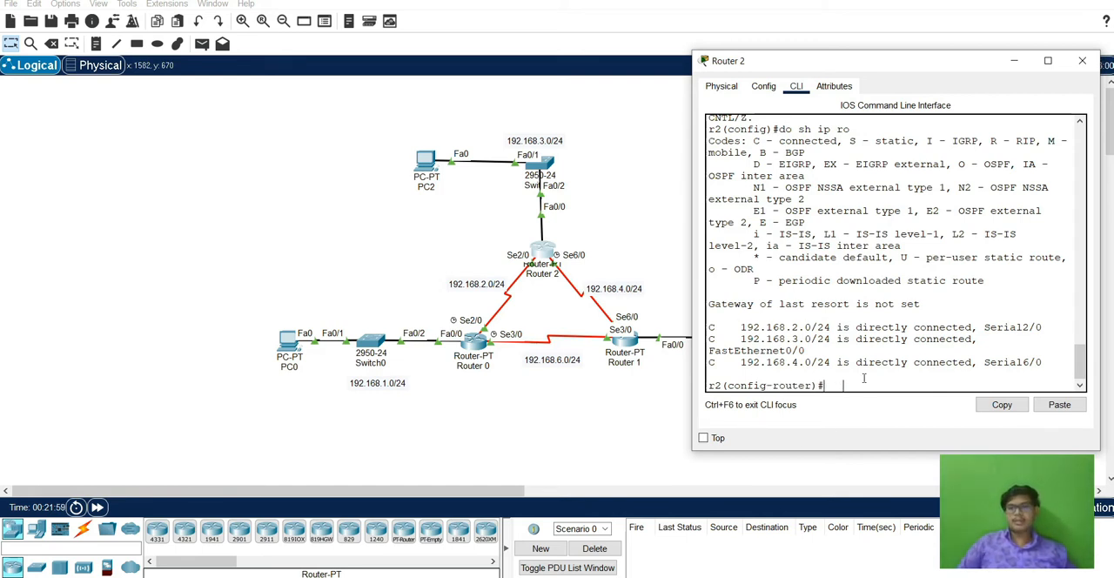
key("Return")
type("net ")
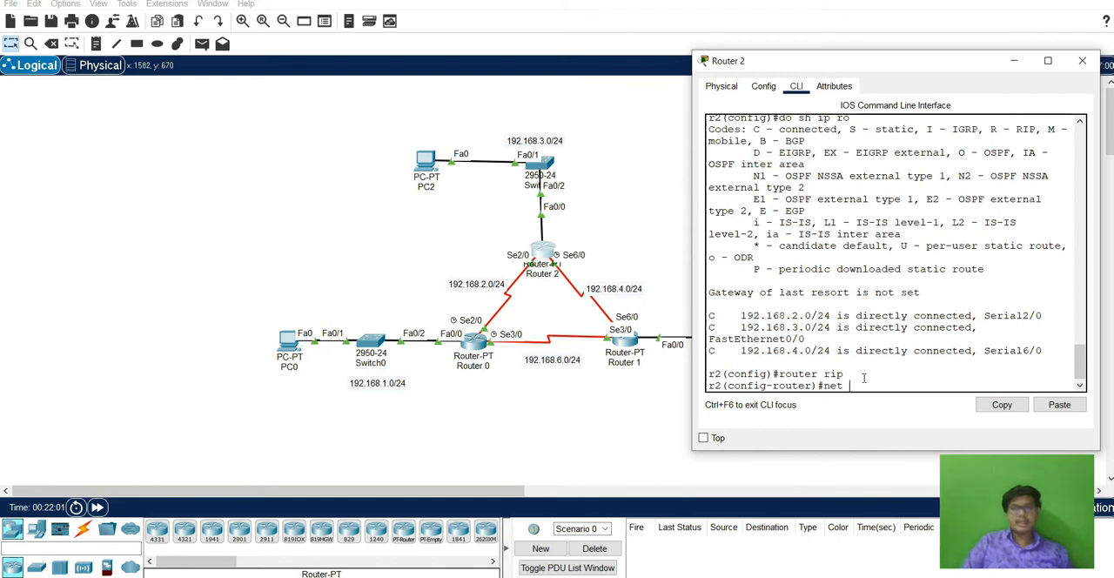
type("192.168")
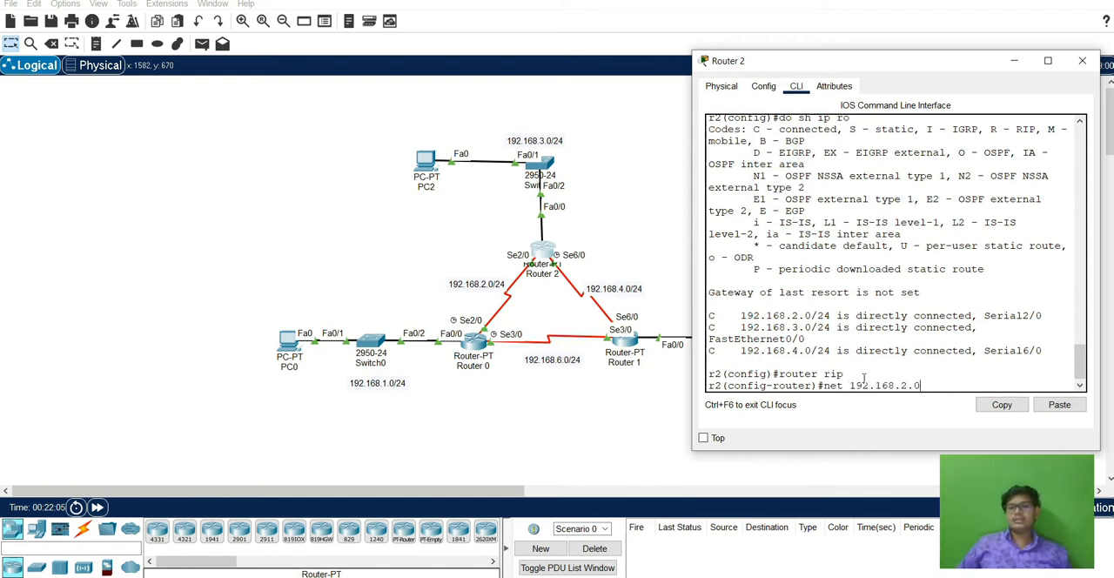
type(".2.0")
key("Return")
Advertise the networks 192.168.3.0 and 192.168.4.0 in Router 2's RIP configuration.
key("Up")
key("BackSpace")
key("BackSpace")
key("BackSpace")
type("3.0")
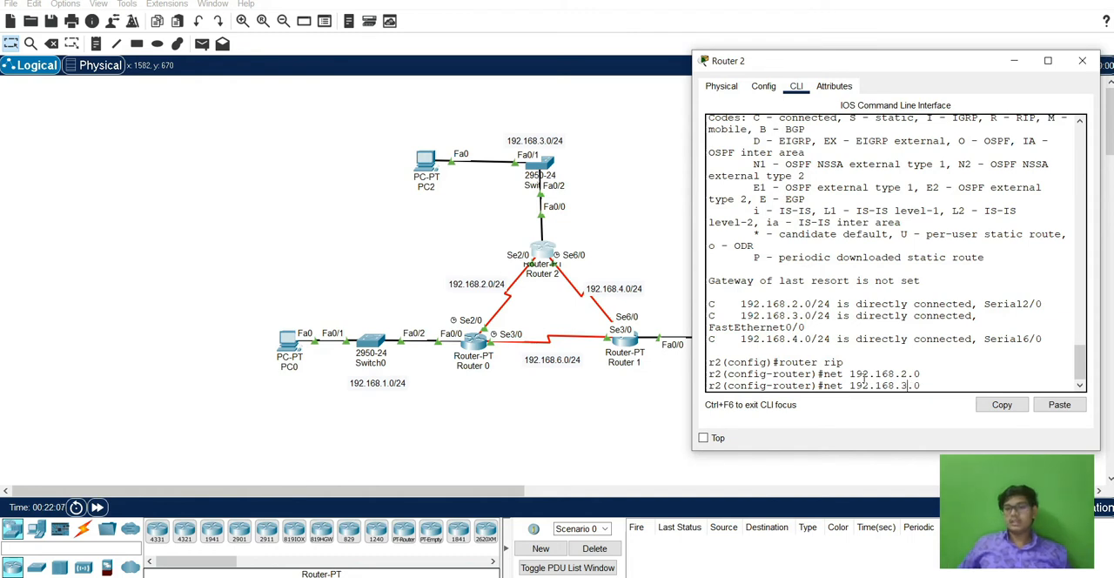
key("Return")
key("Up")
key("BackSpace")
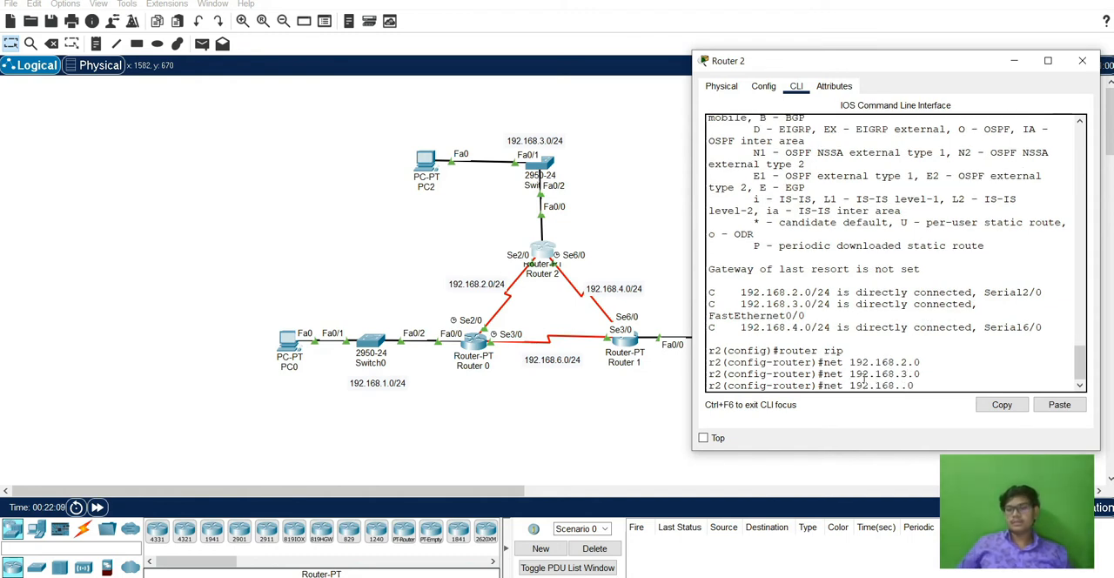
type("4")
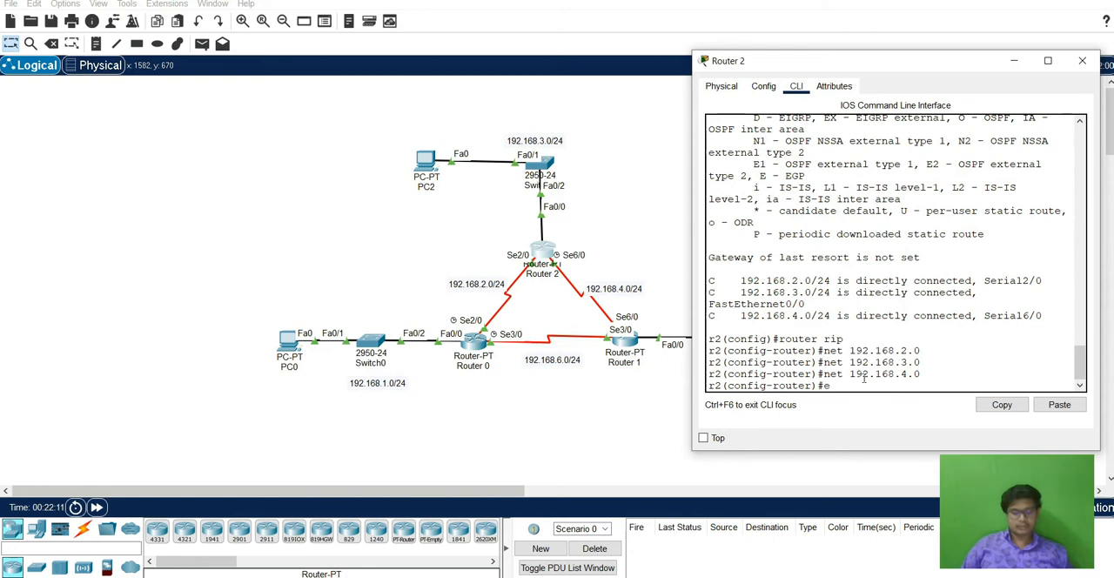
Exit Router 2's configuration levels back to the user prompt and close its window.
type("t")
key("Return")
key("Return")
type("exi")
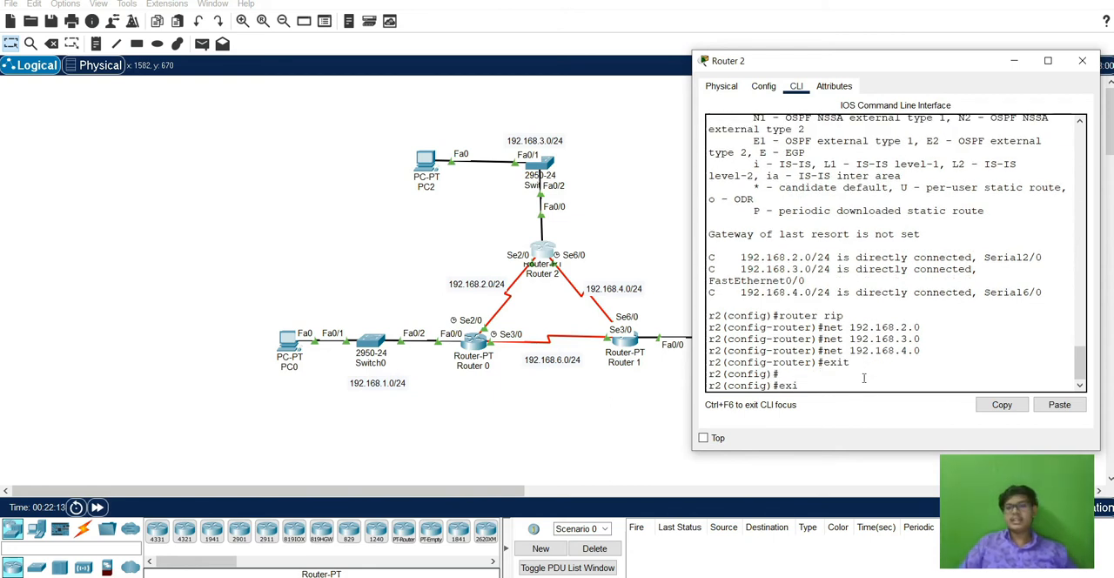
type("t")
key("Return")
type("exit")
key("Return")
key("Return")
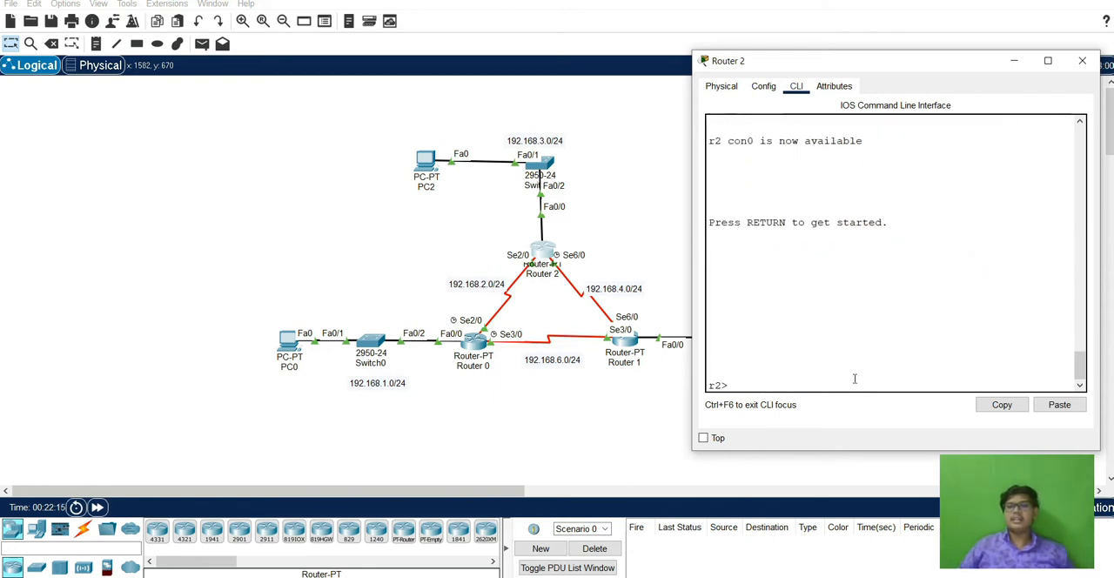
left_click(1082, 60)
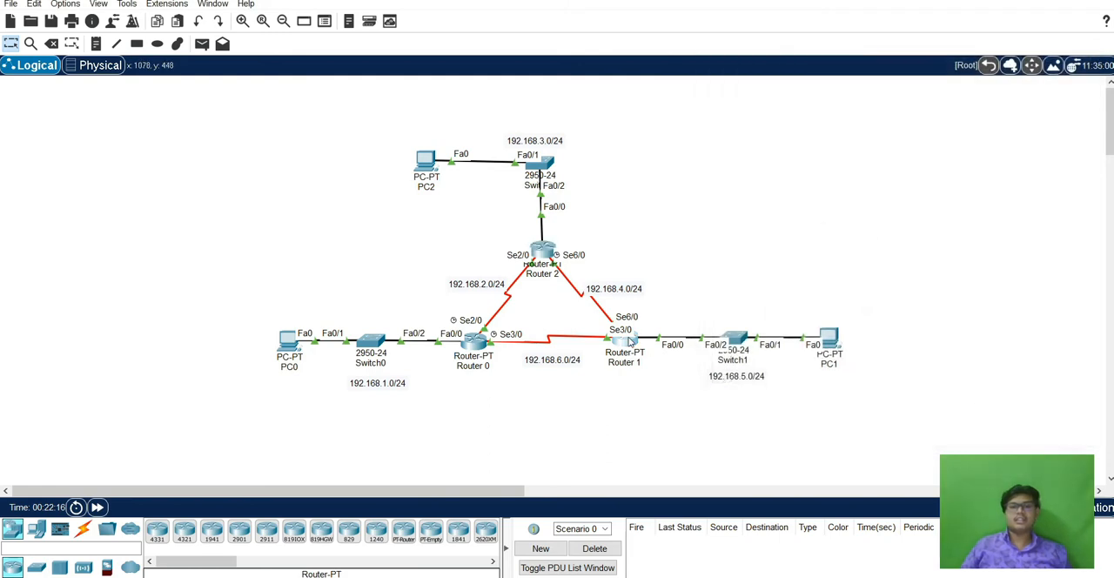
Open Router 1's command line and exit all configuration levels back to the user prompt.
left_click(630, 342)
left_click_drag(535, 91, 605, 61)
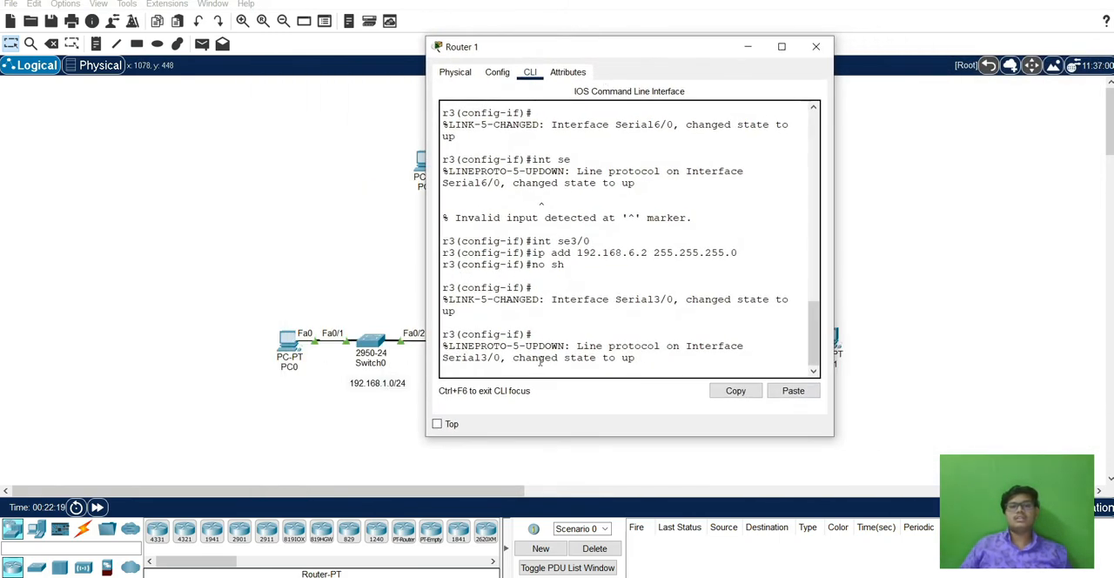
key("Return")
type("exi")
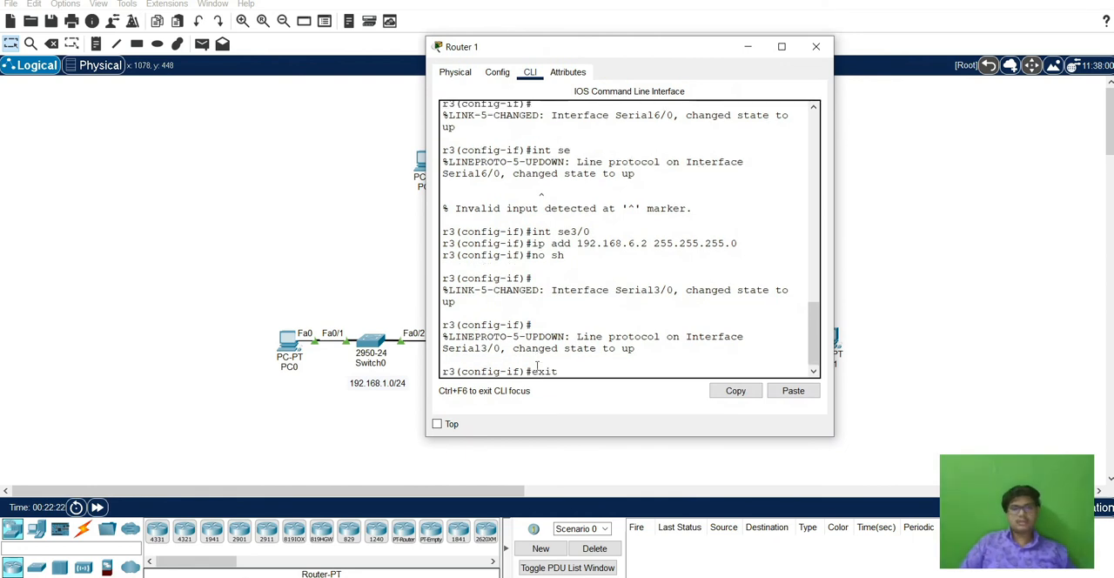
type("t")
key("Return")
key("Return")
type("exit")
key("Return")
key("Return")
key("Return")
type("exit")
Enter global configuration mode on Router 1 and display its IP routing table.
key("Return")
key("Return")
type("en")
key("Return")
type("c")
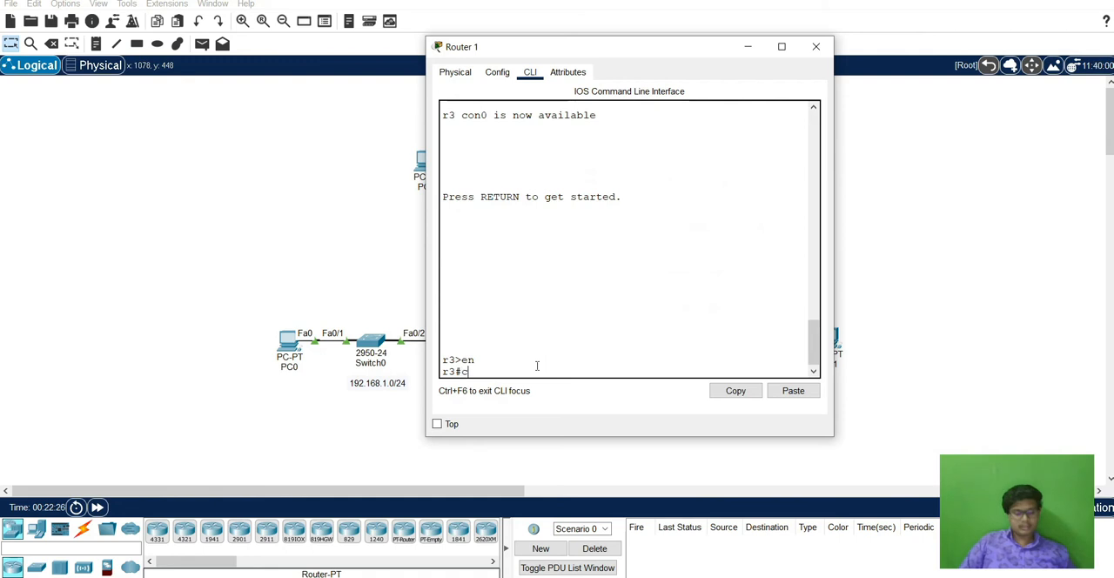
type("onfig t")
key("Return")
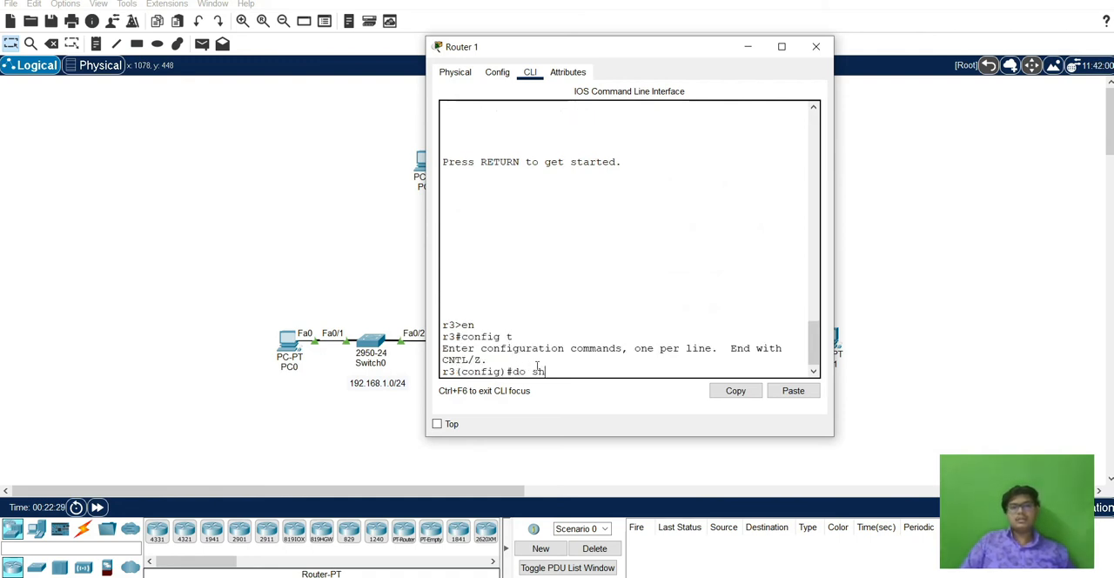
type("do sh ip ro")
key("Return")
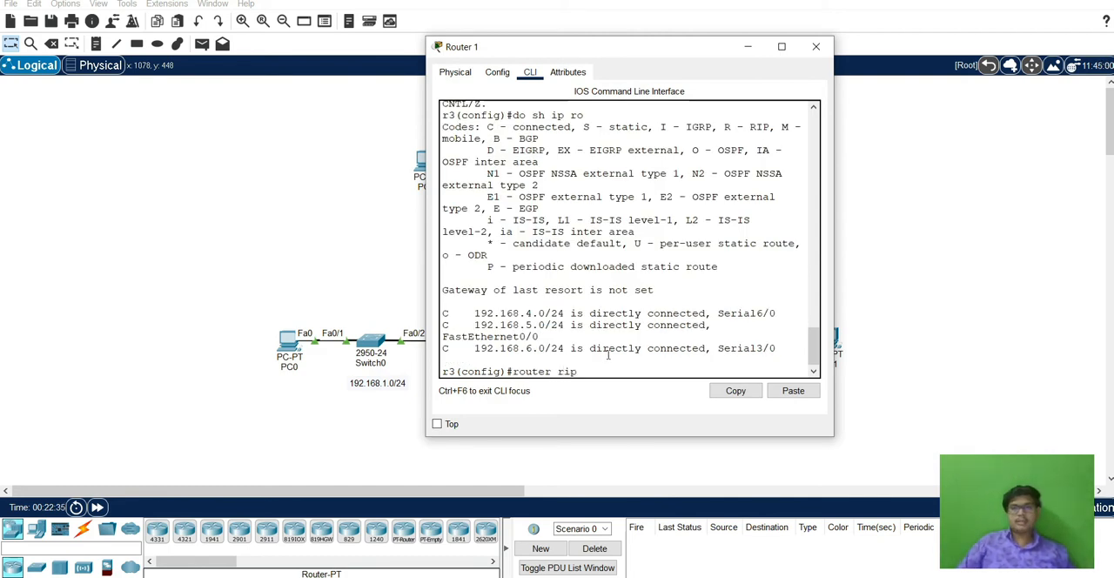
Start RIP routing on Router 1 and advertise the networks 192.168.4.0, 192.168.5.0 and 192.168.6.0.
key("Return")
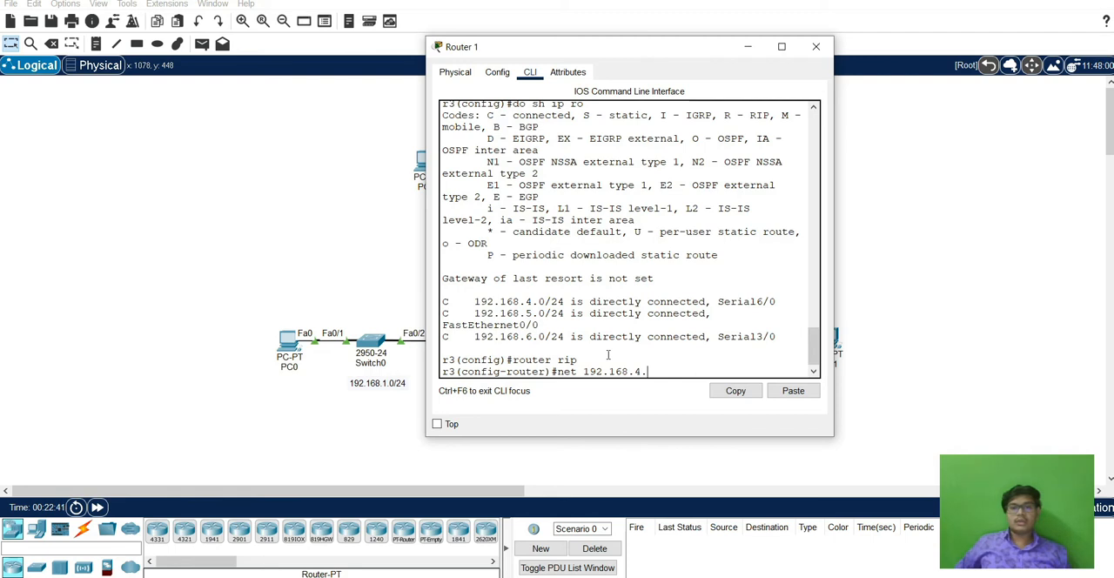
key("Return")
key("Up")
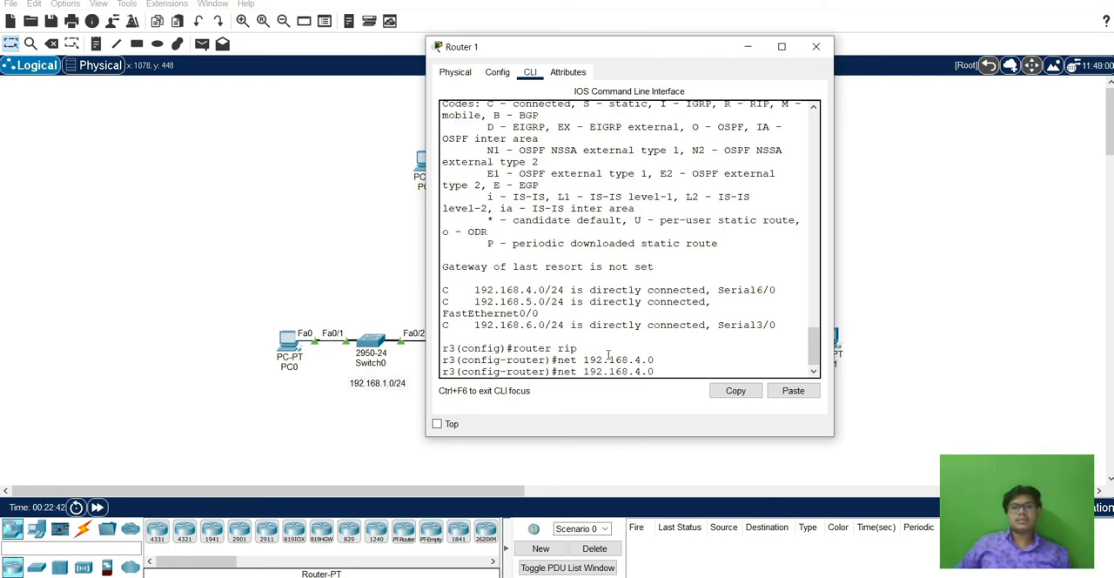
type("5")
key("Return")
key("Up")
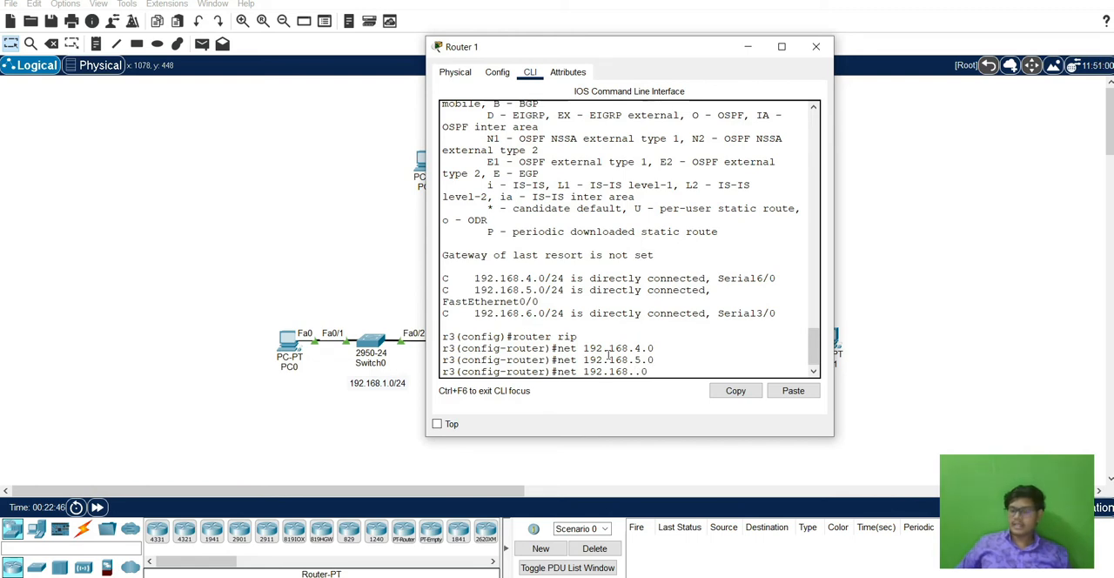
key("Return")
Exit Router 1's configuration levels back to the user prompt and close its window.
type("exit")
key("Return")
key("Return")
type("exit")
key("Return")
type("exit")
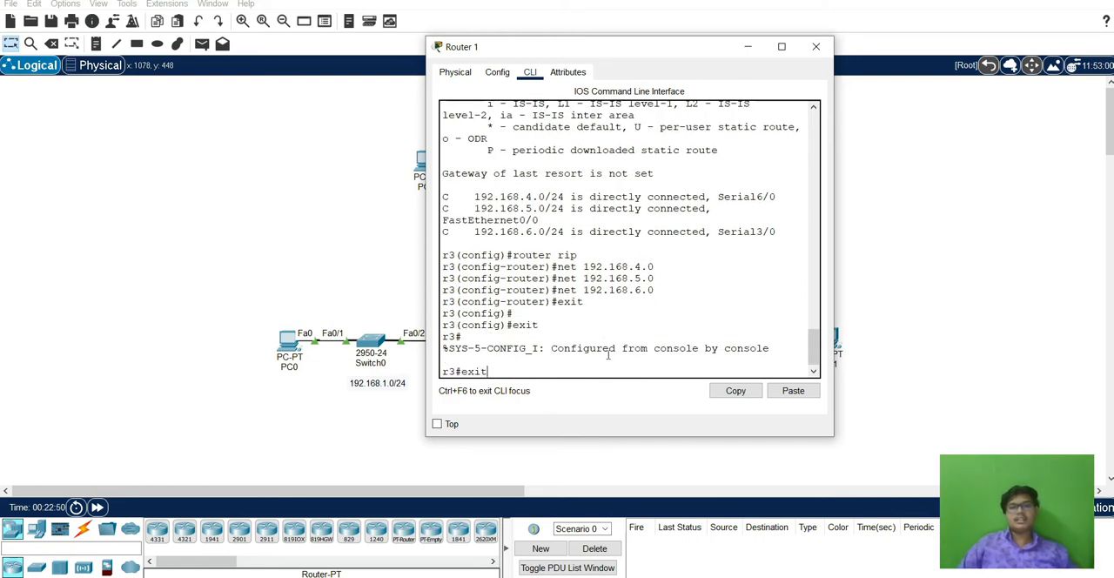
key("Return")
key("Return")
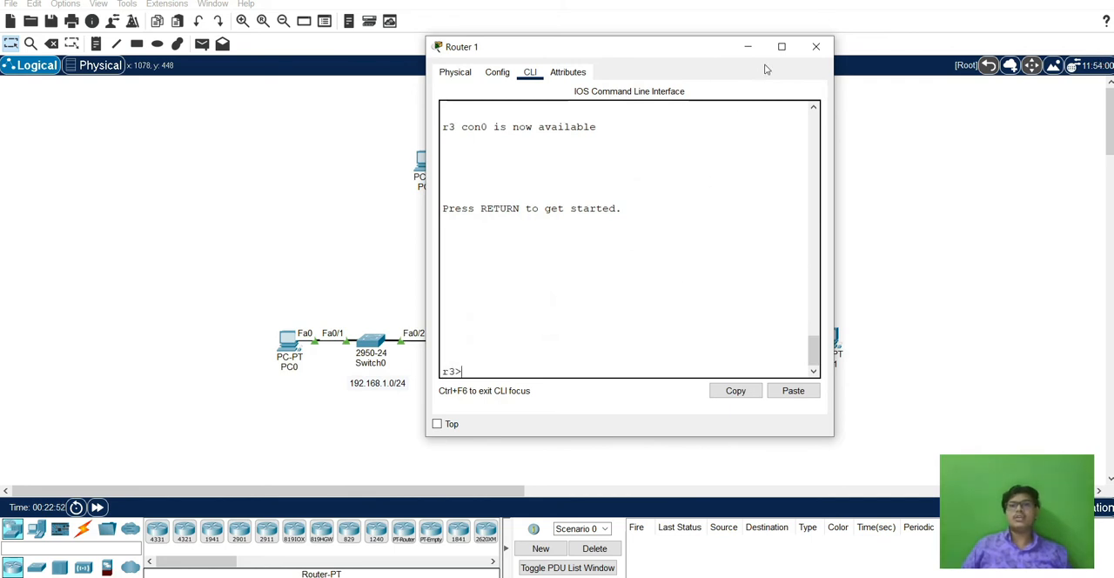
left_click(815, 46)
Send simple PDUs from PC2 to PC0 and from PC2 to PC1.
left_click(201, 46)
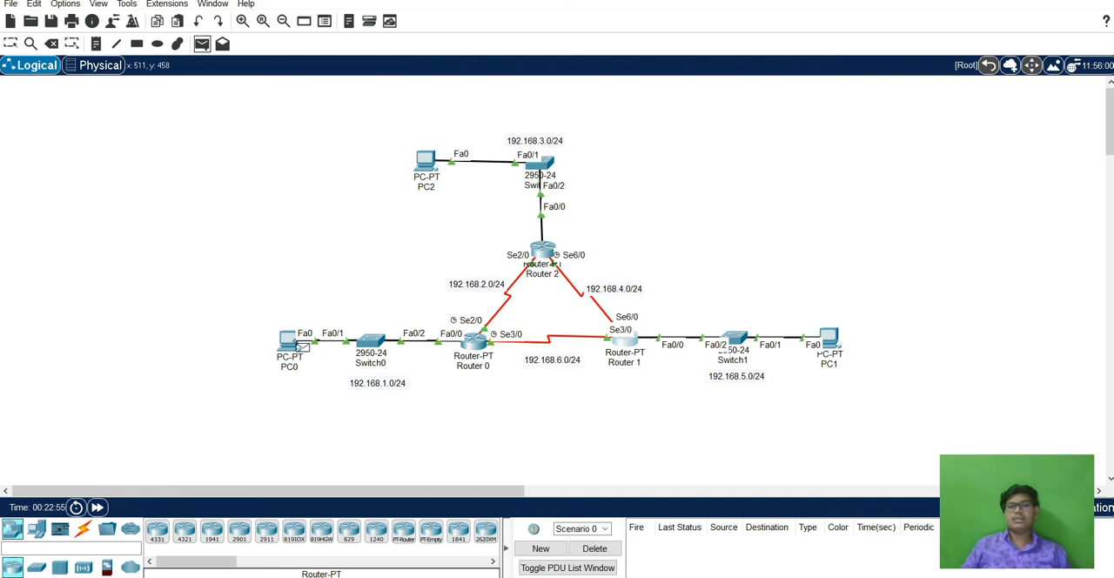
left_click(430, 163)
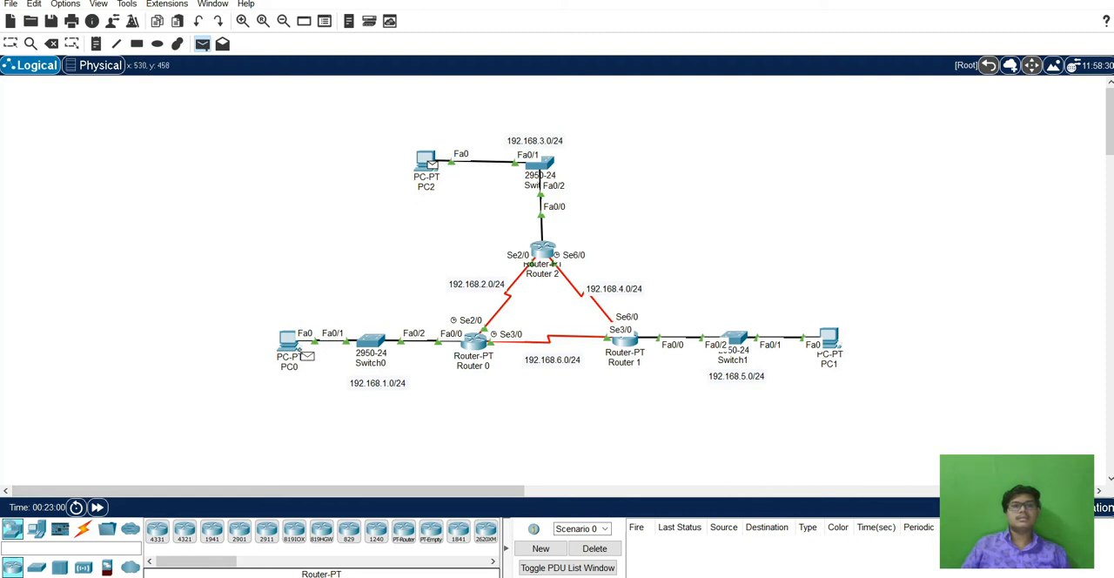
left_click(291, 343)
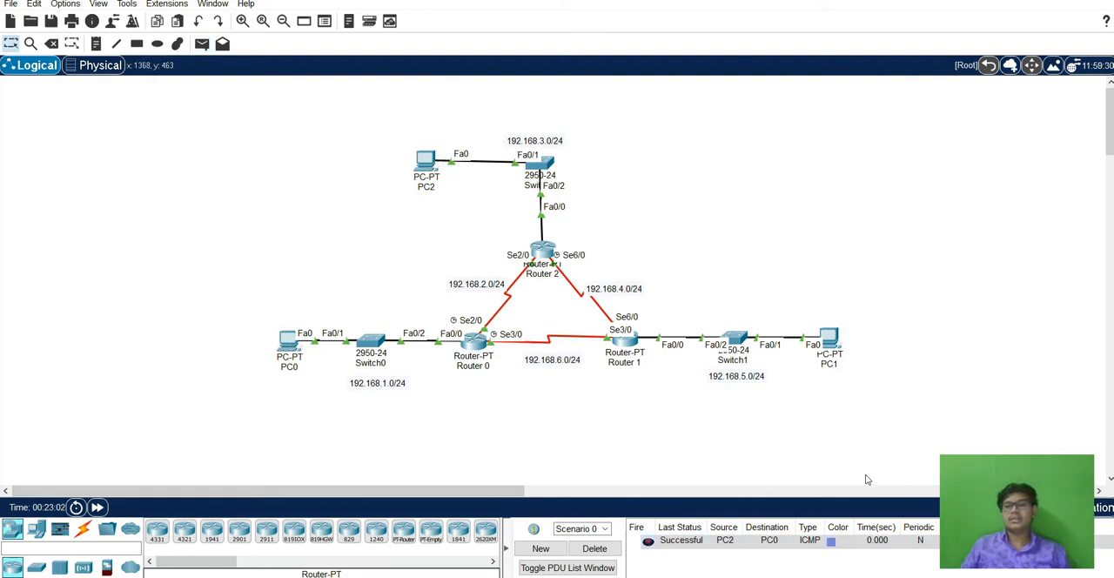
left_click(201, 44)
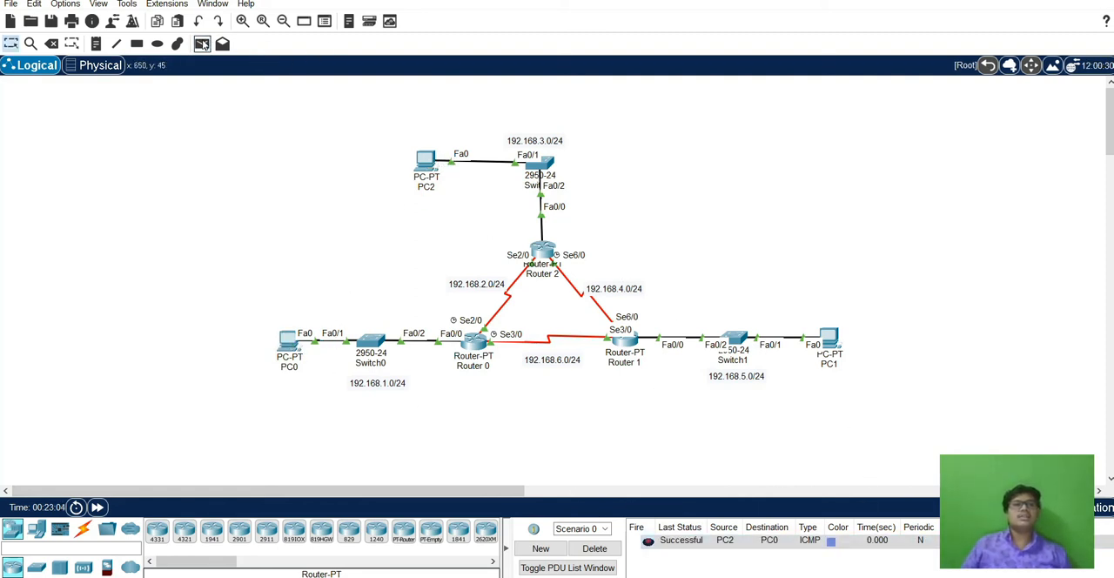
left_click(432, 163)
left_click(837, 342)
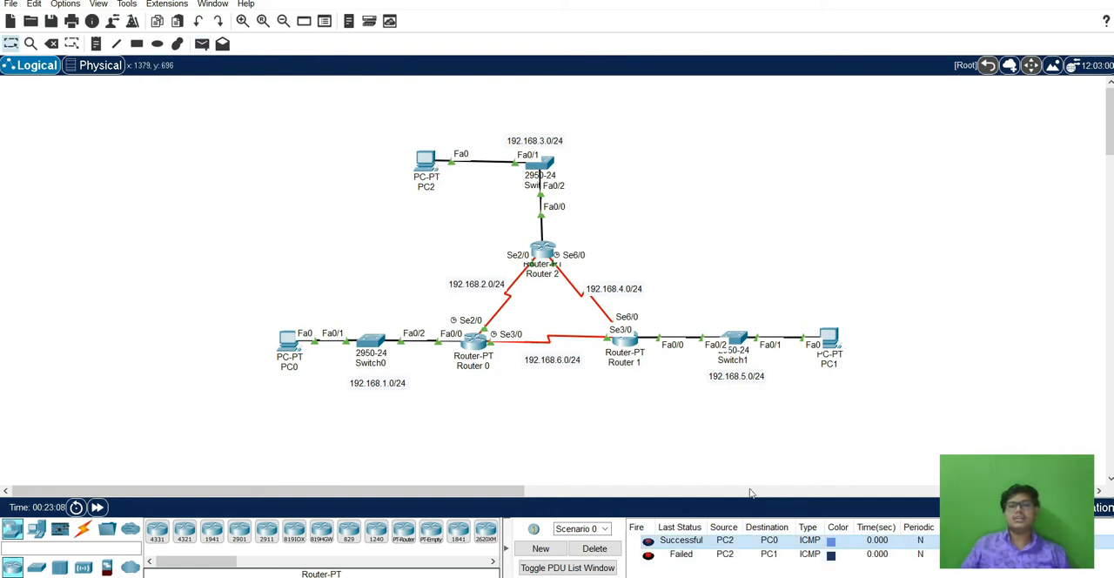
Send simple PDUs from PC1 to PC2 and from PC0 to PC1, and check their status in the PDU list.
left_click(202, 43)
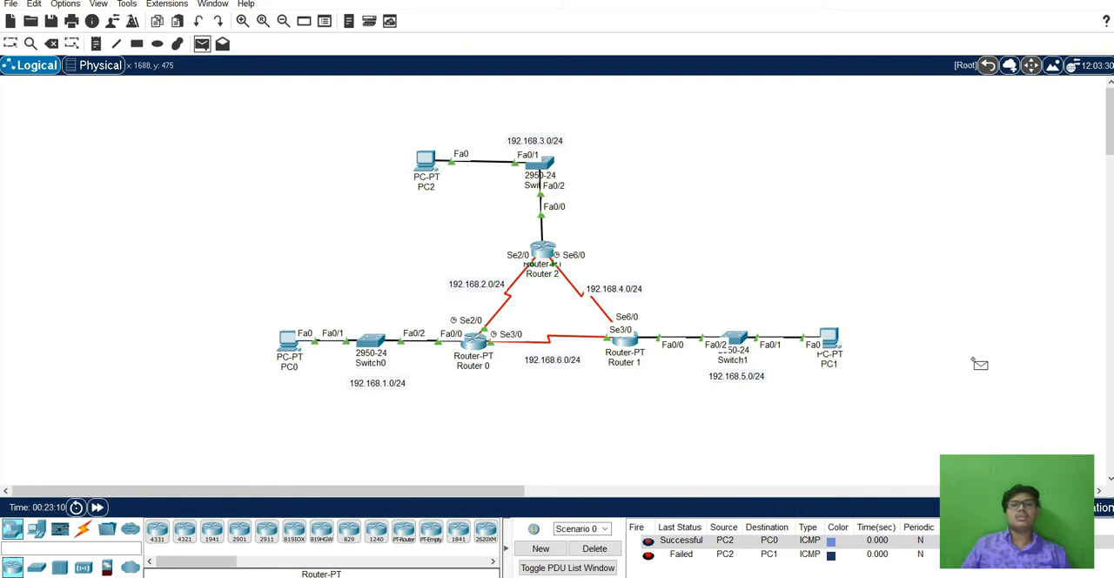
left_click(833, 342)
left_click(425, 161)
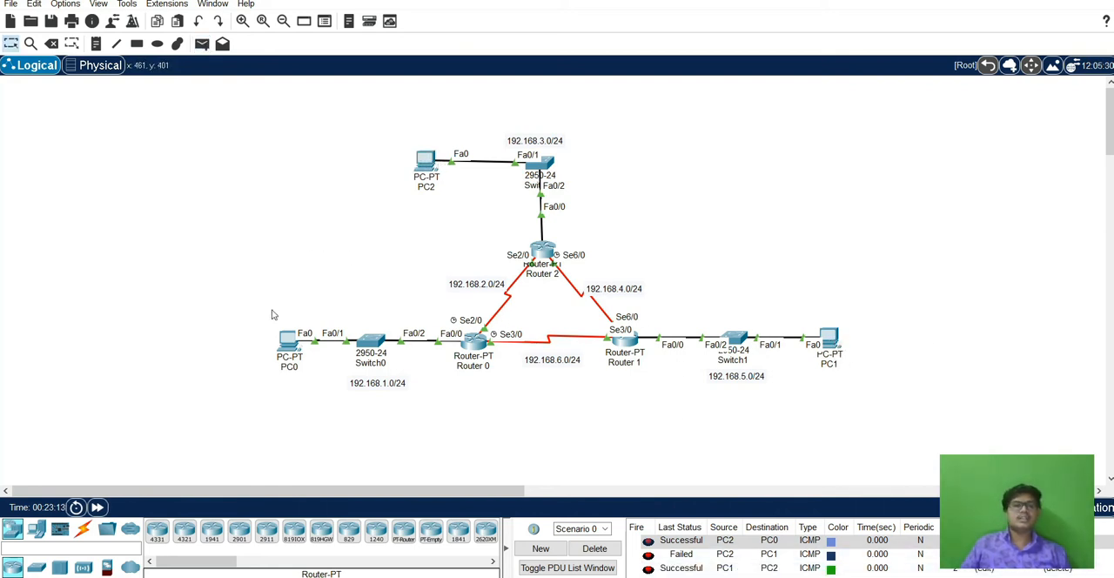
left_click(201, 44)
left_click(289, 341)
left_click(827, 341)
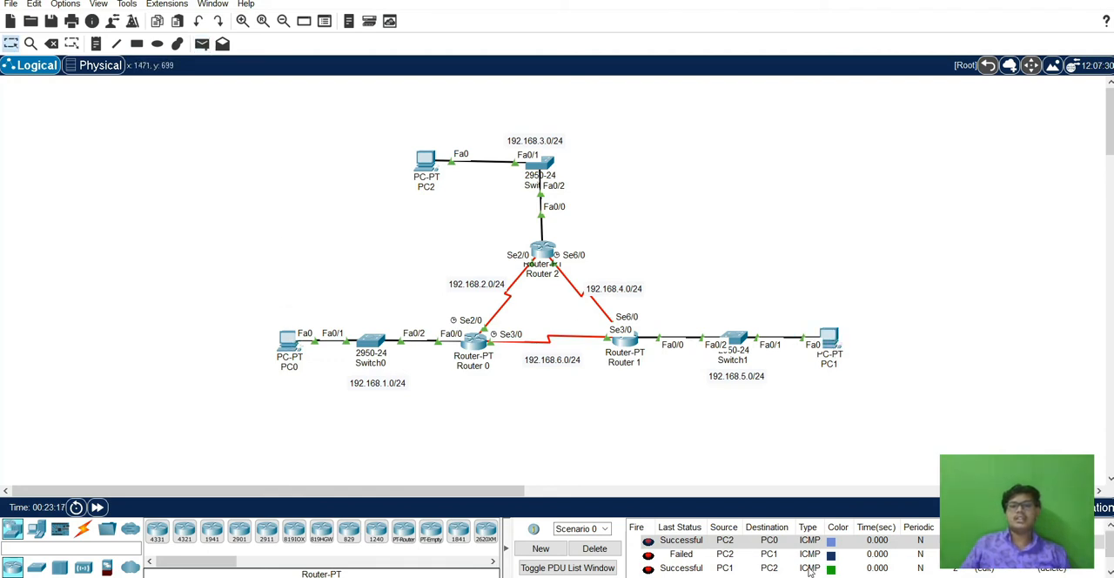
scroll(811, 573, "down", 1)
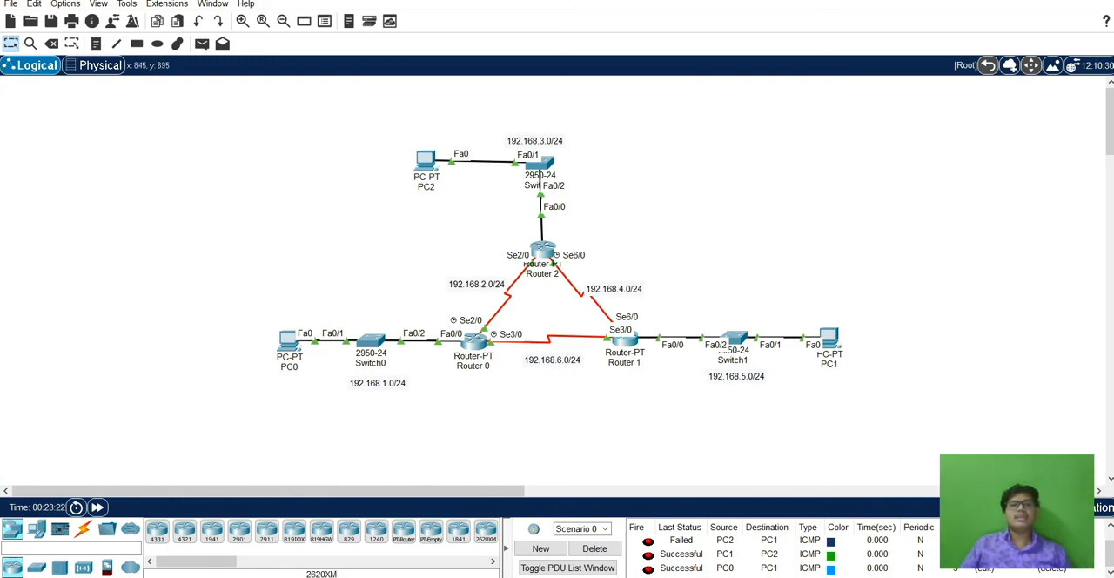
Switch to the Word document to view the RIPv2 topology diagram, and return to Packet Tracer.
left_click(492, 576)
scroll(502, 293, "down", 5)
scroll(504, 292, "down", 4)
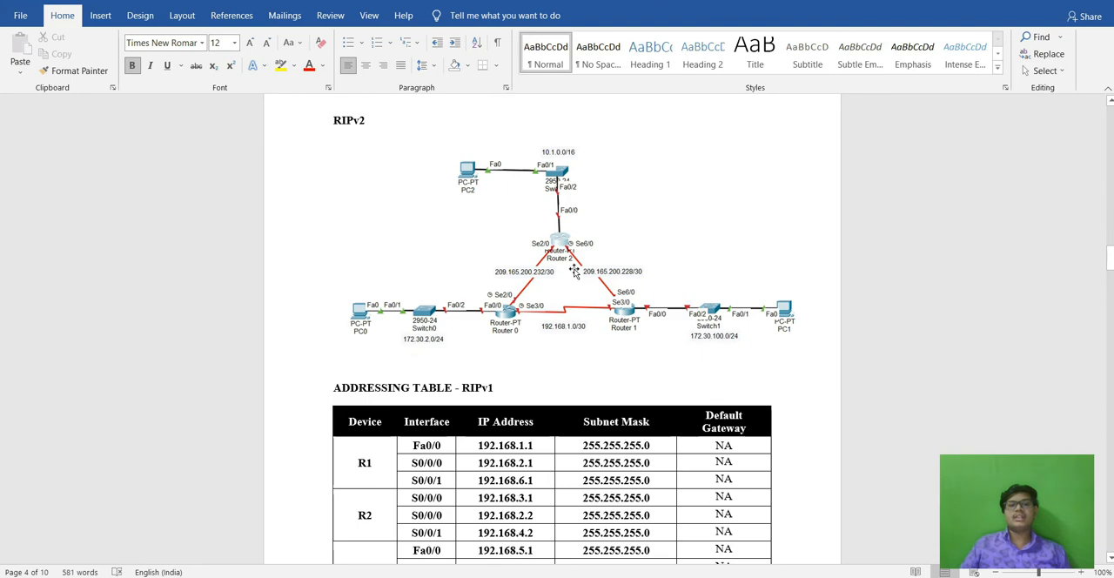
left_click(488, 575)
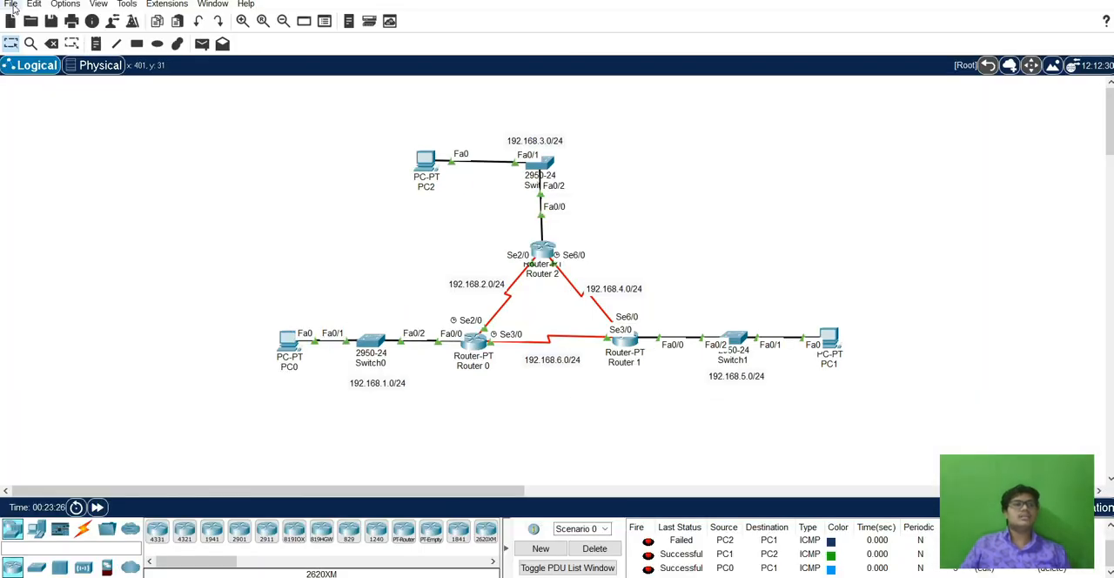
Save the current network and open the RIPv2 network file from the Ex 6 folder.
left_click(11, 4)
left_click(33, 33)
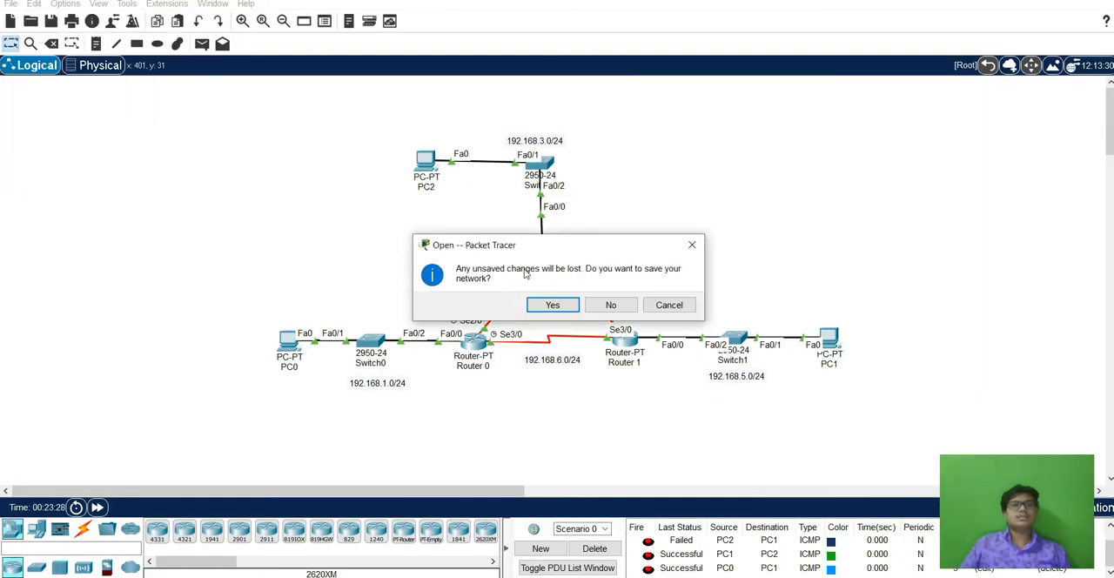
left_click(552, 304)
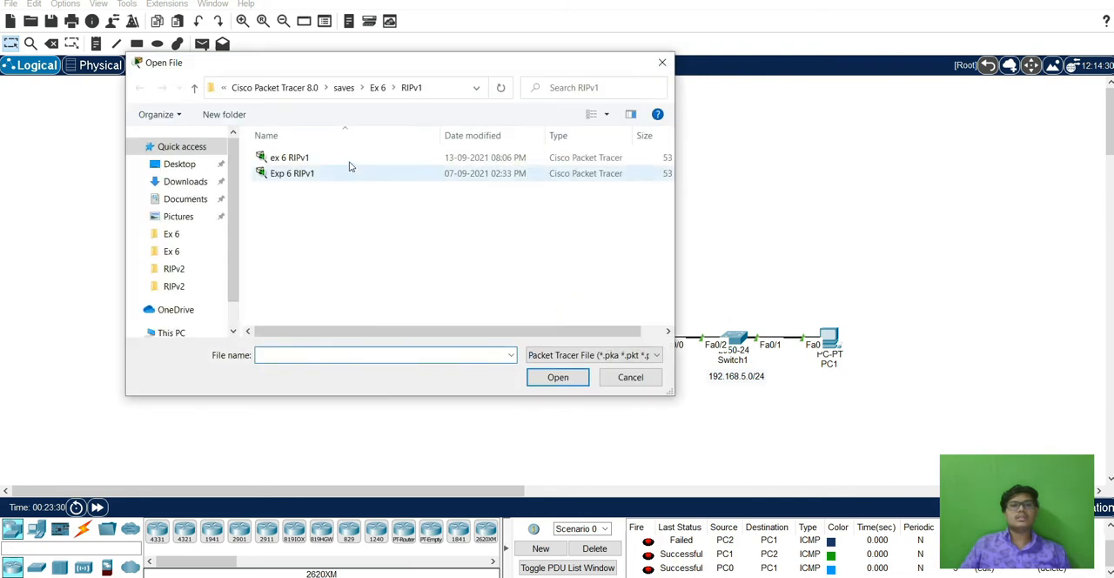
left_click(411, 88)
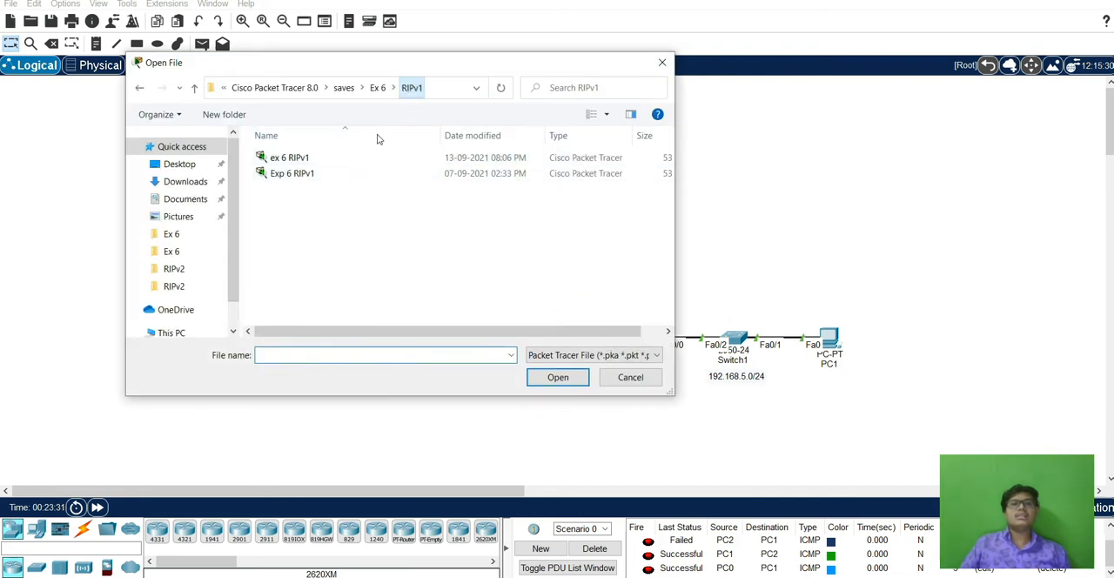
left_click(377, 88)
double_click(324, 172)
left_click(326, 161)
left_click(555, 377)
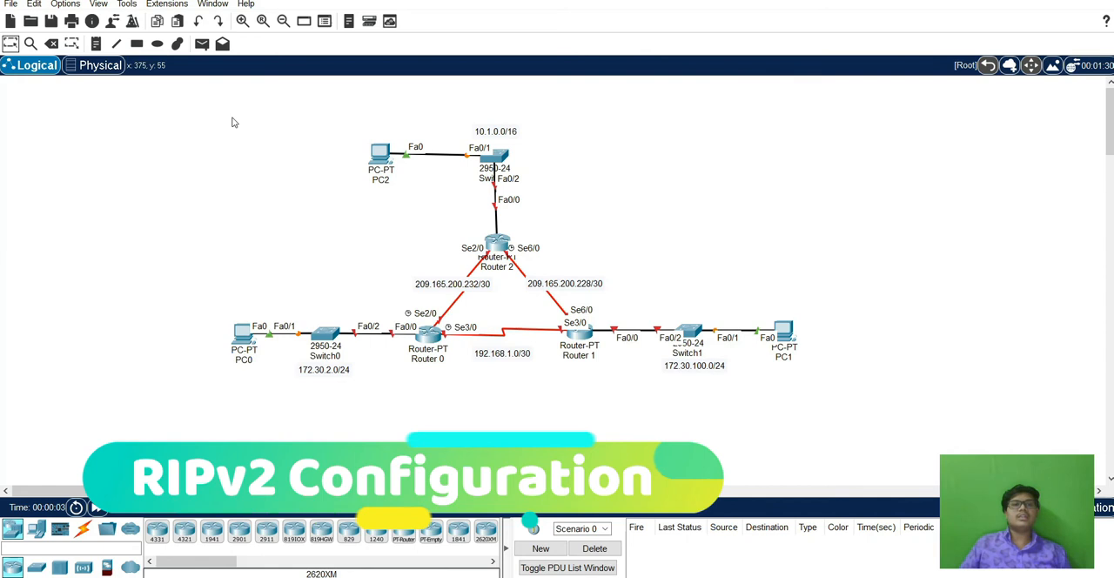
Select the whole RIPv2 topology and shift it toward the middle of the workspace.
left_click_drag(231, 122, 882, 392)
left_click_drag(425, 179, 485, 186)
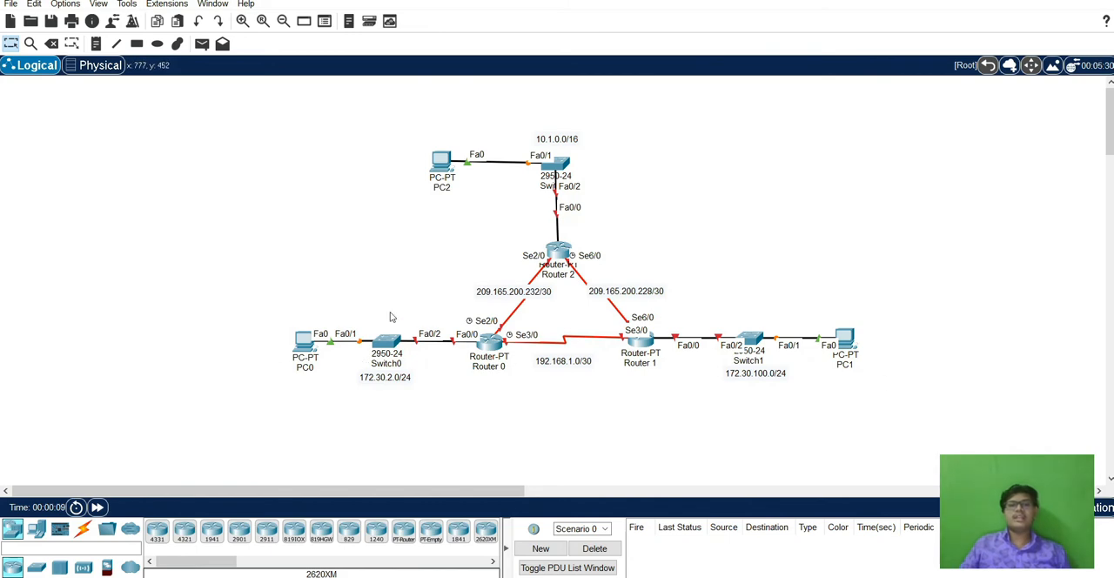
Give PC0 the static IPv4 address 172.30.2.2 with the automatic subnet mask 255.255.0.0.
left_click(301, 343)
left_click_drag(484, 80, 655, 56)
left_click(645, 81)
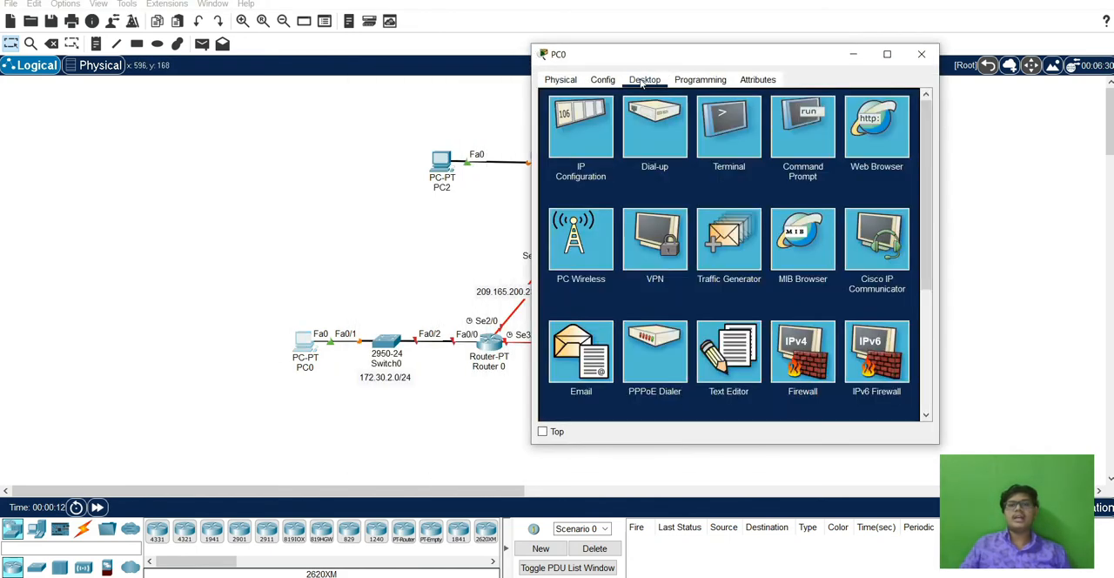
left_click(579, 130)
left_click(712, 171)
type("1")
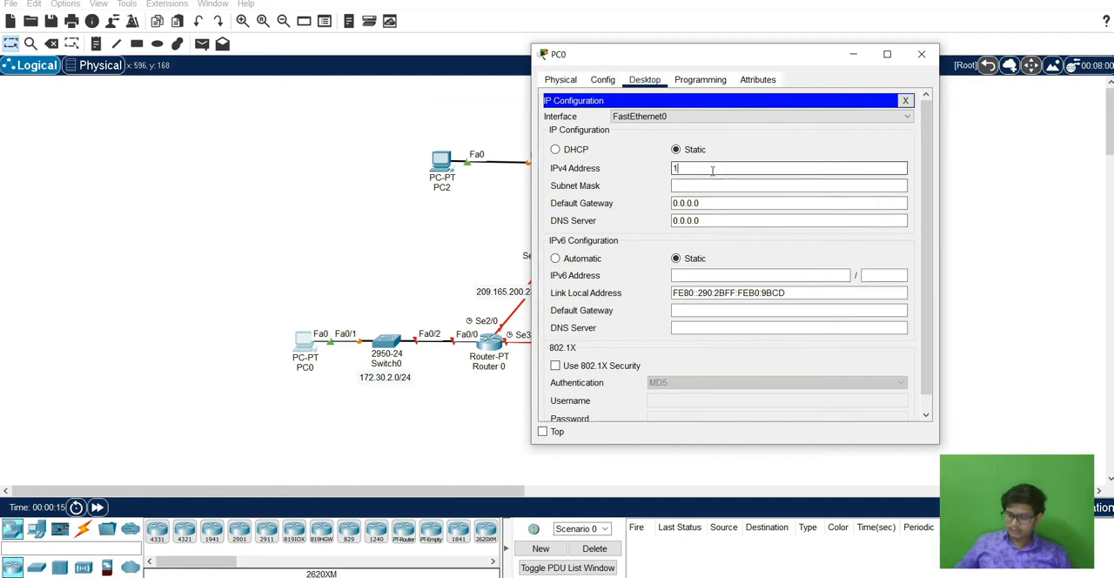
type("72.30.2.2")
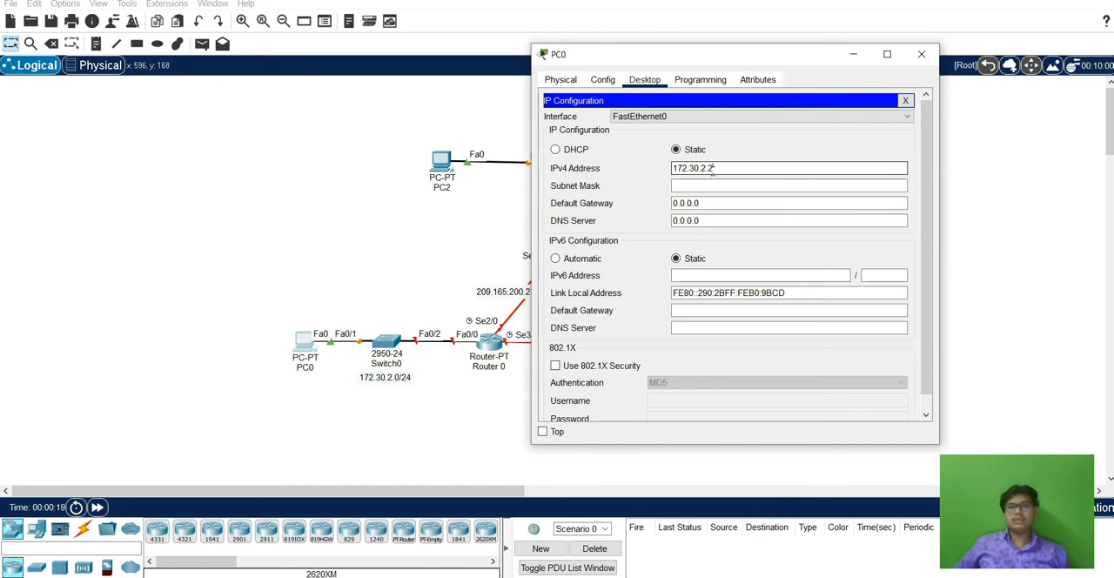
key("Tab")
key("Tab")
Set PC0's default gateway to 172.30.2.1 and close its window.
type("1")
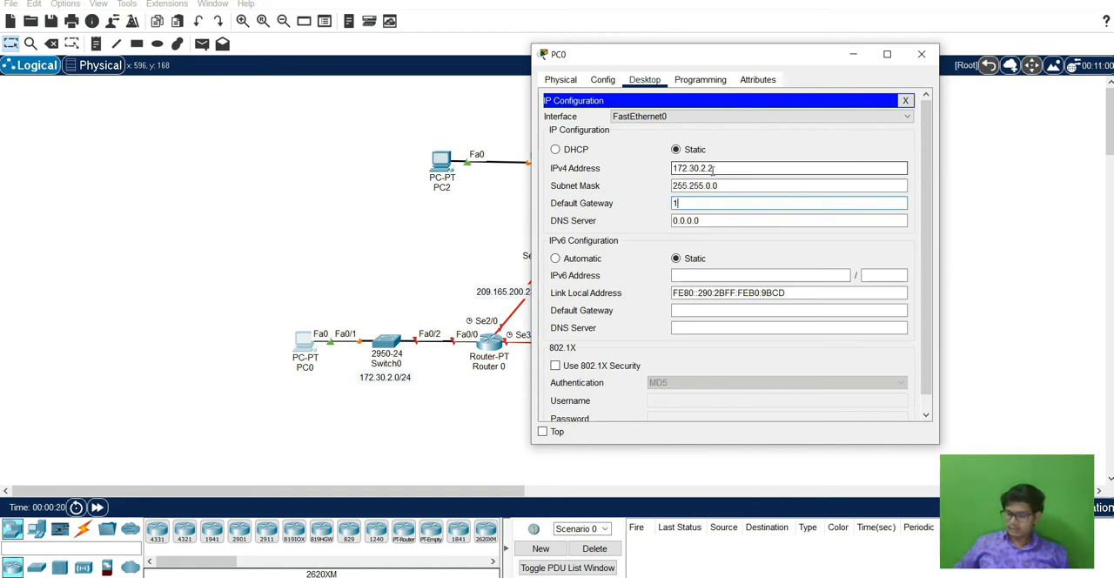
type("72.3")
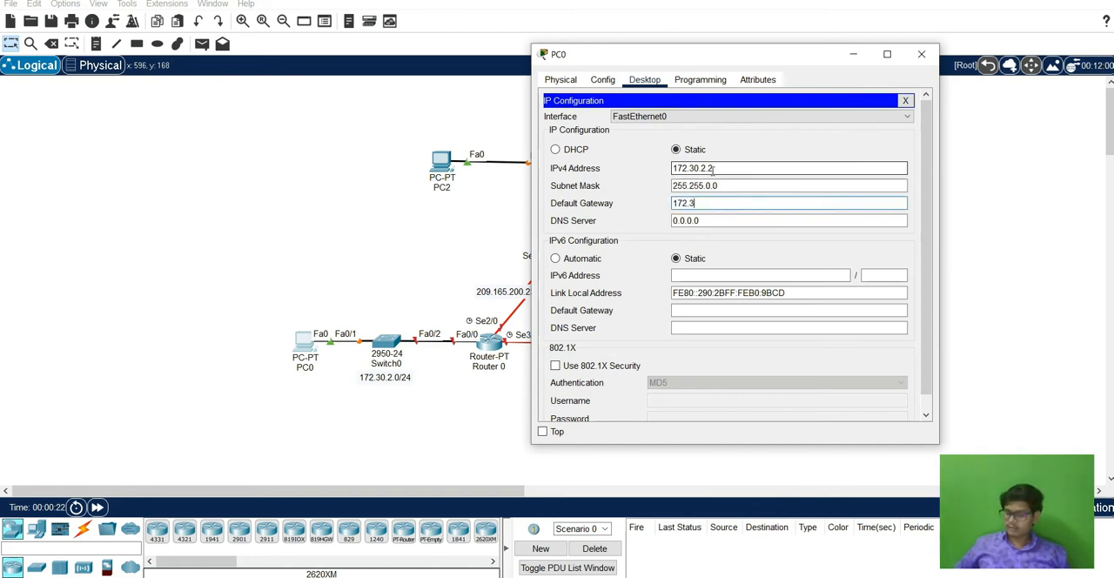
type("0.2.1")
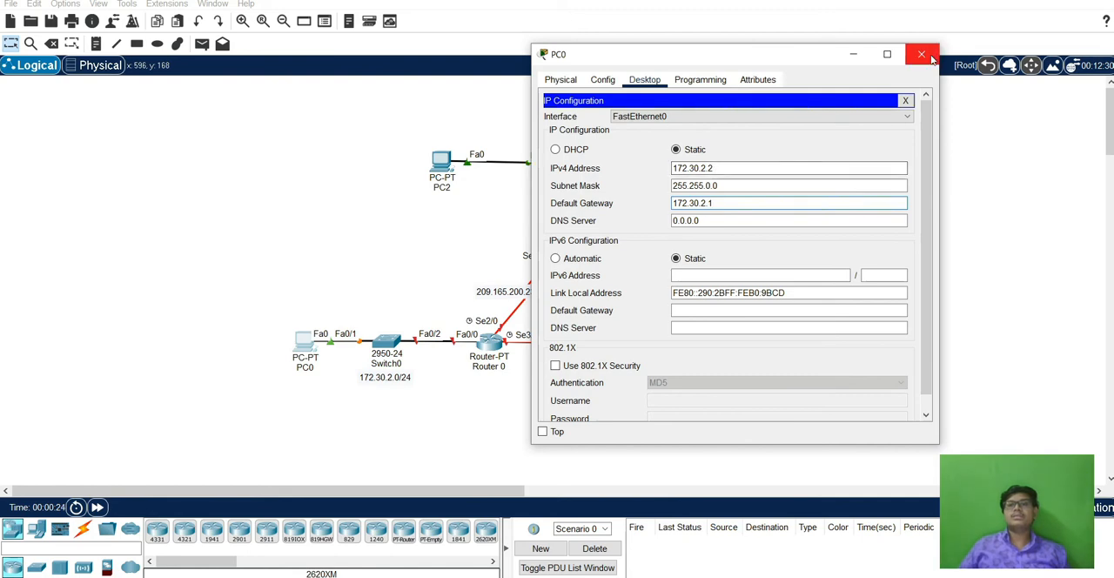
left_click(922, 54)
Configure PC1 with static IPv4 address 172.30.100.2, the automatic mask 255.255.0.0 and default gateway 172.30.100.1, and close its window.
left_click(848, 342)
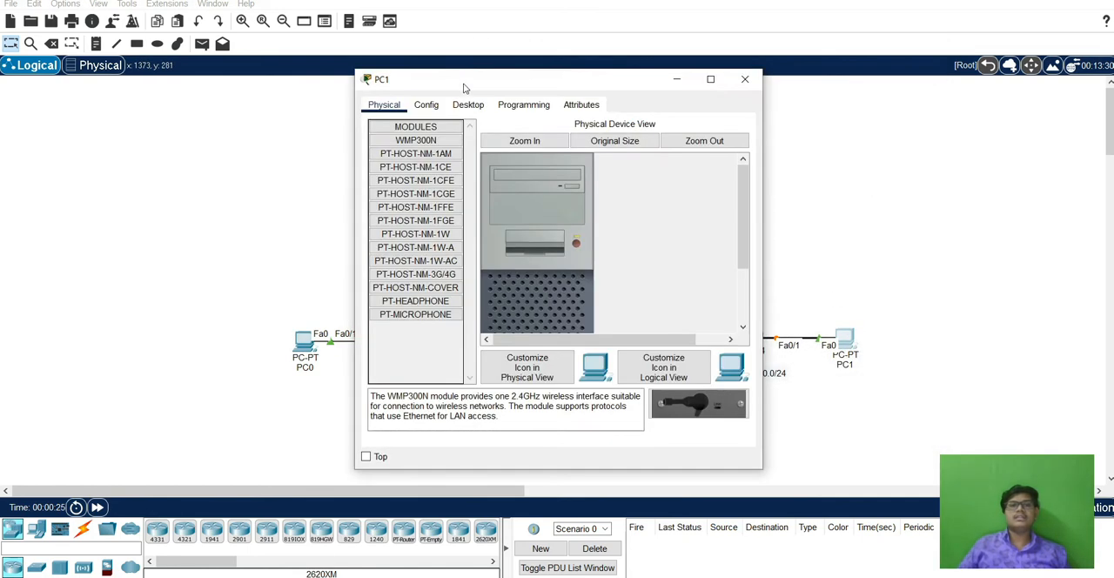
left_click(467, 105)
left_click(406, 153)
left_click_drag(565, 72, 389, 69)
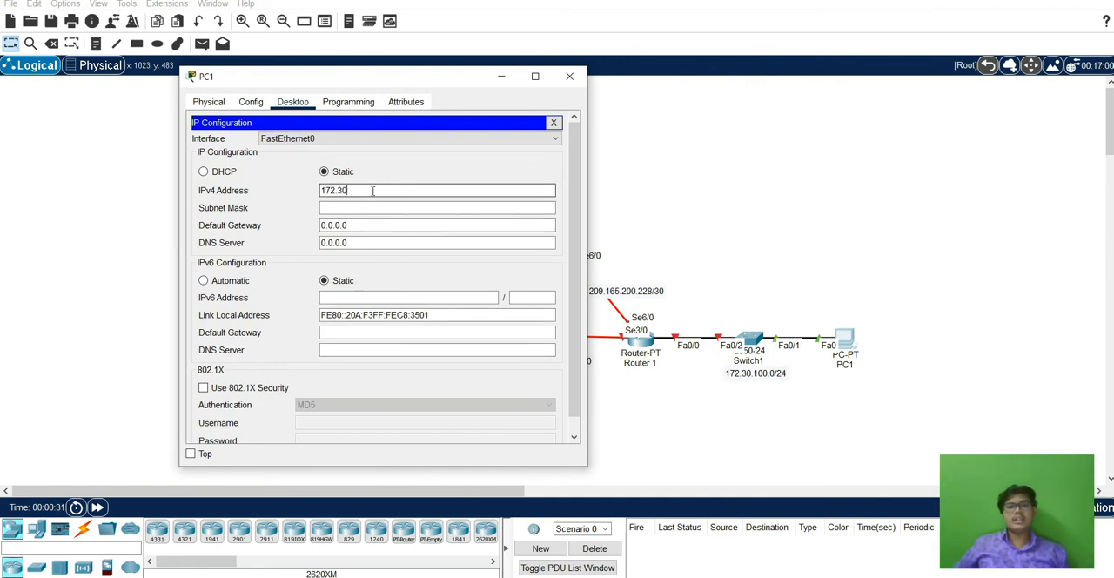
type("2")
key("Tab")
key("Tab")
type("1")
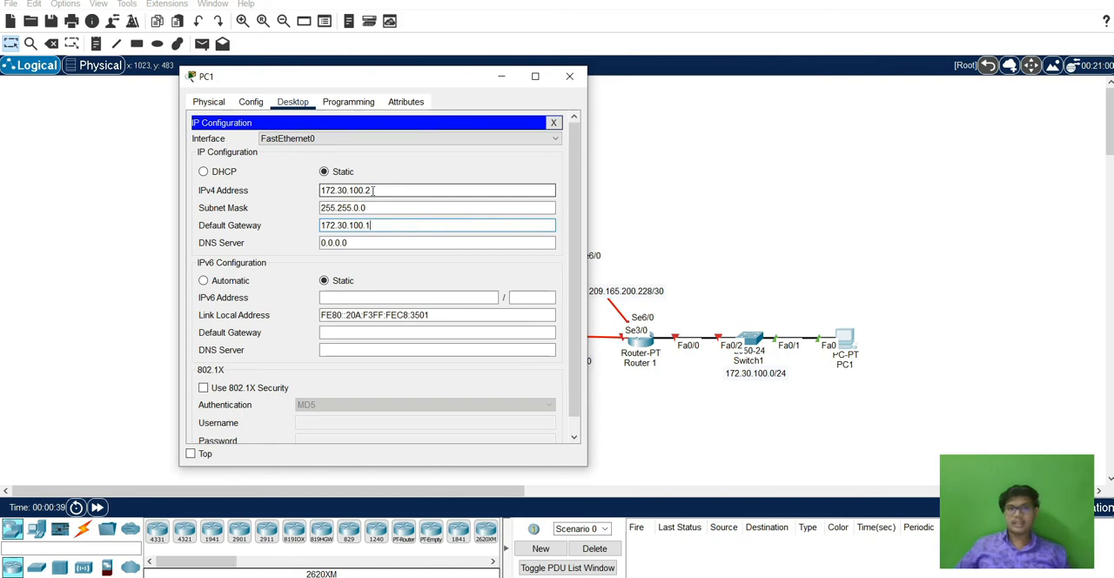
left_click(569, 76)
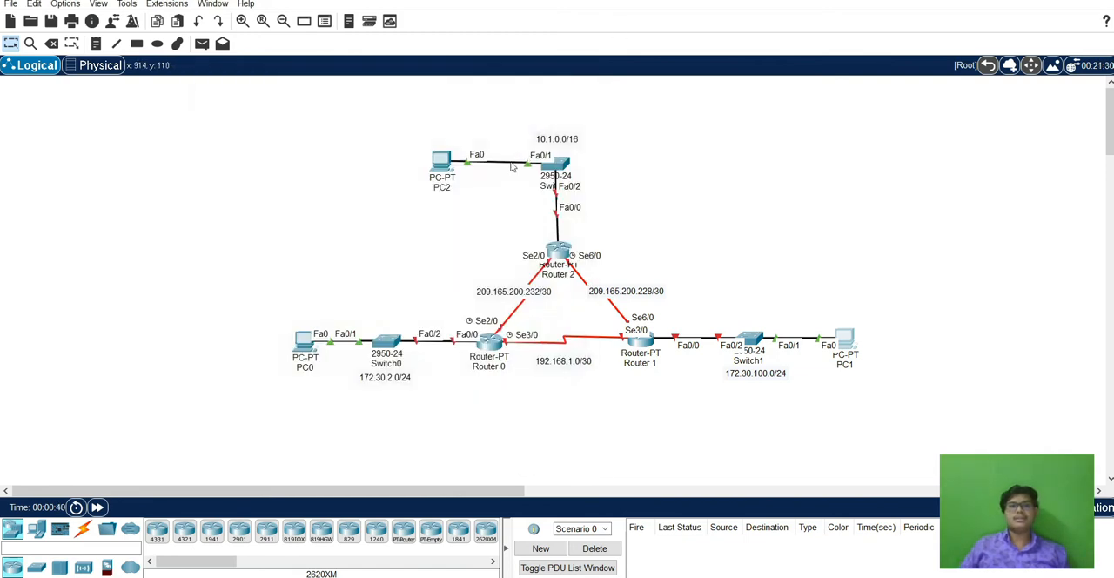
Give PC2 the static IPv4 address 10.1.0.2 with the automatic subnet mask 255.0.0.0.
left_click(446, 161)
left_click(468, 105)
left_click(396, 179)
left_click_drag(555, 87, 823, 82)
left_click(791, 192)
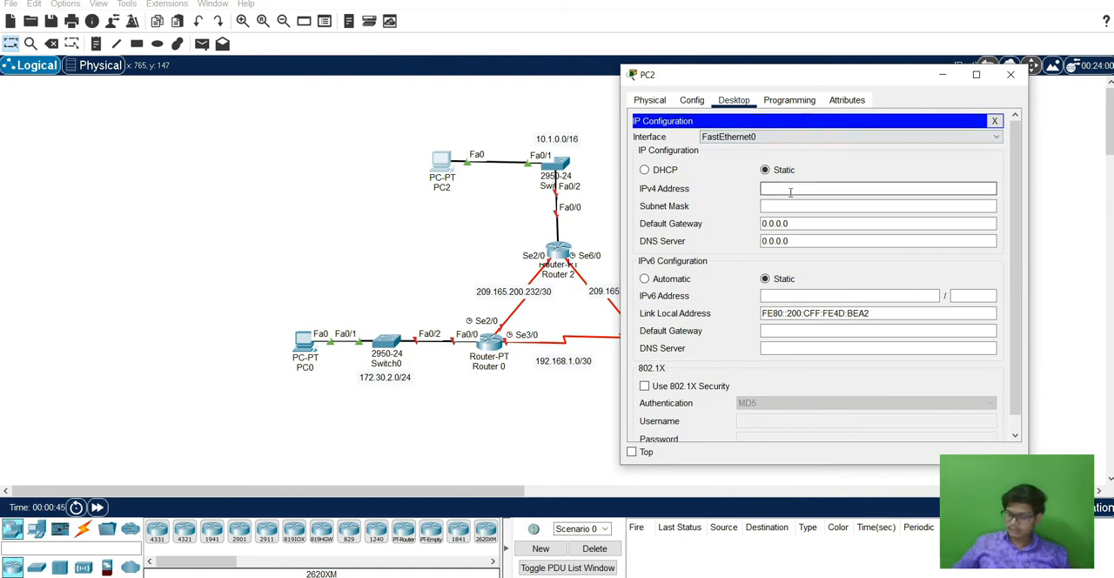
type("10.1.0.2")
key("Tab")
key("Tab")
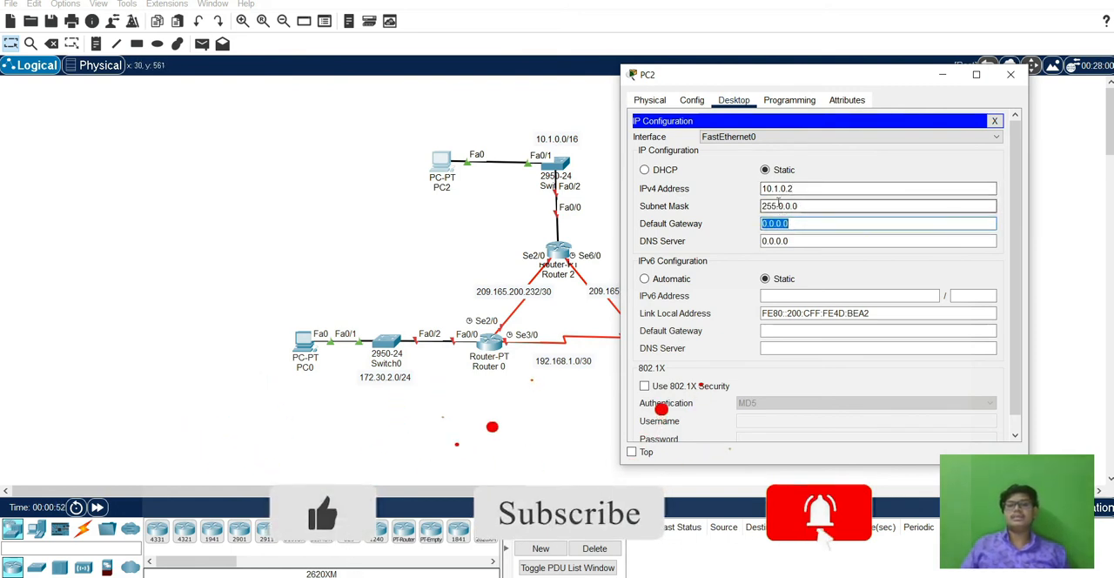
Set PC2's default gateway to 10.1.0.1 and close its window.
left_click(814, 205)
left_click(803, 223)
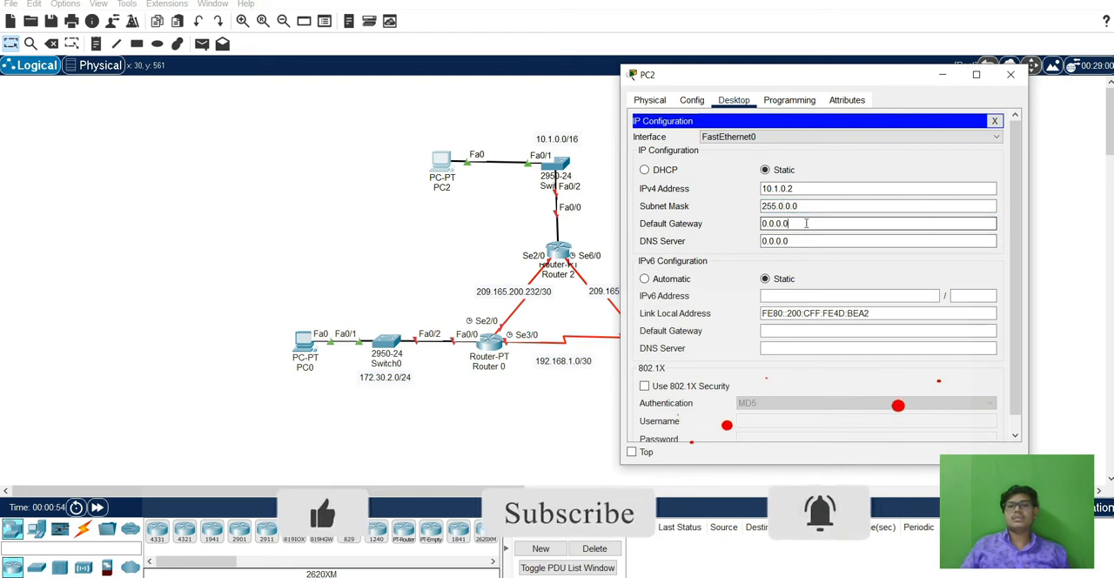
key("BackSpace")
key("BackSpace")
key("BackSpace")
key("BackSpace")
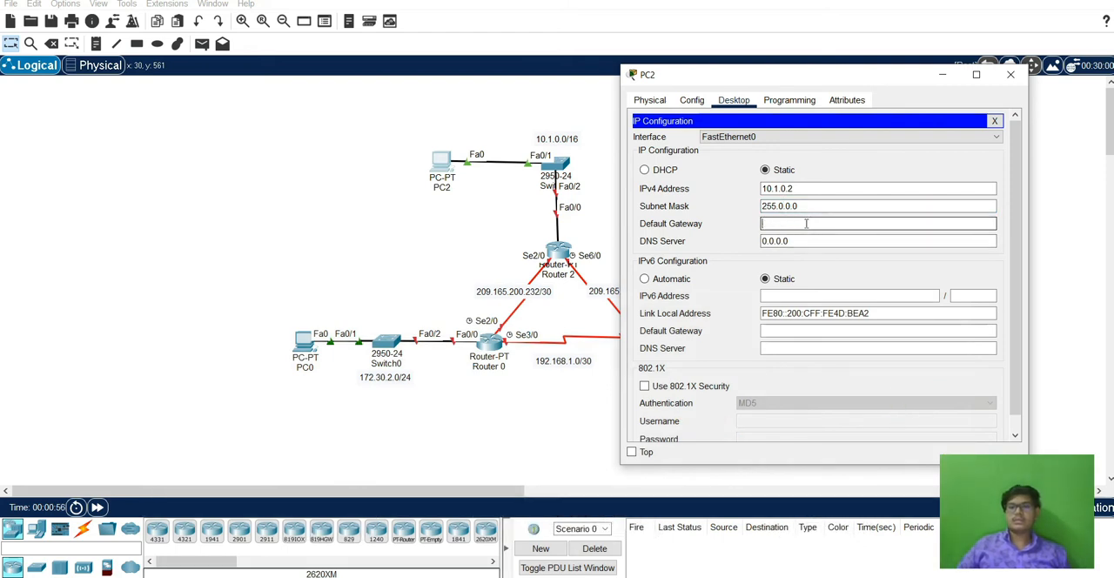
type("10.1.0.1")
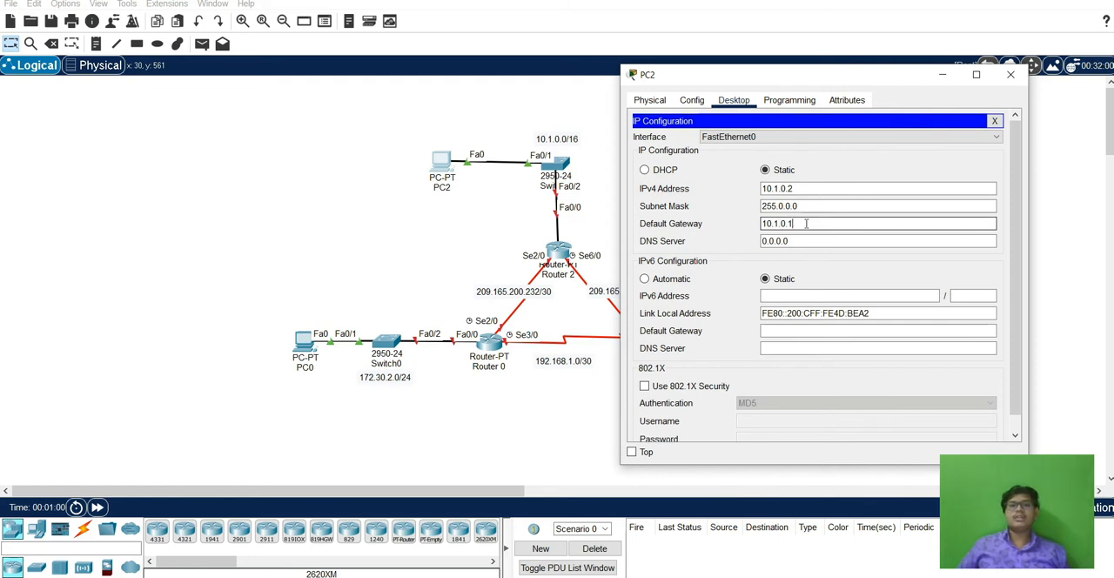
left_click(1011, 75)
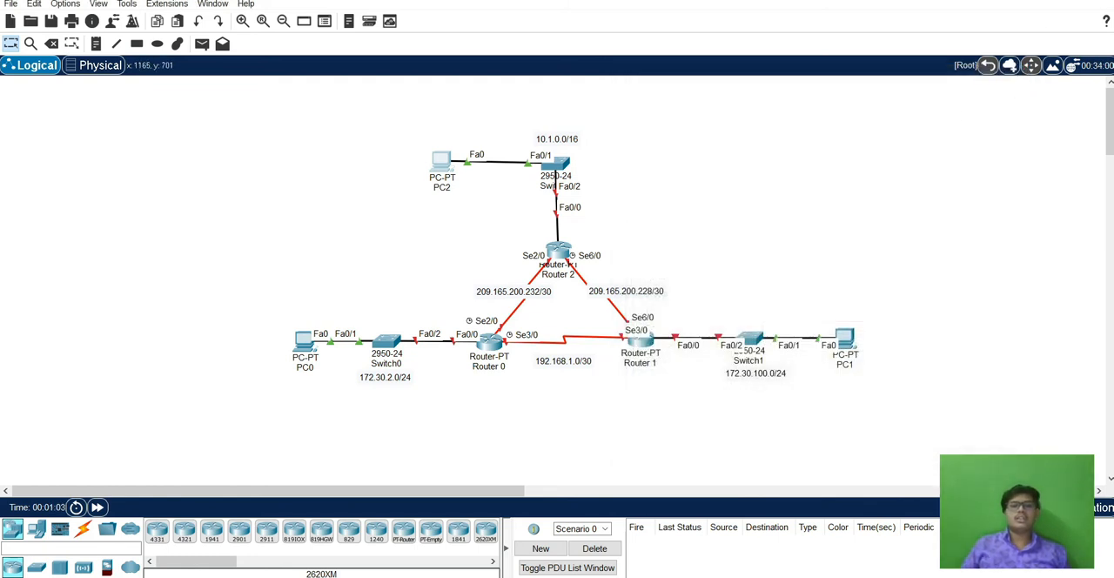
Check the RIPv2 addressing table in the Word document for the PC subnet masks, and return to Packet Tracer.
key("alt+Tab")
scroll(557, 303, "down", 3)
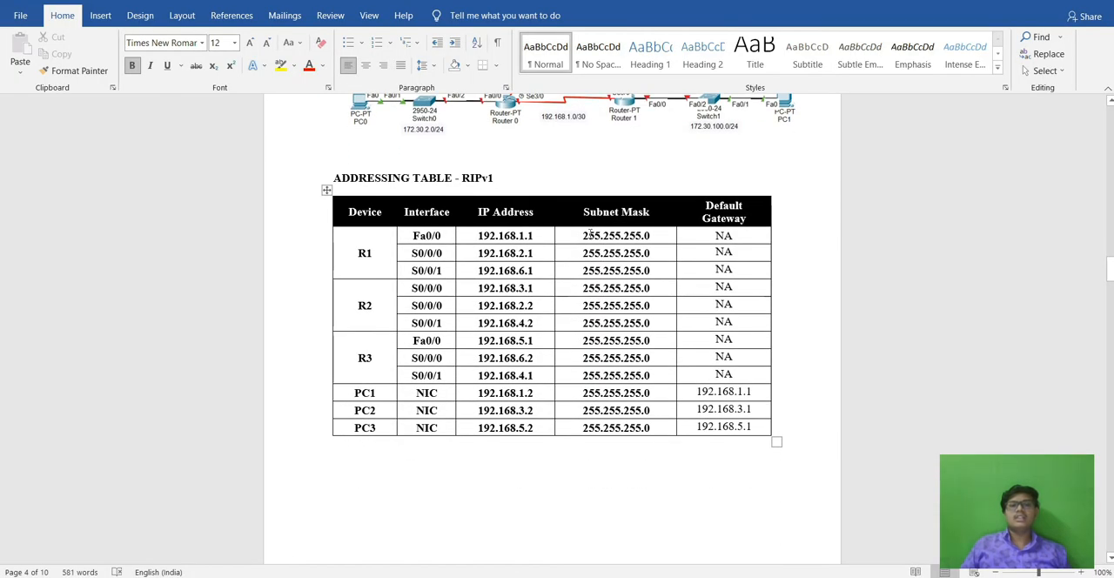
scroll(589, 234, "down", 10)
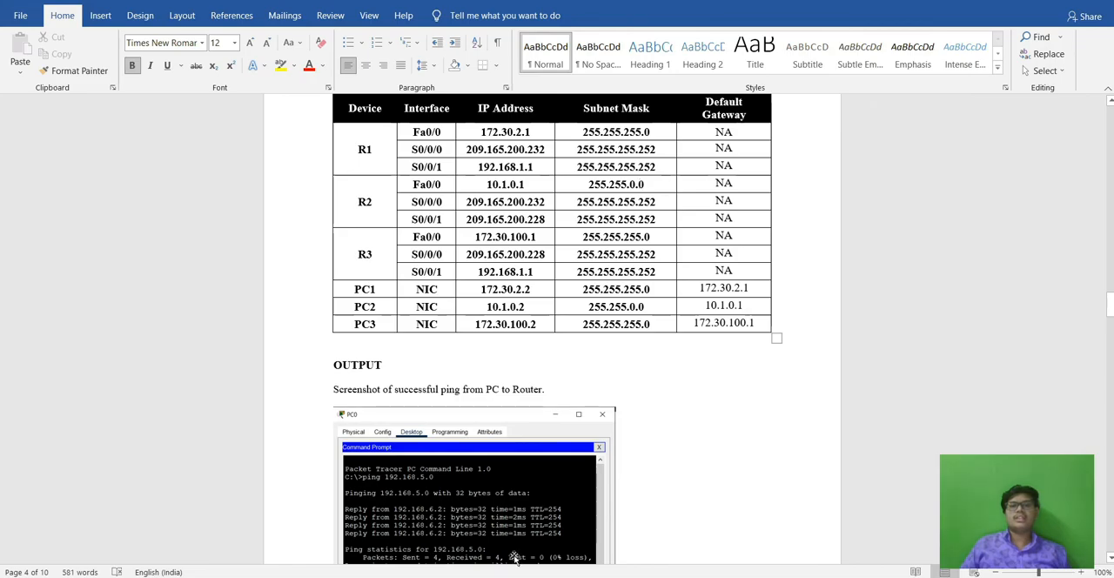
key("alt+Tab")
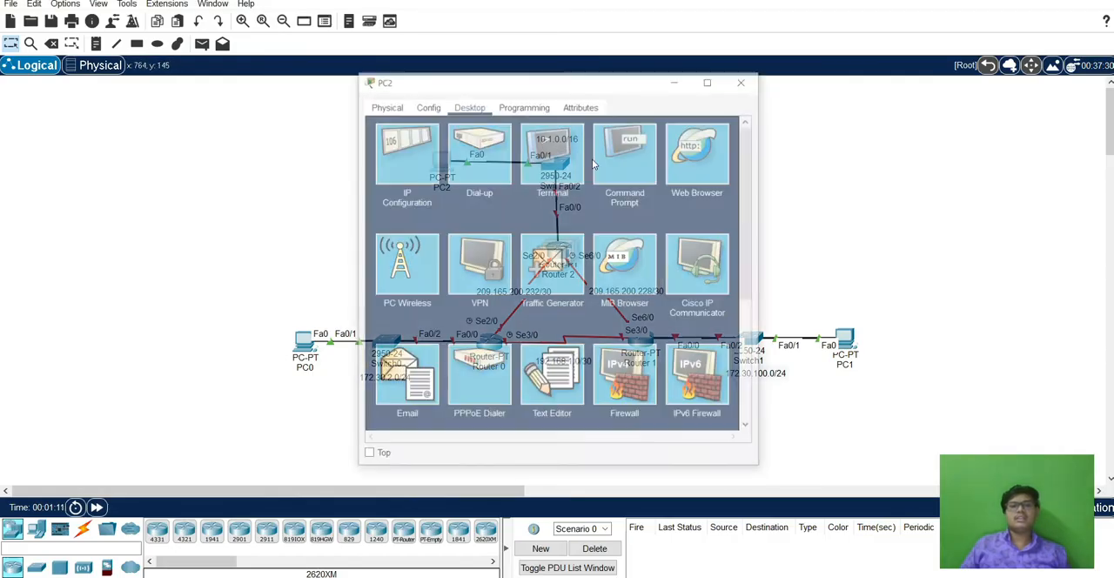
Change PC2's subnet mask to 255.255.0.0 in its IP configuration and close its window.
left_click(407, 148)
left_click(528, 210)
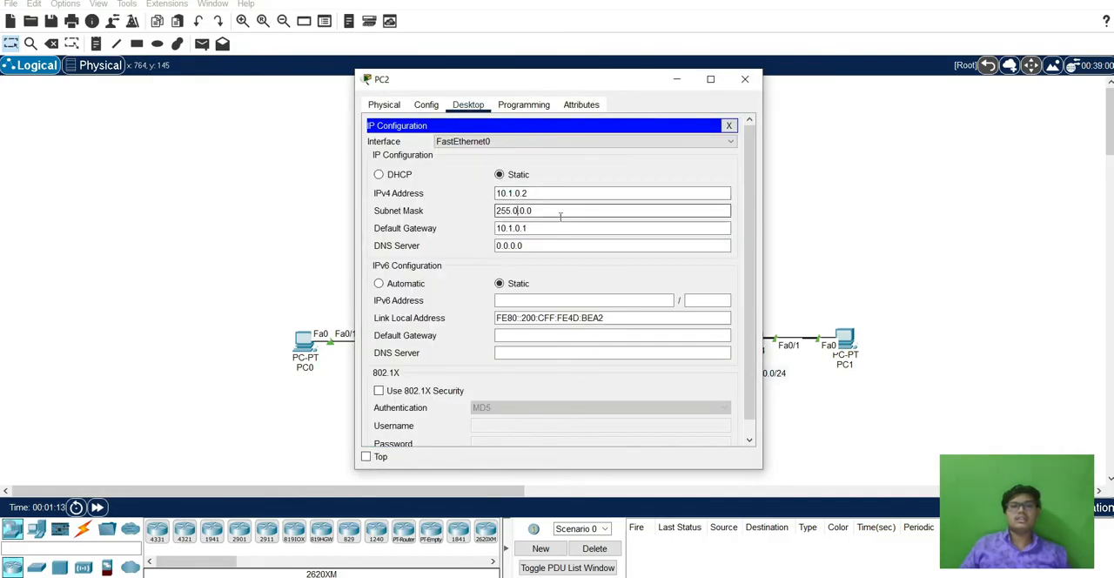
key("BackSpace")
type("255.")
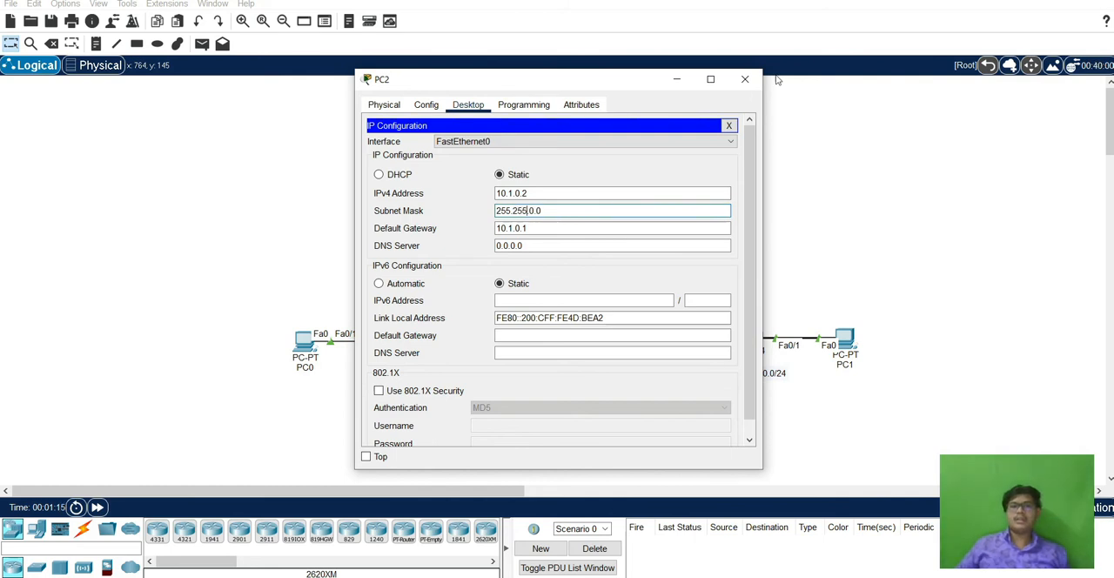
left_click(745, 80)
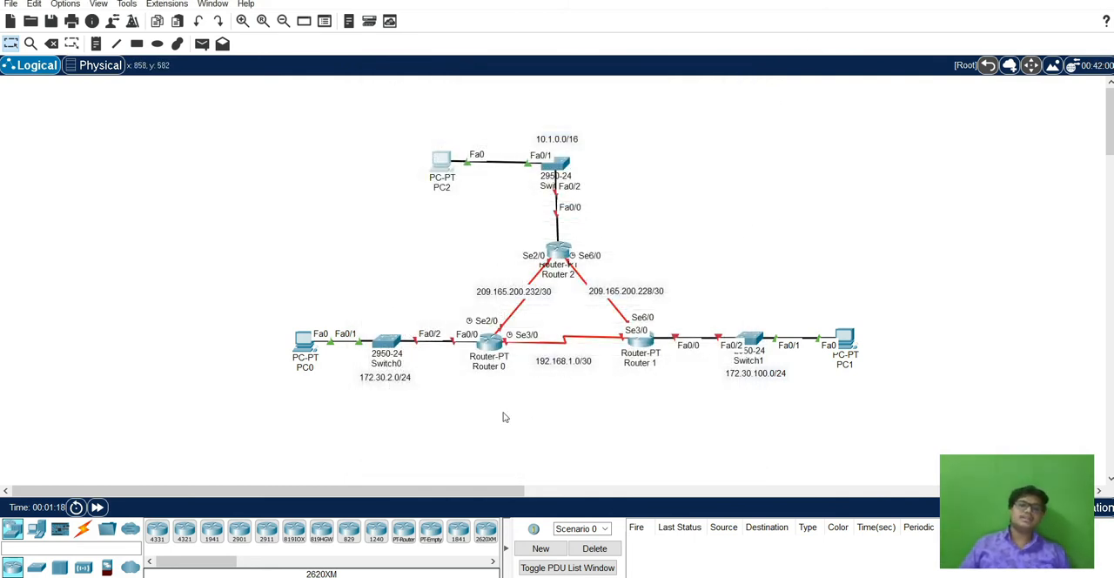
Open Router 0's command-line interface and start its console session.
left_click(491, 344)
left_click_drag(653, 81, 897, 63)
left_click(701, 88)
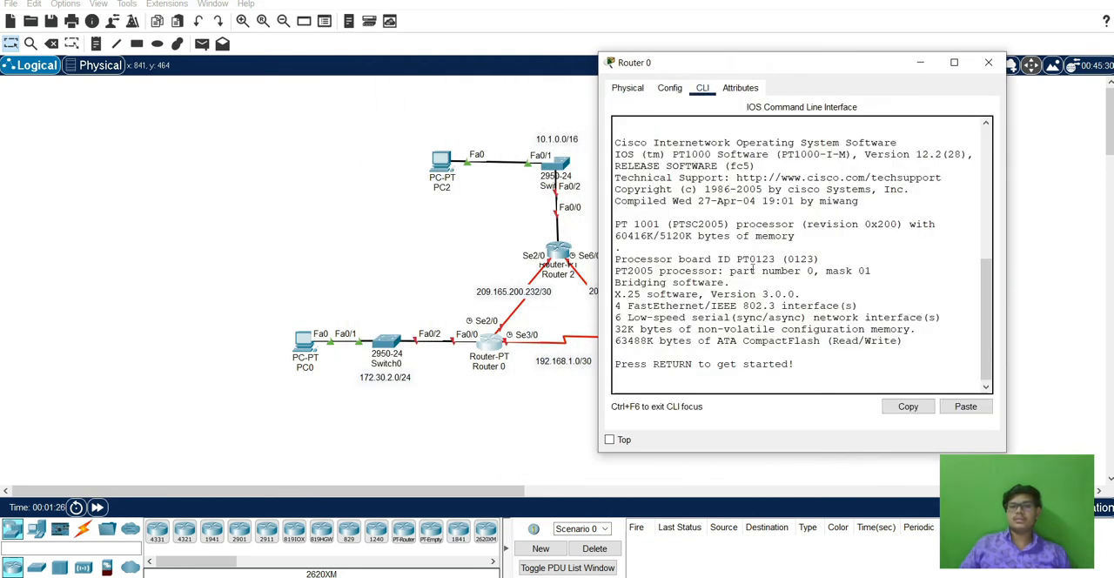
key("Return")
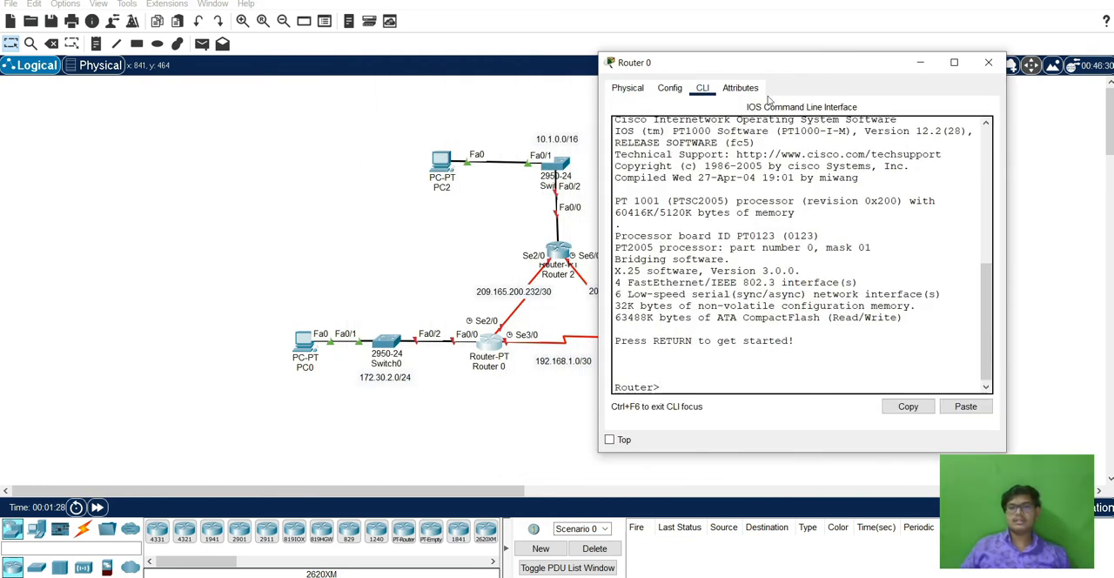
left_click_drag(774, 74, 779, 11)
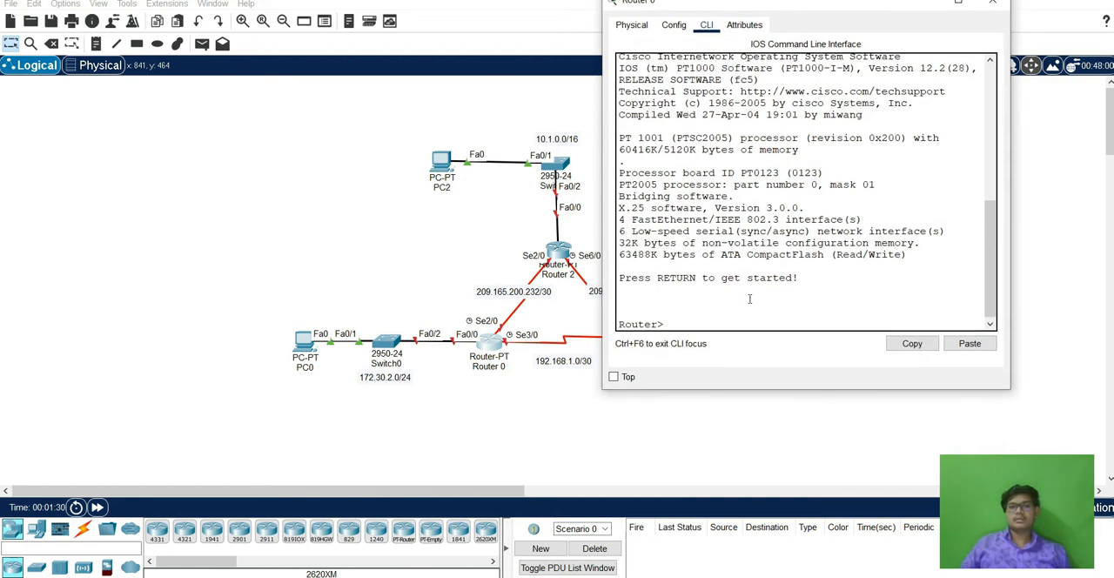
Enter global configuration mode on Router 0 and set its hostname to r1.
type("en")
key("Return")
type("con")
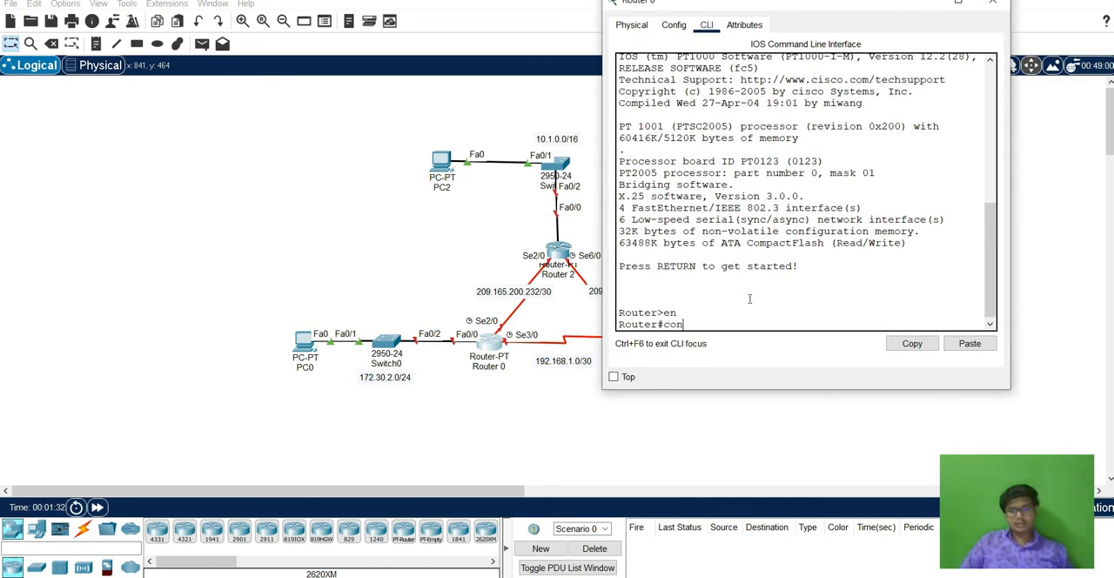
type("fig t")
key("Return")
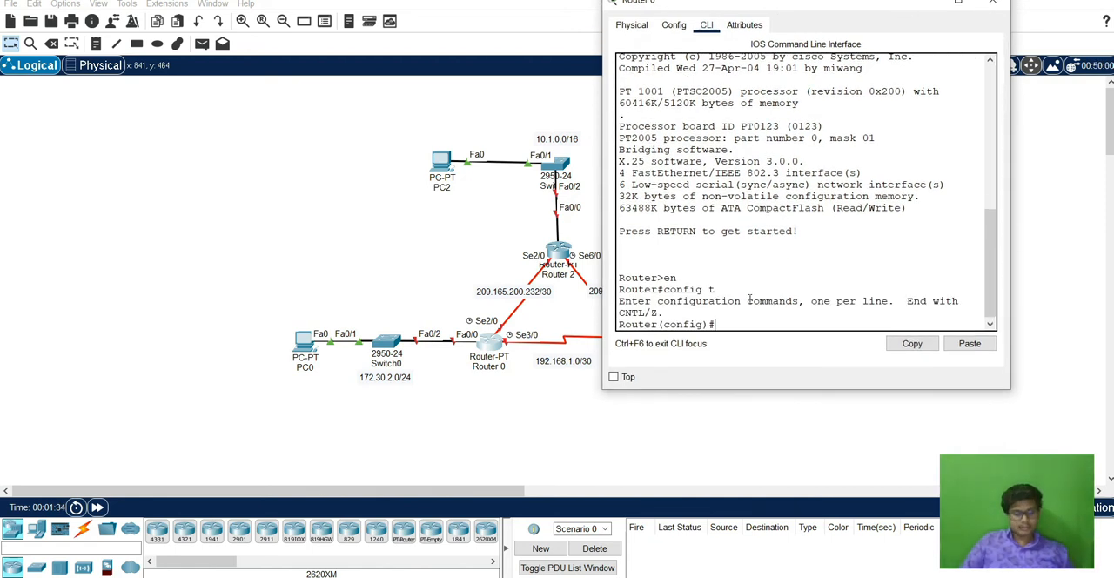
type("host ")
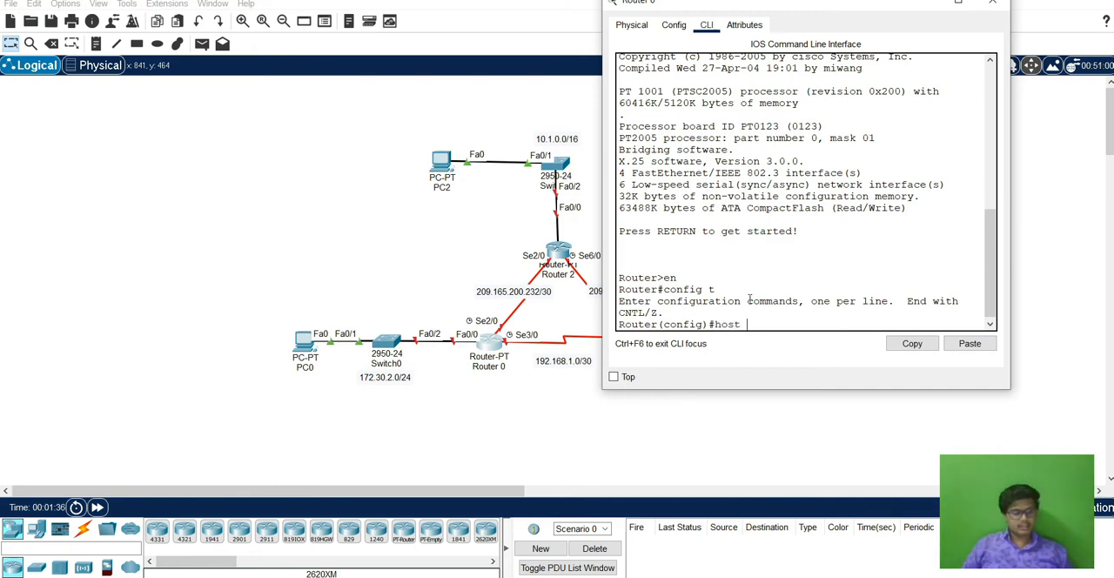
type("r1")
key("Return")
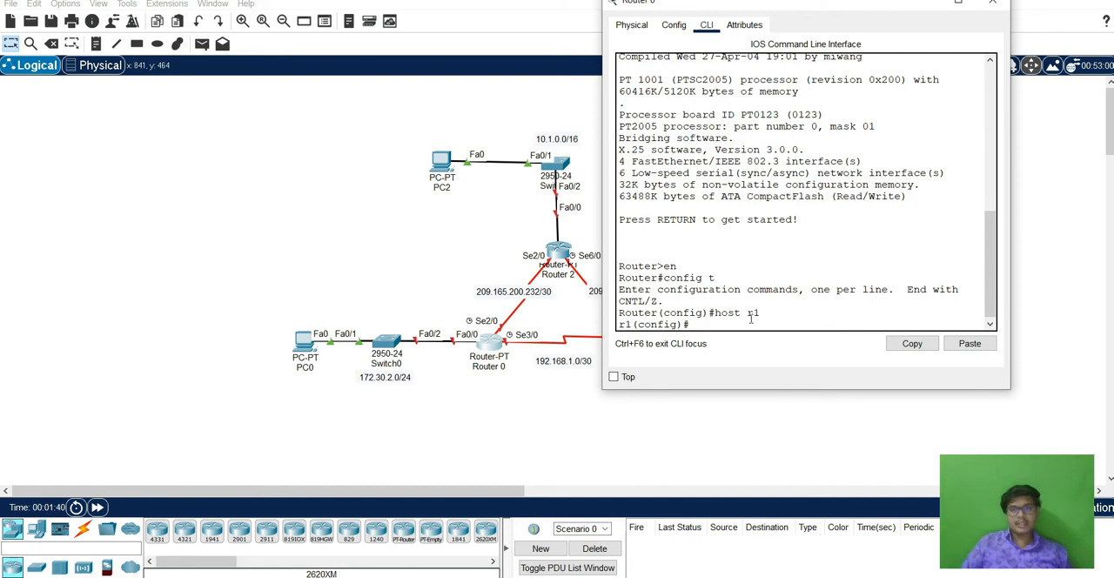
Assign 172.30.2.1 with mask 255.255.255.252 to Router 0's interface fa0/0 and enable the interface.
type("int")
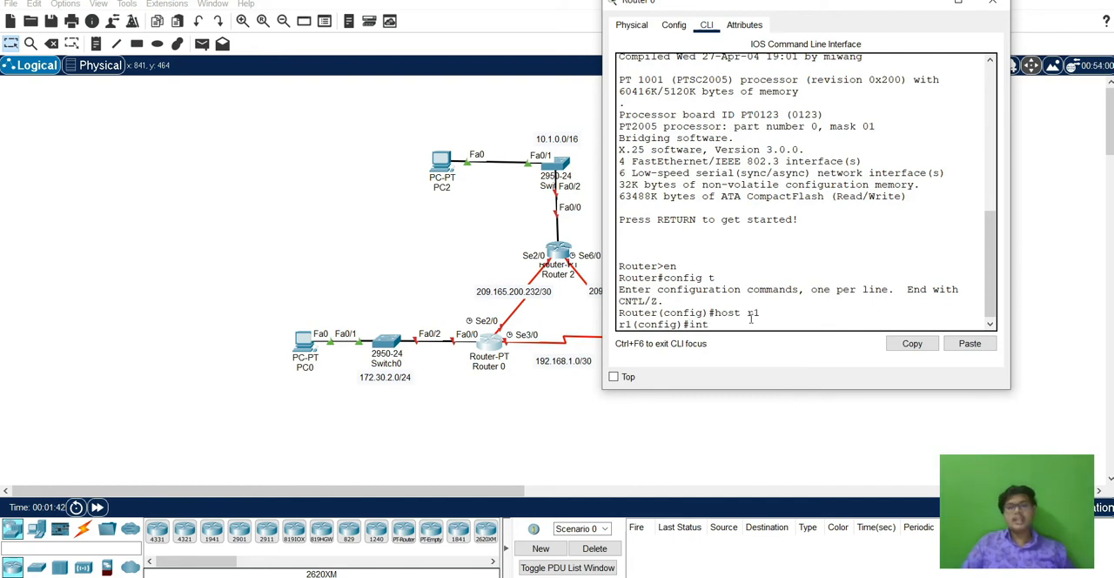
type(" fa0/0")
key("Return")
type("ip")
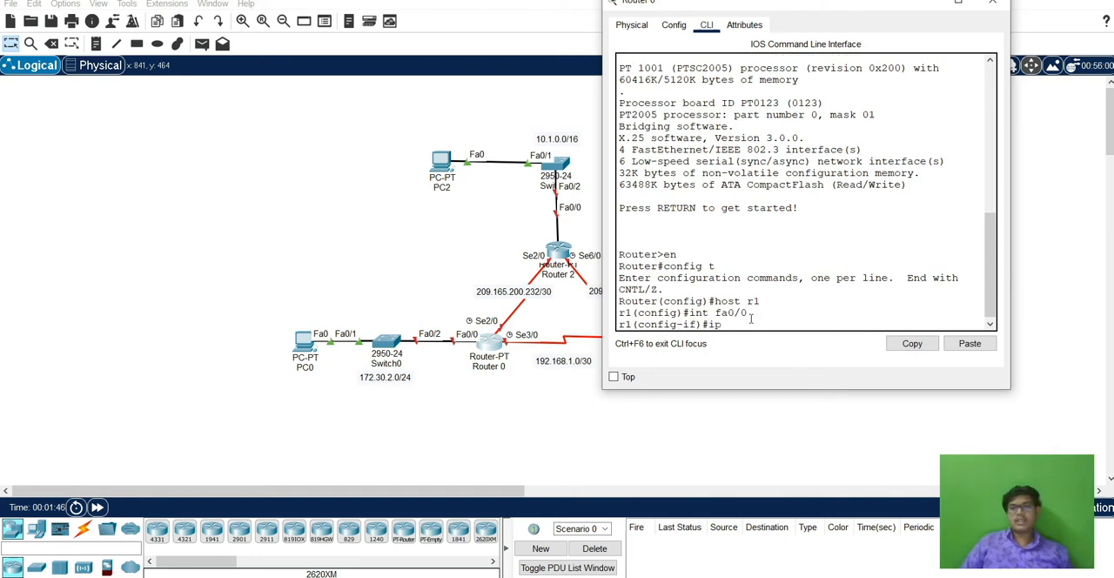
type(" add 172.30.2.1 255.")
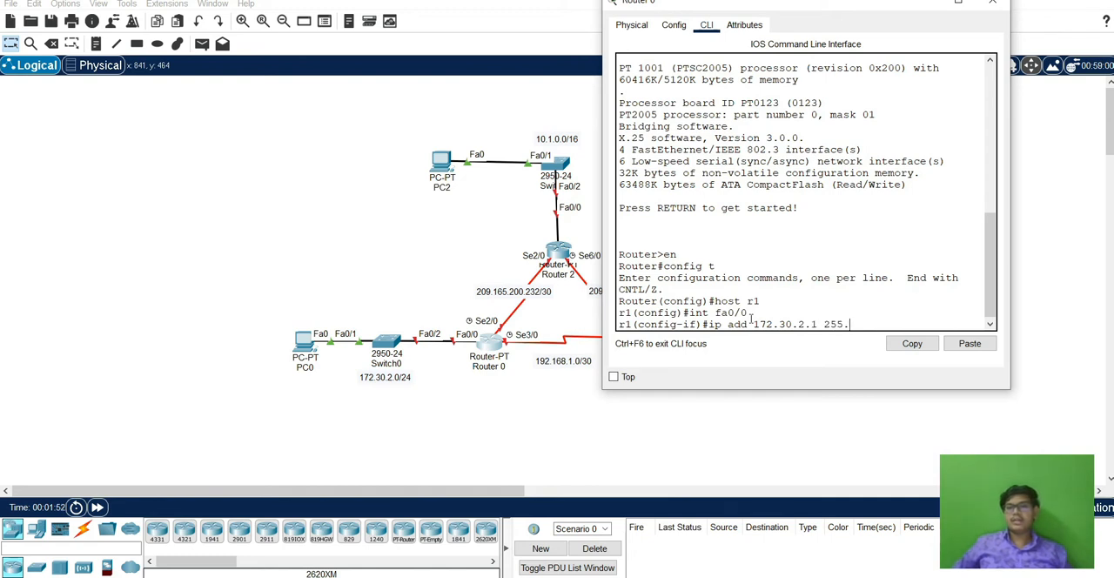
type("255.255.252")
key("Return")
type("no sh")
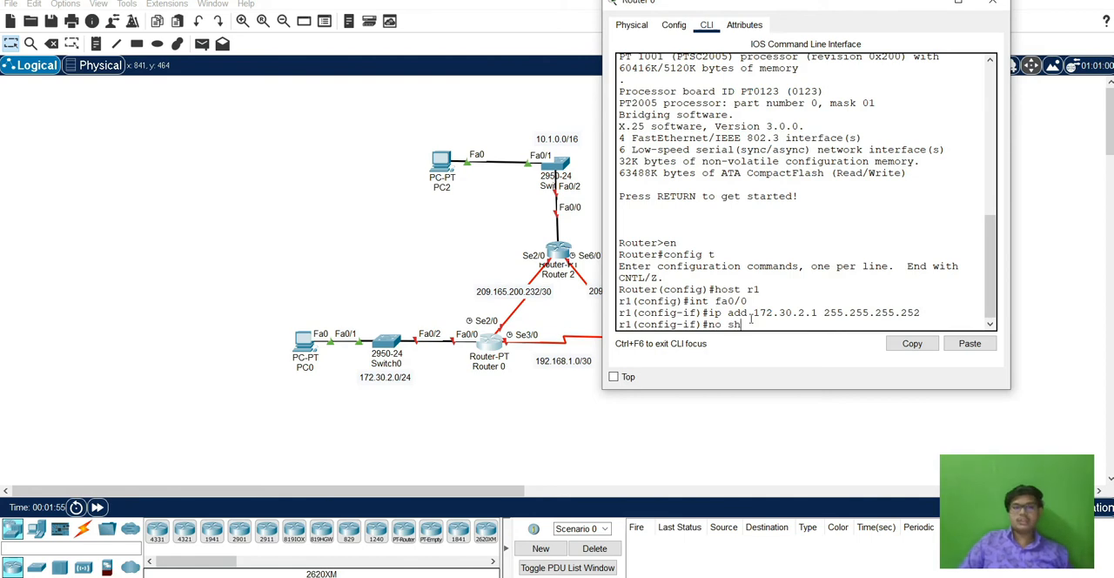
key("Return")
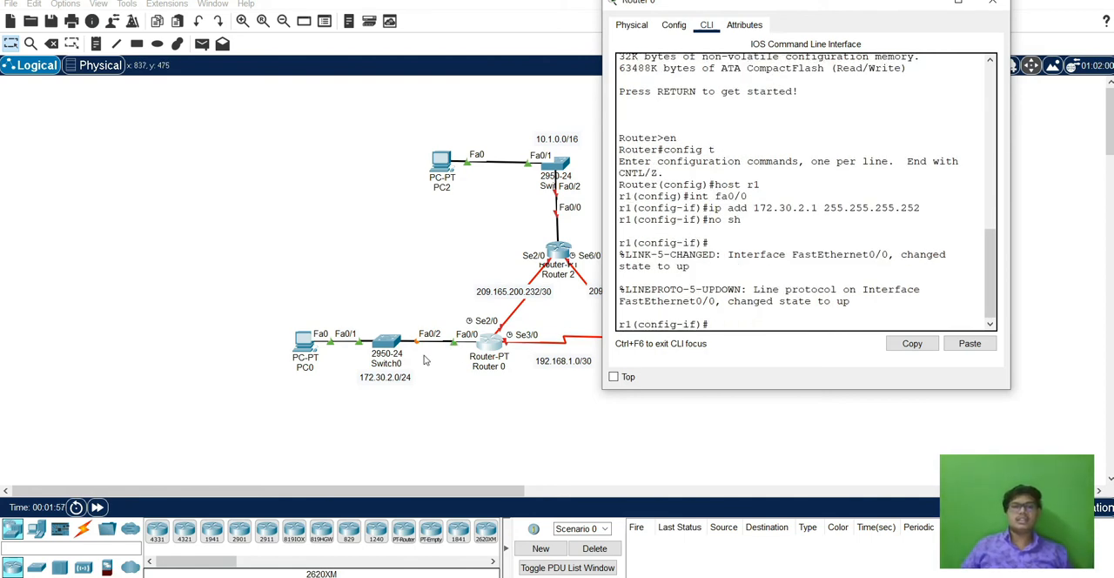
Assign 209.165.200.233 with mask 255.255.255.252 to Router 0's interface se2/0 and enable the interface.
type("int se2/0")
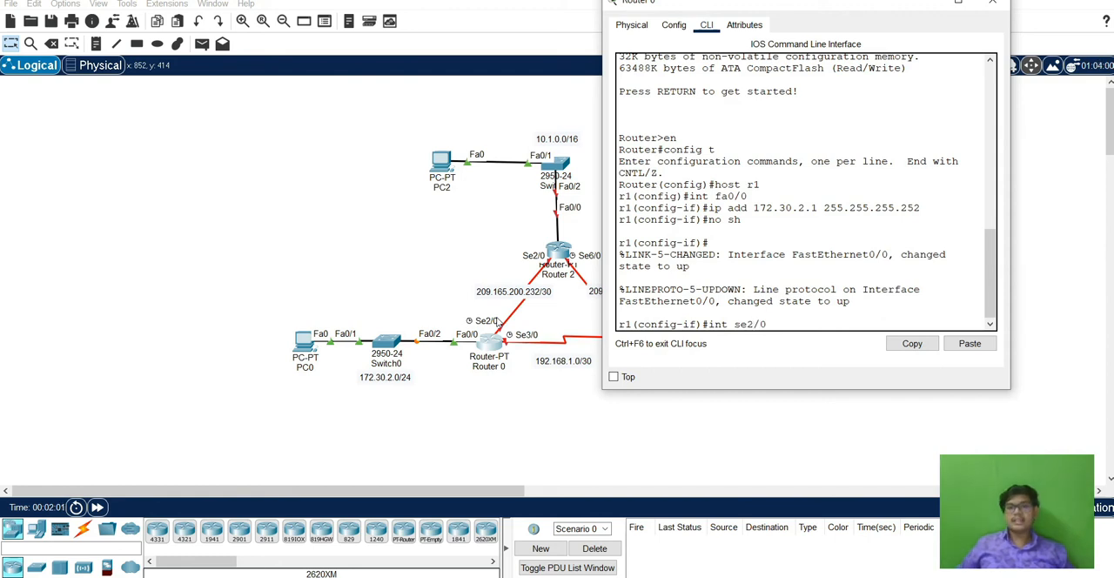
key("Return")
type("ip add 20")
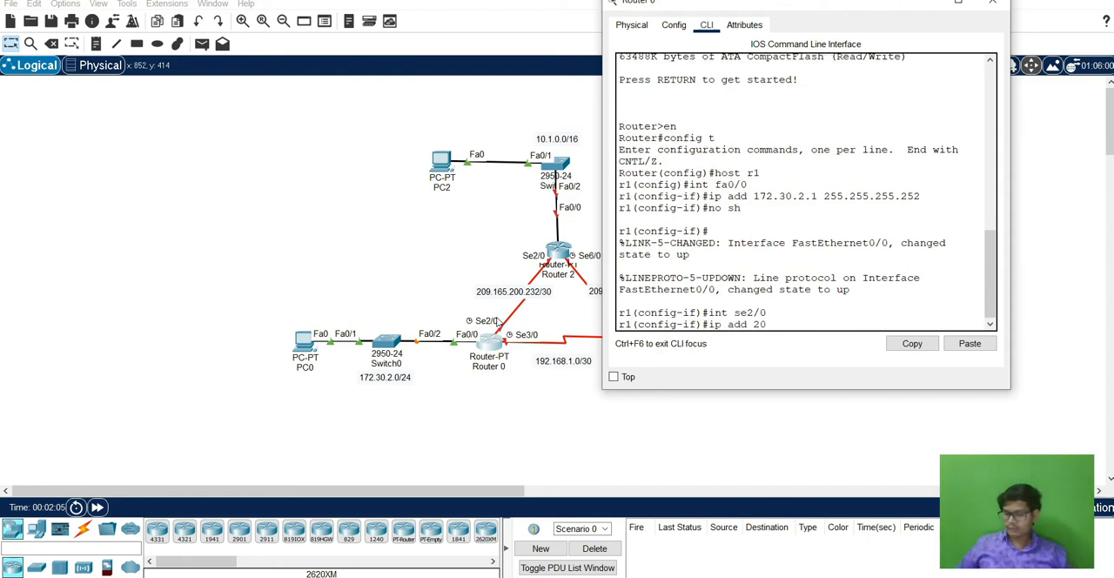
type("9.165.200.23")
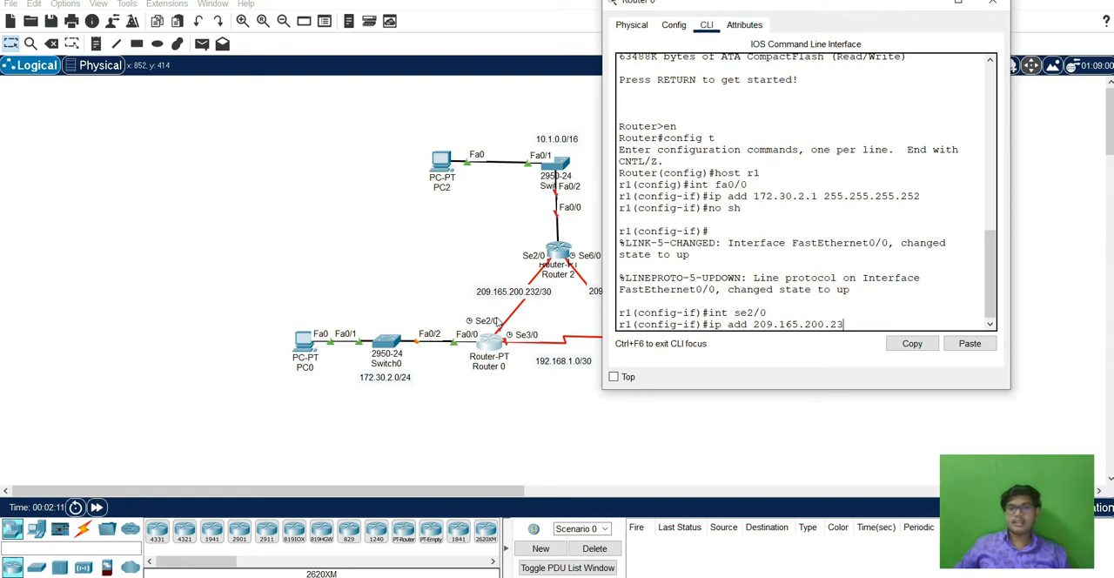
type("3 255.")
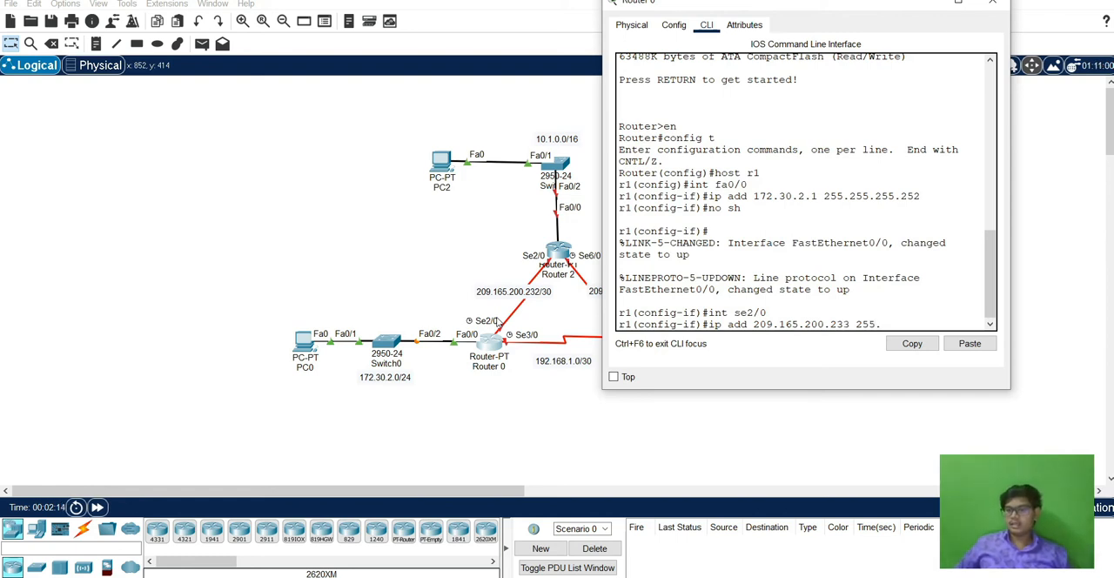
type("255.25")
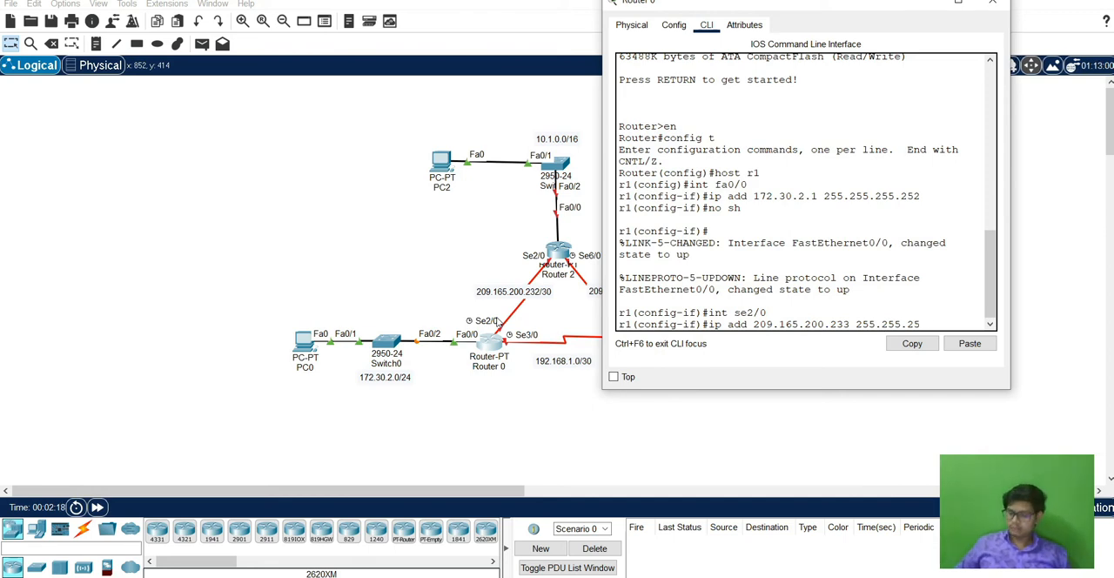
type("55.252")
key("Return")
type("no sh")
key("Return")
key("Return")
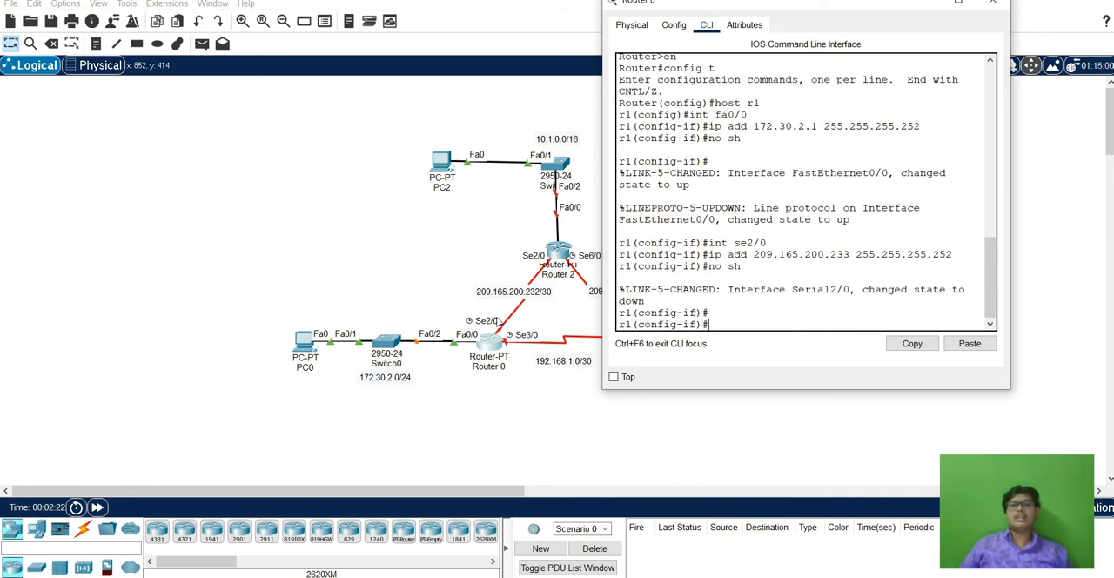
Assign 192.168.1.1 with mask 255.255.255.252 to Router 0's interface se3/0 and enable the interface.
type("int")
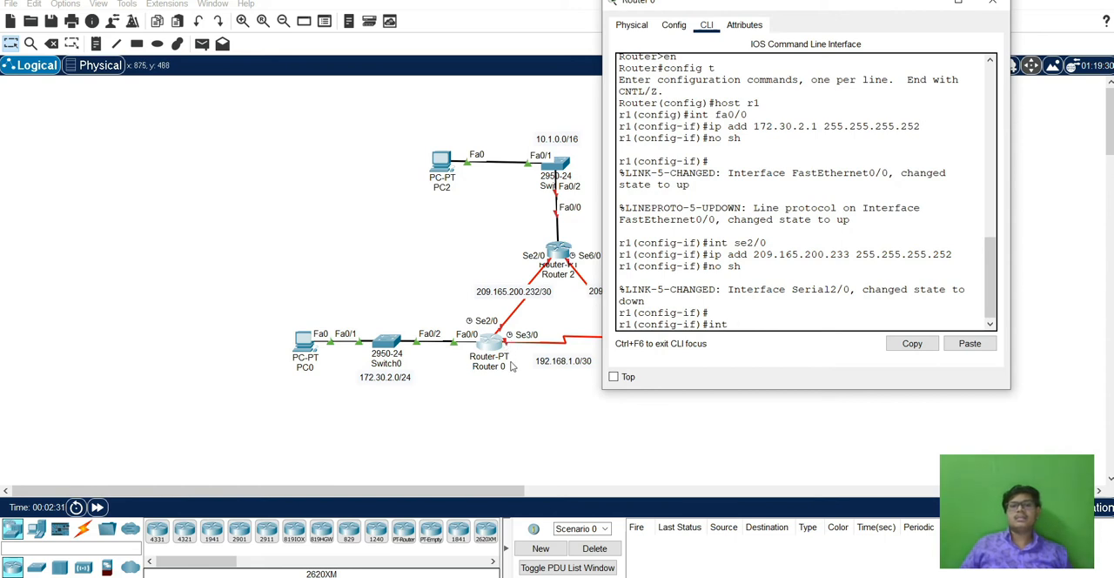
type("se3/0")
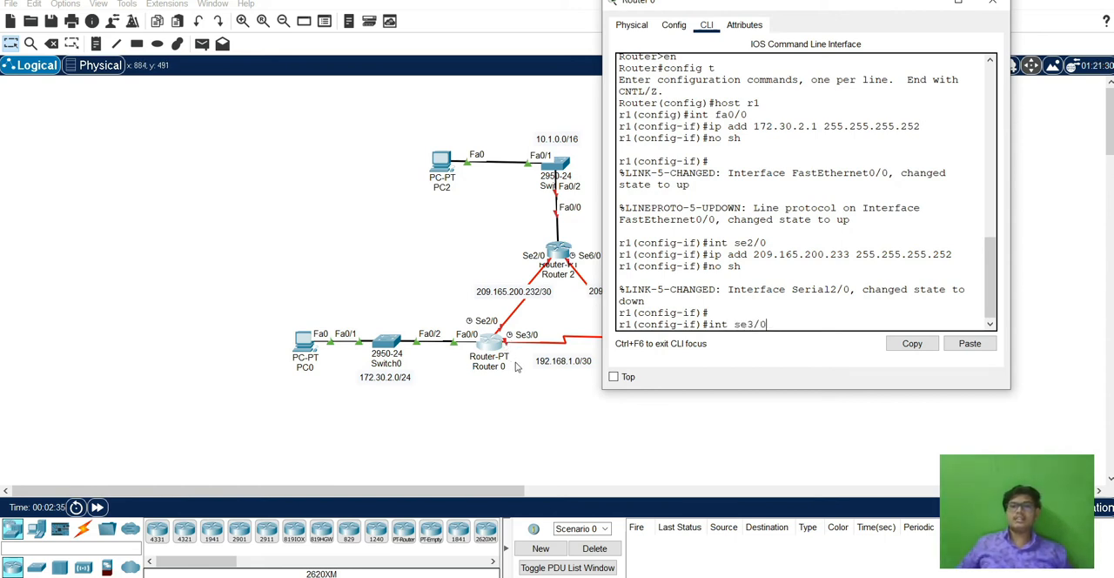
key("Return")
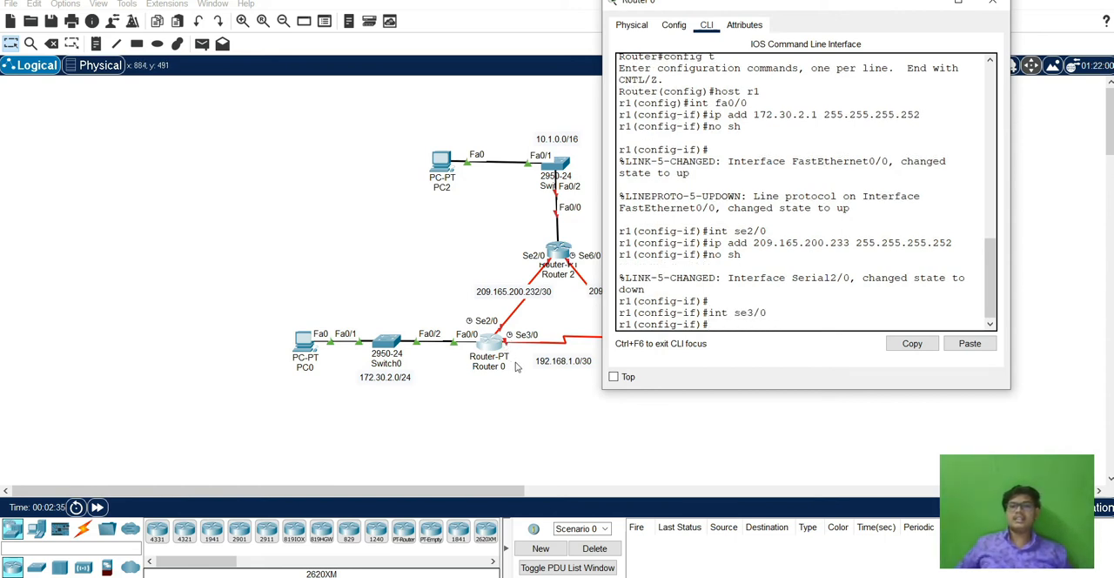
type("ip add")
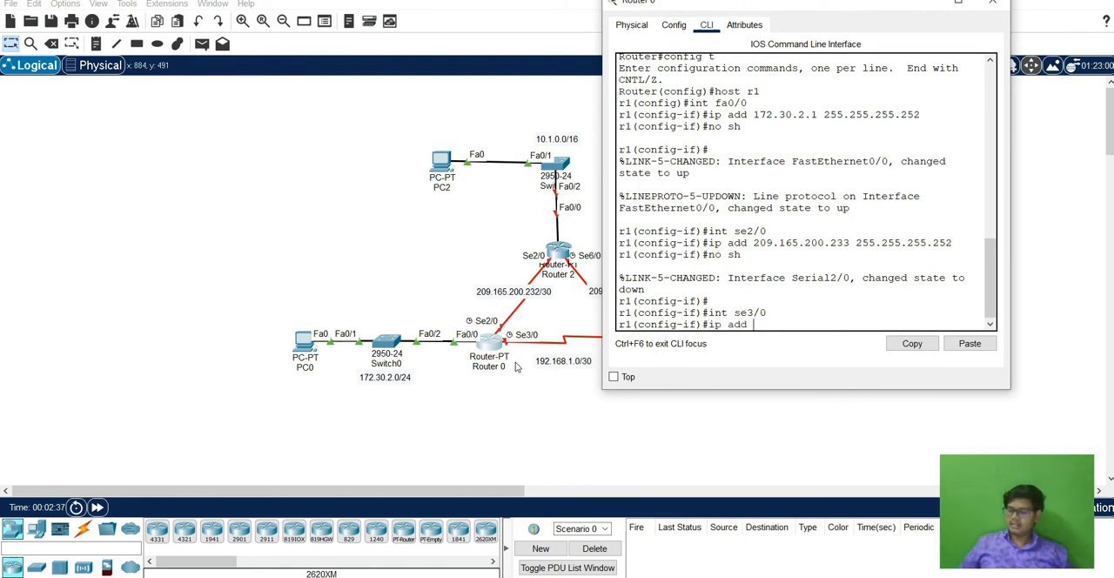
type(" 192.16")
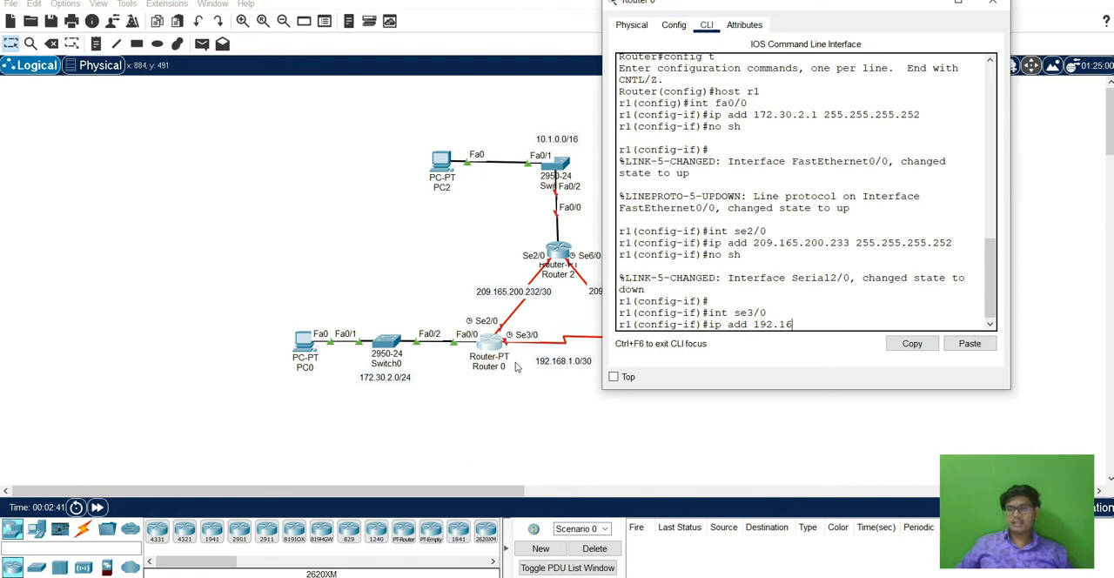
type("8.1.1")
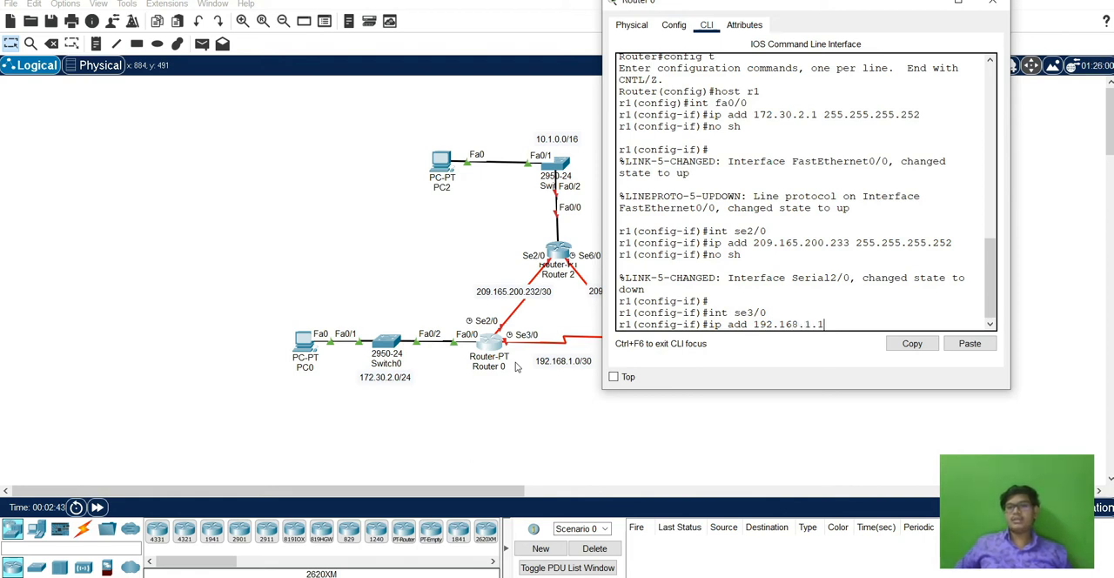
type(" 25")
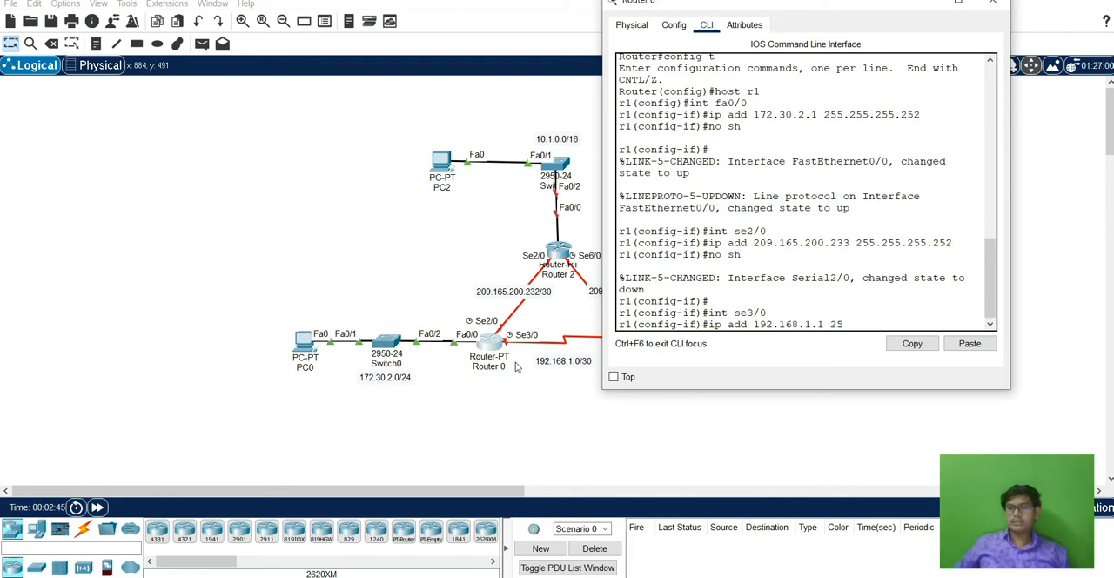
type("5.255.")
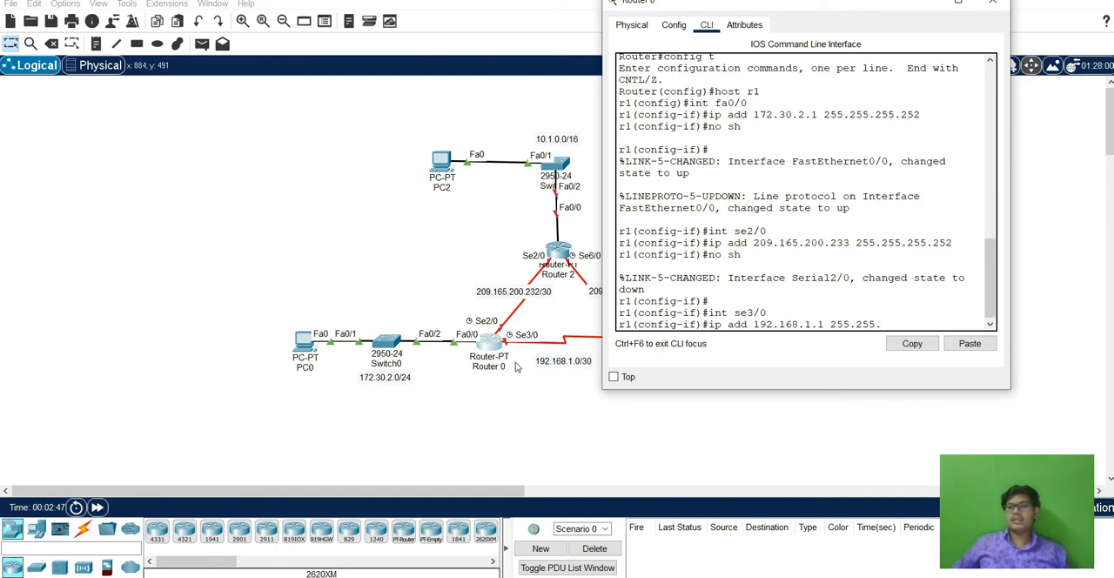
type("255.252")
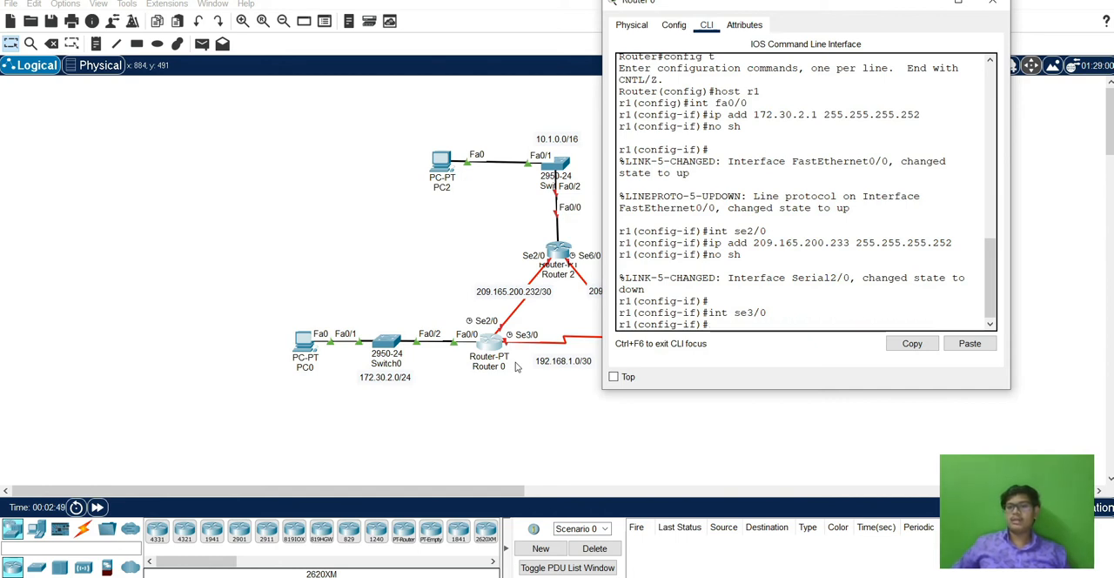
key("Return")
type("no sh")
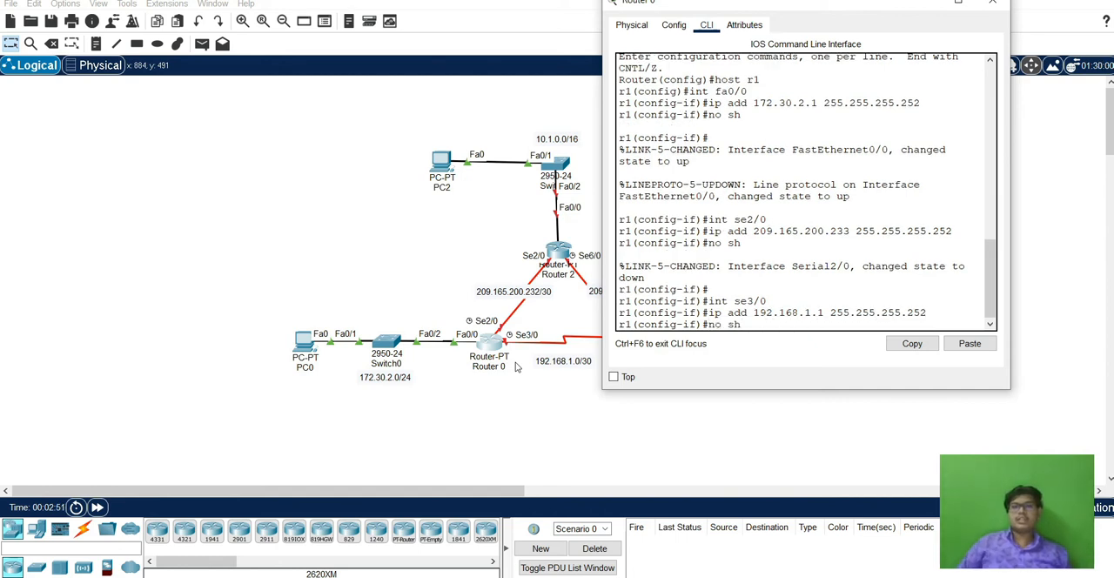
key("Return")
Exit all configuration levels and the console session on Router 0, and close the router window.
type("exit")
key("Return")
type("exit")
key("Return")
type("exit")
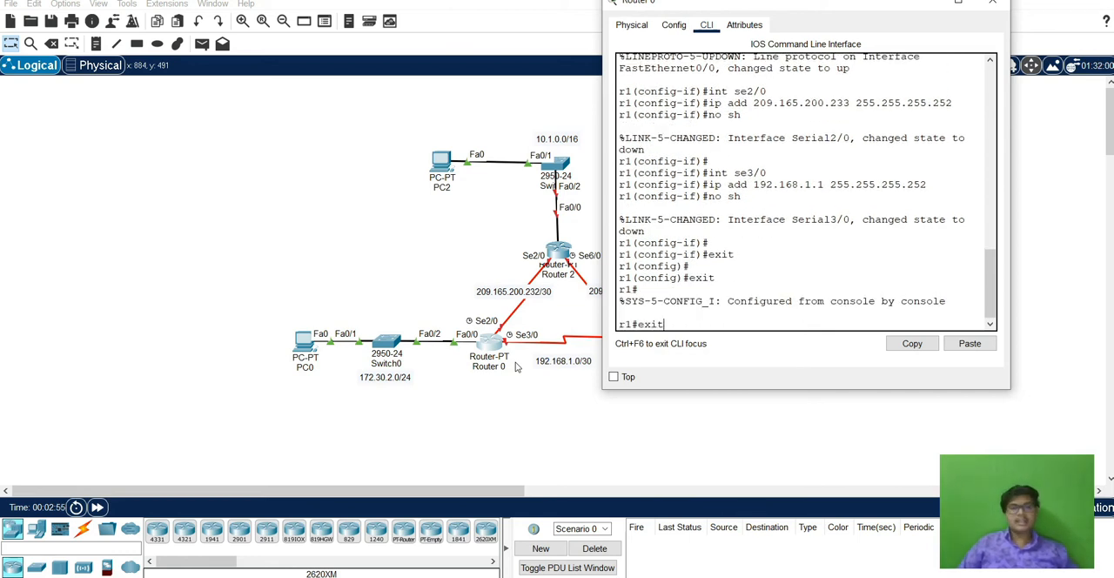
key("Return")
key("Return")
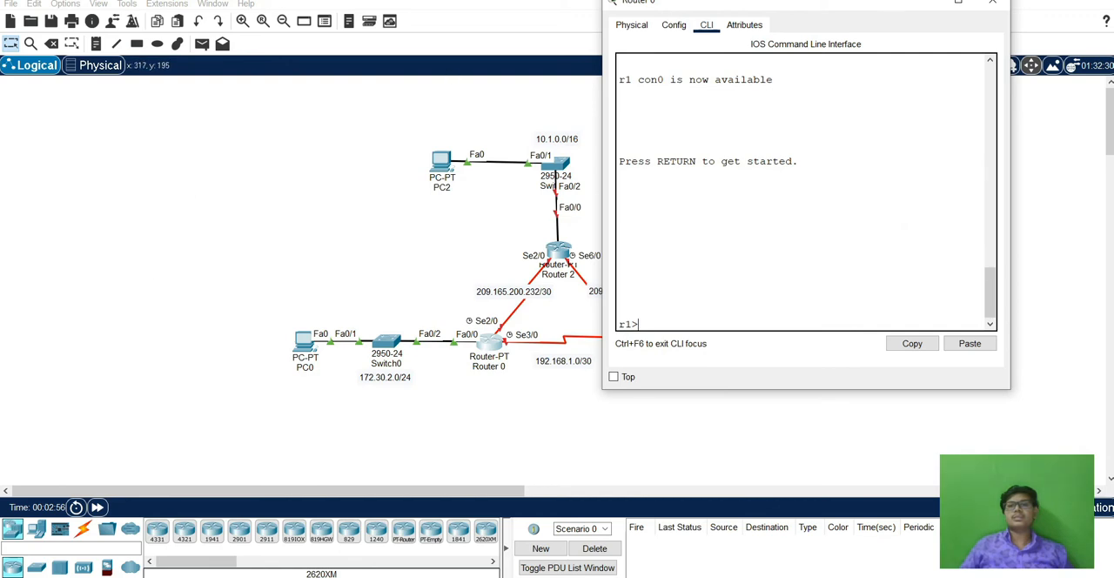
left_click_drag(906, 9, 892, 26)
left_click(979, 16)
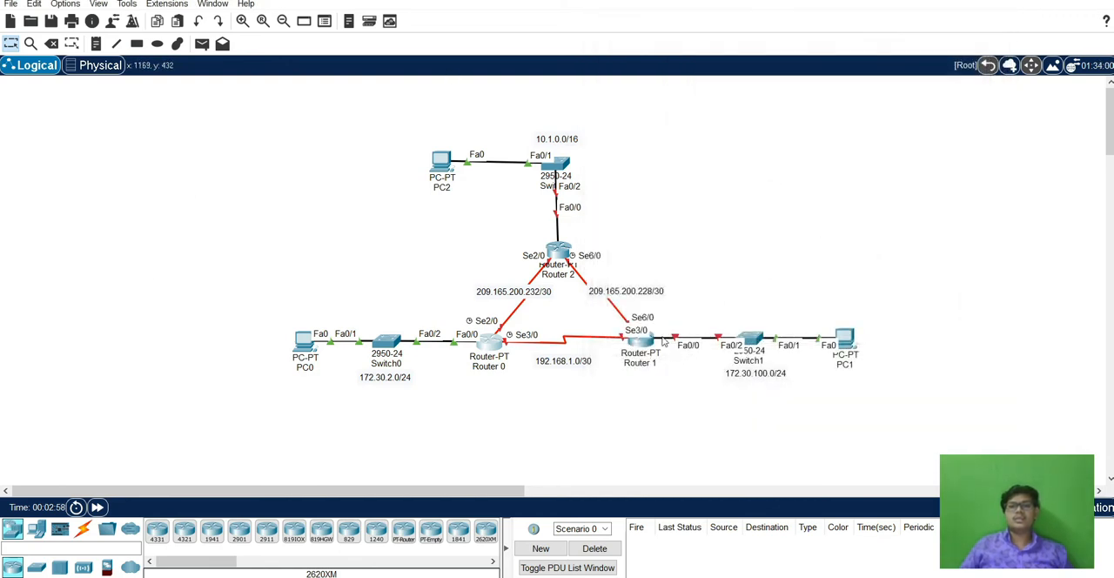
left_click(644, 348)
left_click(744, 79)
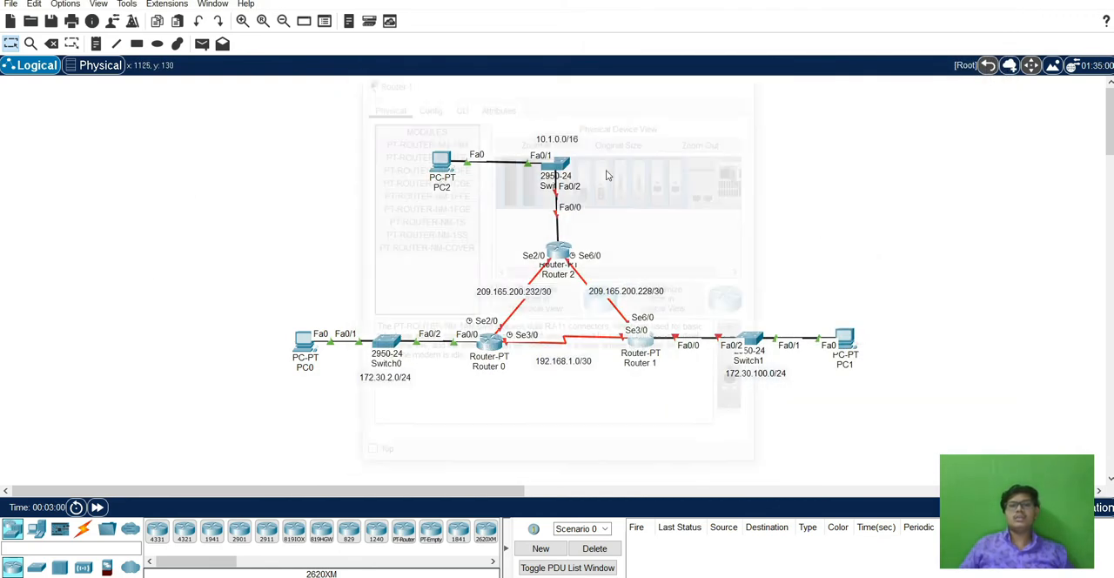
Open Router 2's command line, enter global configuration mode, and set the hostname to r2.
left_click(564, 250)
left_click_drag(594, 90, 883, 53)
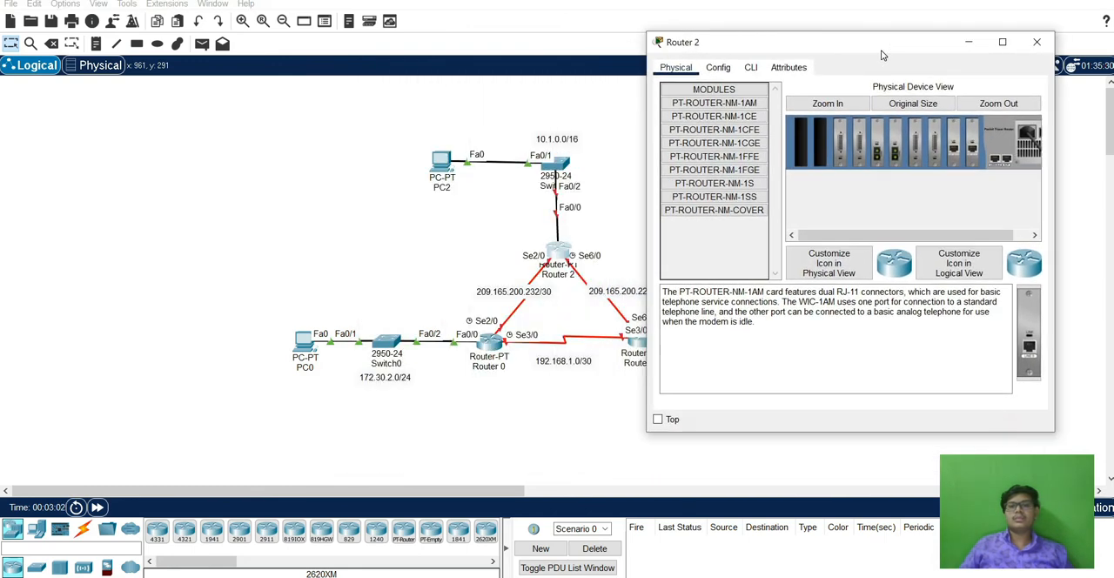
left_click(753, 67)
left_click(779, 356)
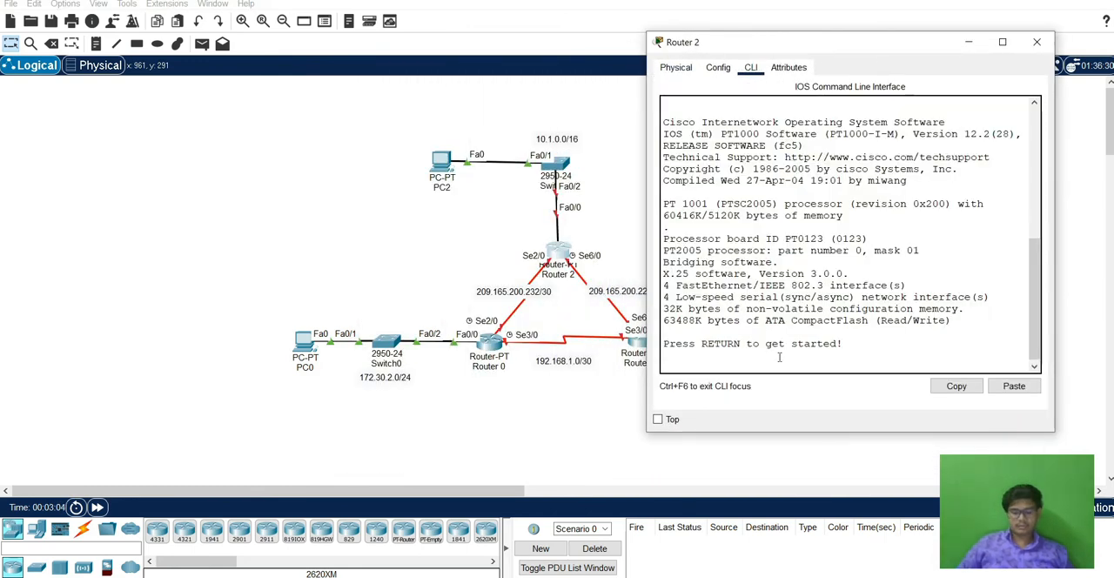
key("Return")
type("en")
key("Return")
type("config t")
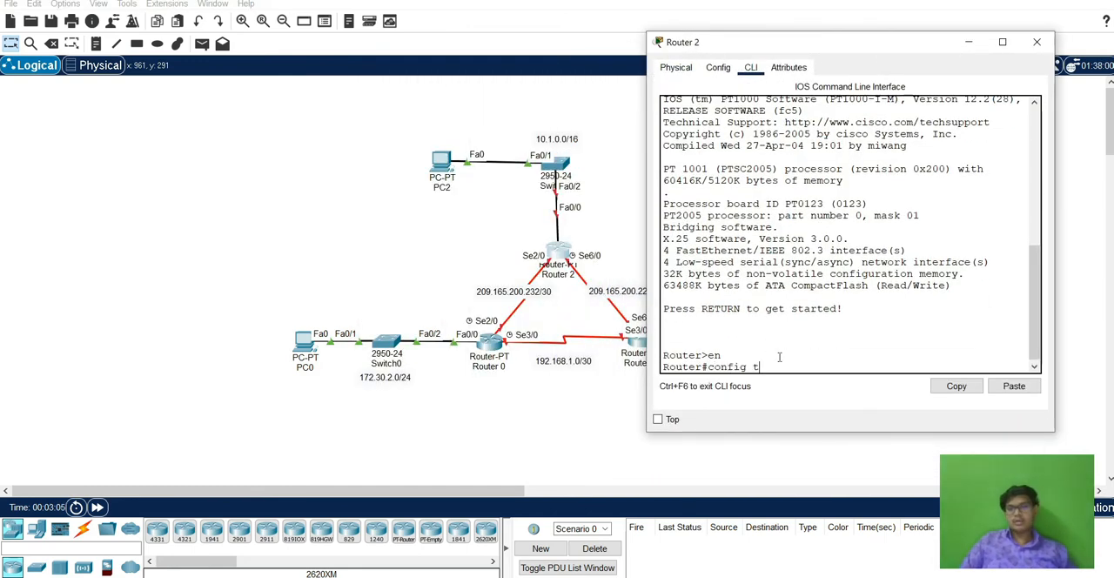
key("Return")
type("host r2")
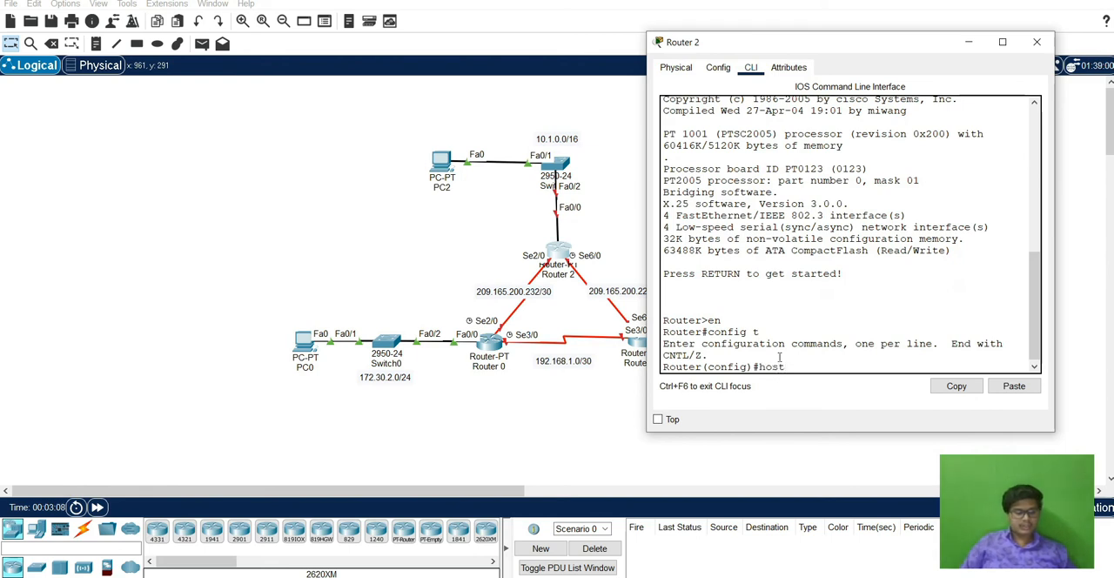
key("Return")
Assign 10.1.0.1 with mask 255.255.0.0 to Router 2's interface fa0/0 and enable the interface.
type("in")
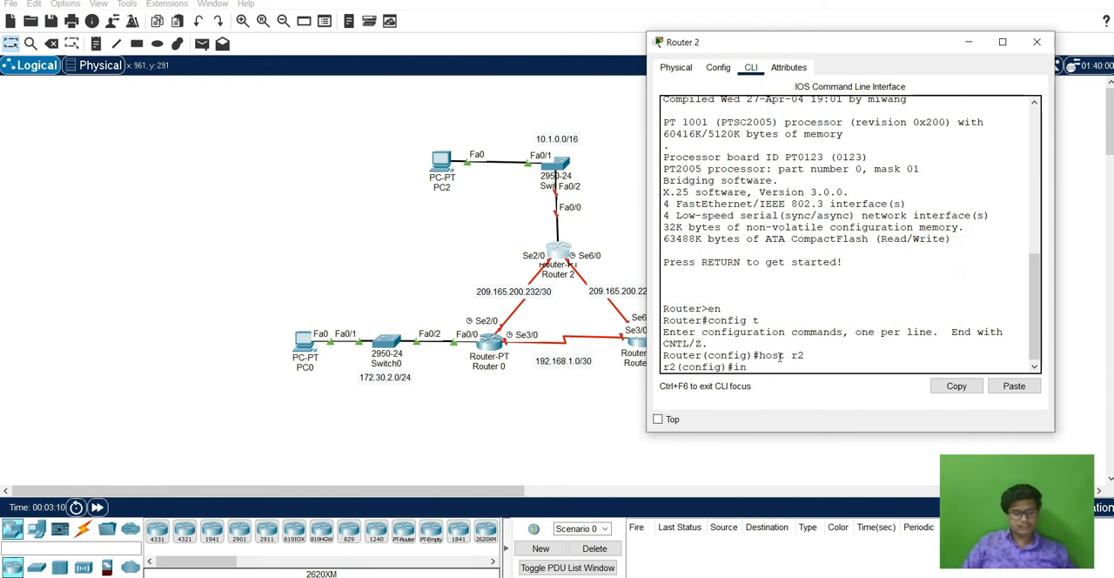
type("t fa0/0")
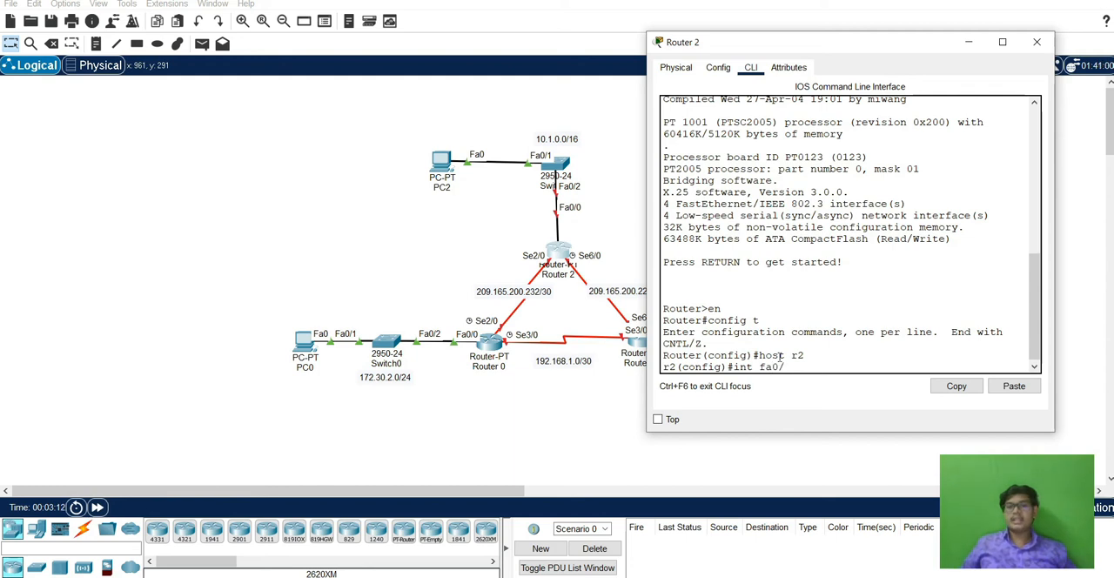
key("Return")
type("ip add 10")
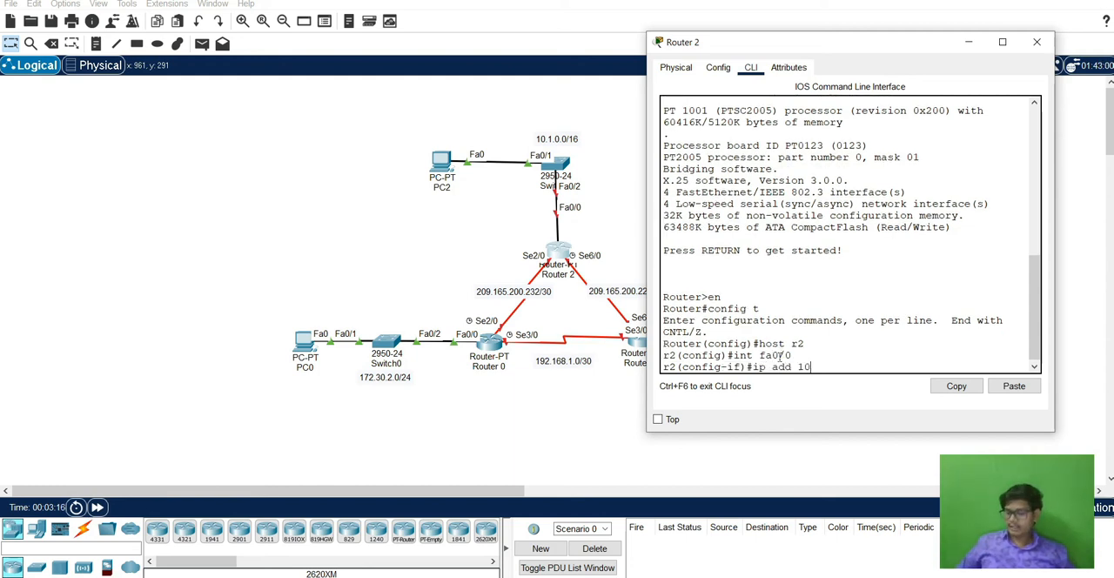
type(".1.")
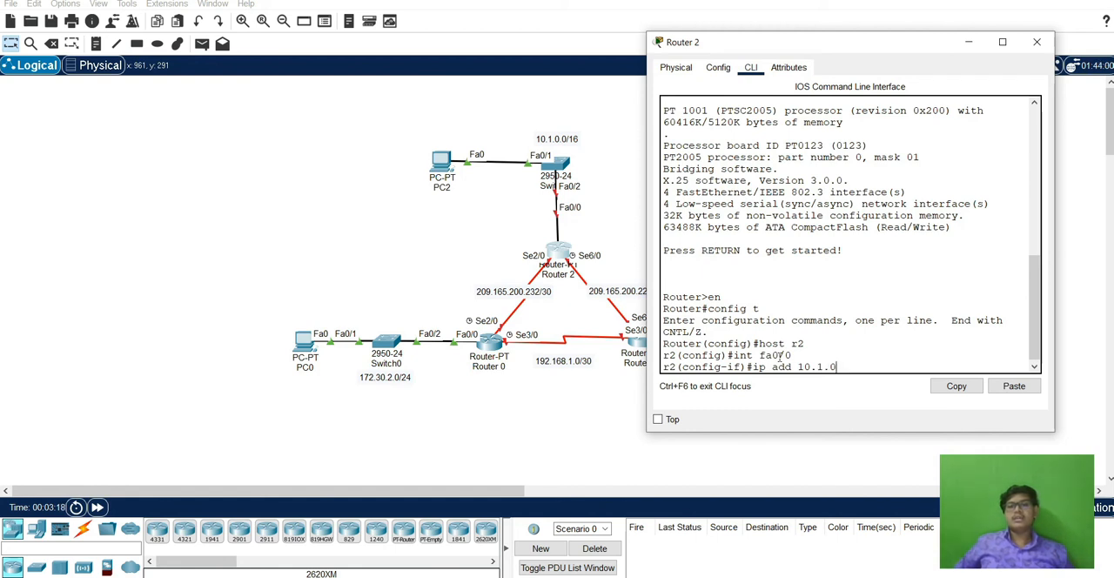
type("0.1 25")
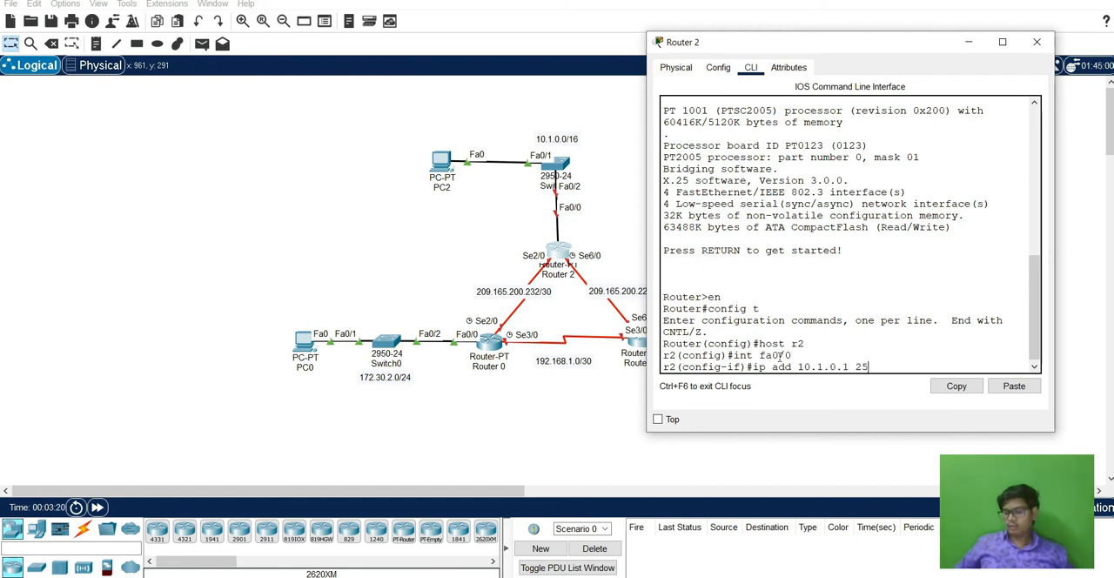
type("5.255.0.0")
key("Return")
type("no sh")
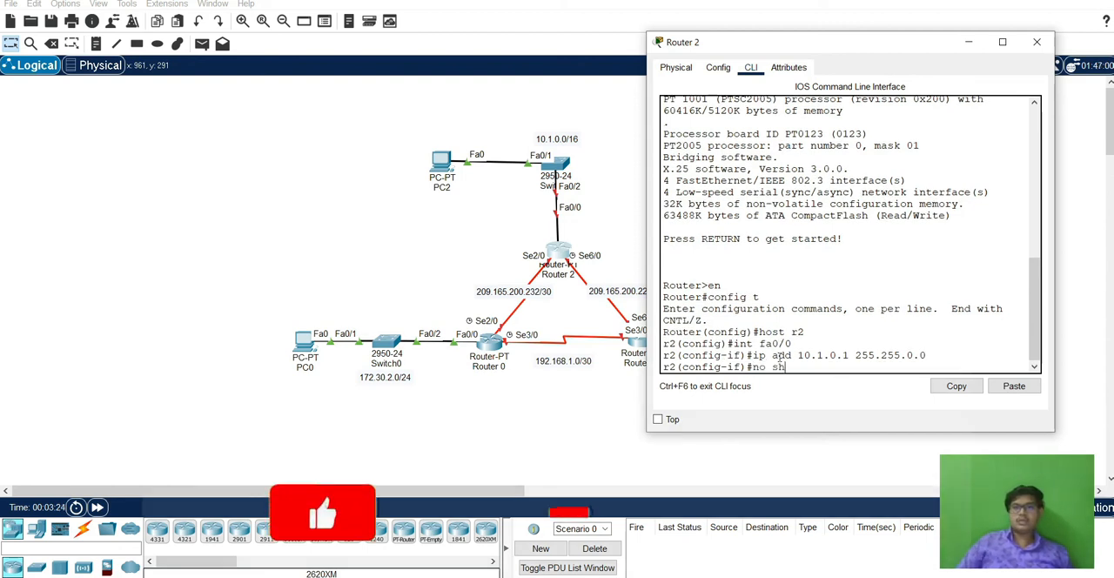
key("Return")
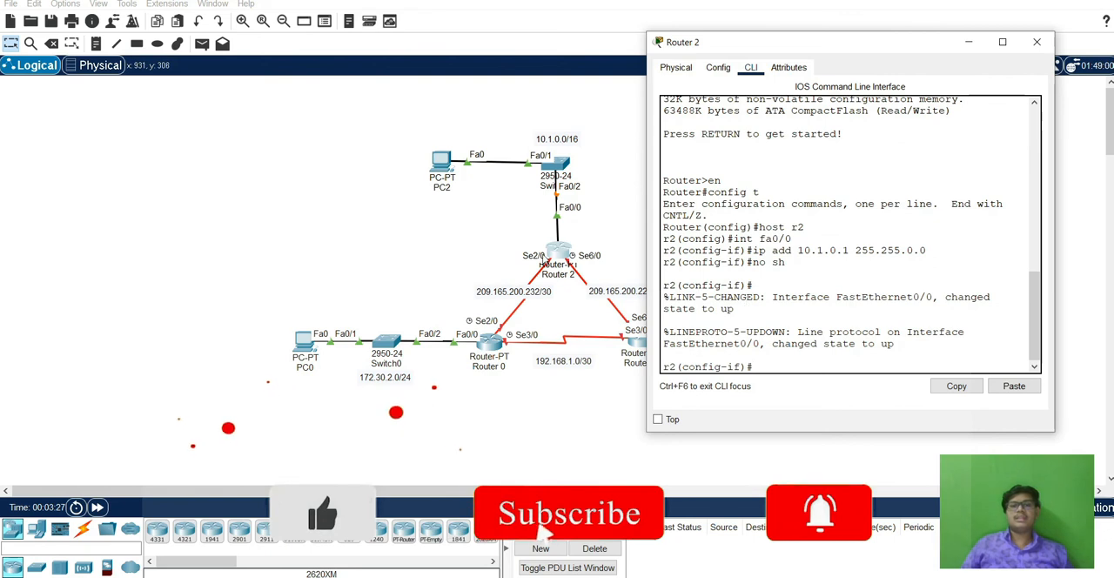
Assign 209.165.200.234 with mask 255.255.255.252 to Router 2's interface se2/0 and enable the interface.
type("int se")
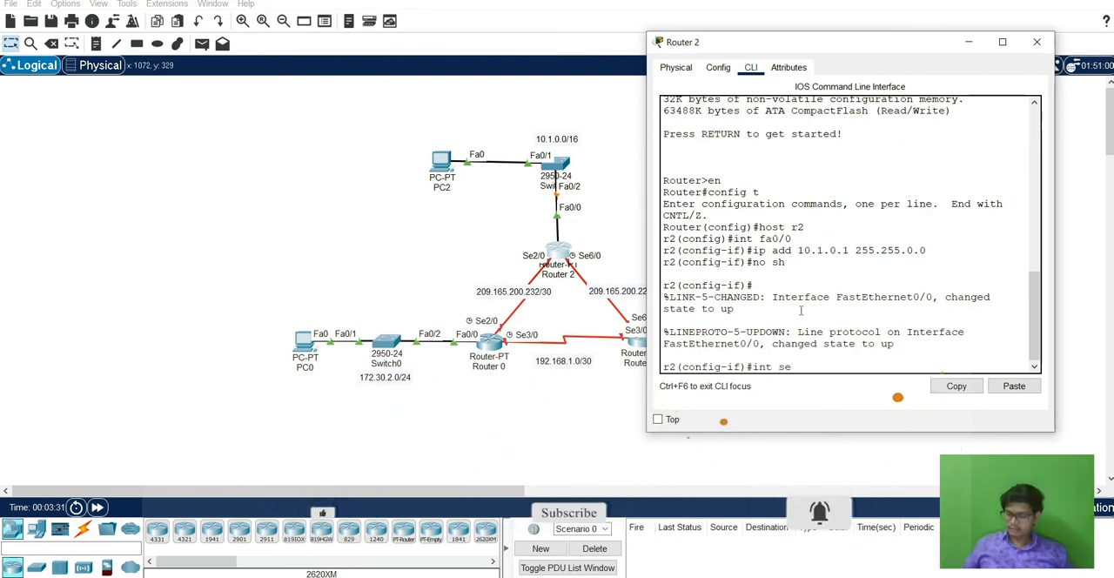
type("2/0")
key("Return")
type("ip add 20")
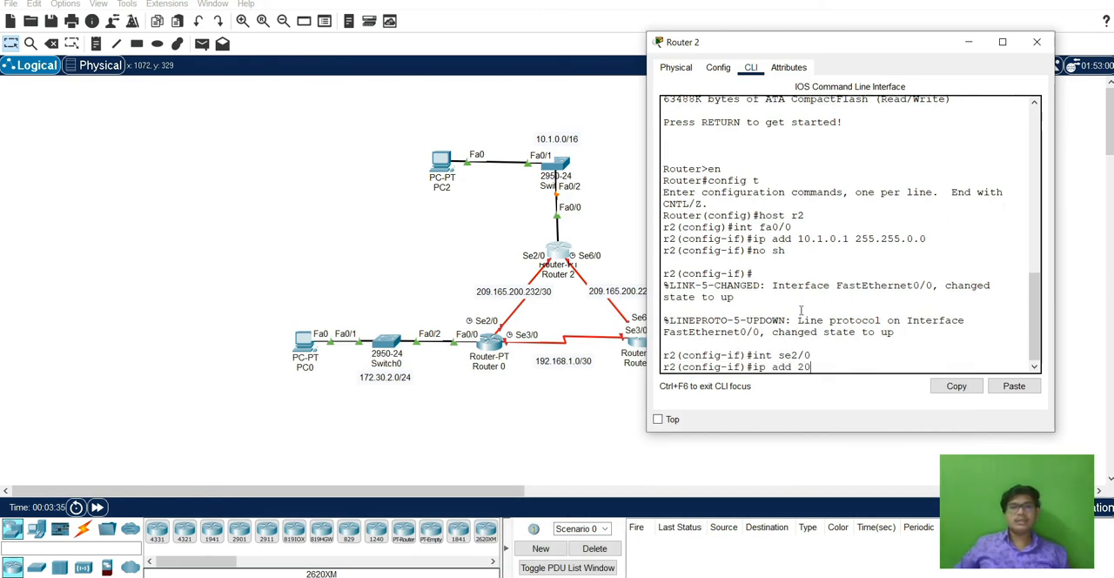
type("9.165")
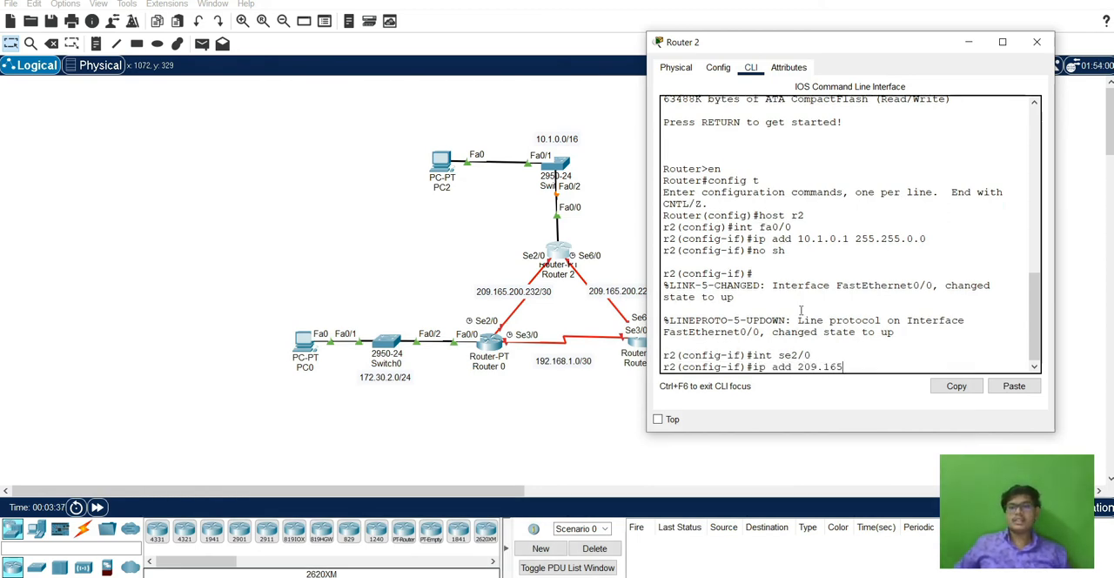
type(".200.2")
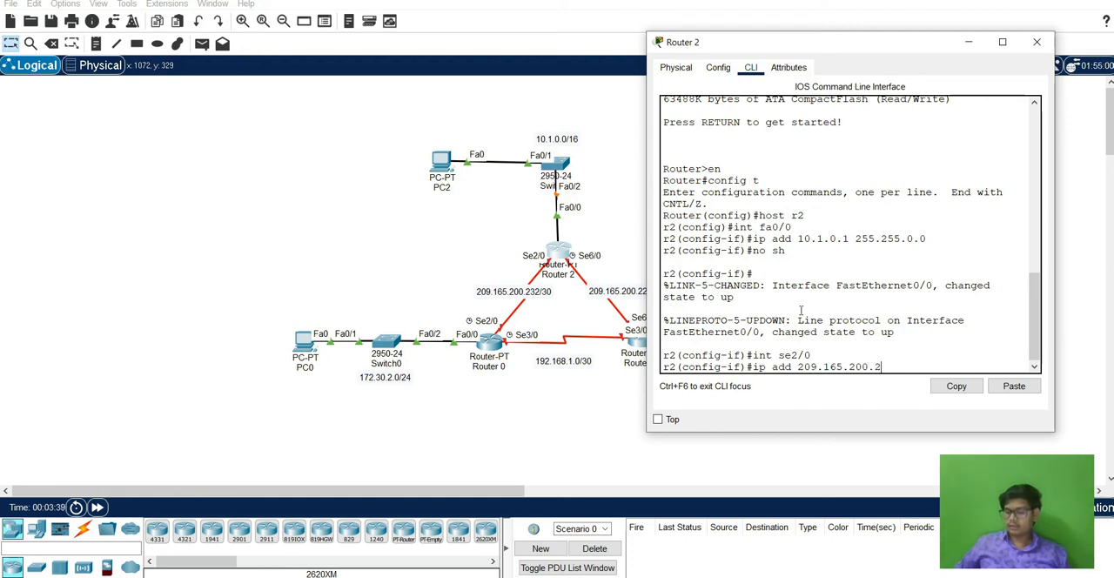
type("34 255.255.2")
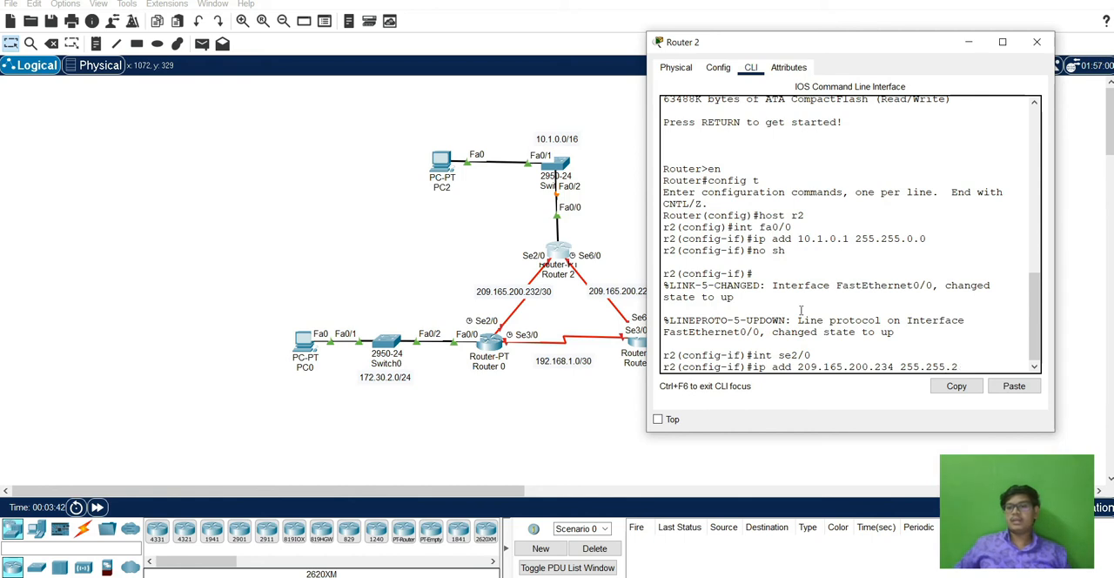
type("555.252")
key("Return")
type("no sh")
key("Return")
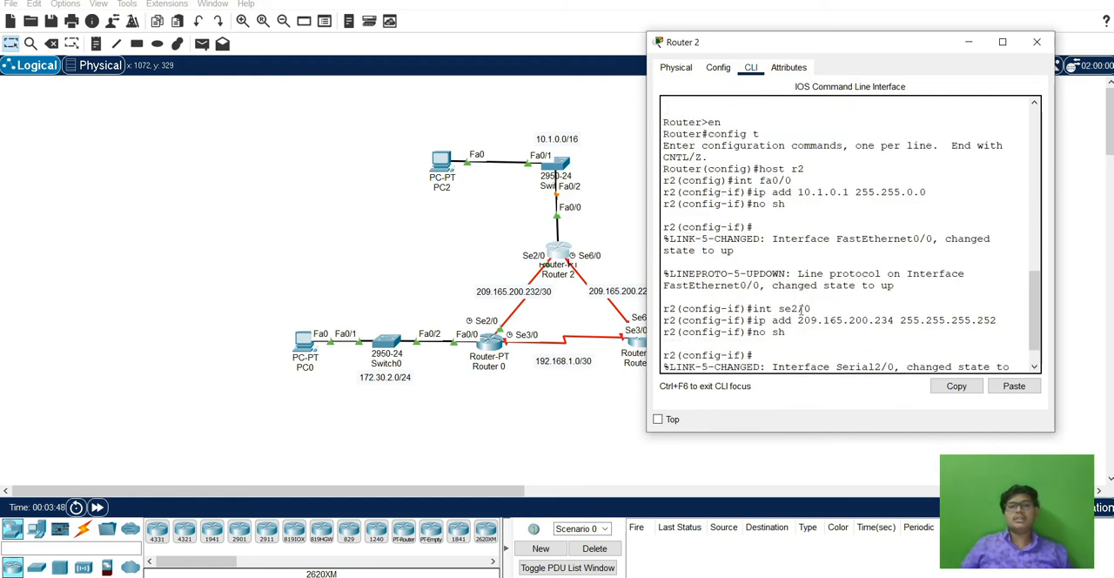
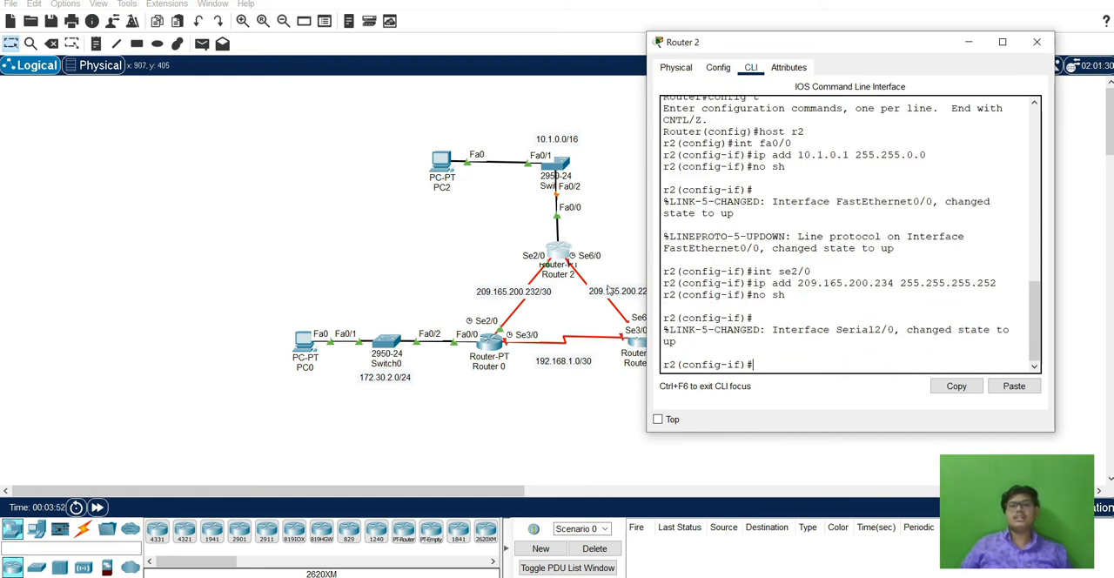
type("int s")
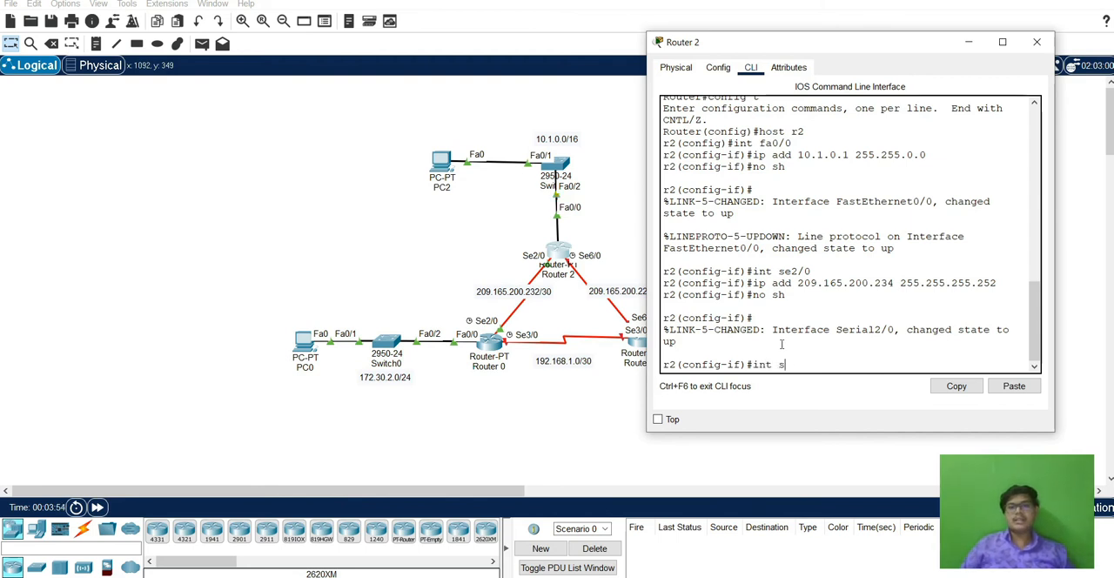
type("e6/0")
key("Return")
type("ip add")
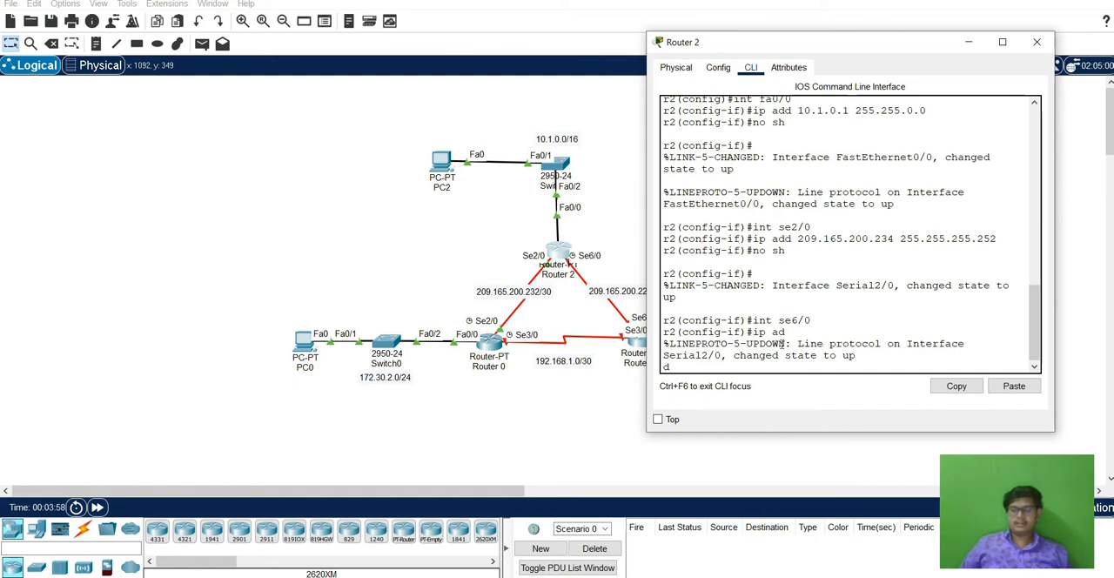
key("Return")
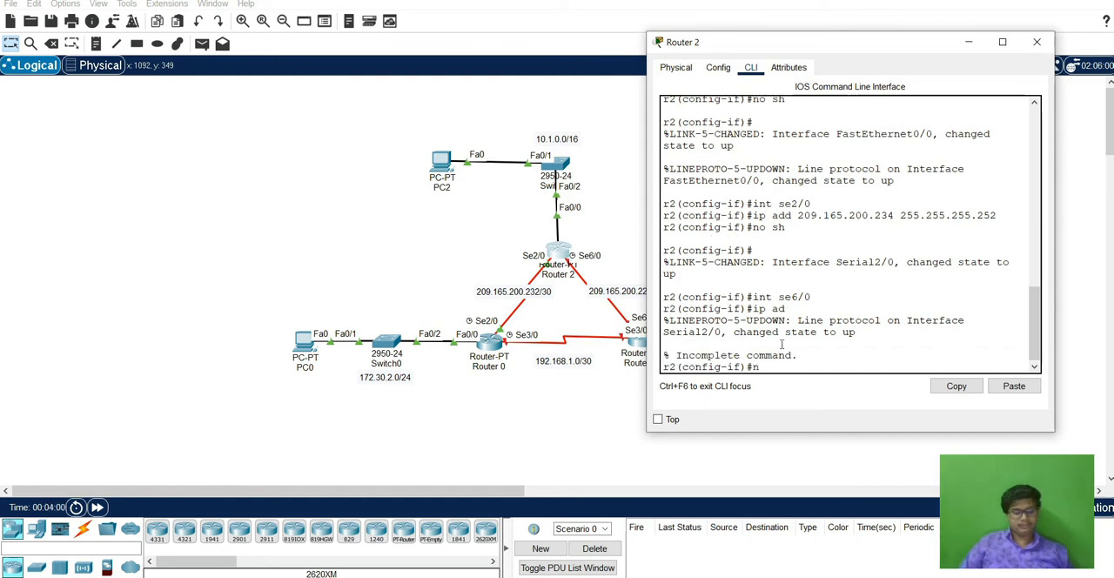
Assign 209.165.200.229 with mask 255.255.255.252 to Router 2's interface se6/0 and enable the interface.
type("int se")
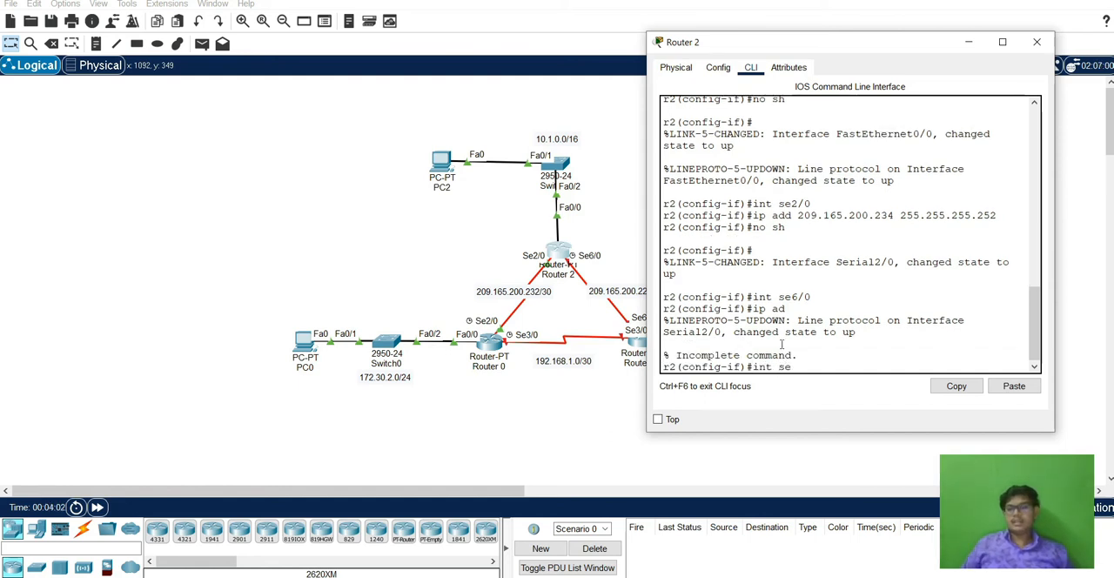
type("6/0")
key("Return")
type("ip add")
left_click_drag(840, 42, 889, 39)
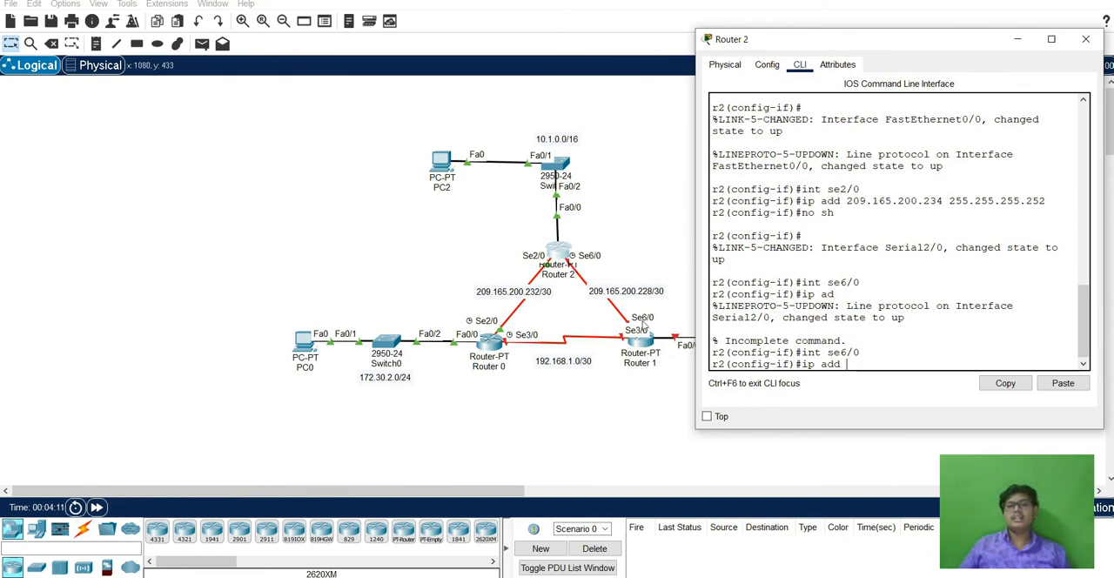
type("20")
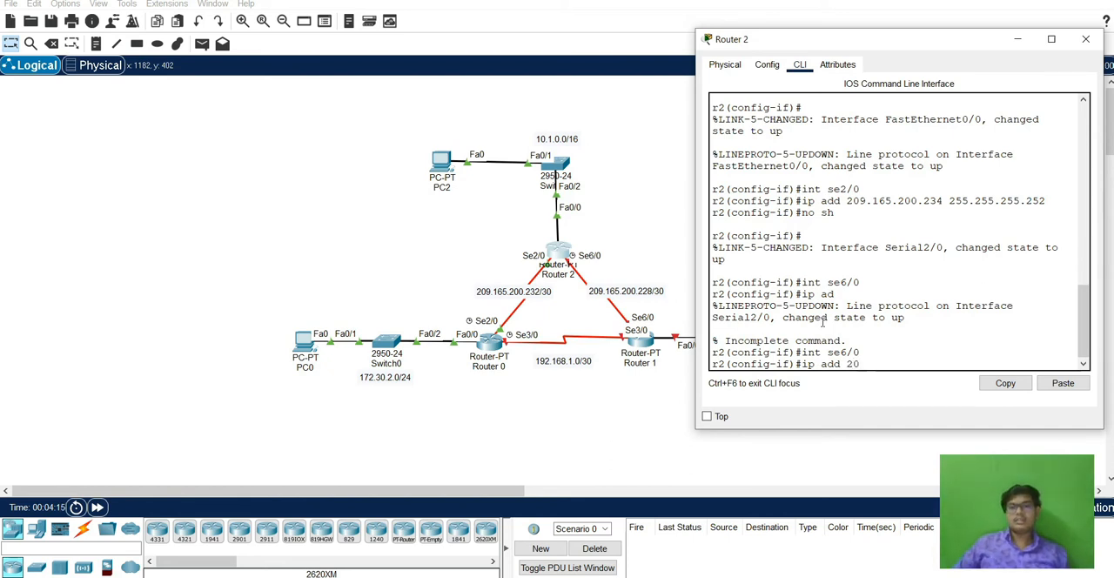
type("9")
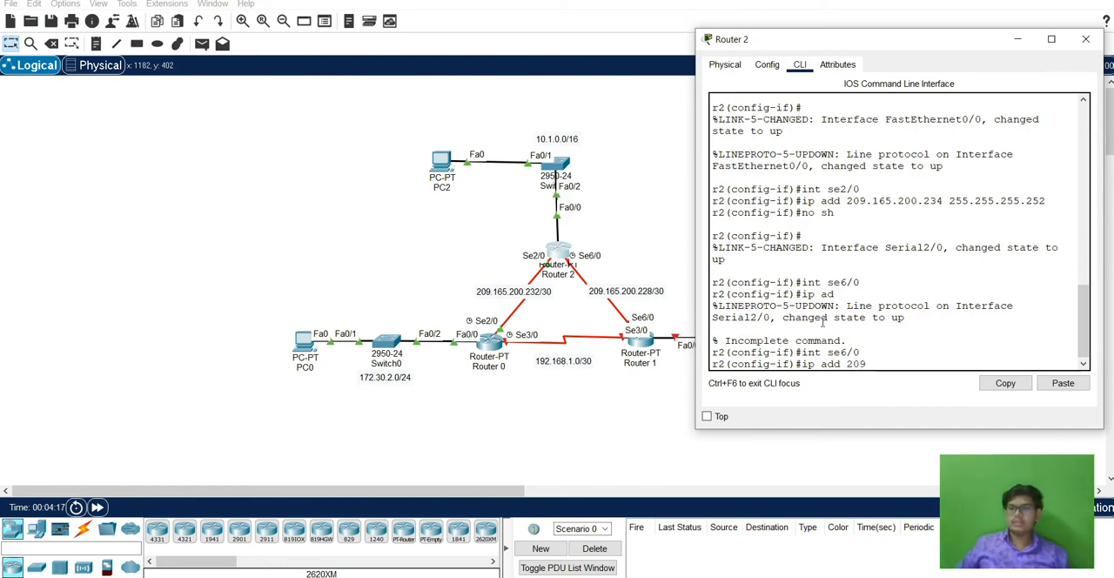
type(".165.20")
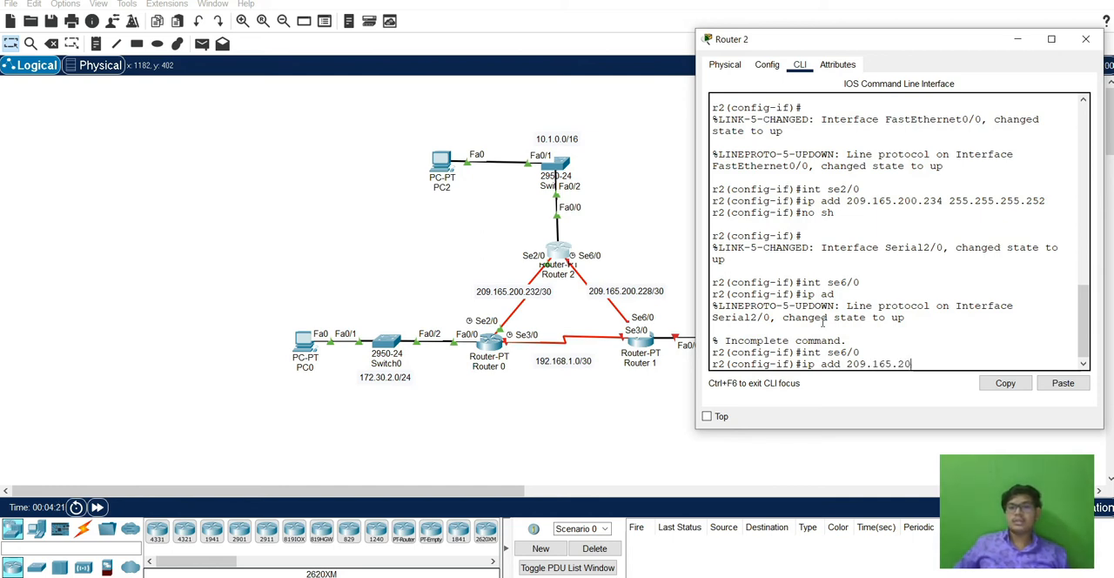
type("0.229 255.255.255.252")
key("Return")
type("nfig-if)#no sh")
key("Return")
Exit all configuration levels and the console session on Router 2, and close the router window.
type("exit")
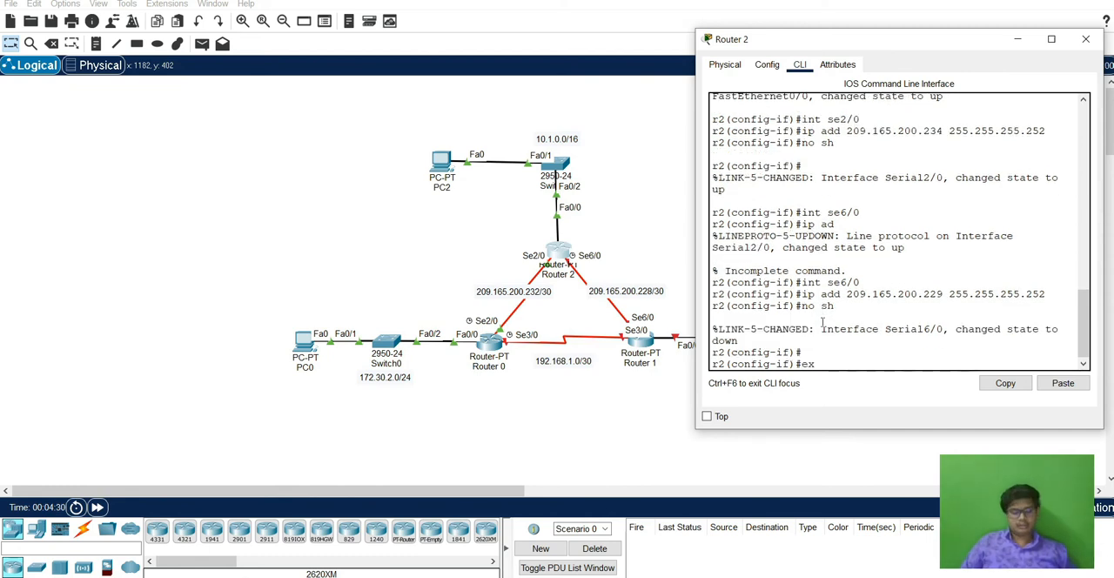
key("Return")
type("exit")
key("Return")
type("exit")
key("Return")
key("Return")
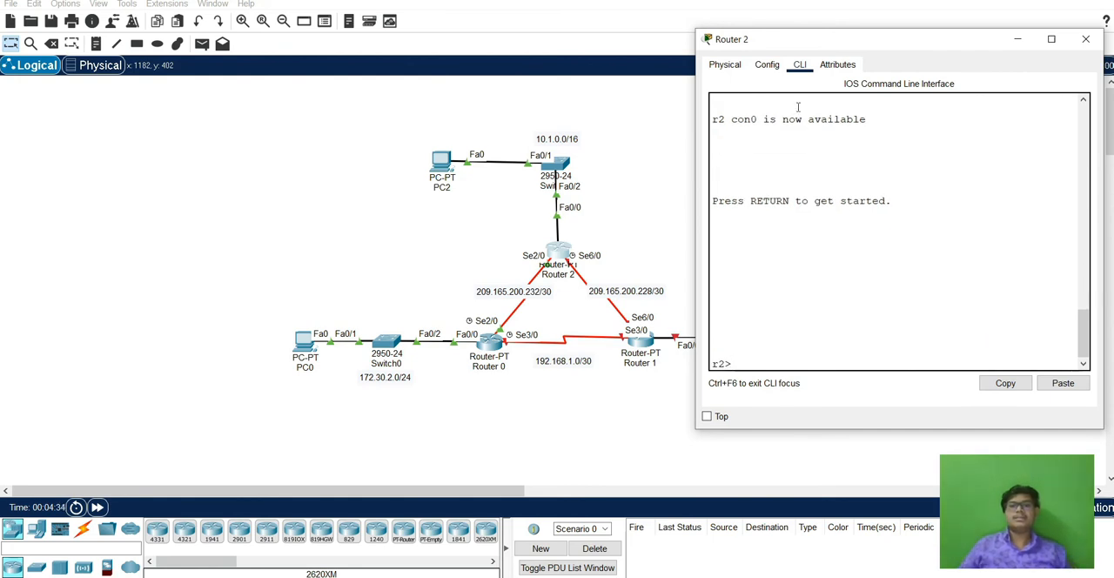
scroll(905, 184, "up", 6)
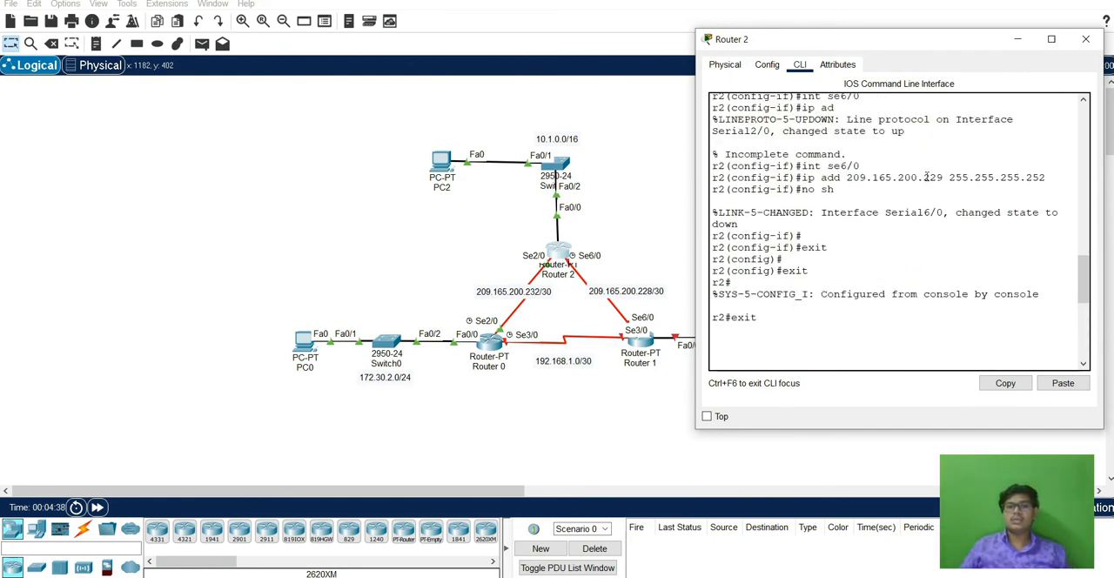
left_click(1086, 39)
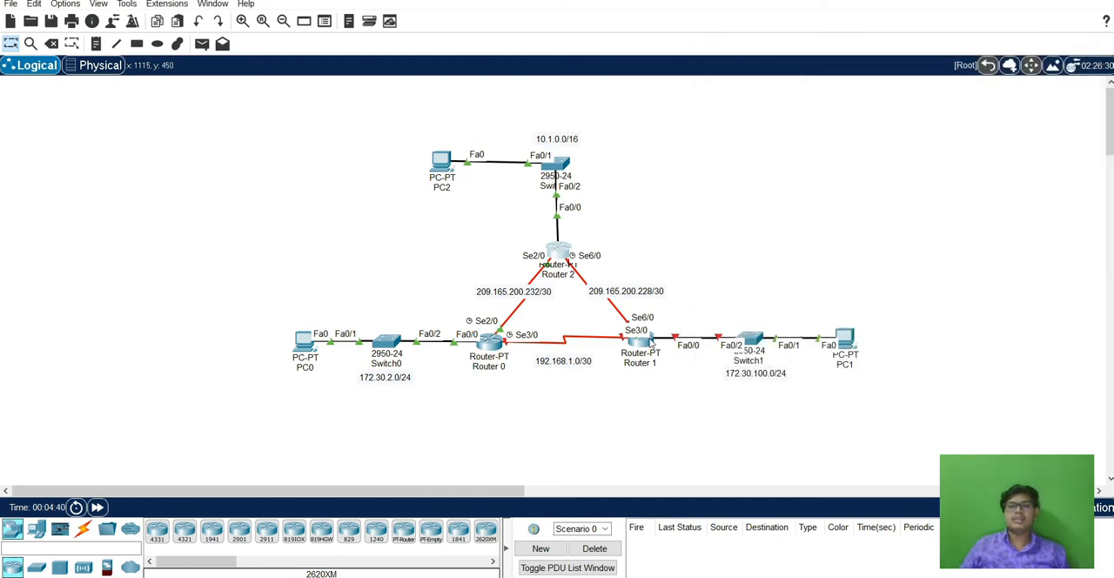
Open Router 1's command line, enter global configuration mode, and set the hostname to r3.
left_click(641, 340)
left_click_drag(545, 84, 293, 82)
left_click(207, 103)
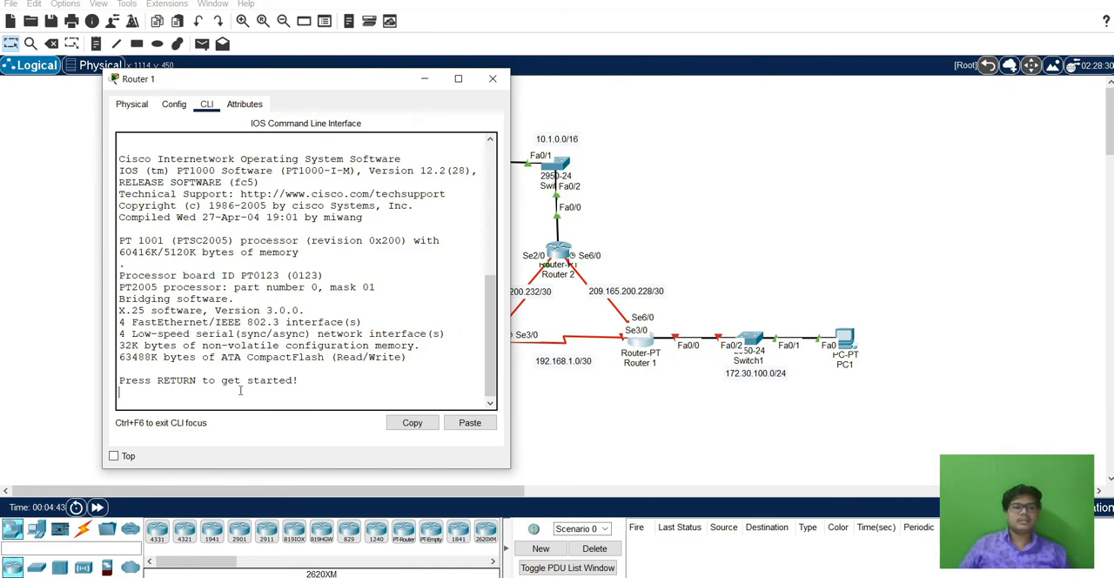
key("Return")
type("en")
key("Return")
type("con")
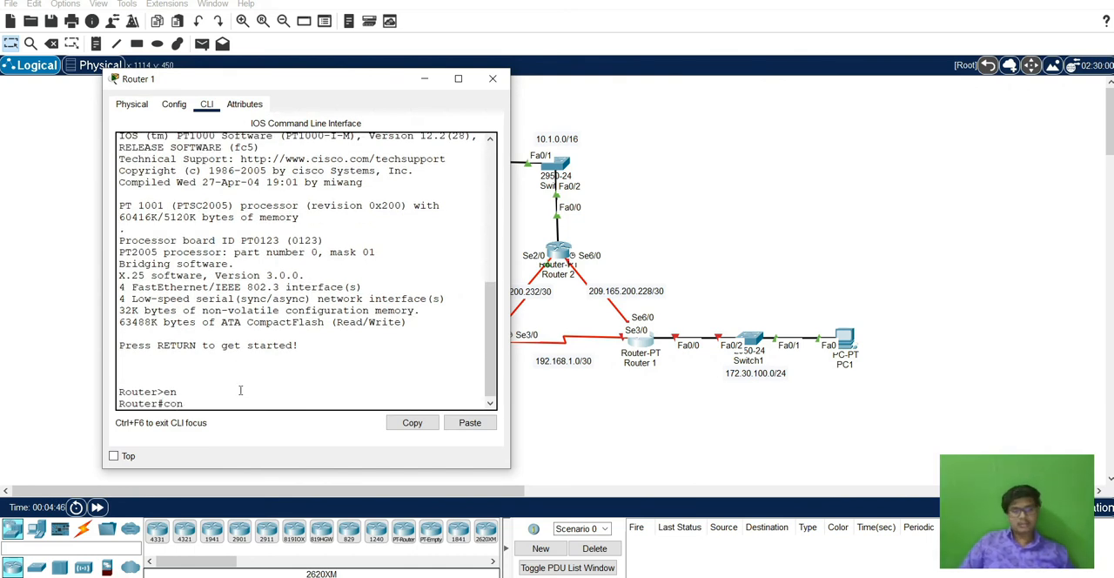
type("fig t")
key("Return")
type("host r3")
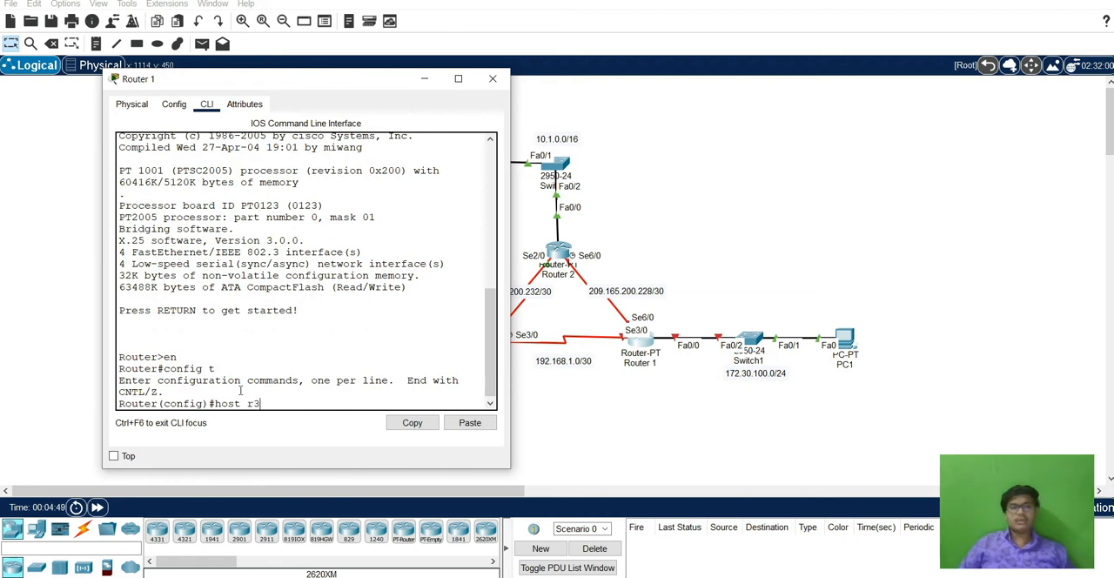
key("Return")
key("Return")
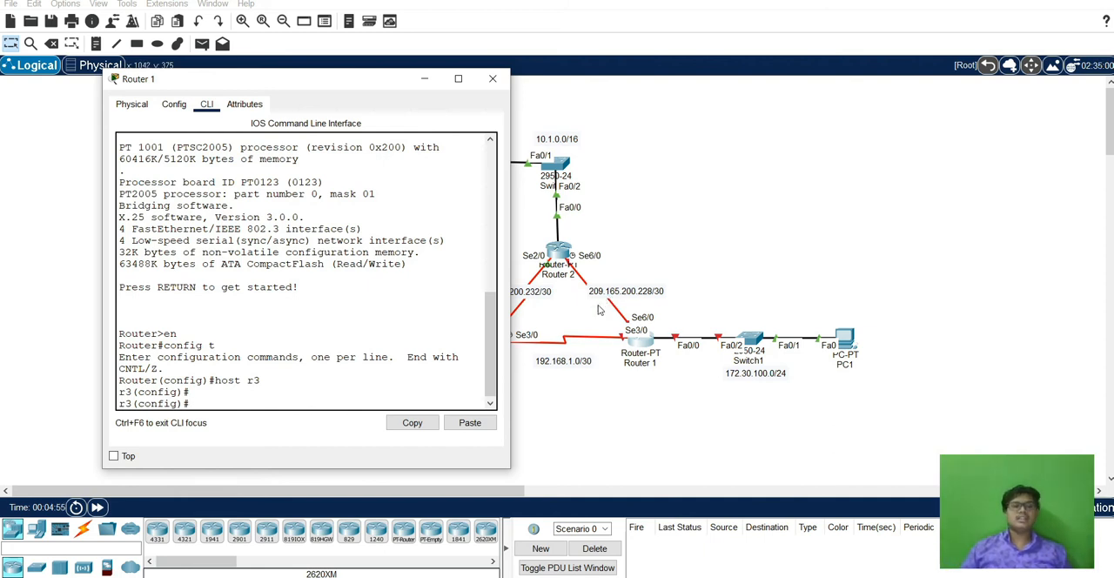
Assign 172.30.100.1 with mask 255.255.255.0 to Router 1's interface fa0/0 and enable the interface.
type("int fa0/0")
key("Return")
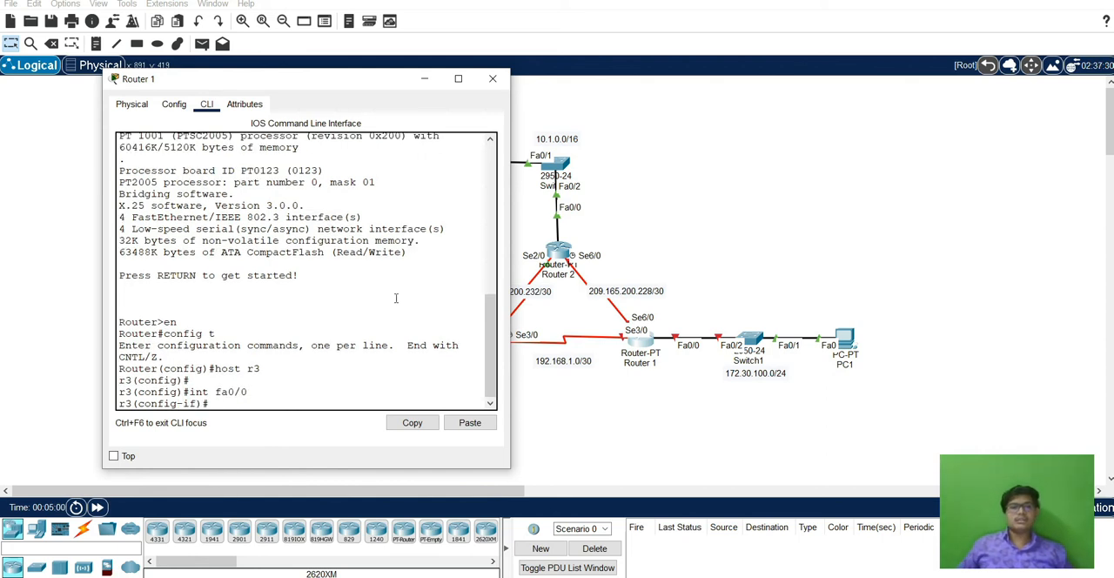
type("ip add ")
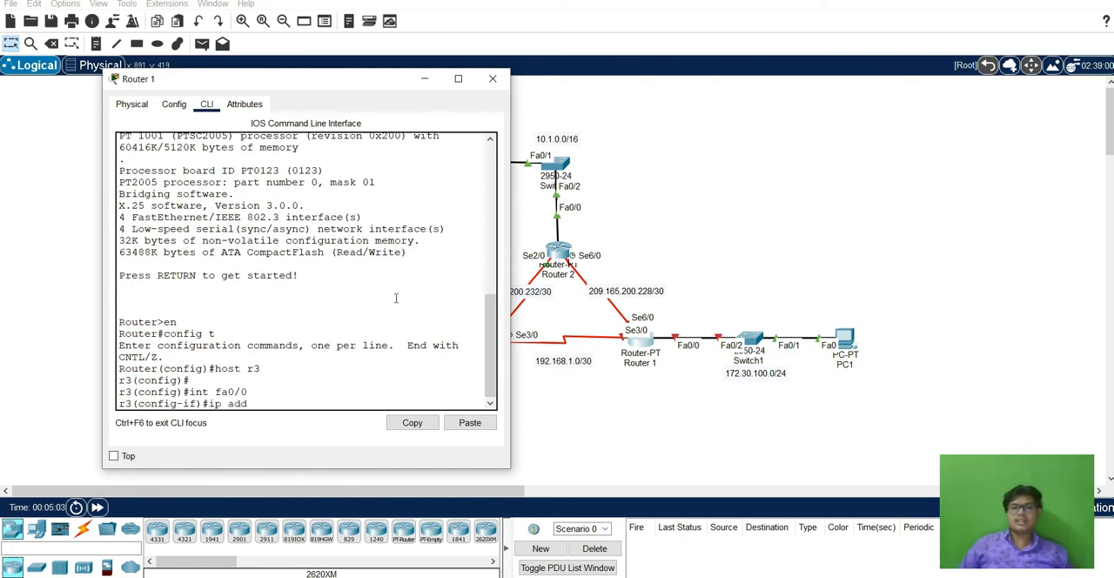
type("172.30")
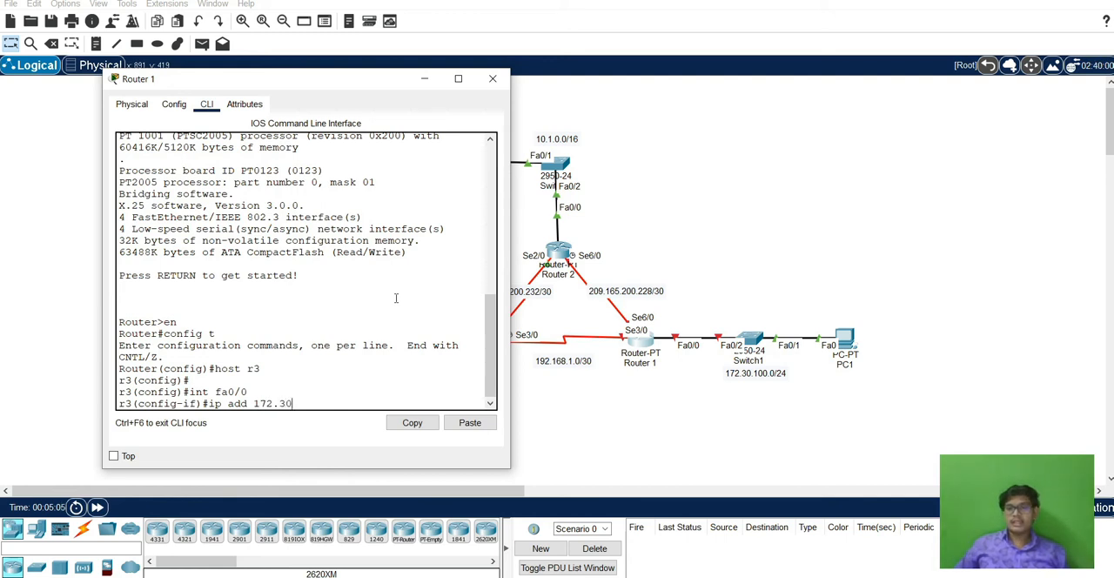
type("0..100.1")
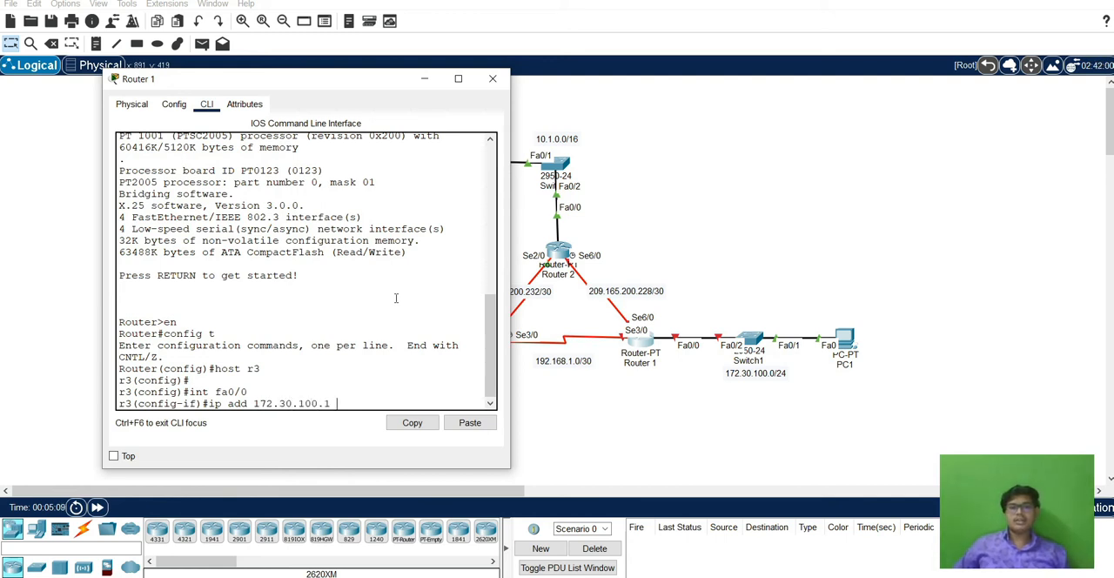
type(" 255.255.255")
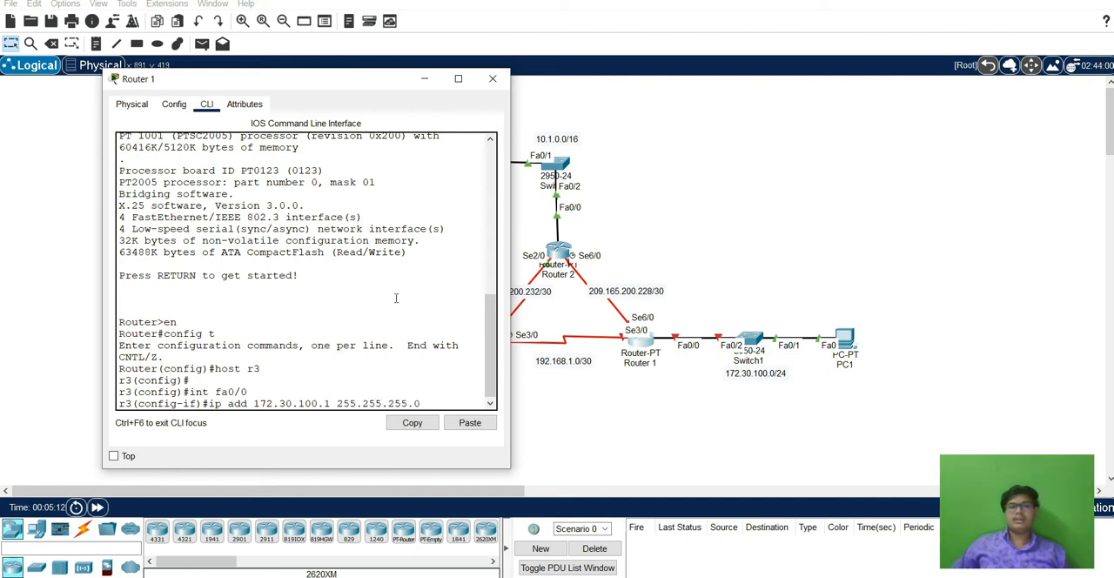
type(".0")
key("Return")
type("no sh")
key("Return")
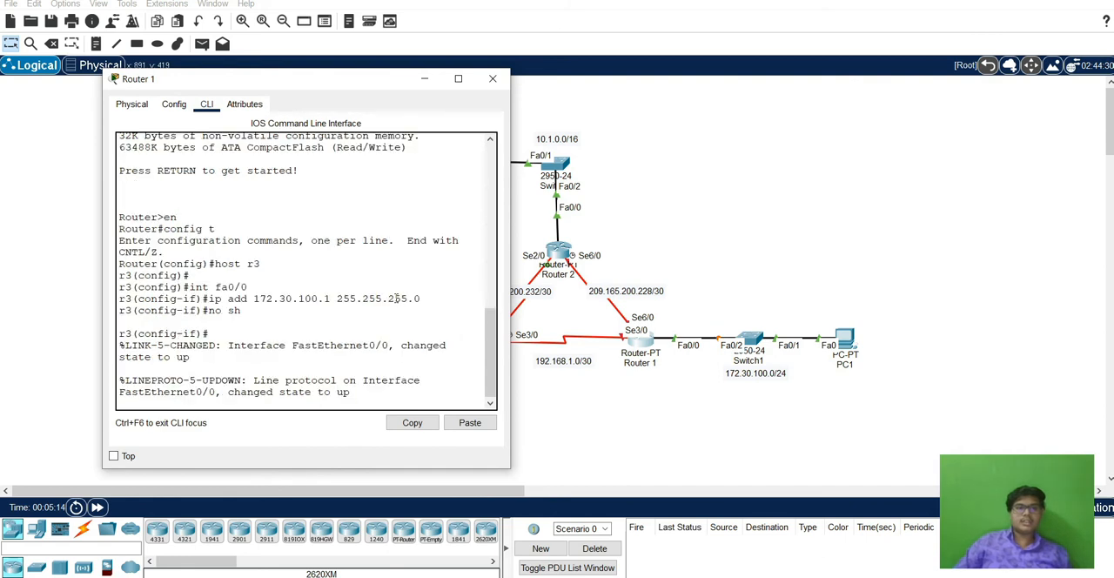
key("Return")
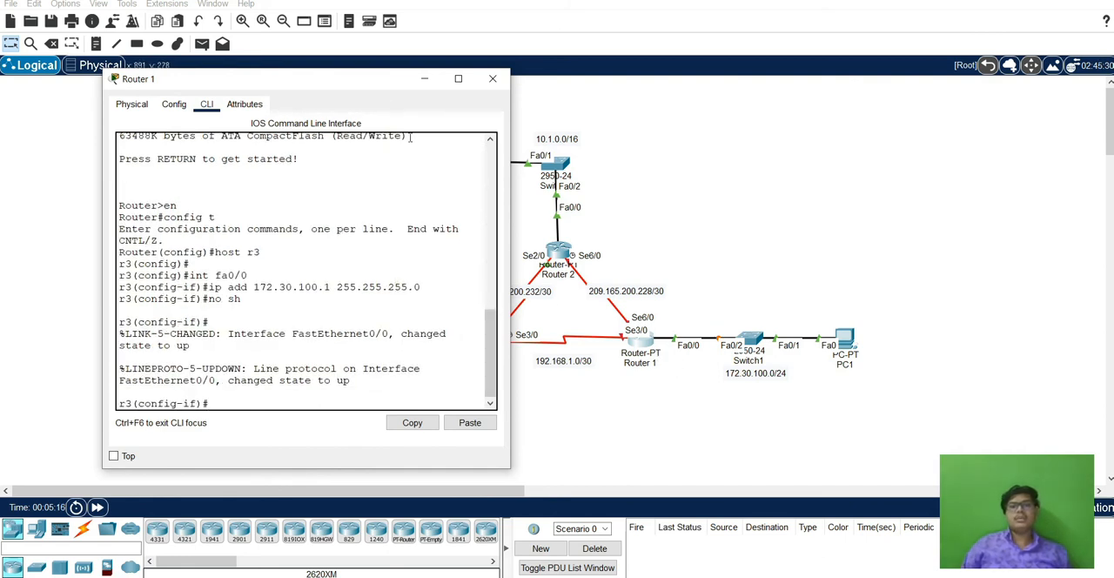
Assign 192.168.1.2 with mask 255.255.255.252 to Router 1's interface se3/0 and enable the interface.
left_click_drag(370, 84, 331, 88)
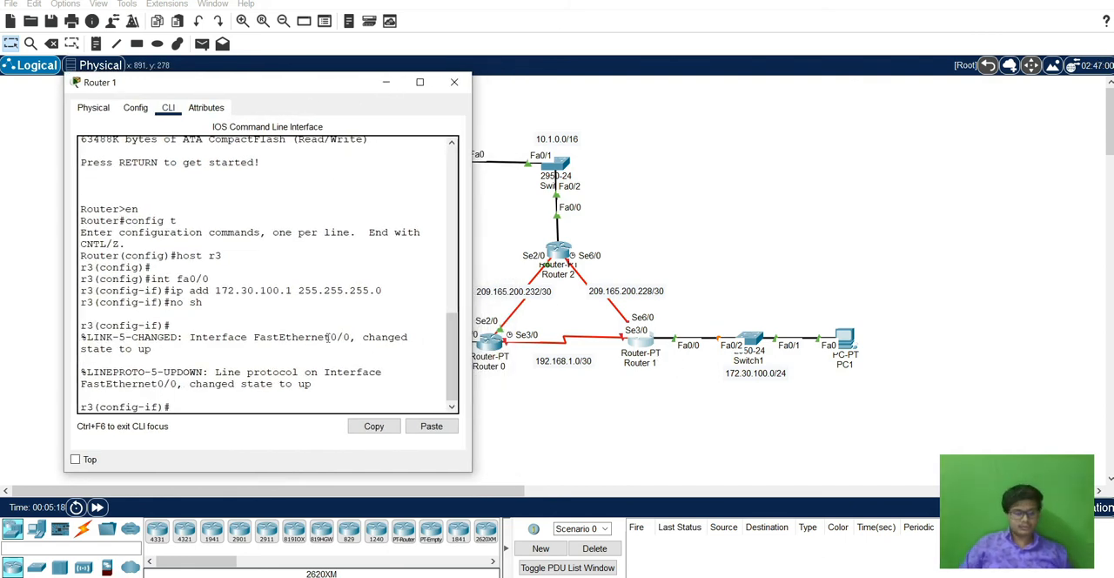
type("se3/")
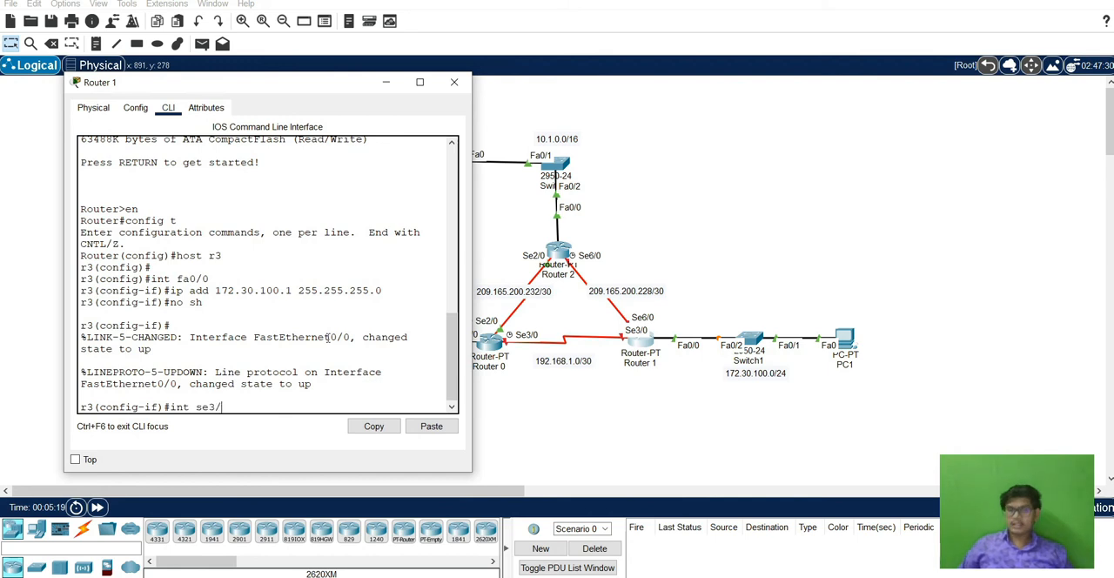
type("0")
key("Return")
type("ip add ")
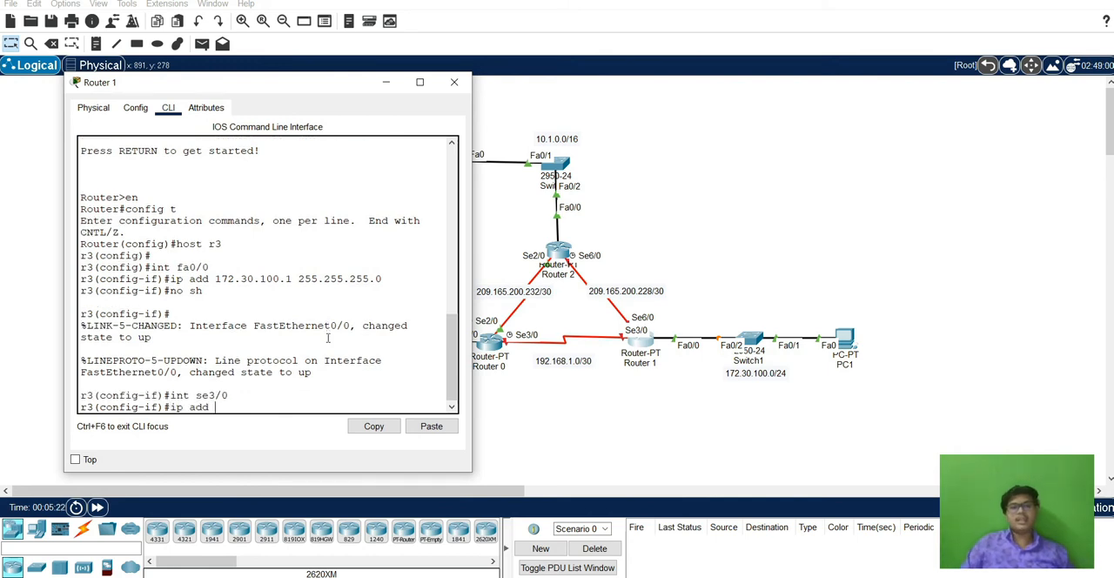
type("192.168")
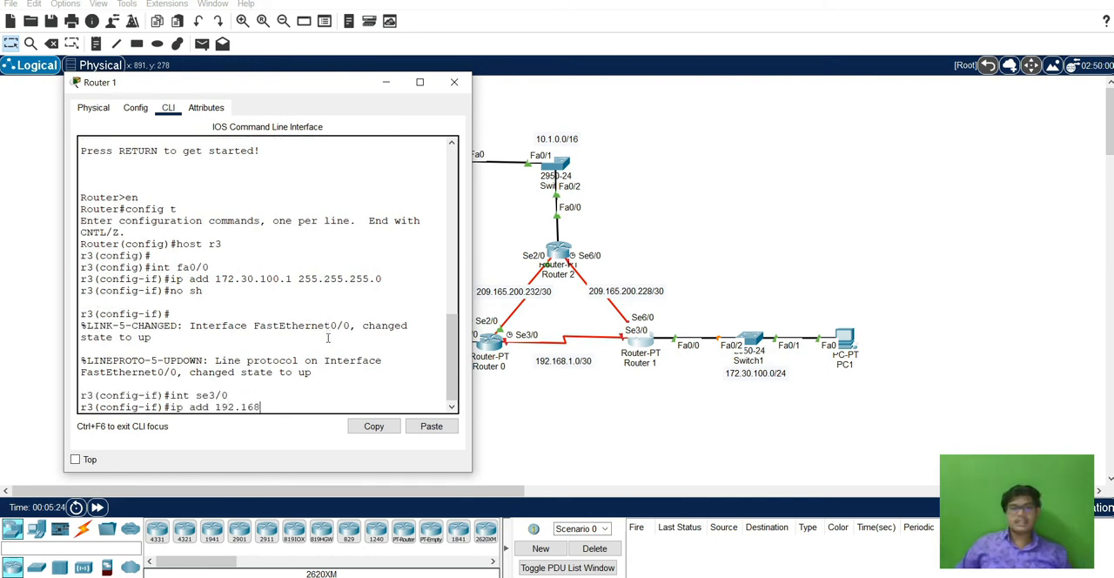
type(".1.2 255.255.255.252")
key("Return")
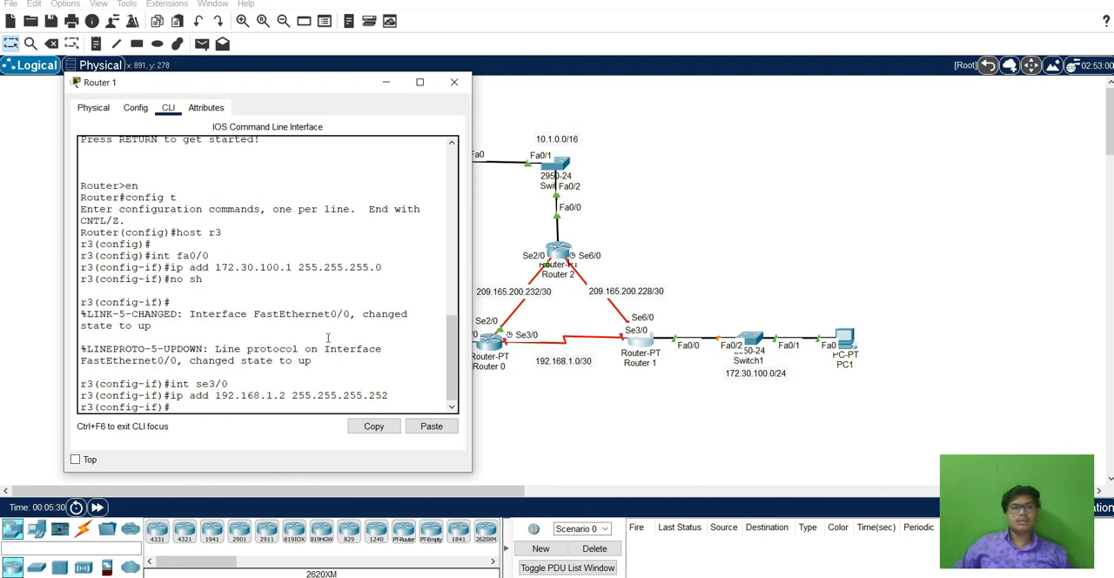
type("no sh")
key("Return")
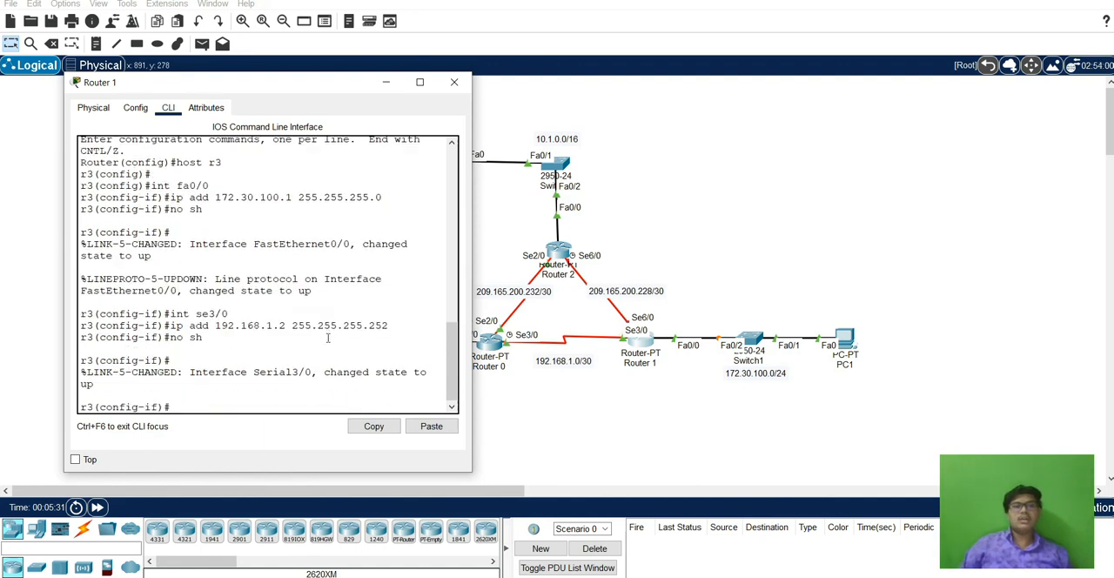
type("int")
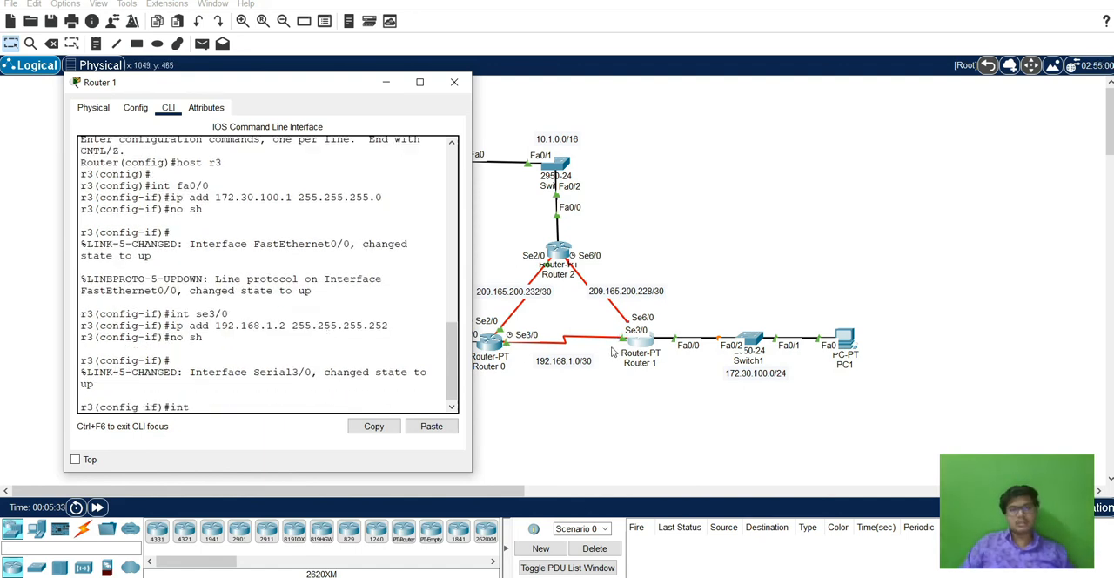
type(" se6/0")
key("Return")
type("i")
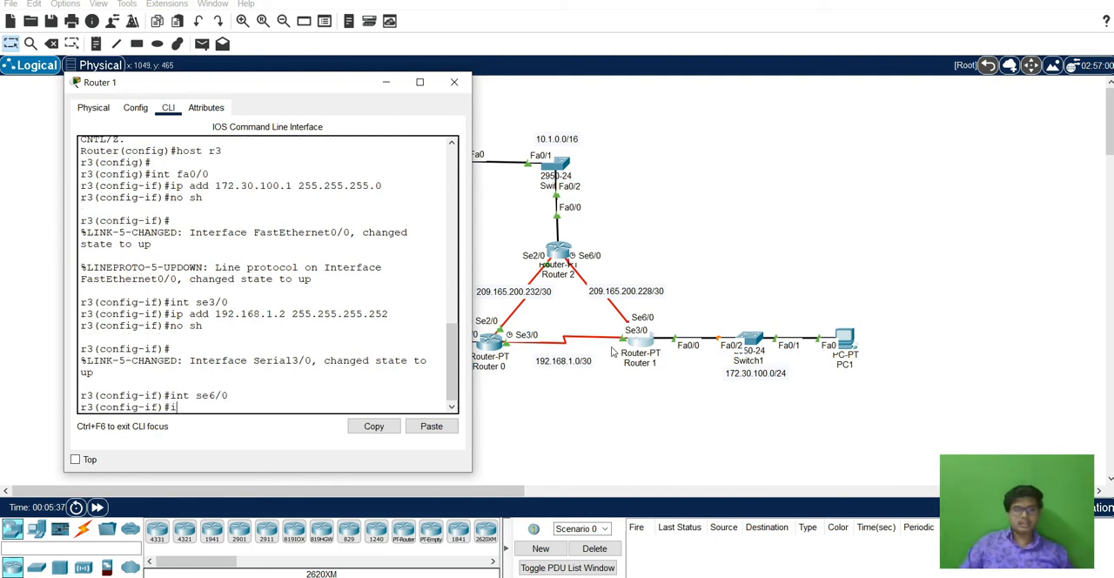
type("p addd")
key("Return")
Assign 209.165.200.230 with mask 255.255.255.252 to Router 1's interface se6/0 and enable the interface.
type("int se6/0")
key("Return")
type("ip add ")
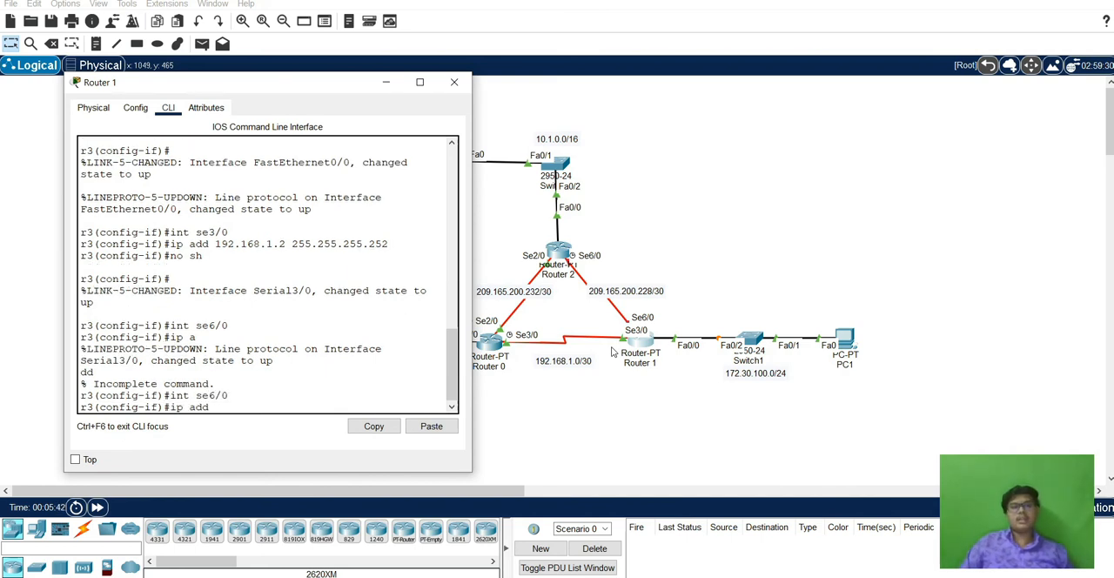
type("209")
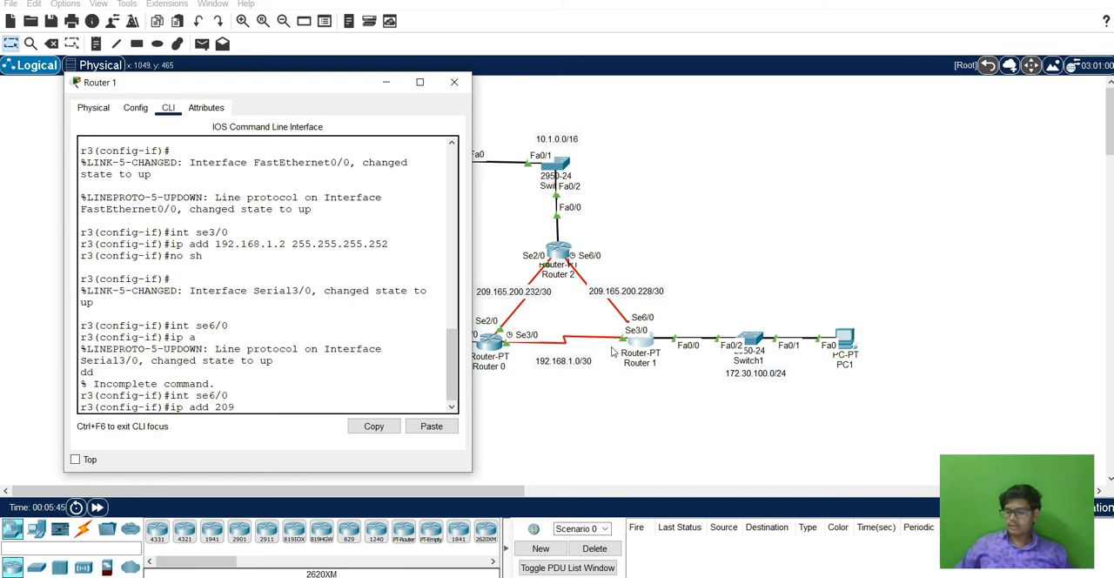
type(".165.200.230")
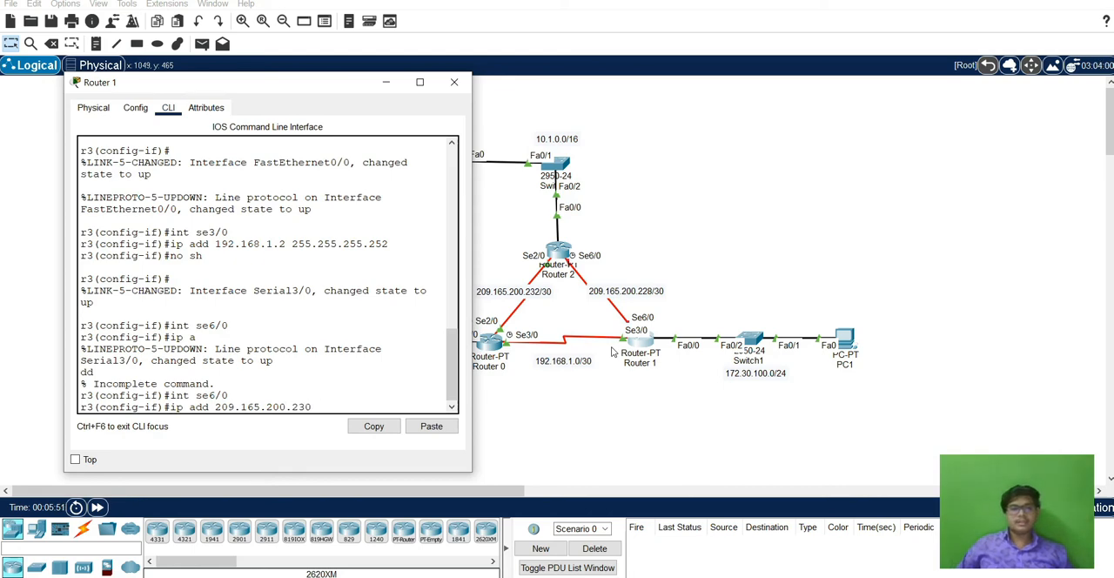
scroll(292, 227, "up", 15)
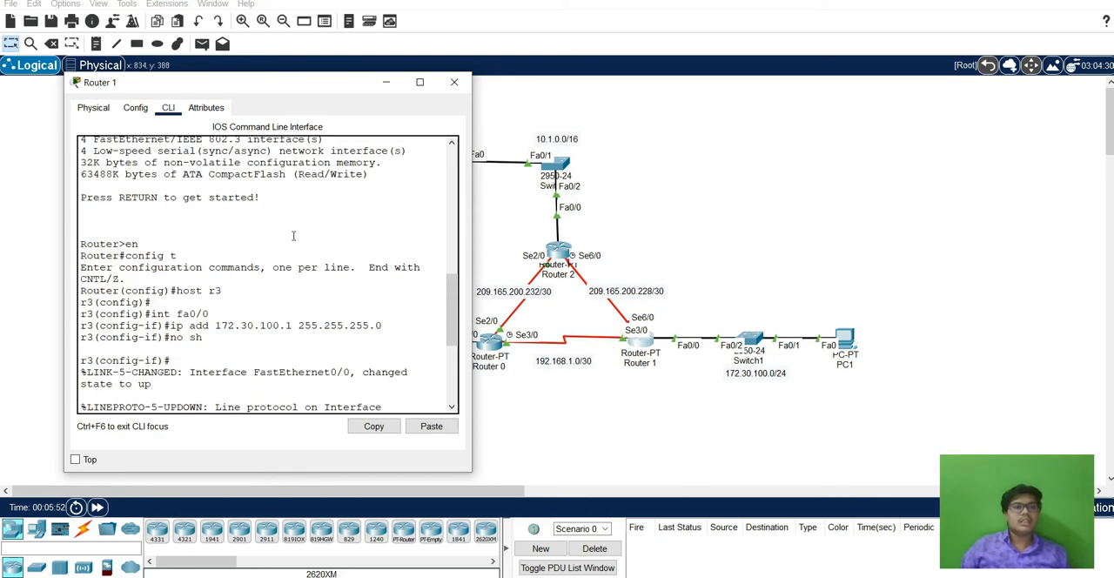
scroll(291, 227, "down", 15)
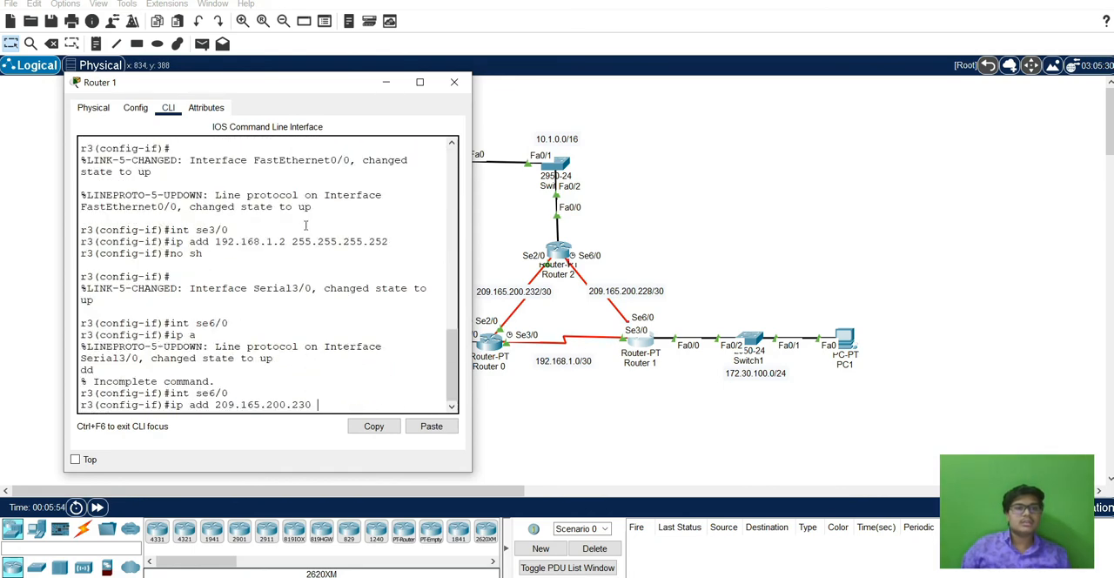
type("2")
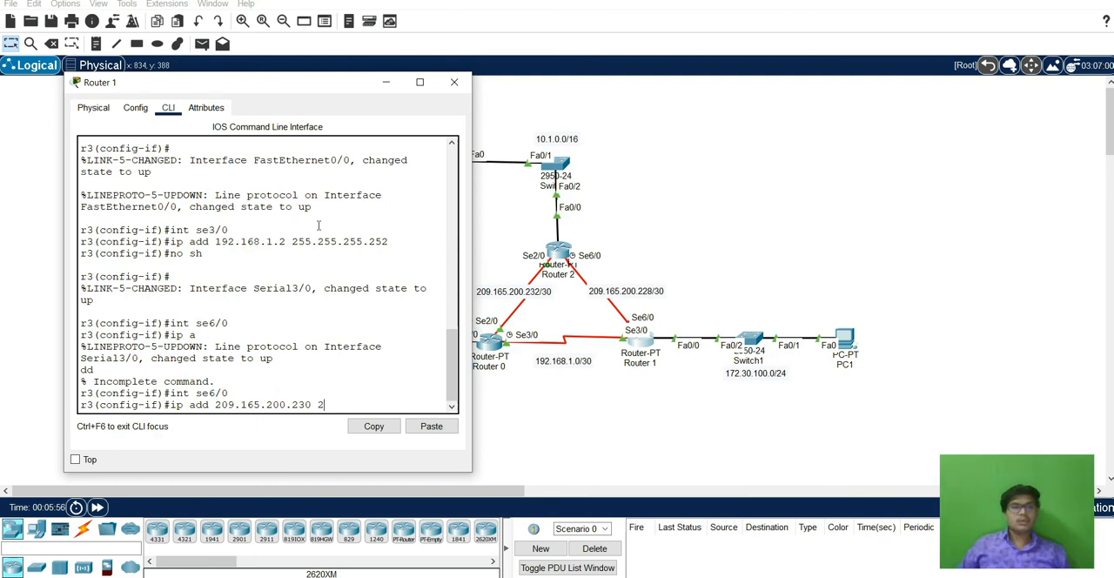
type("55.255.")
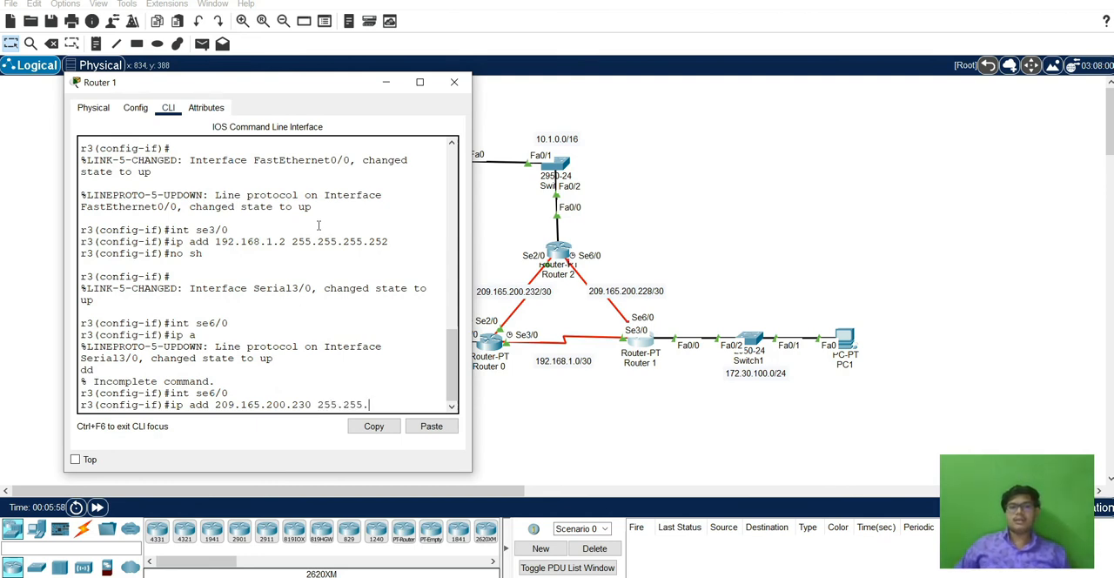
type("255.2")
key("Return")
type("no sh")
key("Return")
Exit all configuration levels and the console session on Router 1, and close the router window.
type("exi")
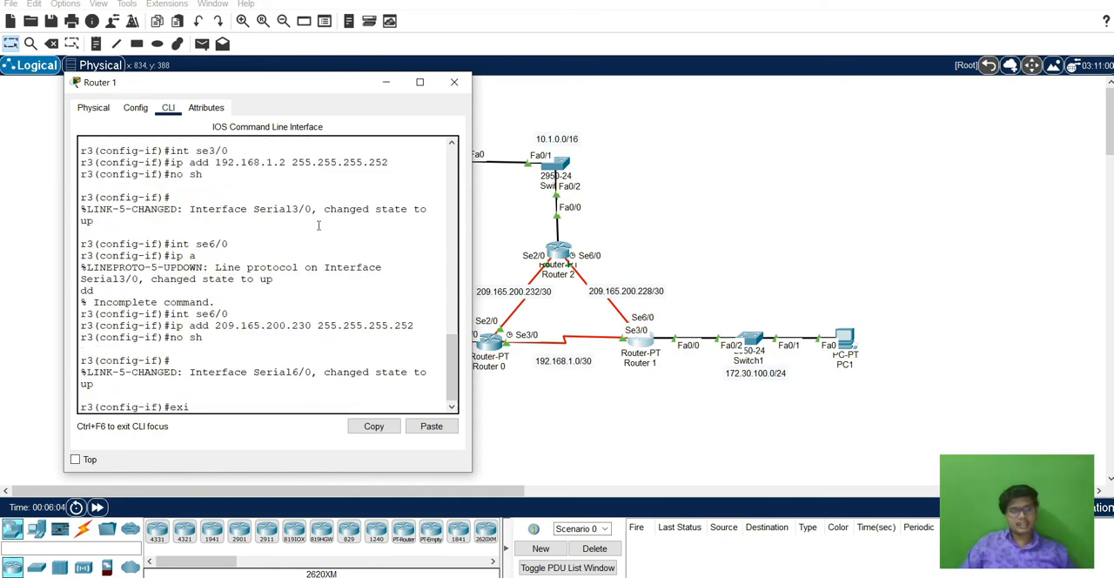
type("t")
key("Return")
key("Return")
type("exit")
key("Return")
type("ex")
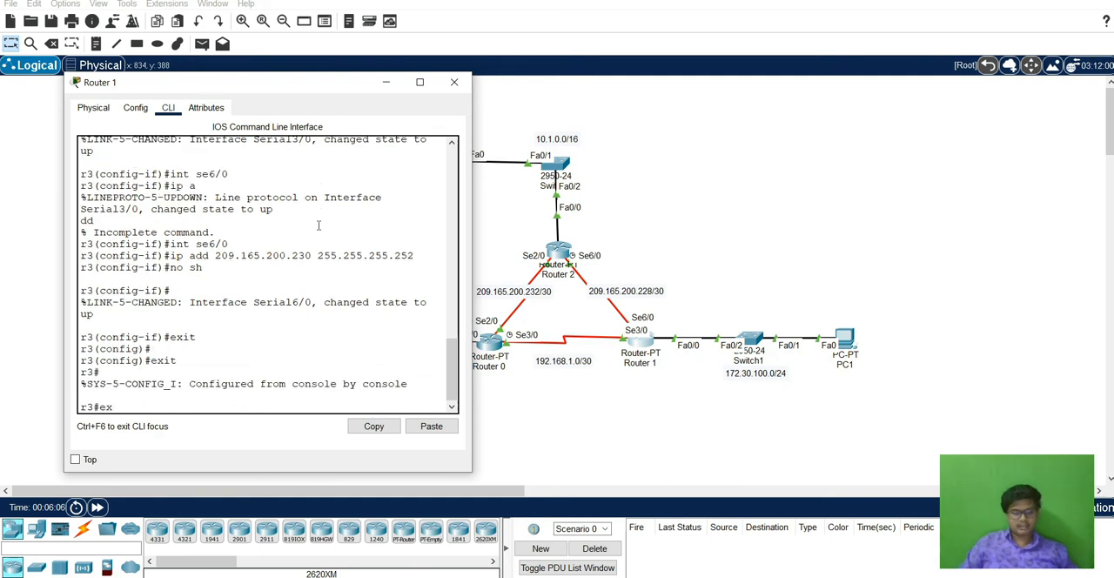
type("it")
key("Return")
key("Return")
left_click(453, 81)
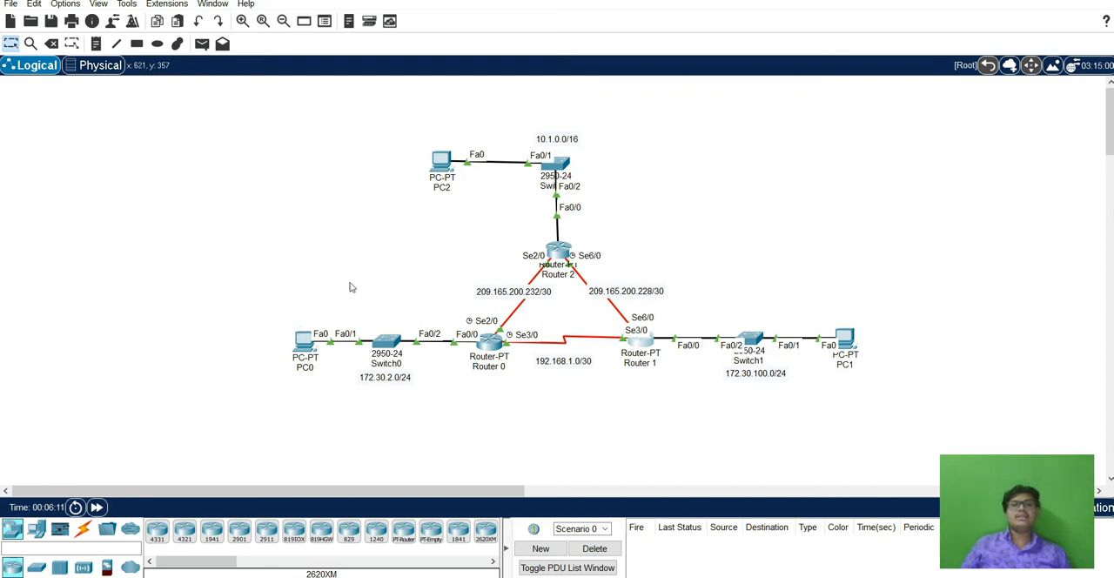
Test connectivity with simple PDUs from PC0 to PC2 and from PC2 to PC0, and delete the test scenario.
left_click(201, 43)
left_click(302, 339)
left_click(442, 162)
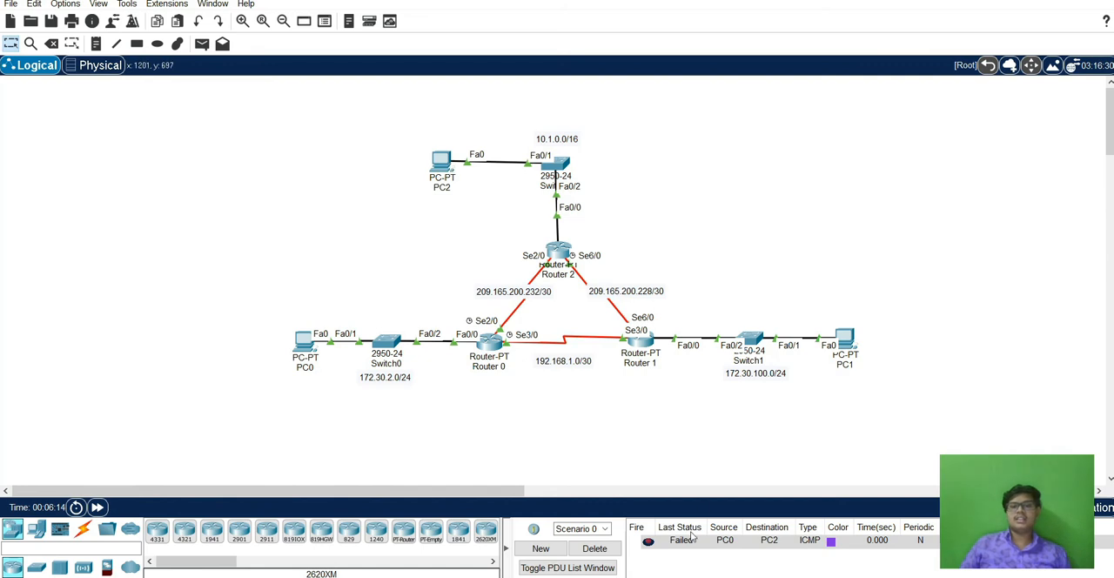
left_click(201, 44)
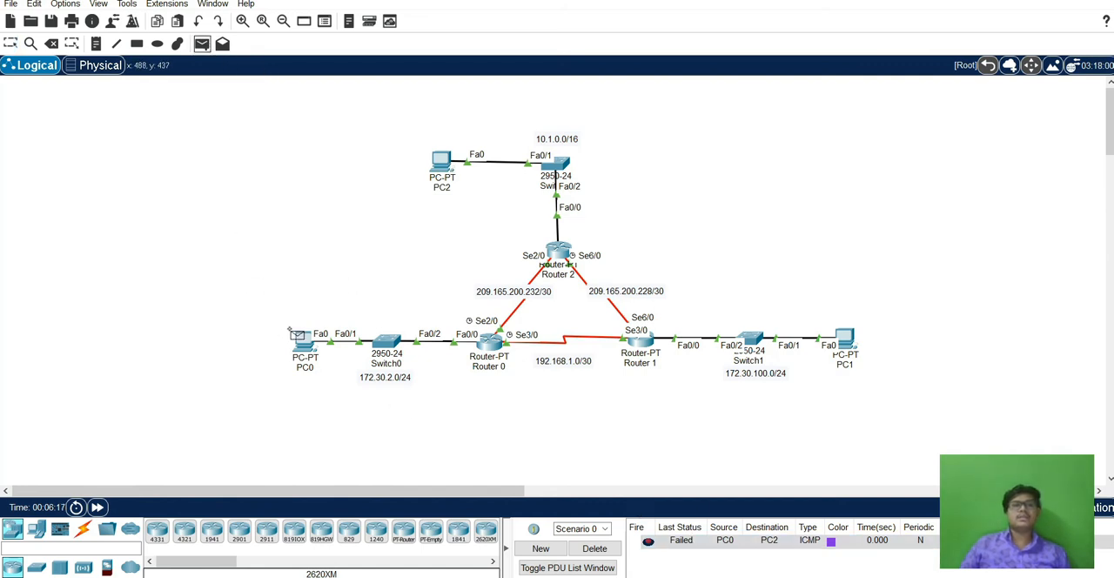
left_click(441, 174)
left_click(309, 352)
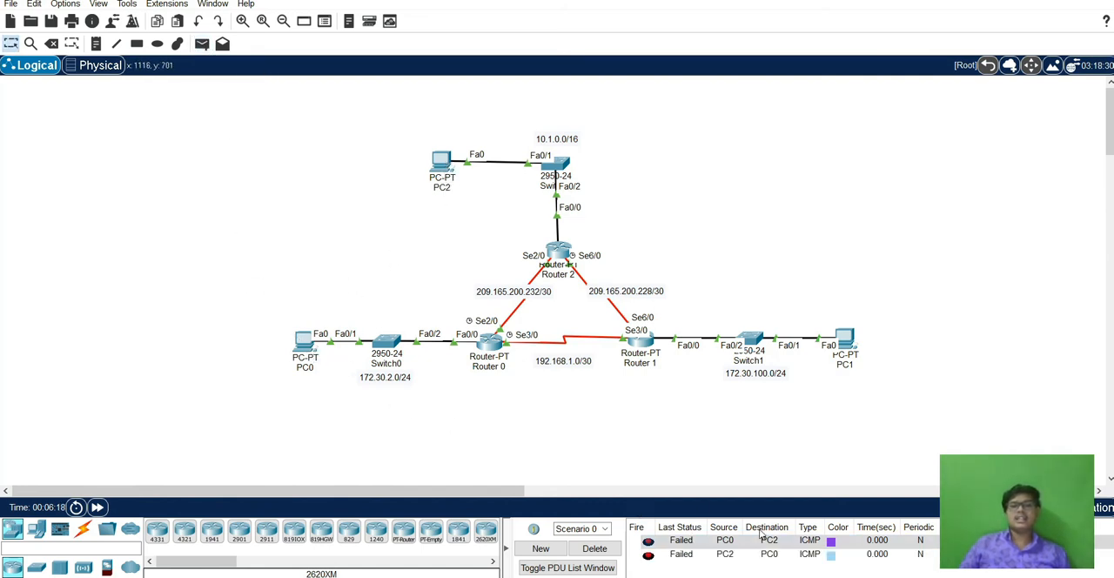
left_click(595, 548)
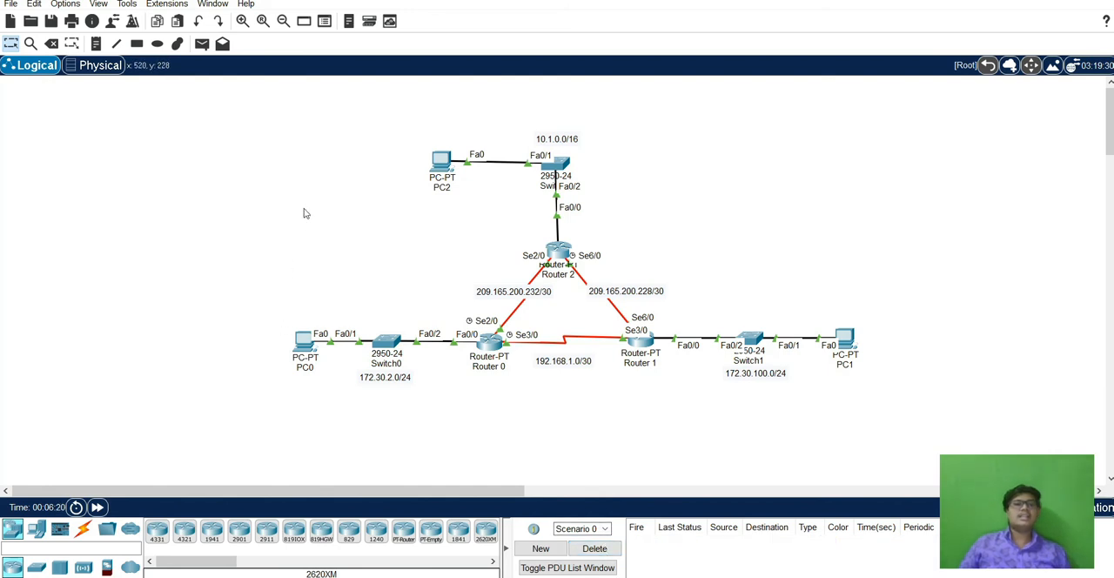
Open Router 0's command line and enter global configuration mode.
left_click(489, 341)
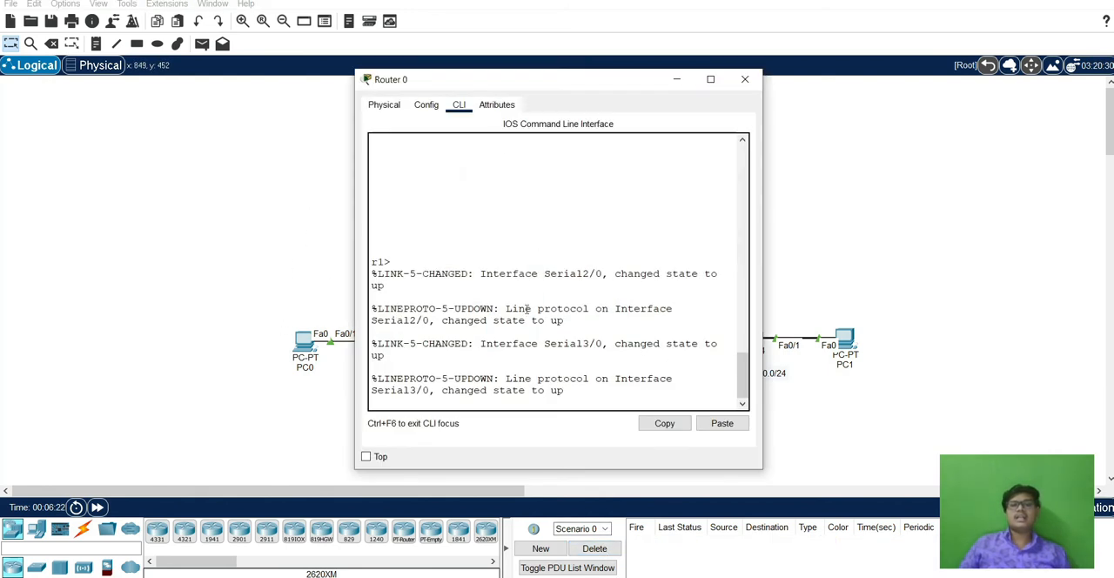
key("Return")
key("Return")
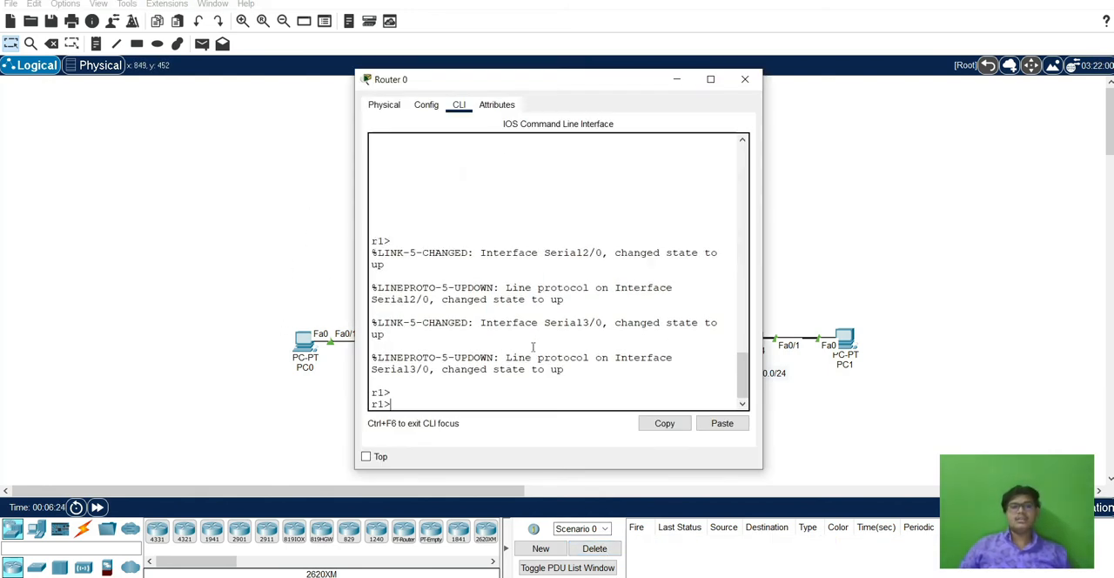
mouse_move(524, 81)
left_mouse_down()
mouse_move(195, 78)
mouse_move(543, 77)
left_mouse_up()
type("en")
key("Return")
type("confit")
key("BackSpace")
type("t")
key("Return")
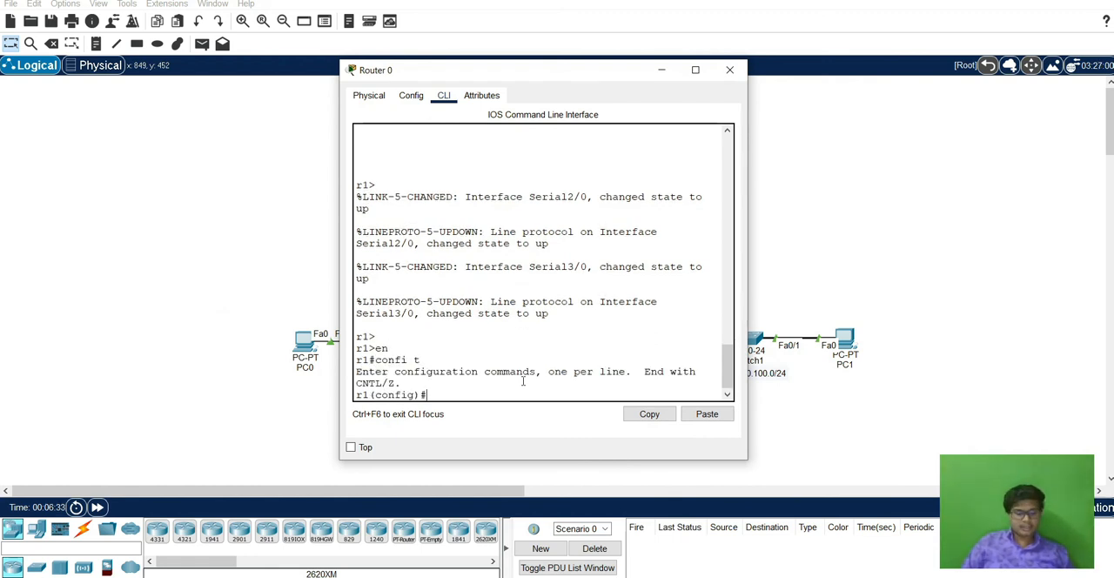
Display Router 0's IP routing table and examine its directly connected networks.
type("do sh ip ro")
key("Return")
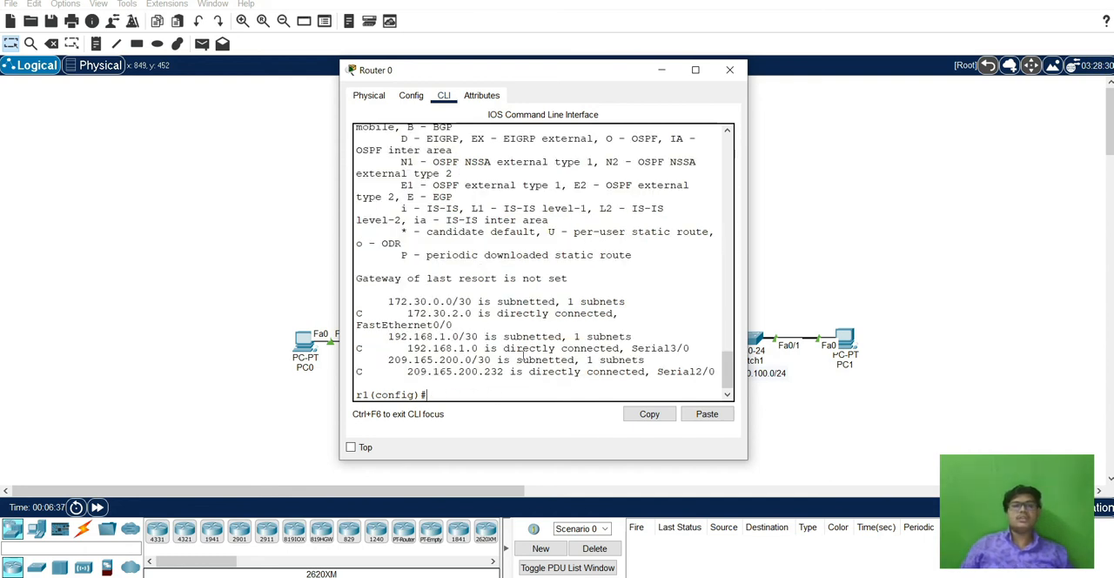
left_click_drag(414, 313, 519, 359)
Start RIP routing configuration on Router 0 and set it to version 2.
left_click(526, 398)
type("router ruip")
key("Return")
type("version 2")
key("Return")
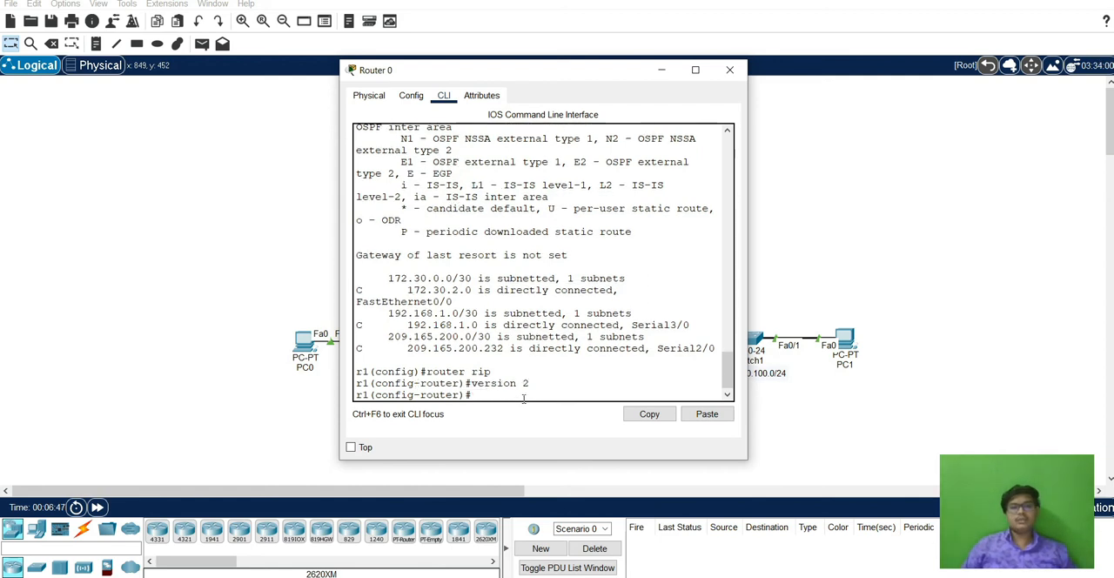
Advertise network 172.30.2.0 in Router 0's RIP configuration.
type("net")
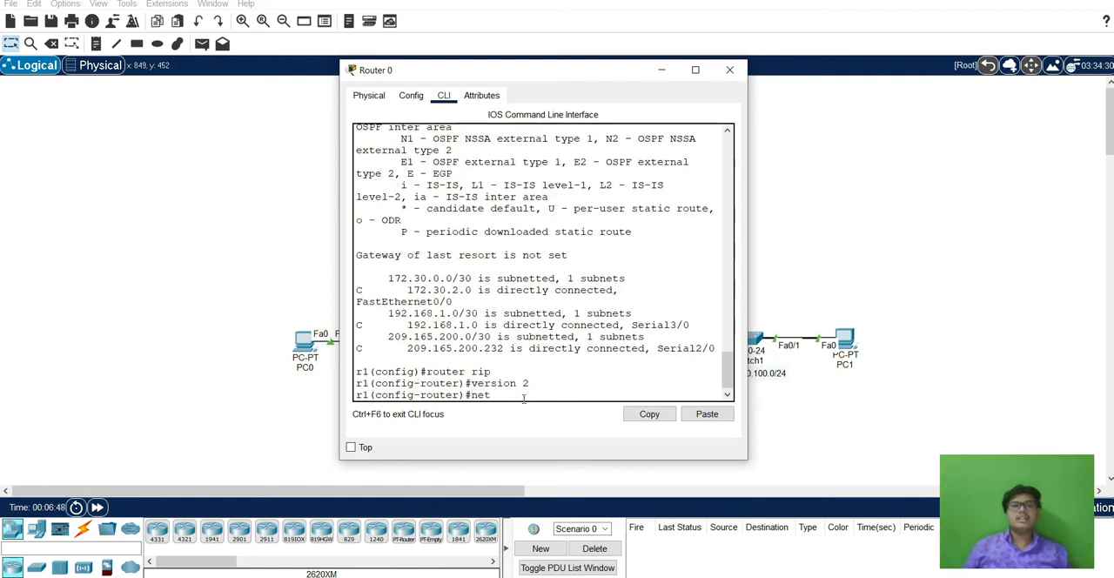
type(" 172")
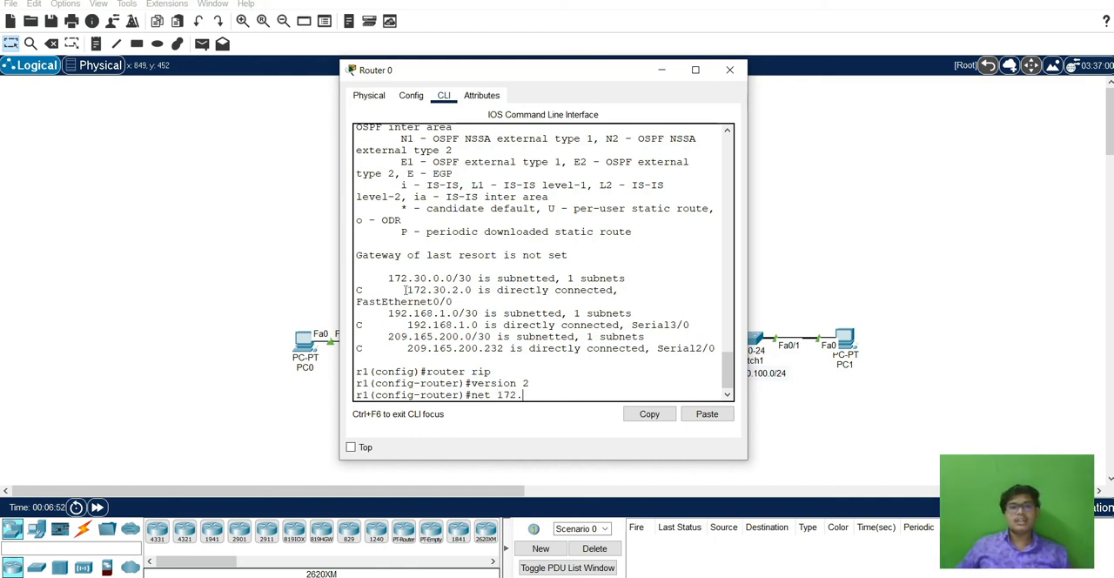
type(".30.2")
left_click_drag(534, 74, 626, 73)
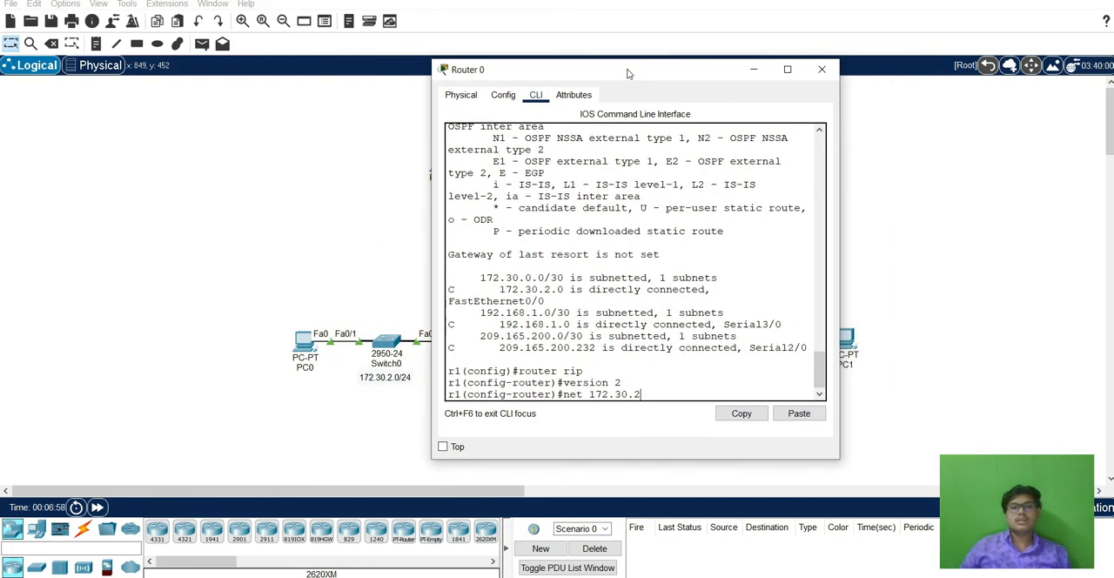
type(".0")
key("Return")
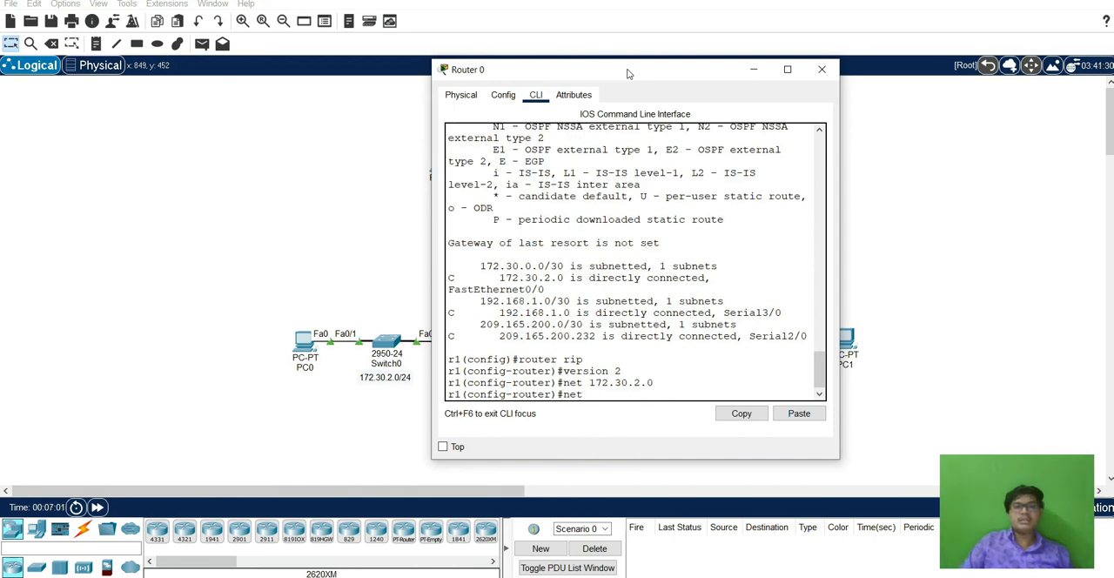
Add network 192.168.1.0 to Router 0's RIP configuration.
type("net 192.")
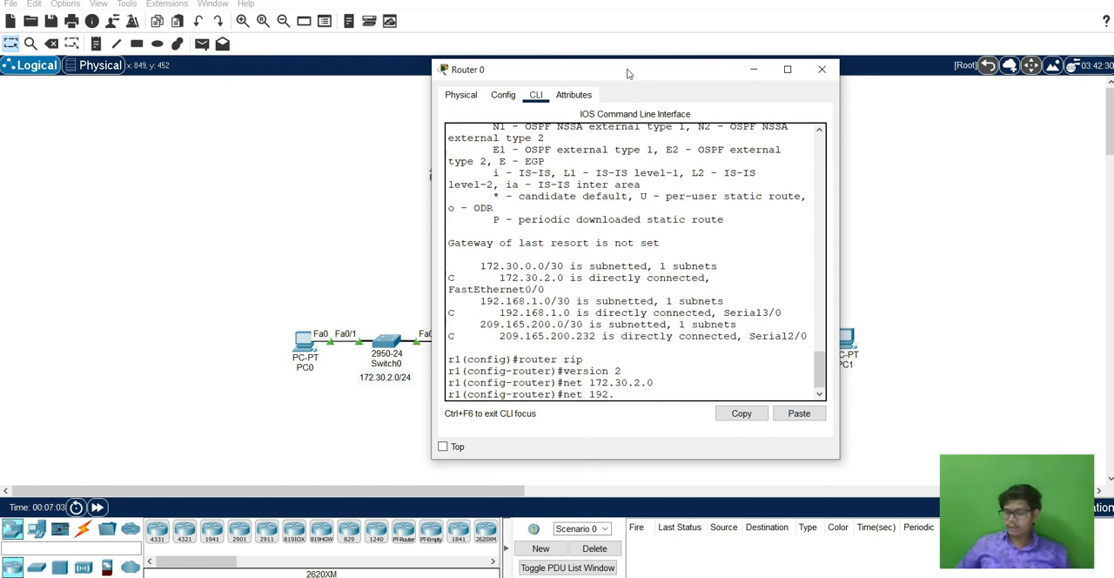
type("168.1.0")
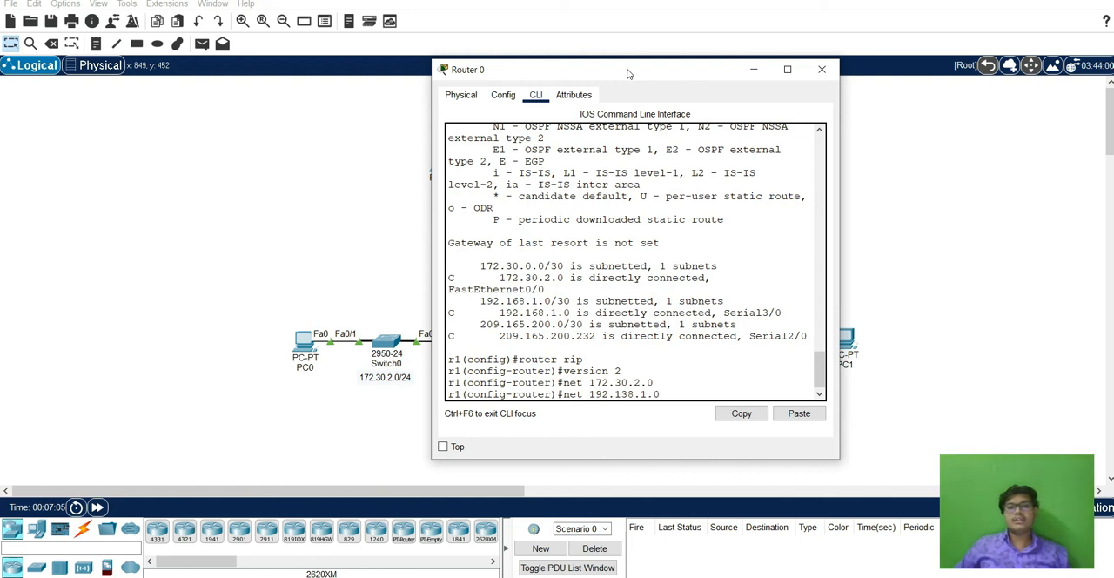
key("BackSpace")
type("6")
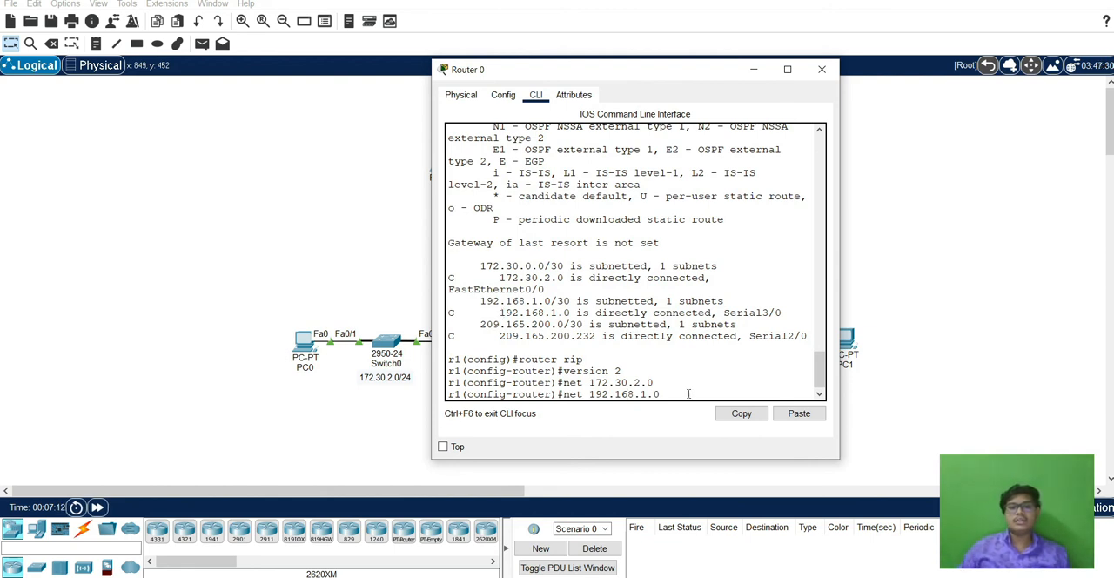
key("Return")
Add network 209.165.200.232 to Router 0's RIP configuration.
type("net ")
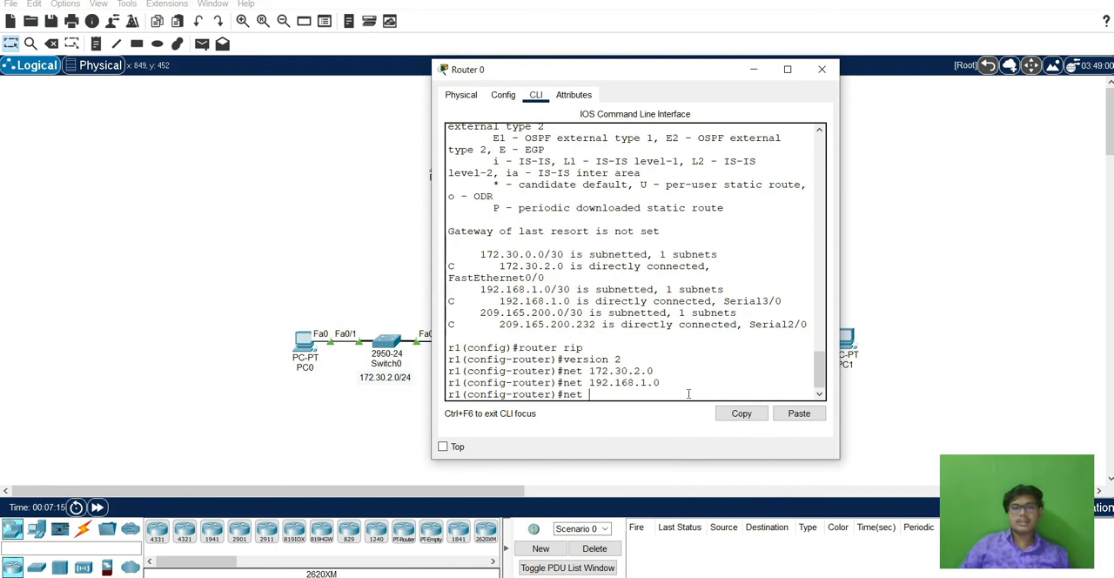
type("209.")
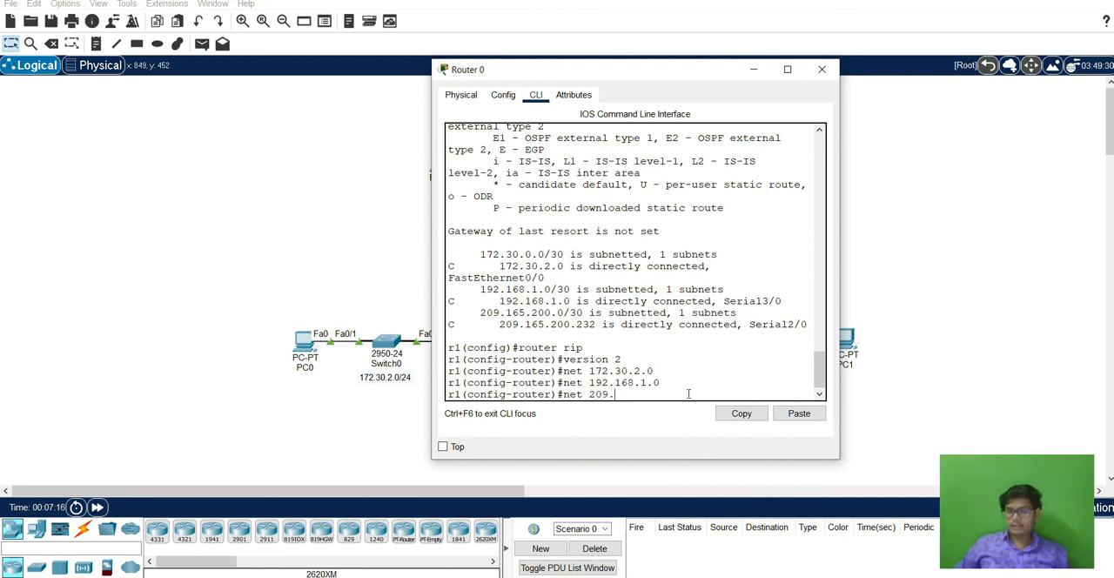
type("165.200.")
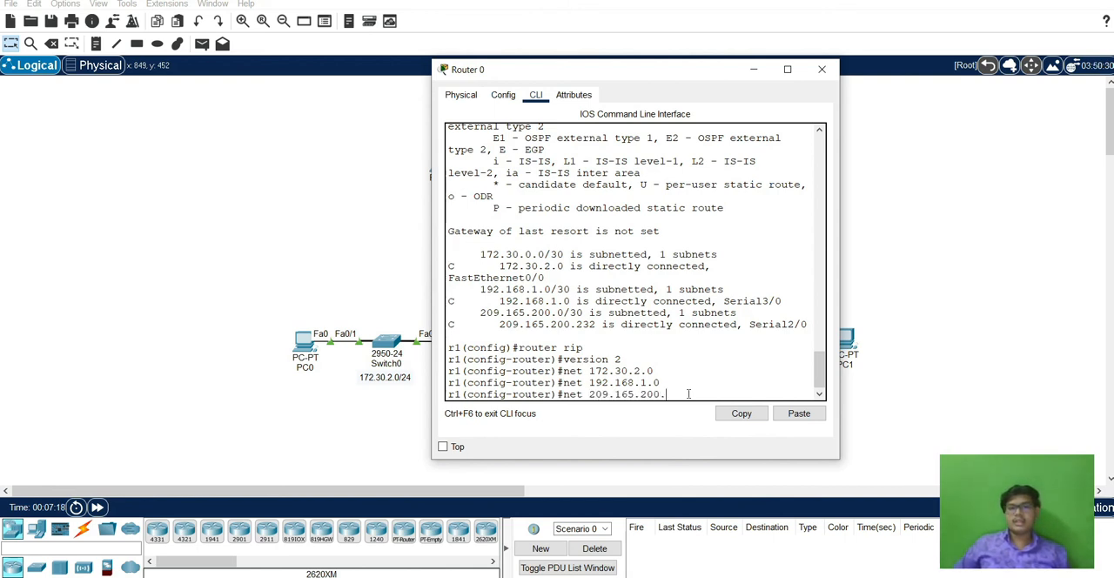
type("232")
key("Return")
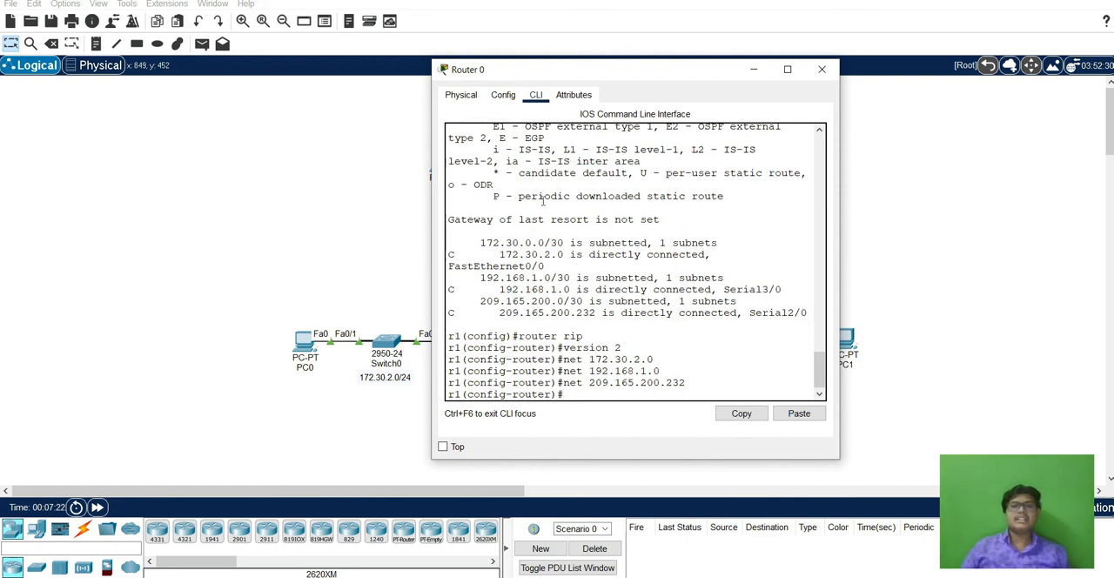
Compare the directly connected networks in Router 0's routing table with the advertised RIP networks.
left_click_drag(500, 253, 570, 254)
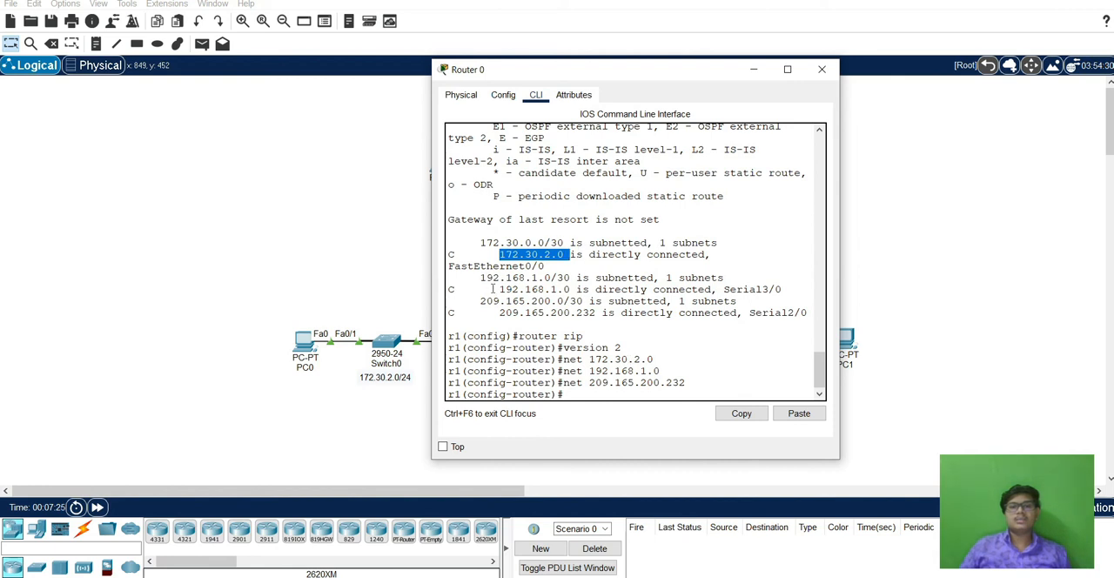
left_click_drag(500, 289, 590, 290)
left_click_drag(500, 313, 596, 313)
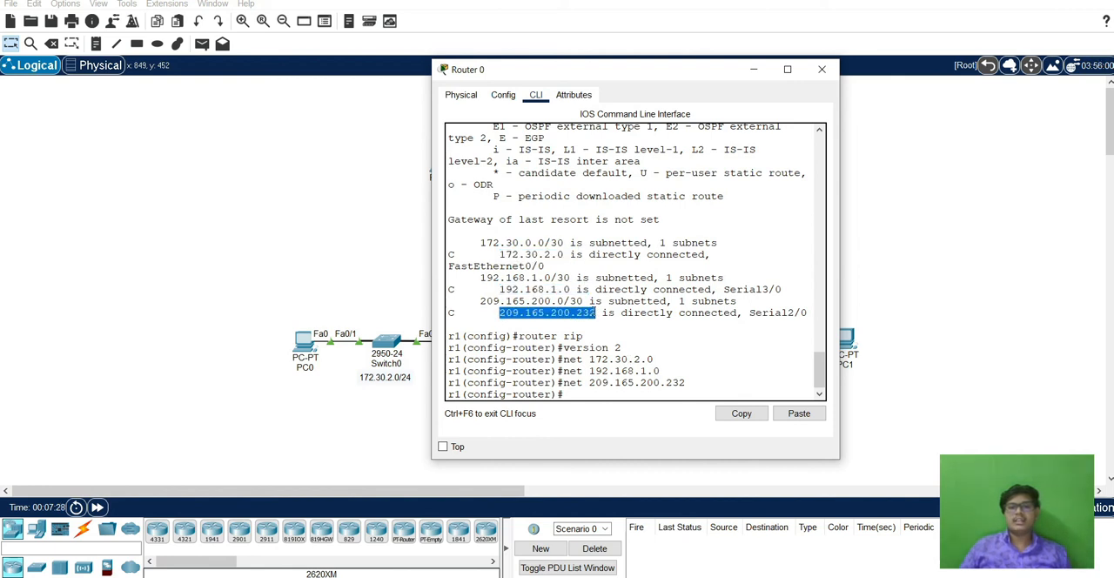
Exit all configuration levels and the console session on Router 0, and close the router window.
left_click(594, 396)
type("exit")
key("Return")
key("Return")
type("exi")
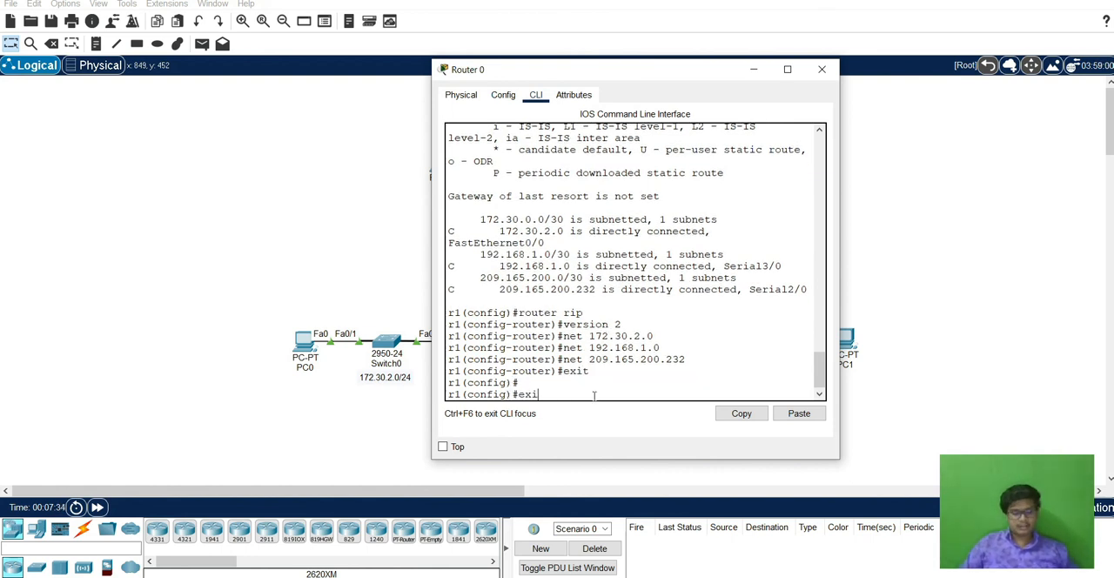
type("t")
key("Return")
type("exit")
key("Return")
key("Return")
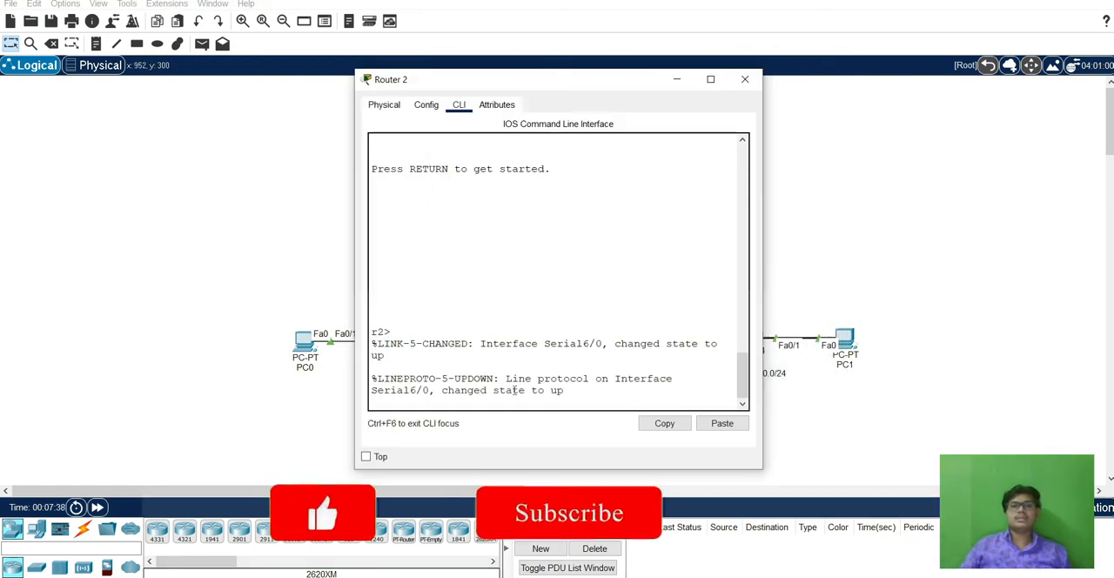
Enter global configuration mode on Router 2 and display its IP routing table.
left_click_drag(506, 369, 514, 380)
left_click(515, 381)
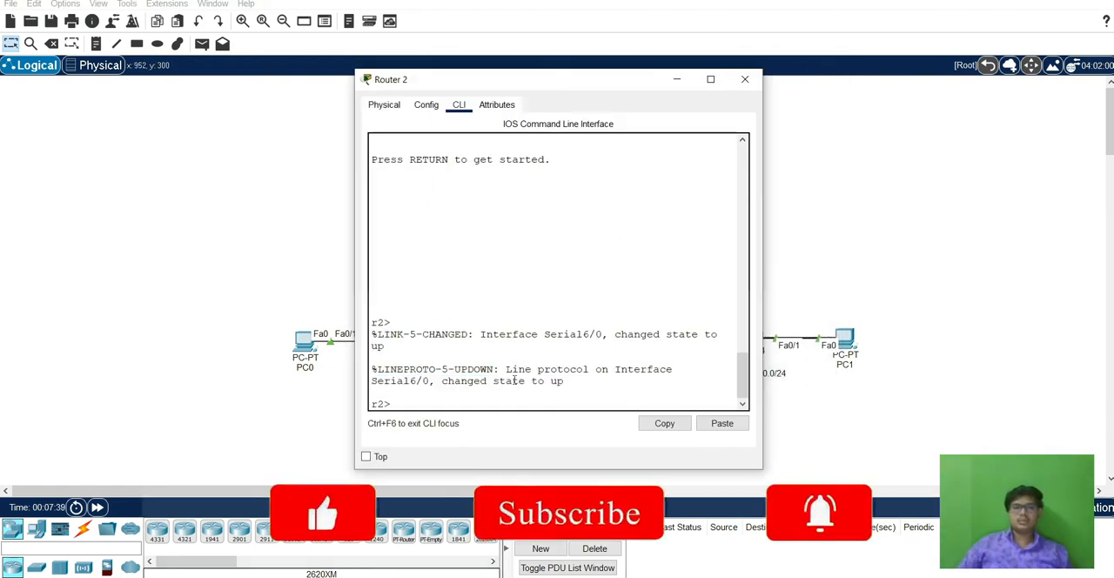
key("Return")
type("en")
key("Return")
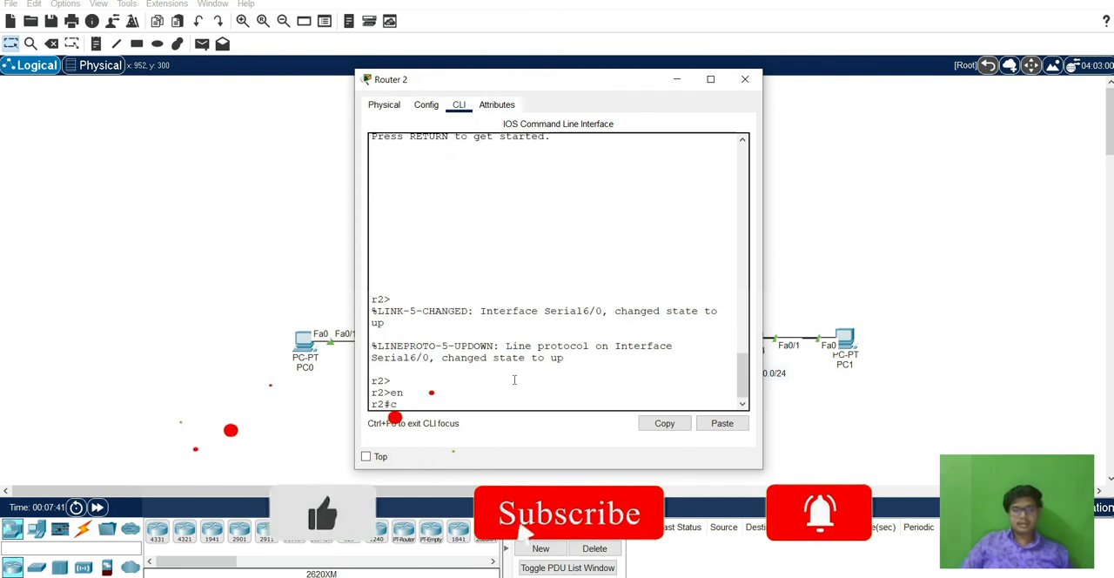
type("conf t")
key("Return")
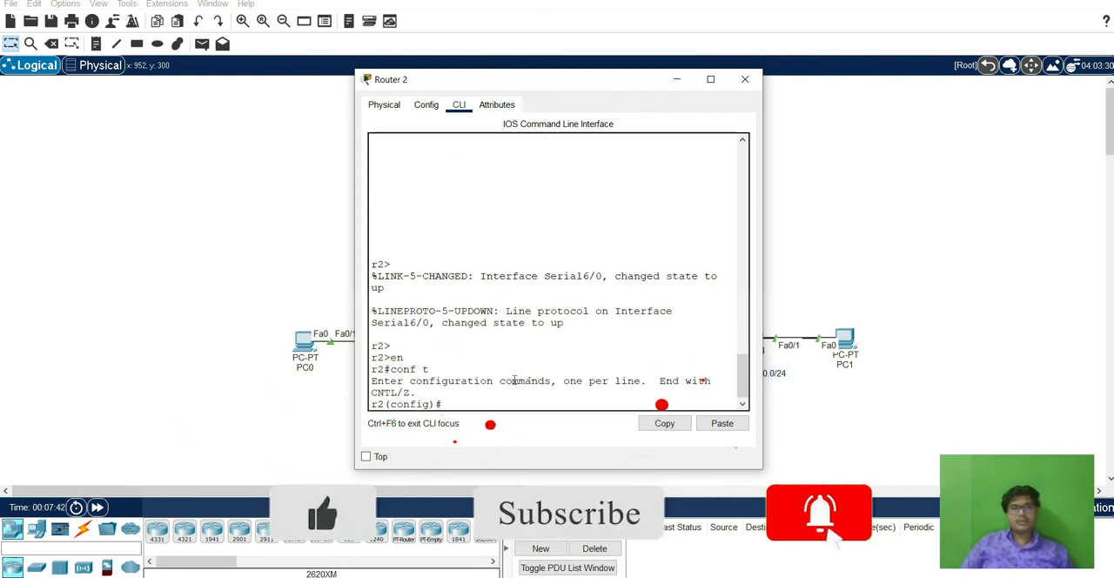
type("do s")
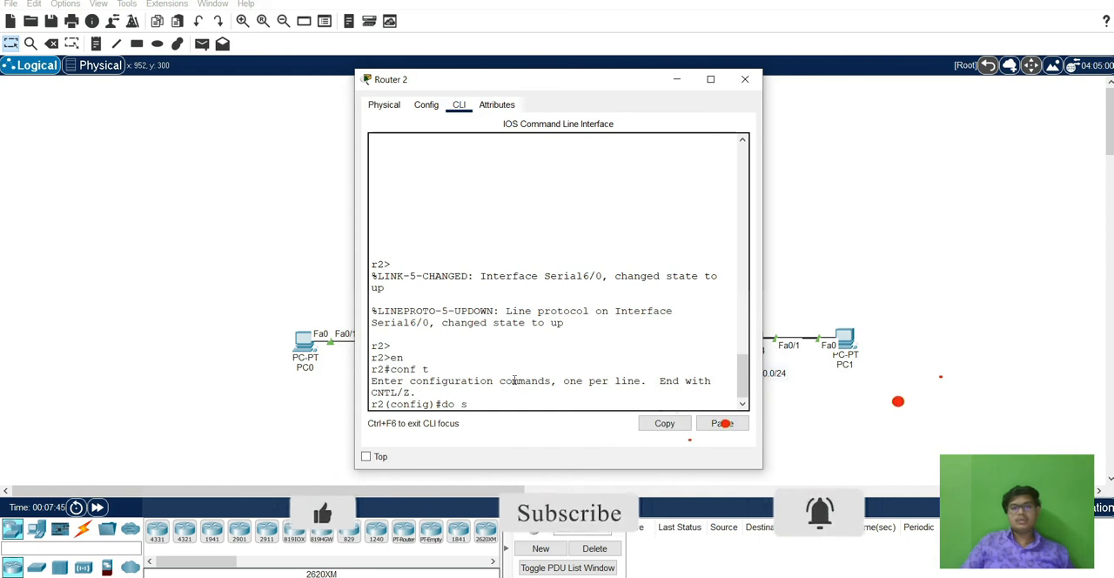
type("h ip ro")
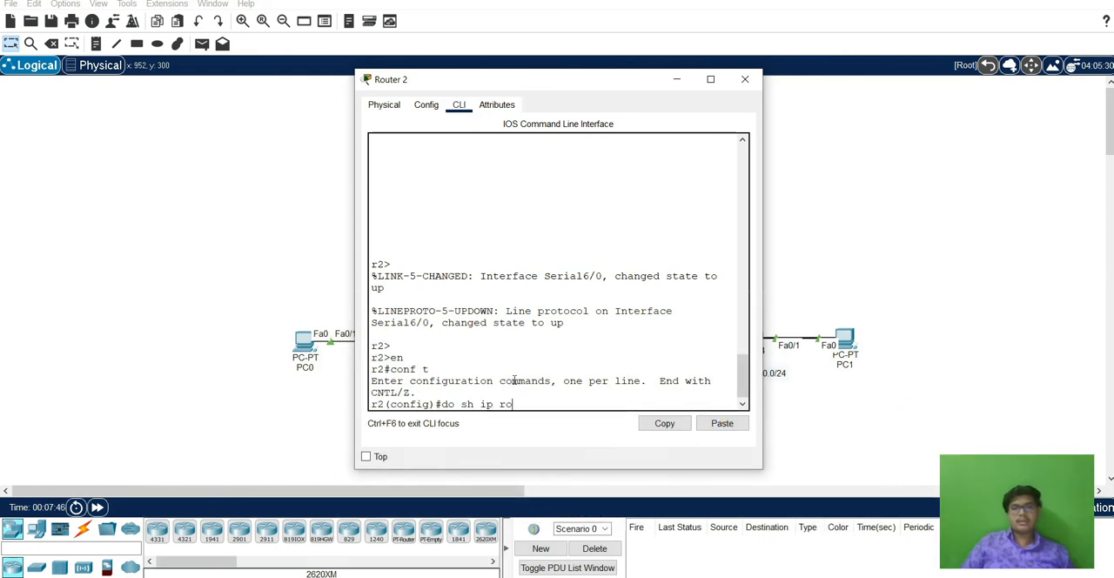
key("Return")
Enable RIP routing on Router 2 and set it to version 2.
type("router ri")
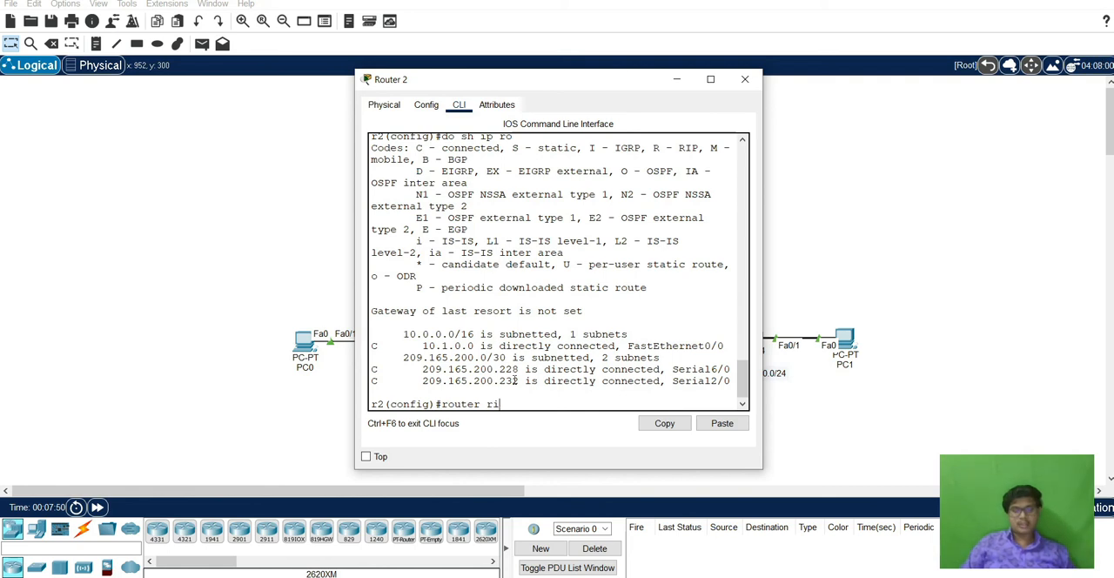
type("p")
key("Return")
type("version")
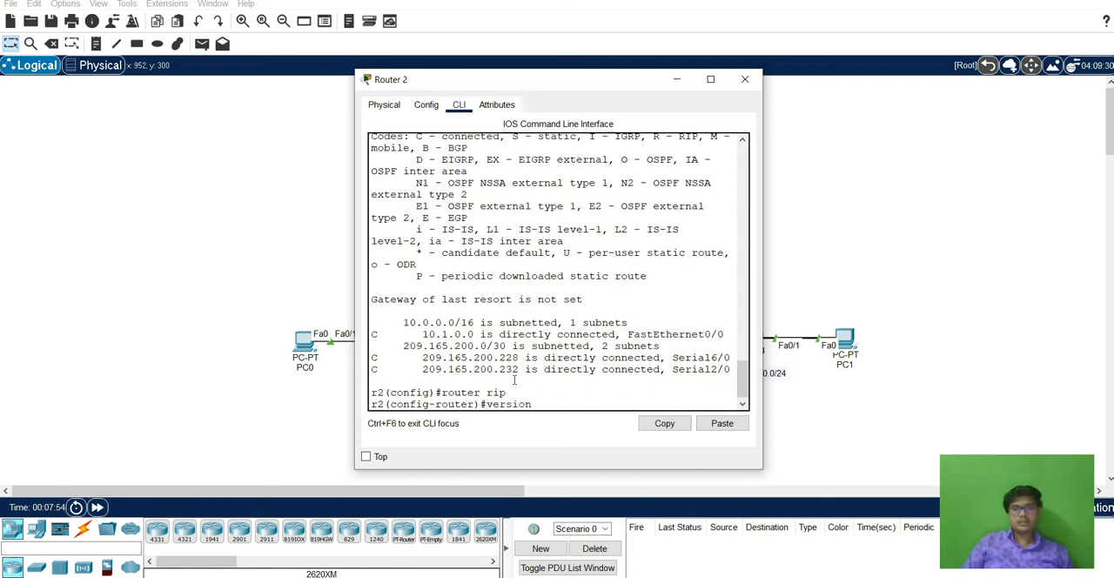
type(" 2")
key("Return")
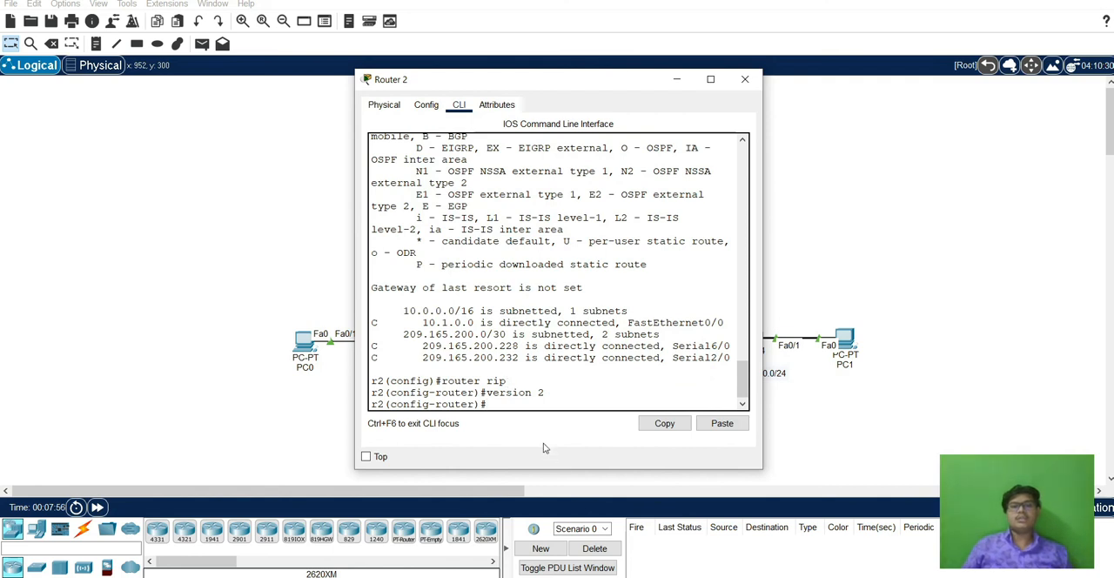
Add network 10.1.0.0 to Router 2's RIP configuration.
type("net")
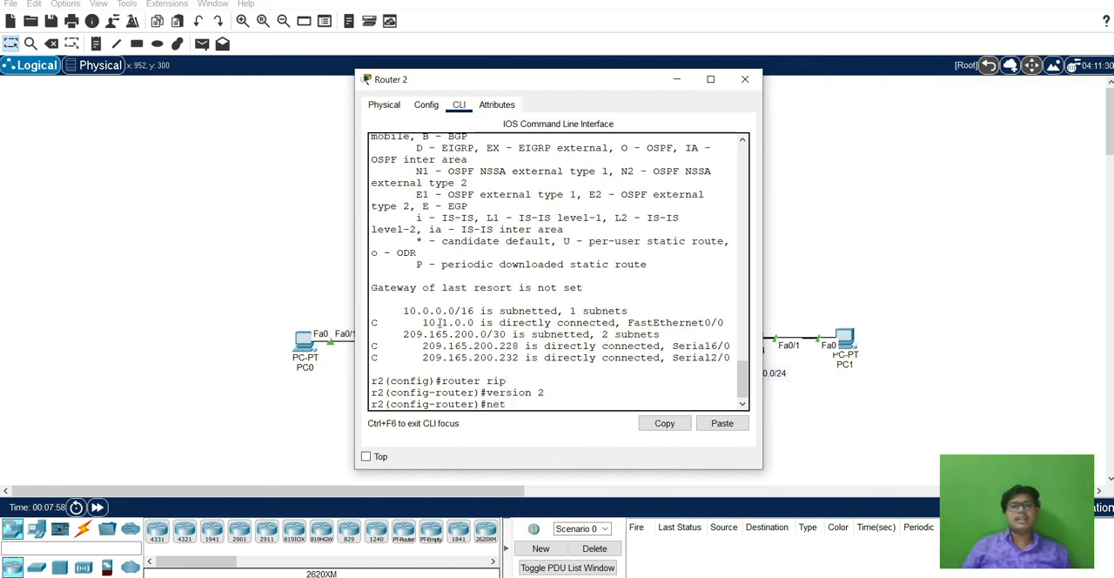
left_click_drag(417, 322, 470, 323)
left_click(470, 323)
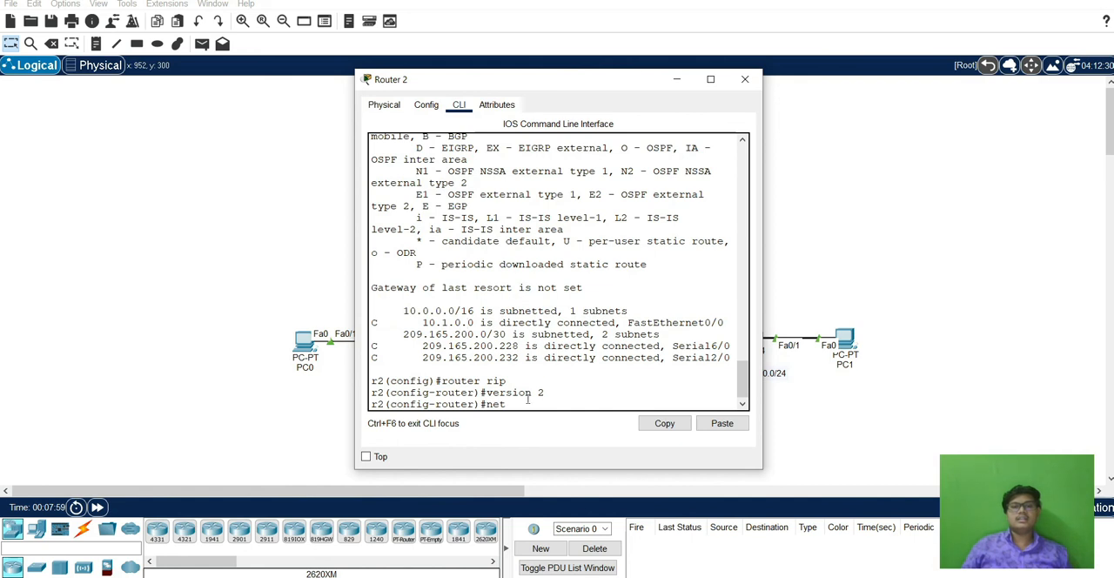
type("0.1.0.0")
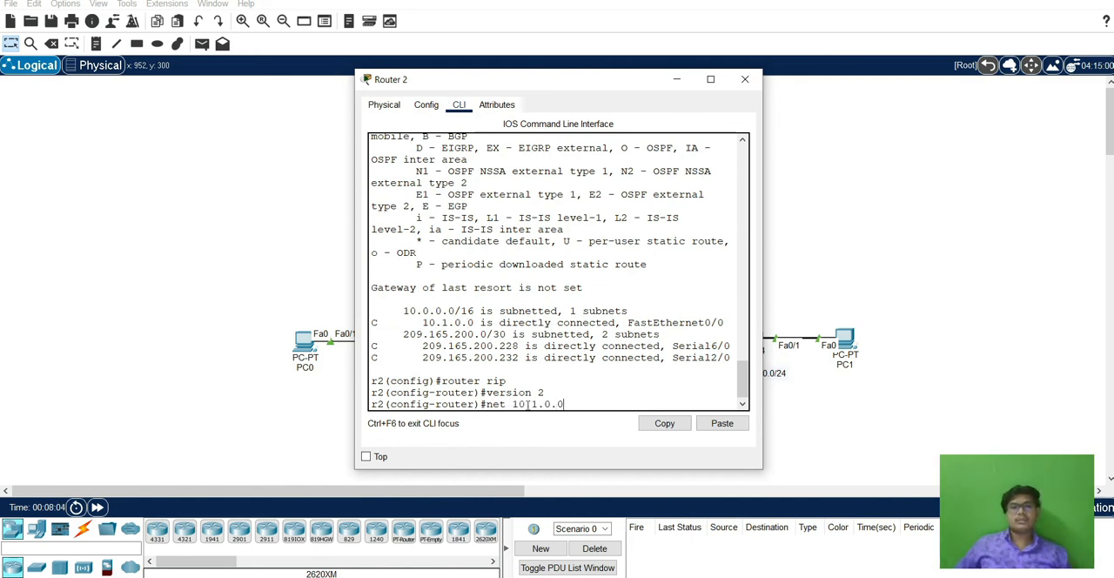
key("Return")
Add the serial link networks 209.165.200.228 and 209.165.200.232 to Router 2's RIP configuration.
type("net ")
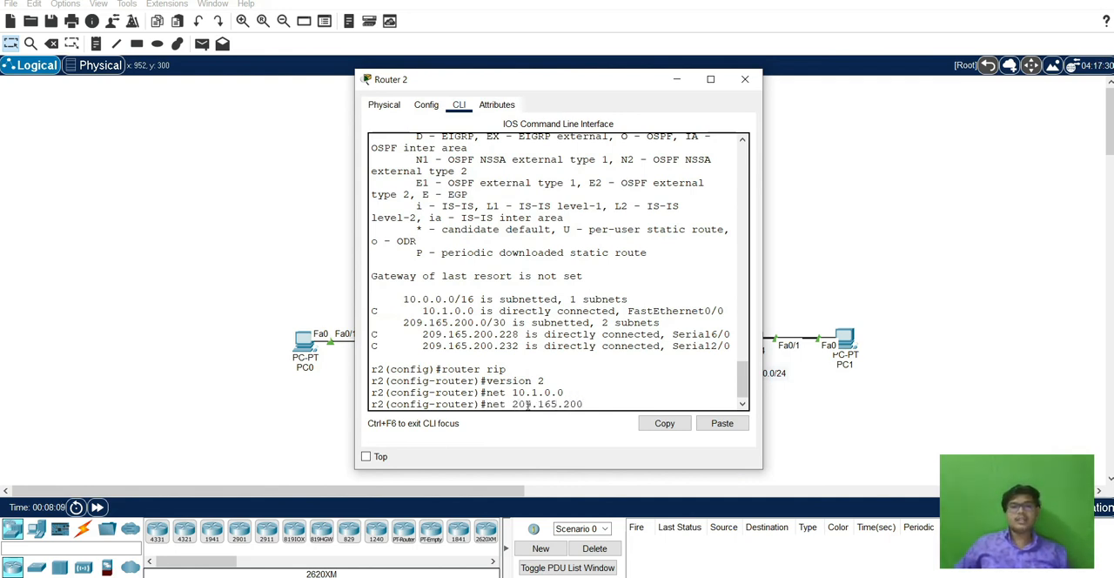
type("209.165.200.228")
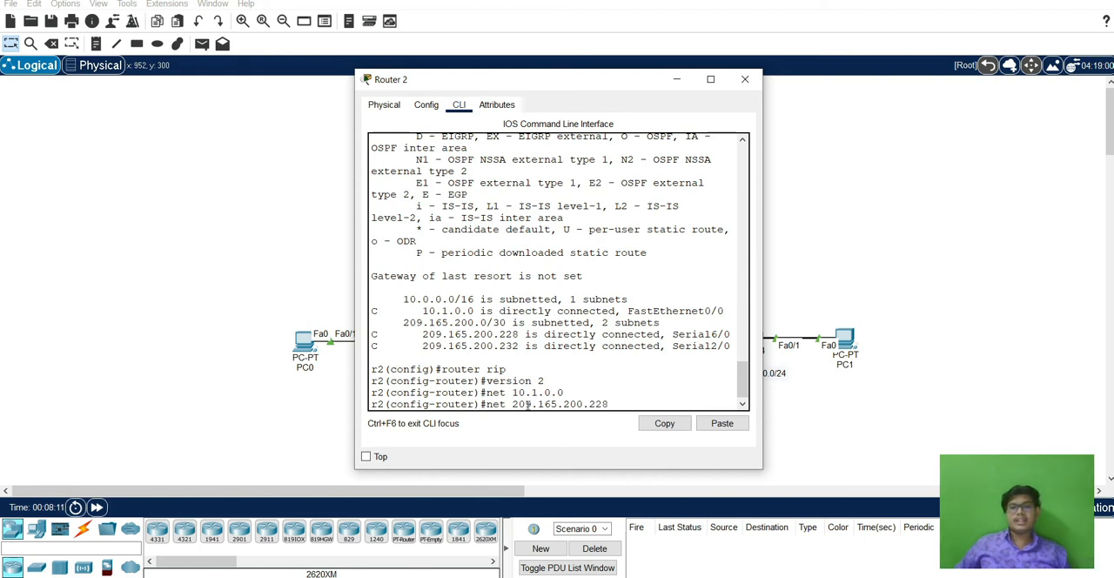
key("Return")
key("Up")
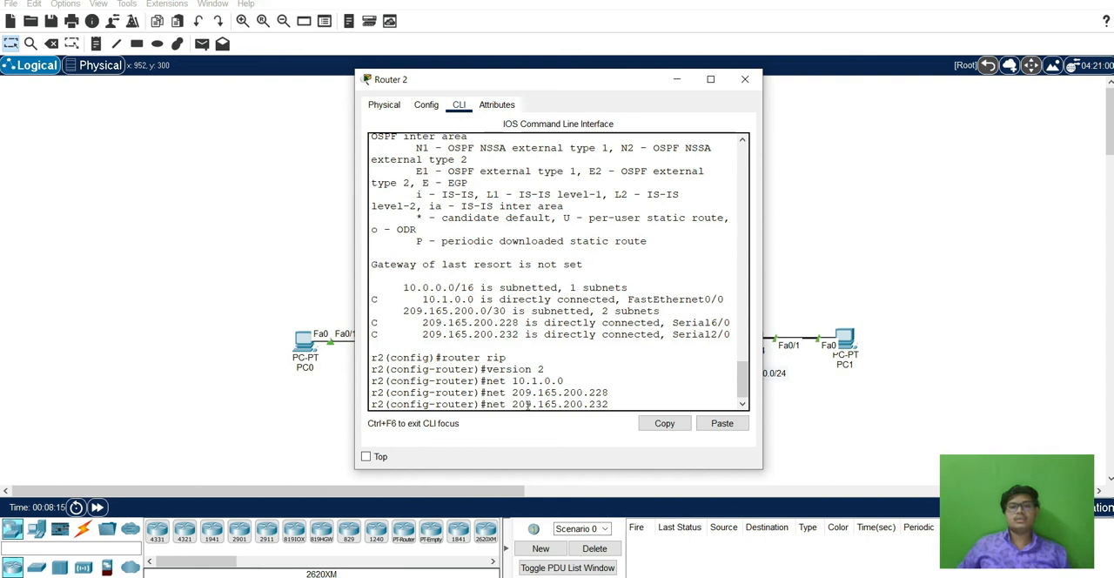
key("Return")
Exit all configuration levels and the console session on Router 2, and close its window.
type("exit")
key("Return")
type("exit")
key("Return")
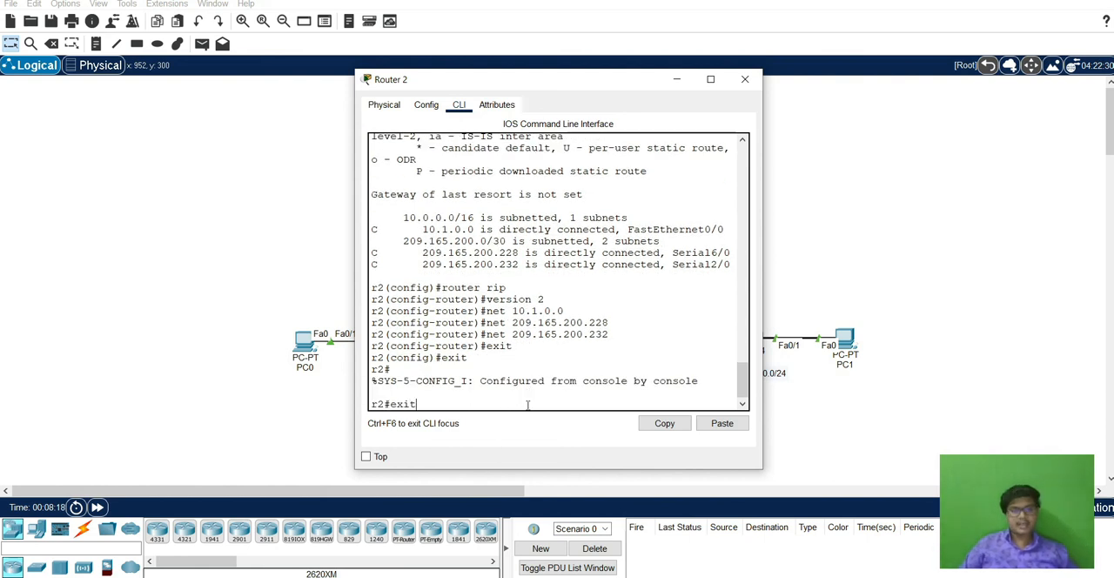
key("Return")
key("Return")
left_click(745, 79)
Open Router 1's command line, enter global configuration mode and display its IP routing table.
left_click(642, 347)
left_click_drag(575, 83, 752, 61)
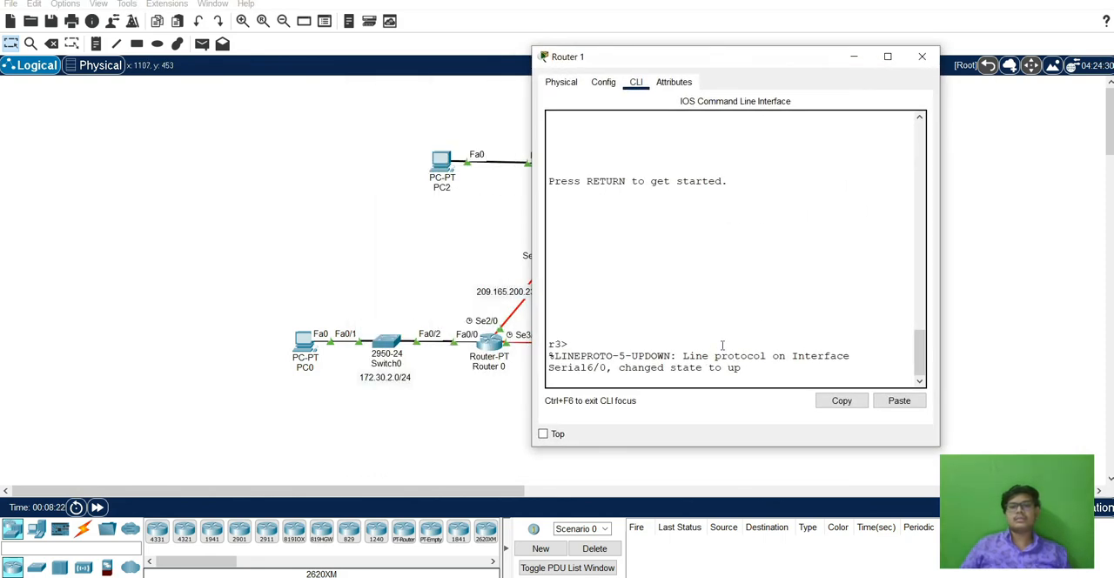
key("Return")
type("en")
key("Return")
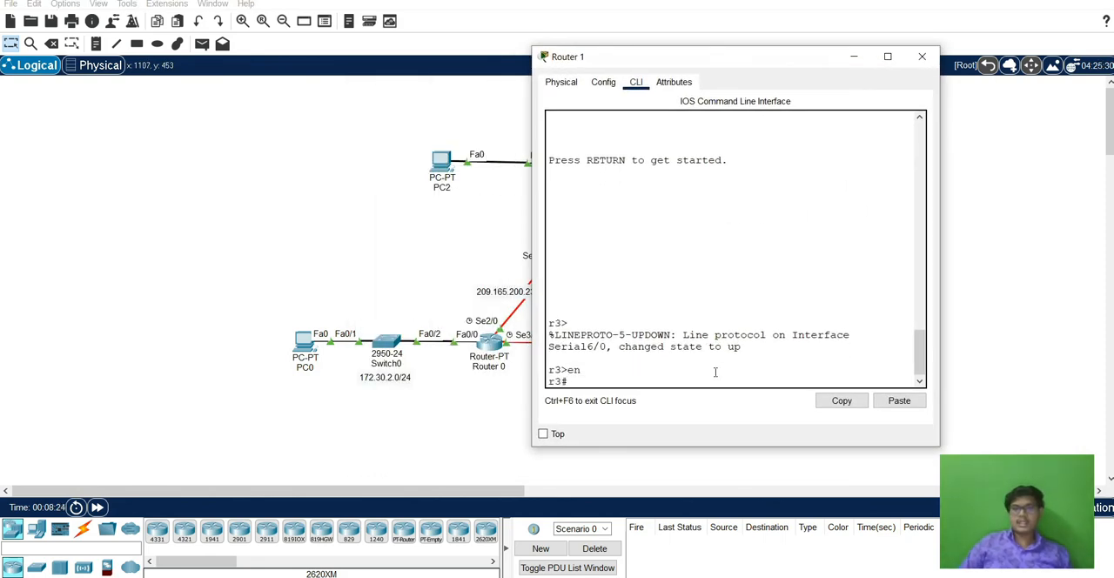
type("config t")
key("Return")
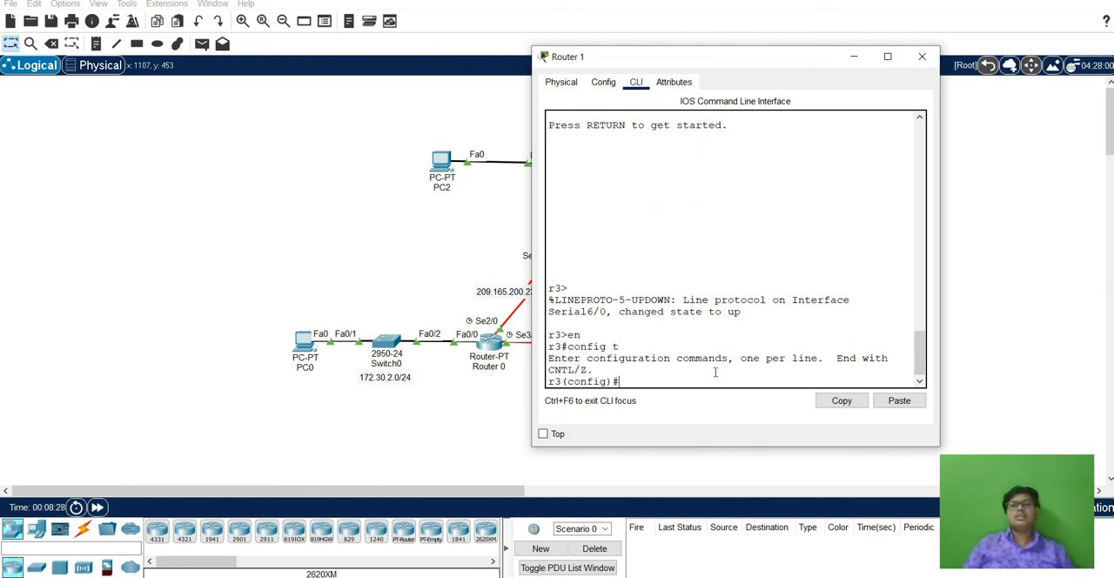
type("do sh")
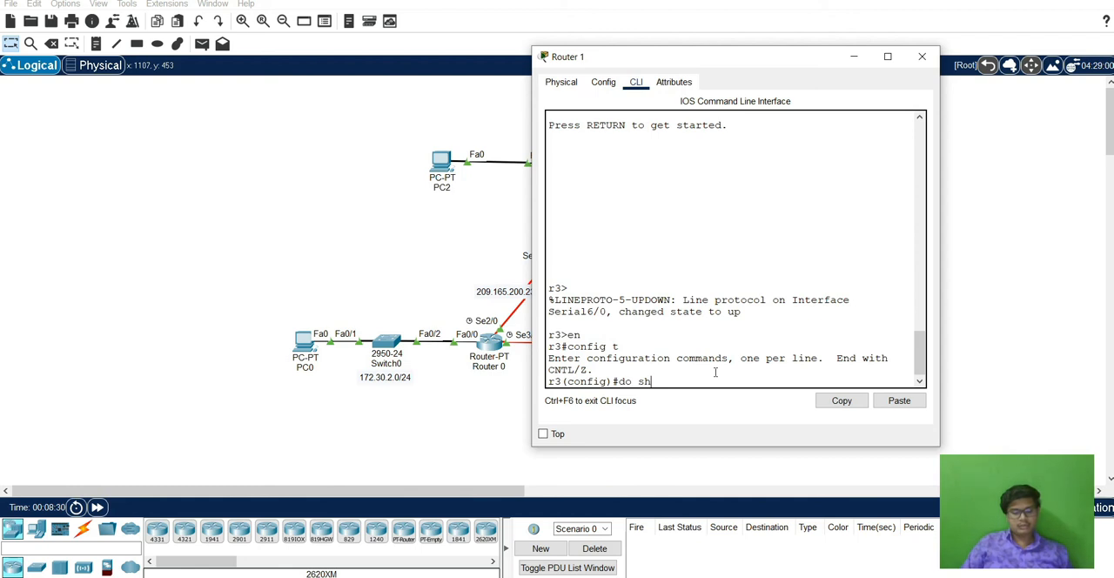
type(" ip ro")
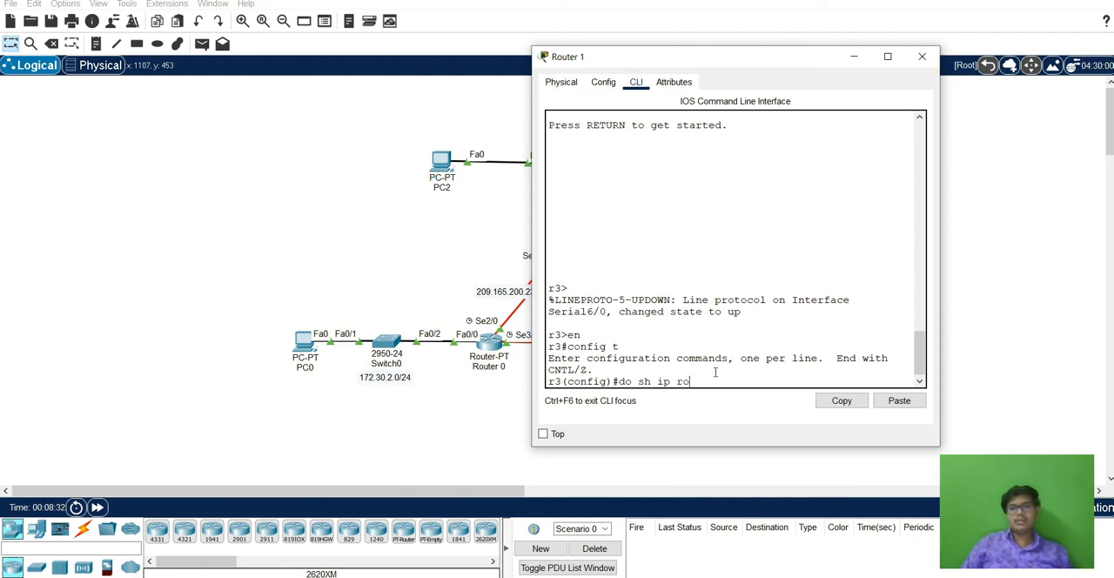
key("Return")
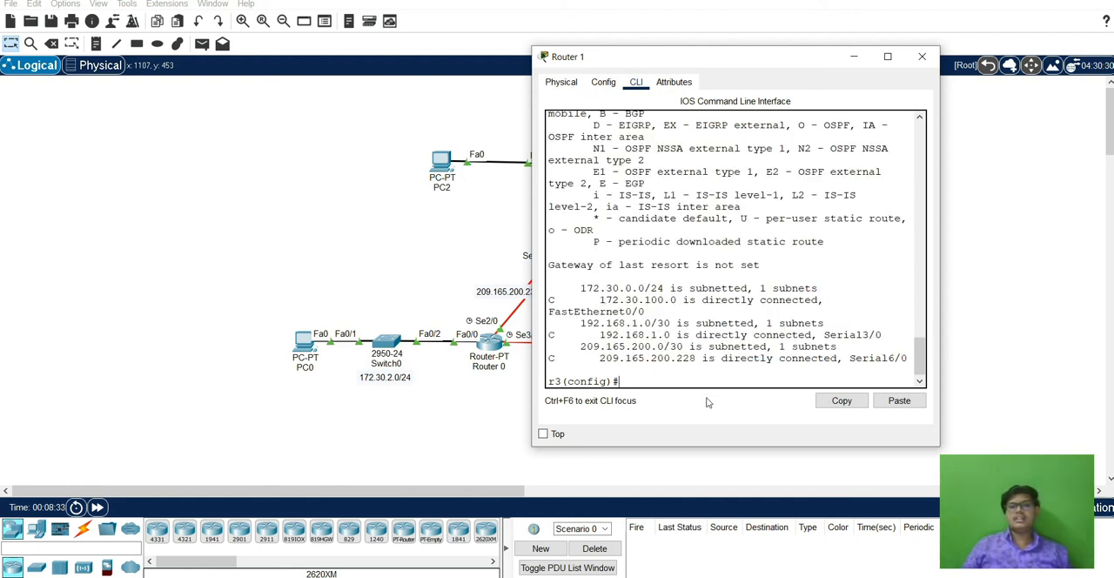
Enable RIP routing on Router 1 and set it to version 2.
type("router rip")
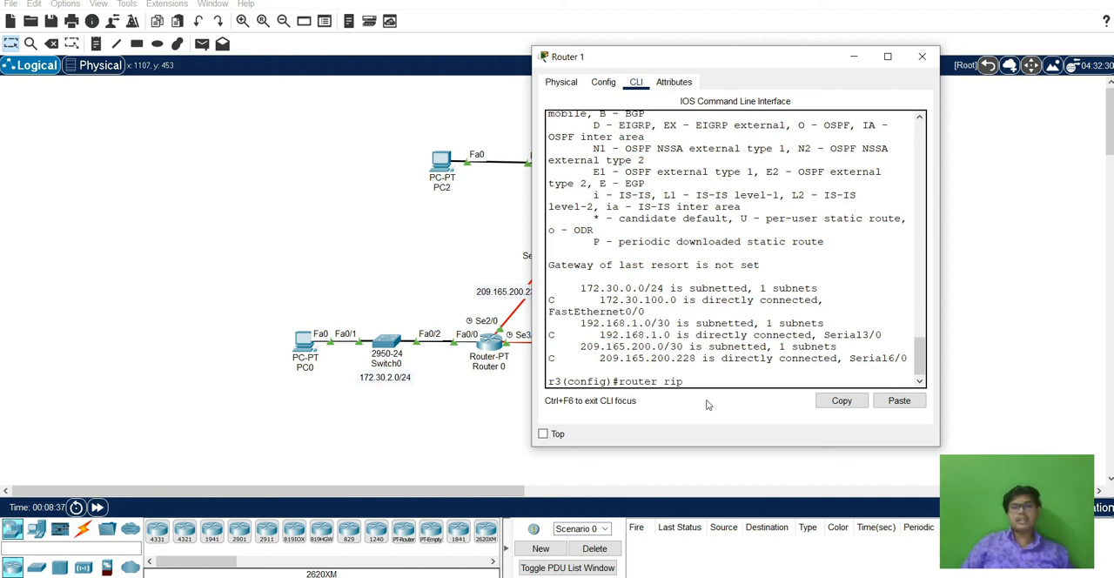
key("Return")
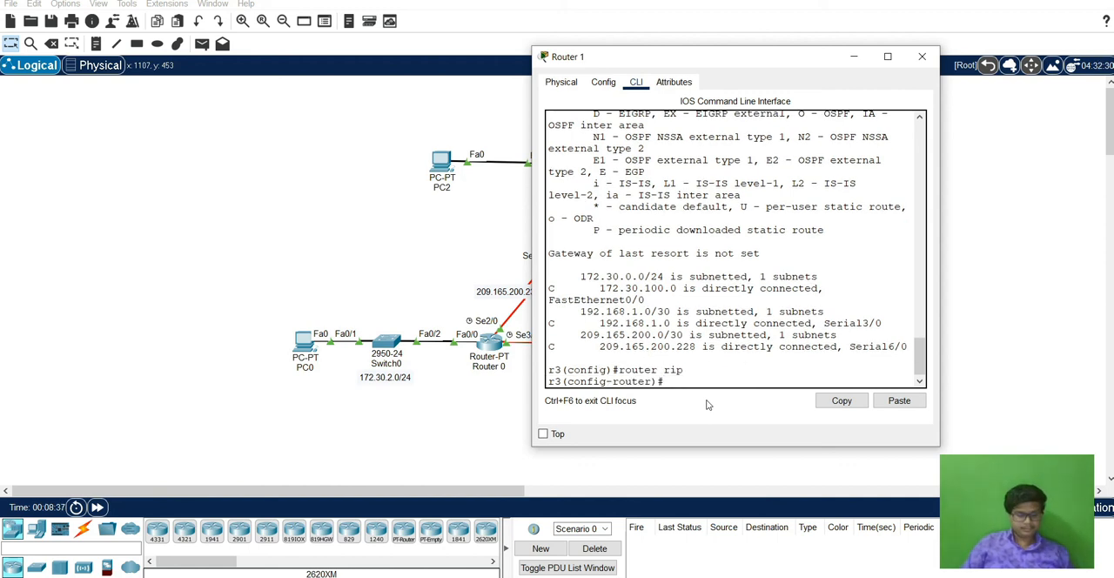
type("version 2")
key("Return")
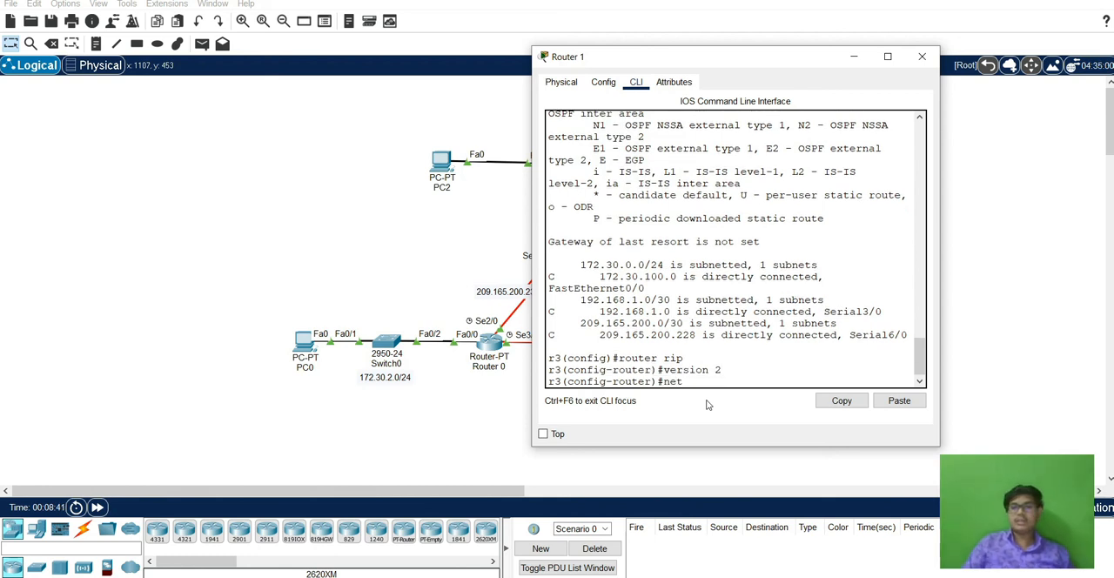
Add networks 172.30.100.0 and 192.168.1.0 to Router 1's RIP configuration.
type("net 172.30.100.0")
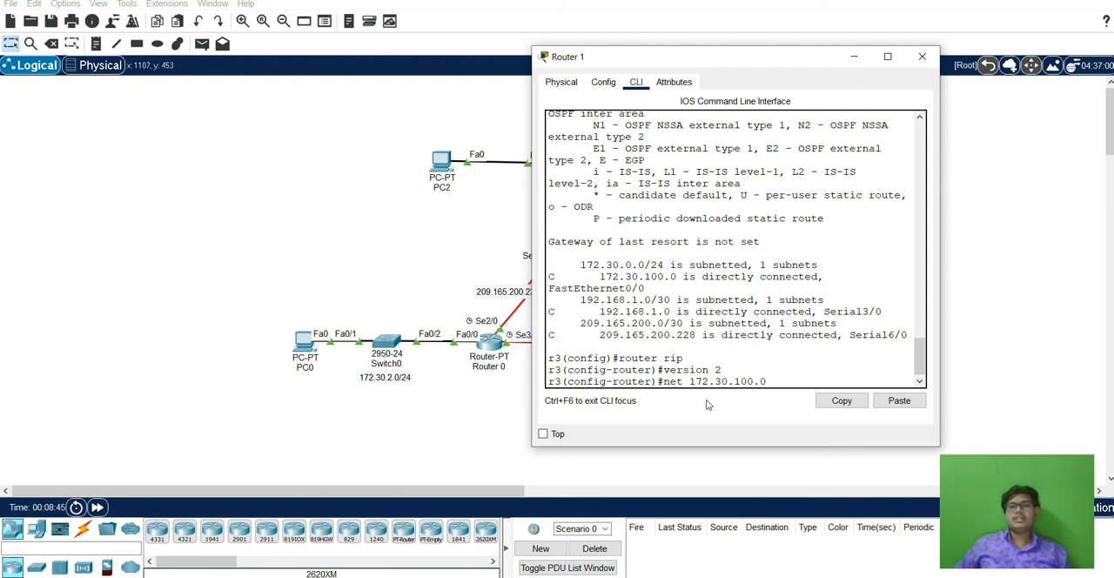
key("Return")
type("net")
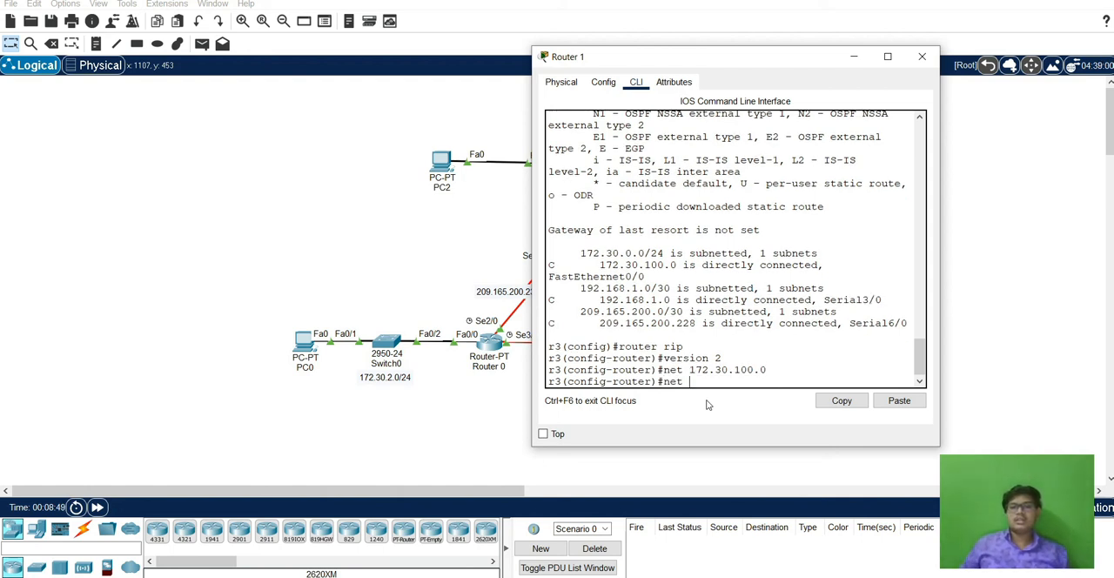
type(" 192.1")
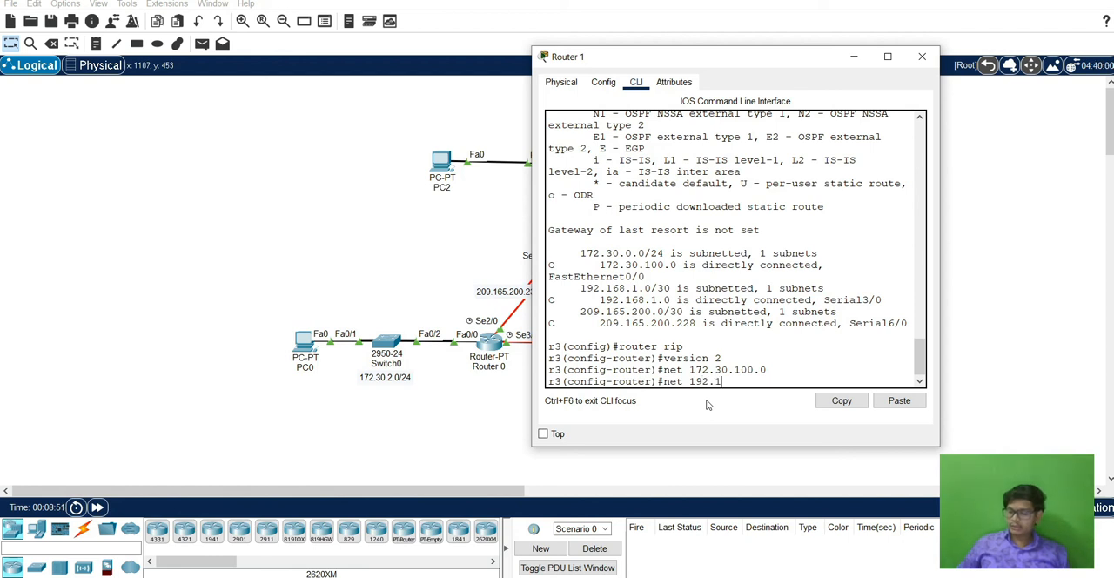
type("638.1.0")
key("Return")
Add network 200.165.200.228 to Router 1's RIP configuration.
type("net 2")
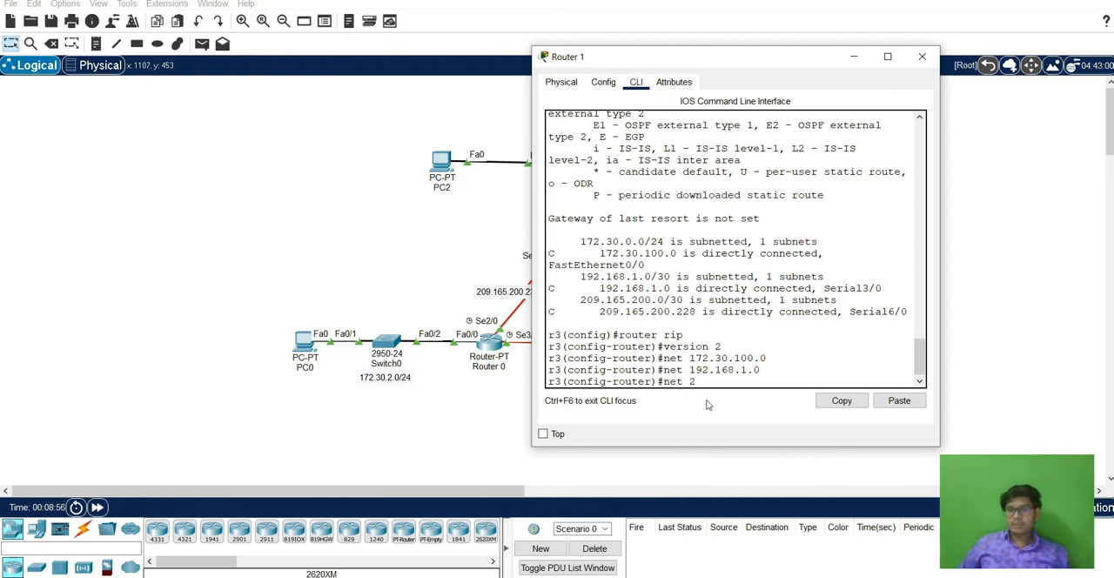
type("00.165.200.228")
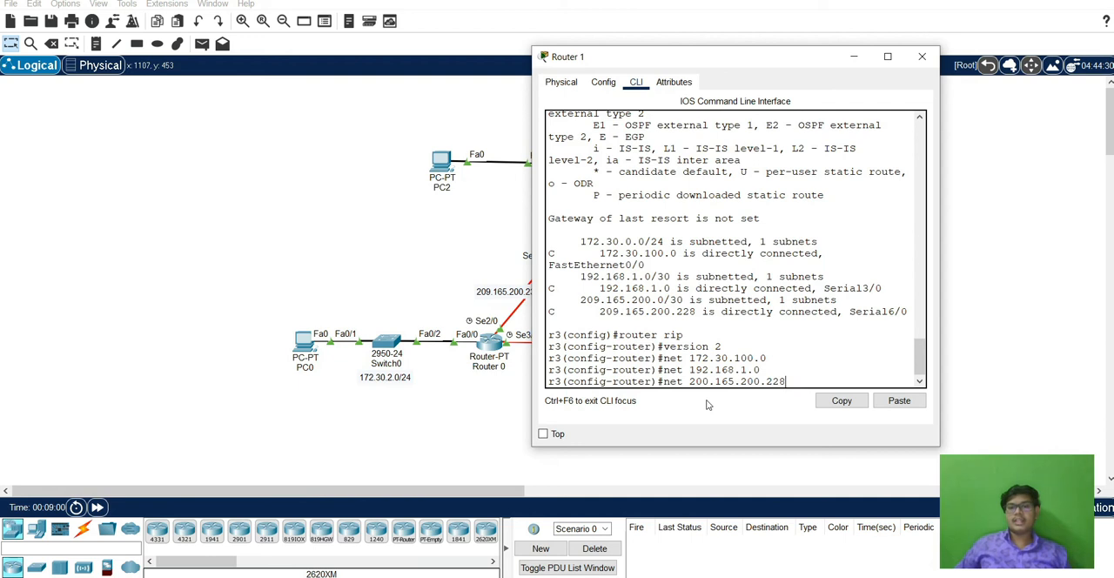
key("Return")
Exit all configuration levels and the console session on Router 1, and minimize its window.
type("exit")
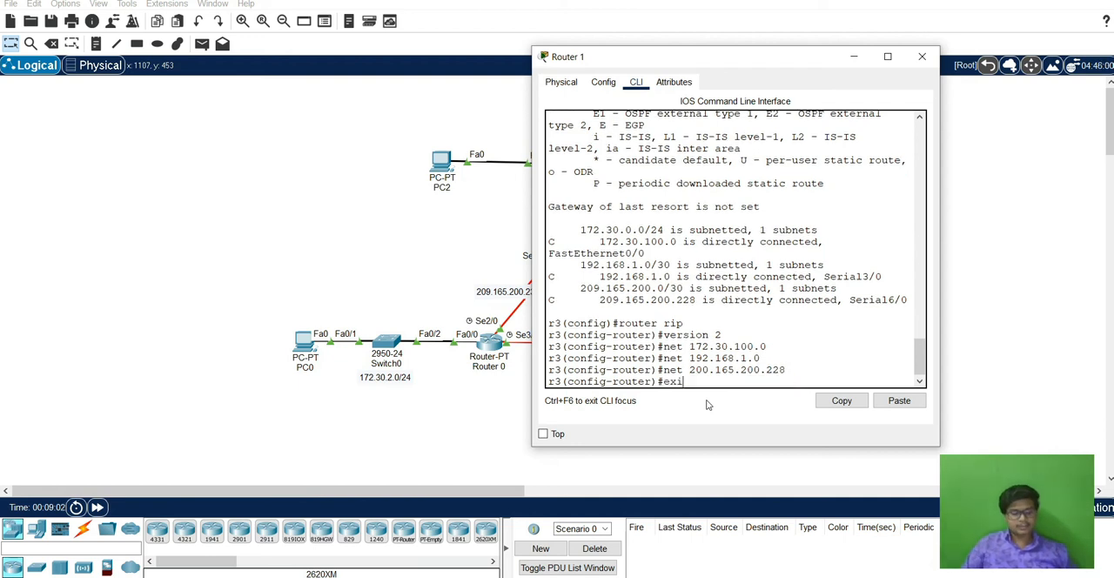
key("Return")
key("Return")
type("exit")
key("Return")
key("Return")
type("exo")
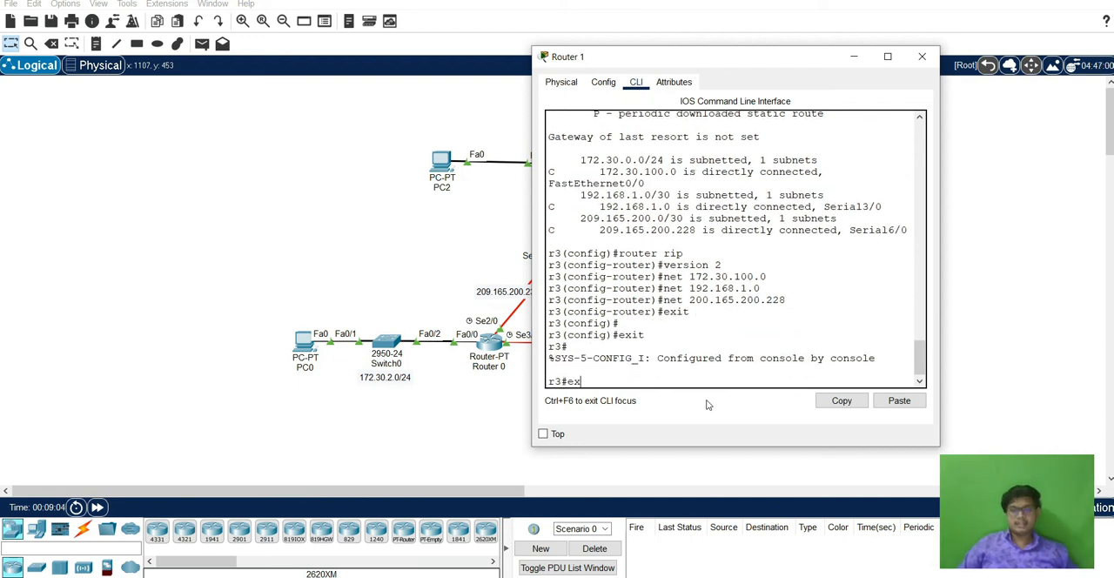
key("BackSpace")
type("it")
key("Return")
key("Return")
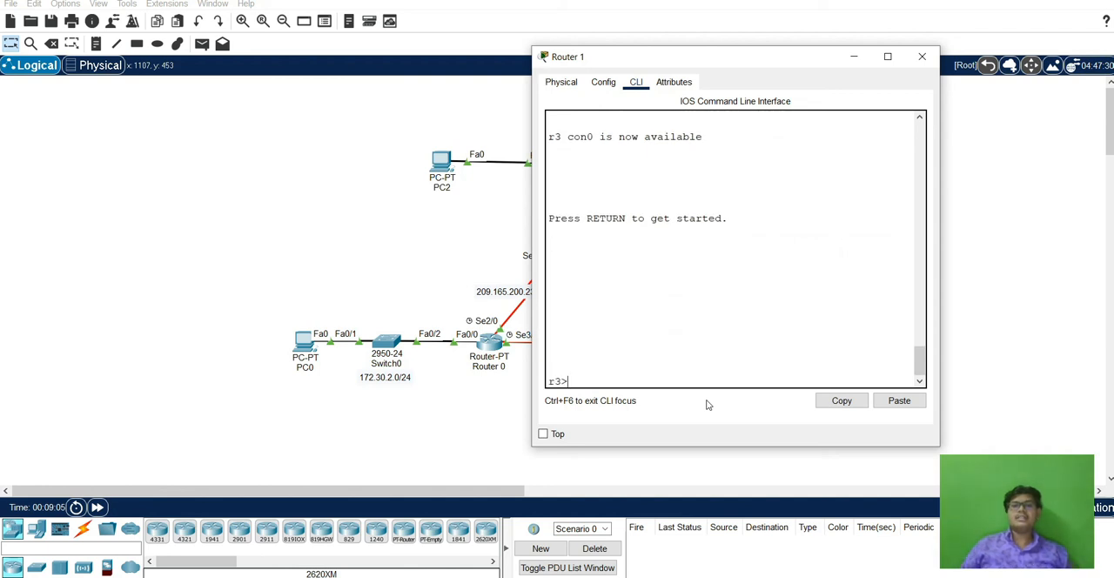
left_click(854, 55)
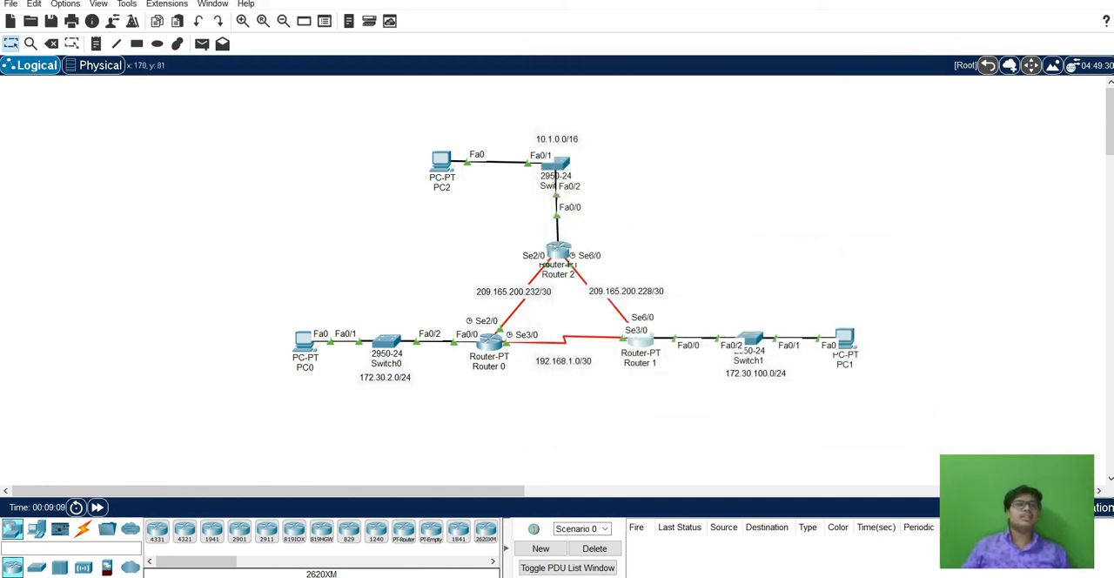
Send a simple PDU from PC0 to PC2 to test connectivity between their networks.
left_click(202, 43)
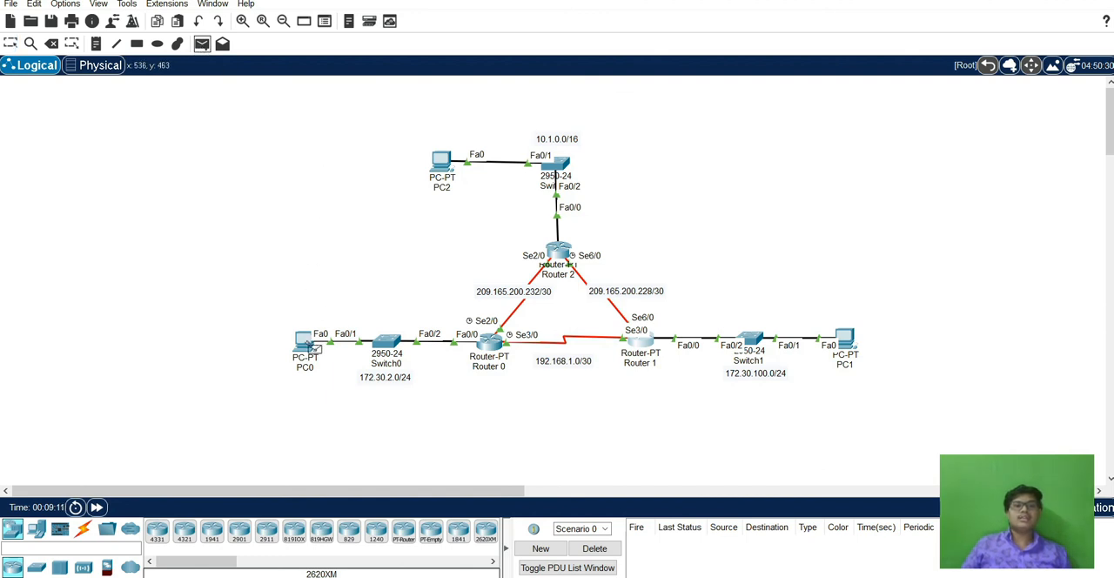
left_click(309, 344)
left_click(442, 162)
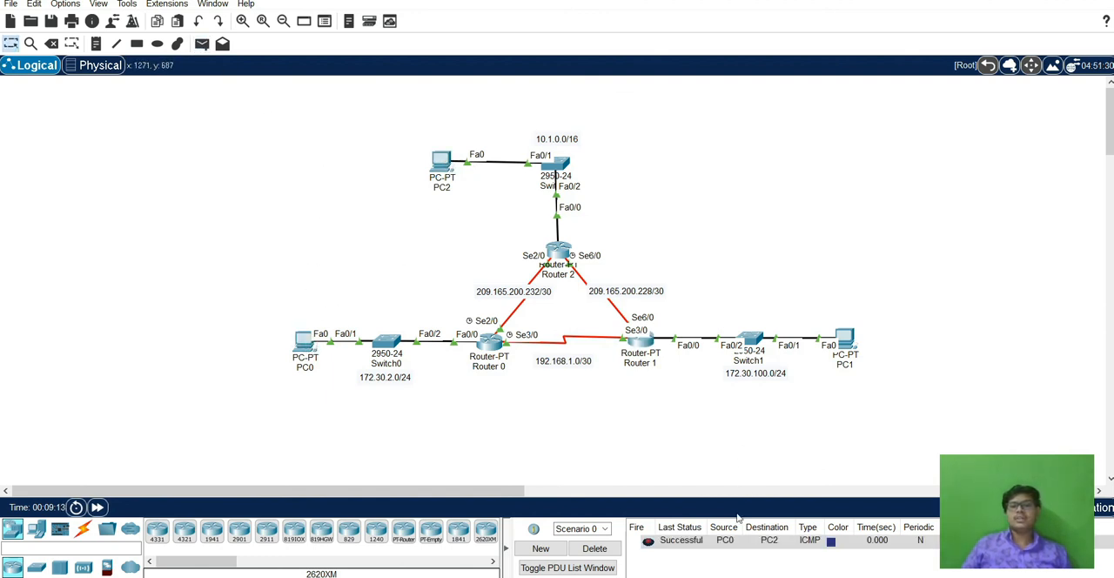
Send a simple PDU from PC0 to PC1, and repeat the same test once more.
left_click(202, 44)
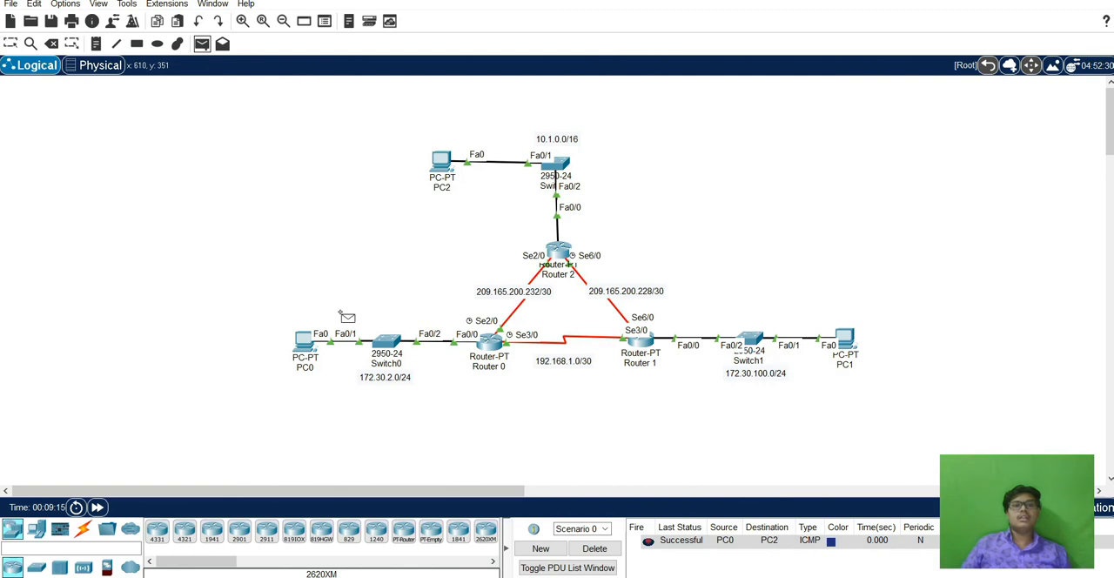
left_click(312, 344)
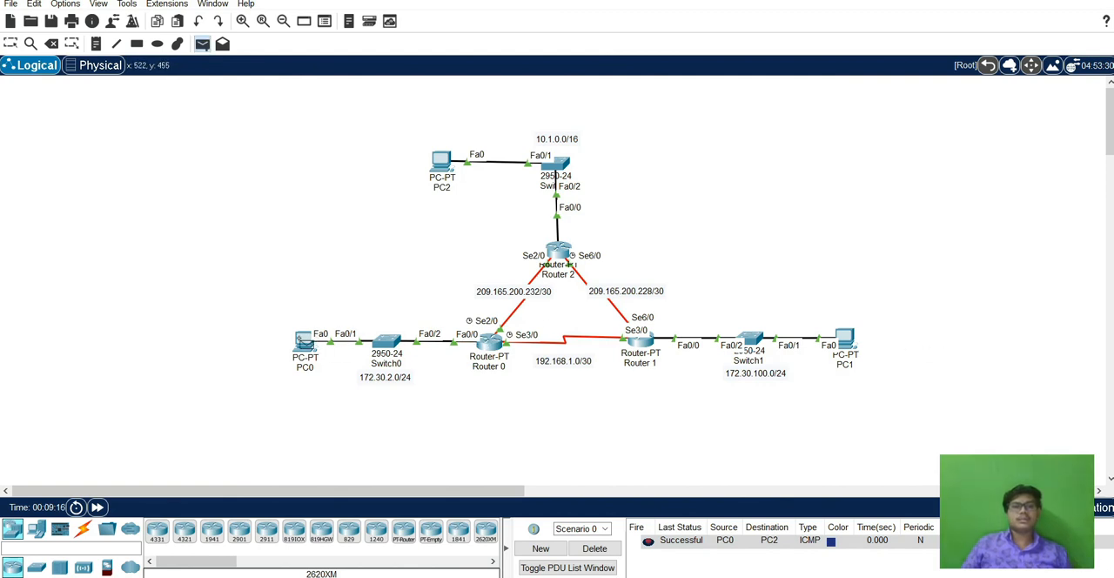
left_click(844, 344)
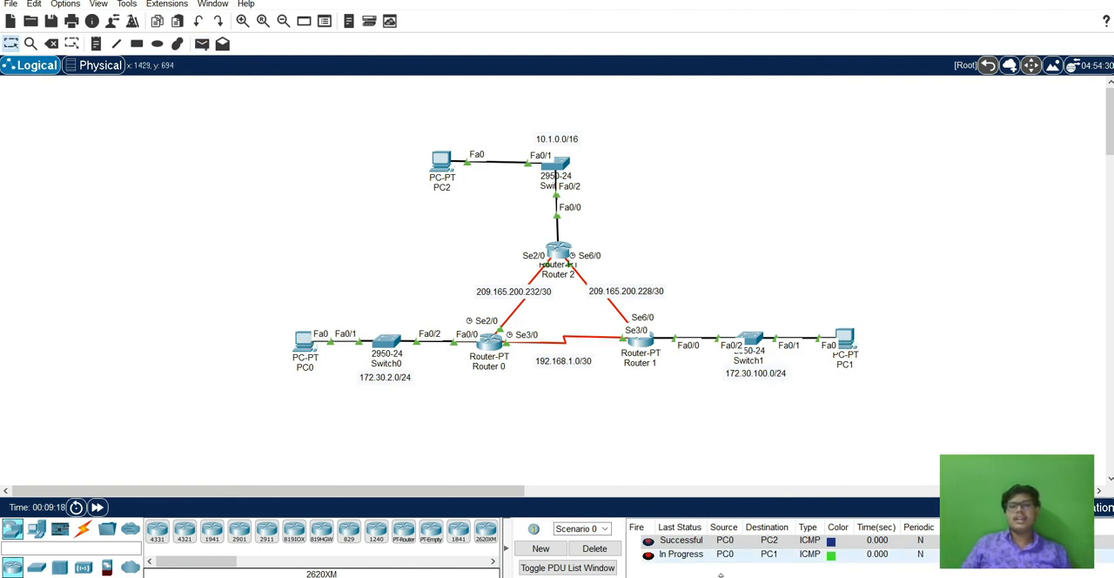
left_click(203, 45)
left_click(306, 347)
left_click(849, 344)
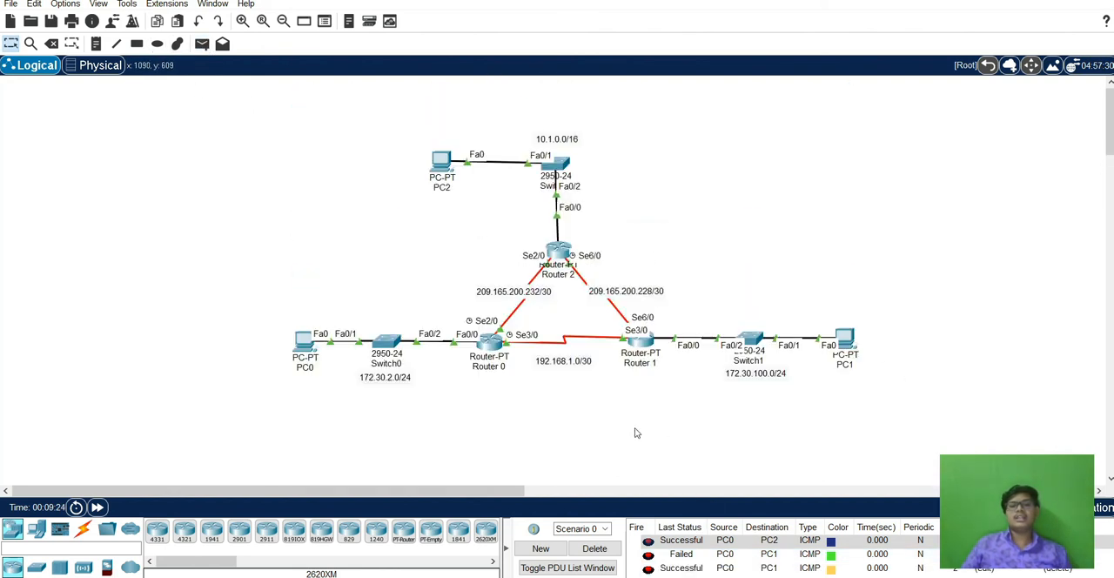
Send simple PDUs from PC2 to PC1 and from PC2 to PC0, and check their status in the PDU list.
left_click(201, 44)
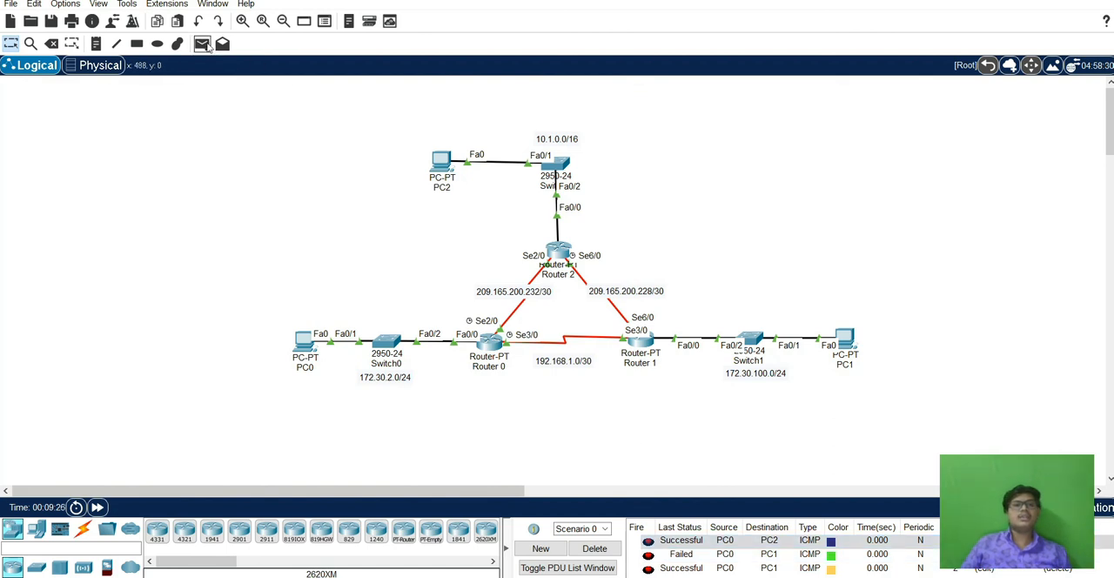
left_click(444, 161)
left_click(846, 339)
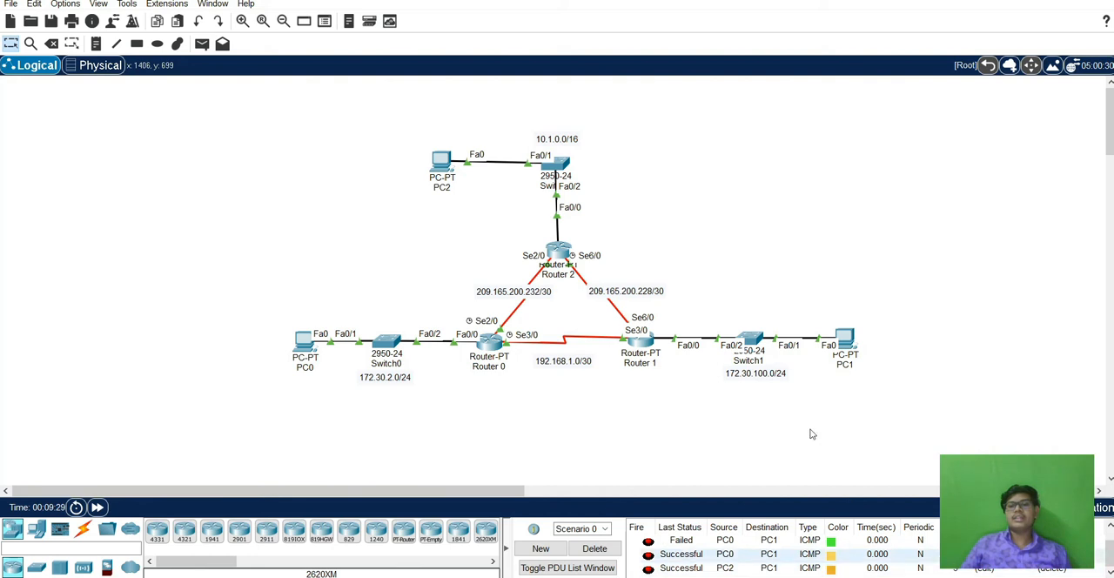
left_click(201, 44)
left_click(445, 160)
left_click(309, 346)
scroll(707, 540, "down", 2)
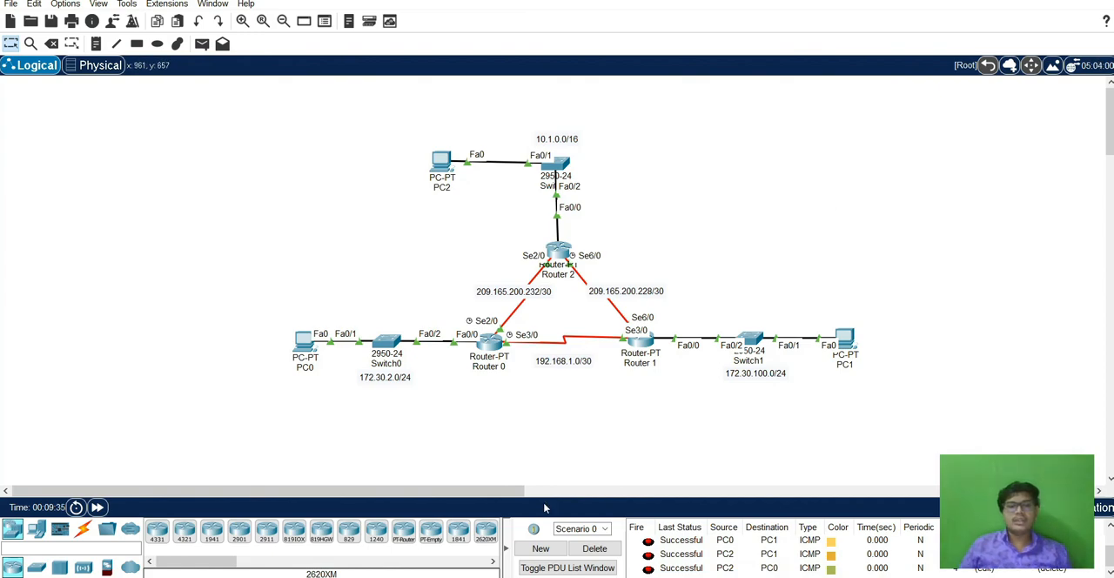
Switch to the Word lab document and go back to its title and aim on the first page.
left_click(514, 576)
scroll(715, 327, "up", 3)
scroll(711, 322, "up", 15)
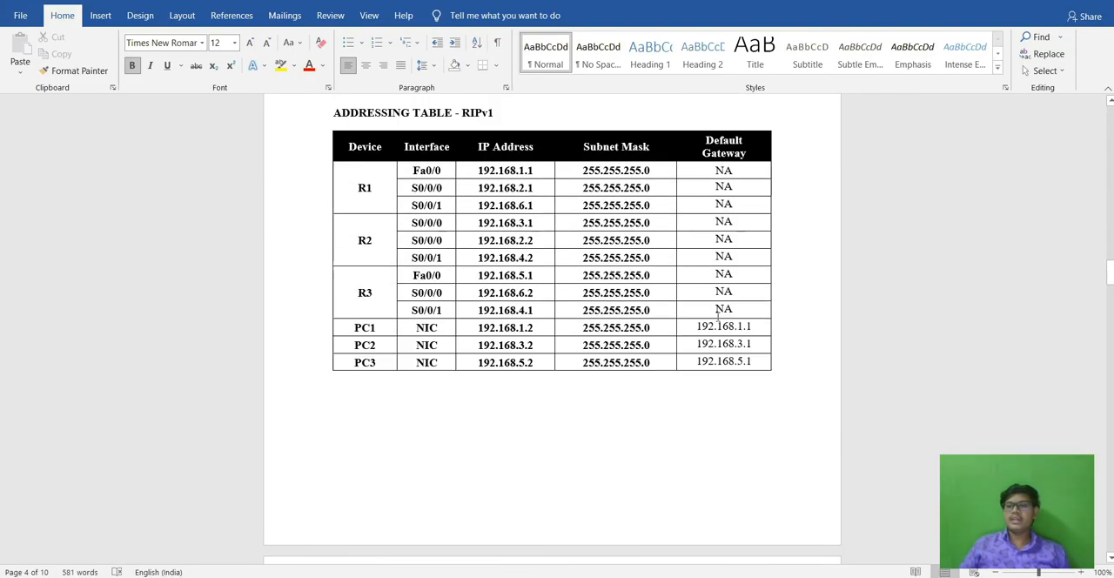
scroll(708, 316, "up", 5)
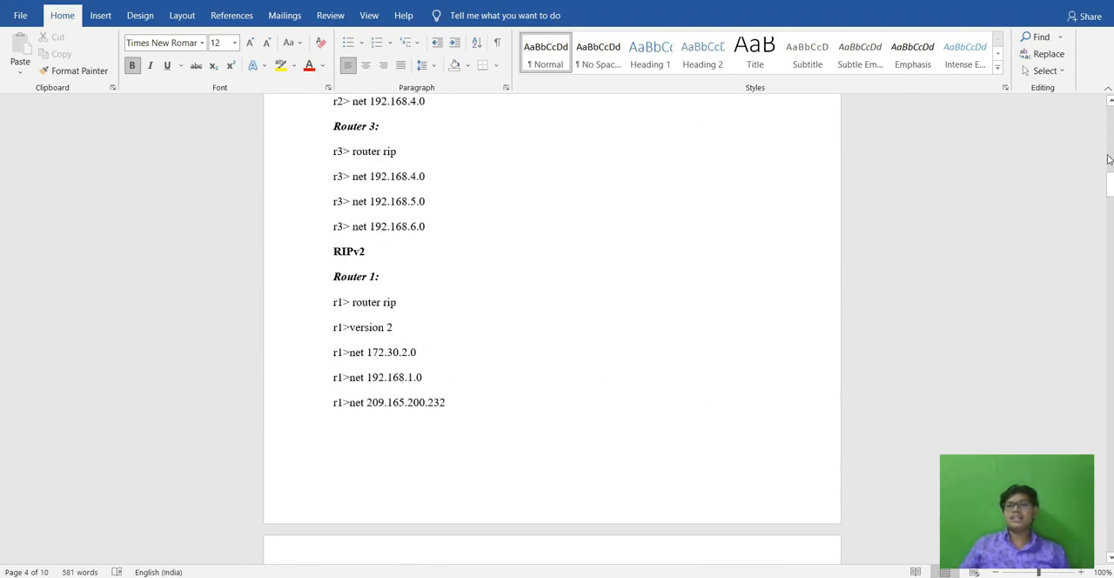
left_click_drag(1109, 187, 1110, 102)
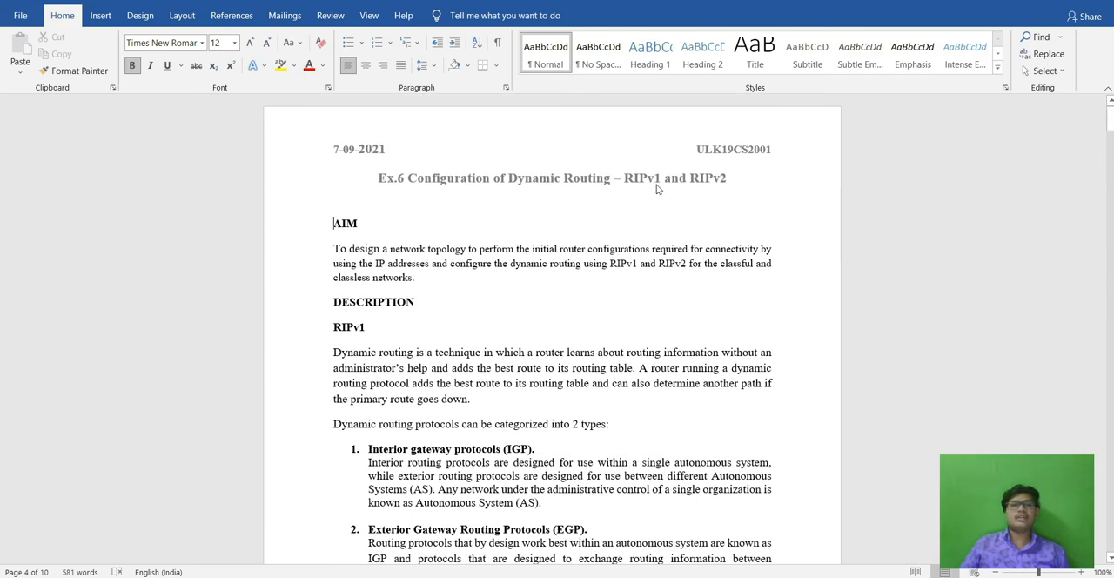